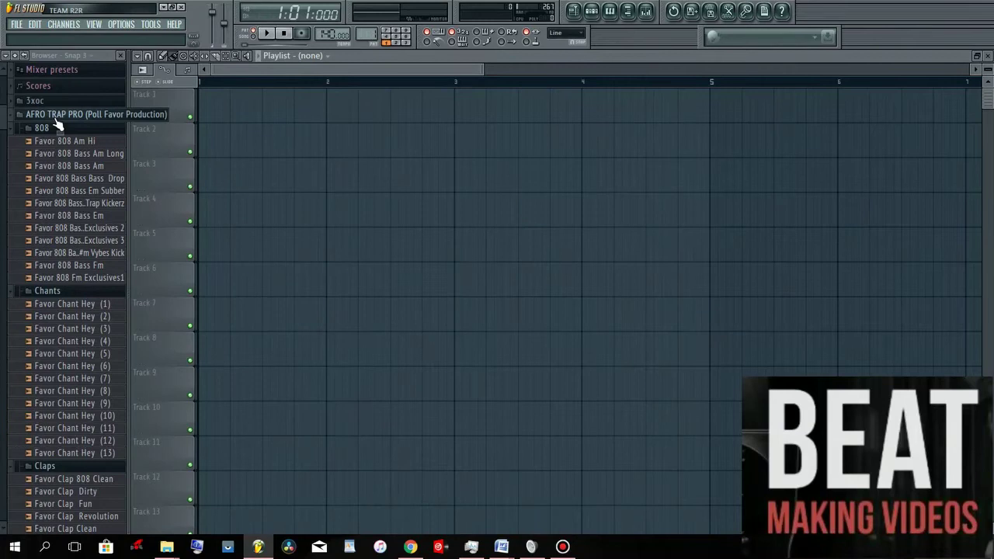
- Open the step sequencer and rename Pattern 1 as kick
scroll(137, 166, "down", 1)
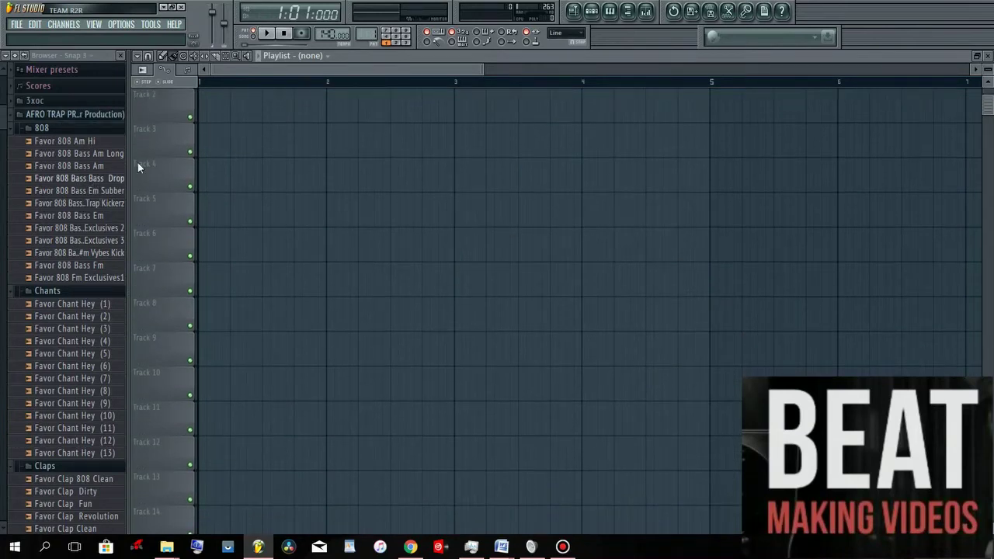
scroll(272, 146, "up", 1)
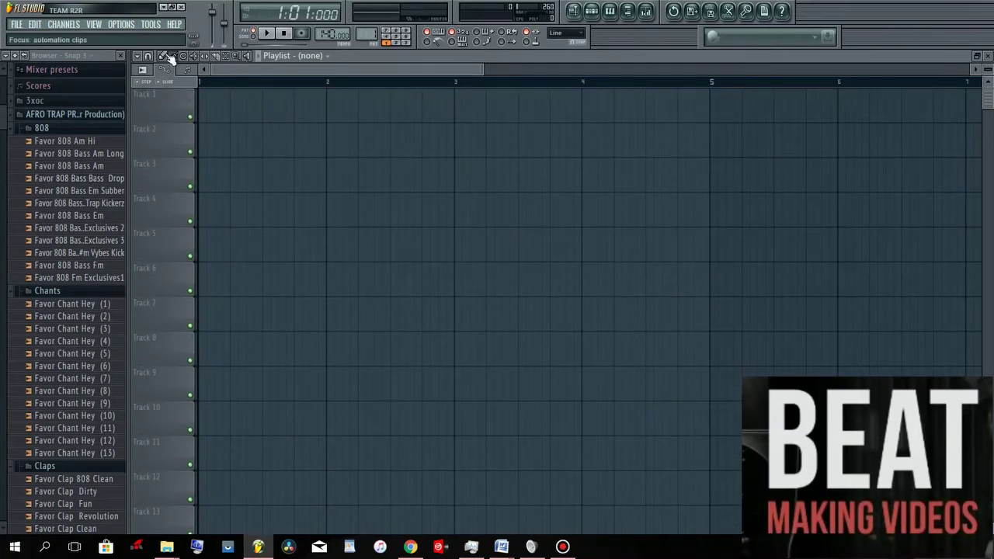
left_click(591, 10)
left_click(492, 153)
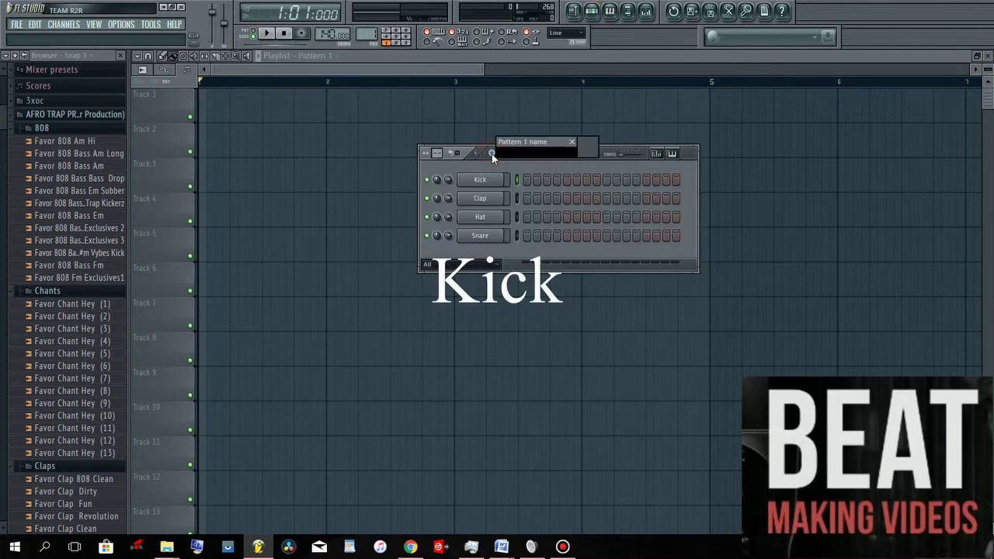
type("Ki")
key("Escape")
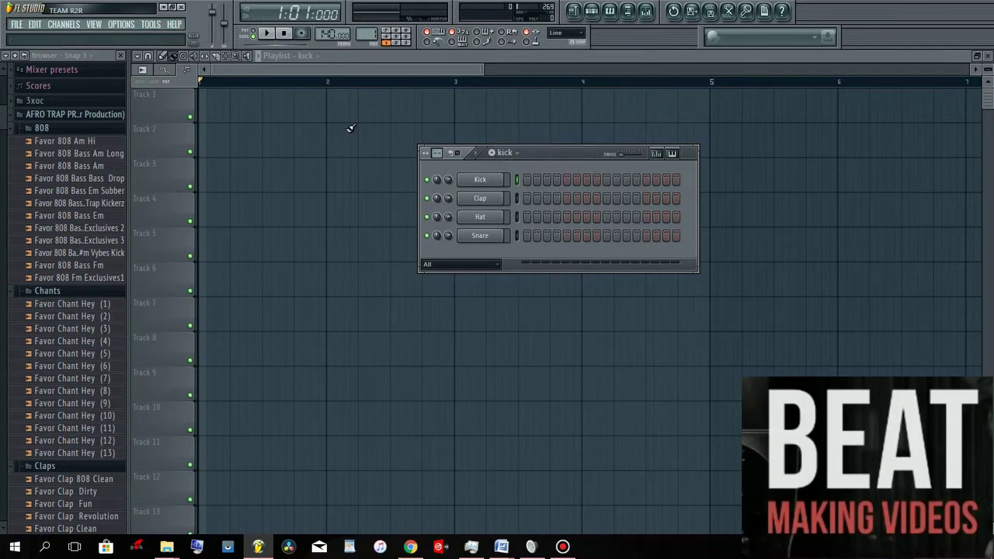
- Place the kick pattern at bar 1 on Track 1 of the playlist and rename that track kick
left_click(239, 105)
left_click_drag(293, 100, 201, 91)
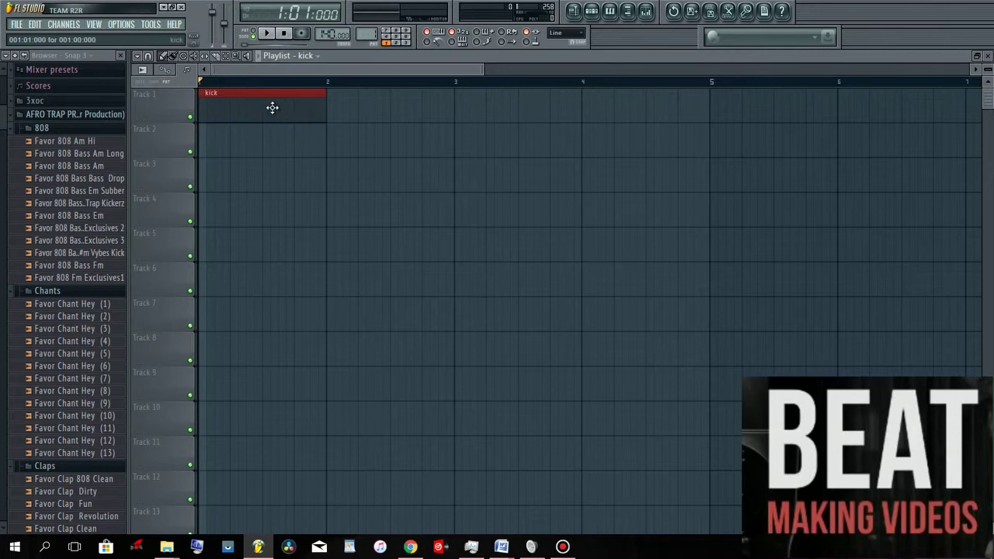
right_click(165, 100)
left_click(154, 105)
right_click(172, 107)
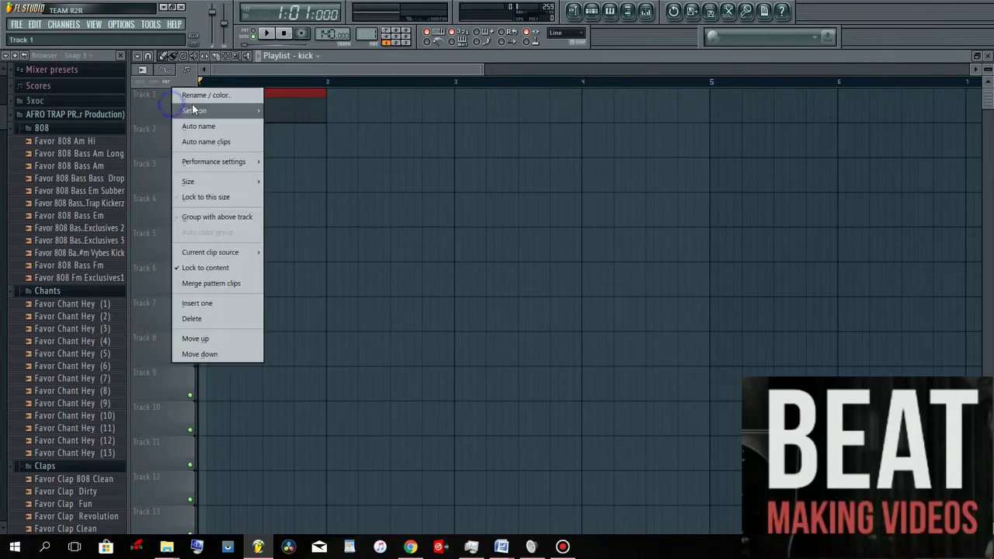
left_click(193, 102)
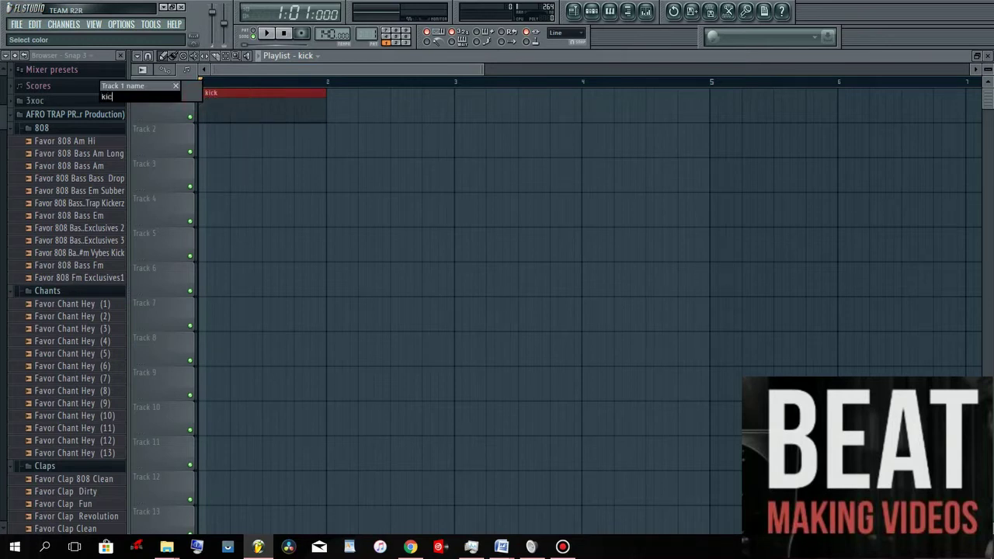
key("Return")
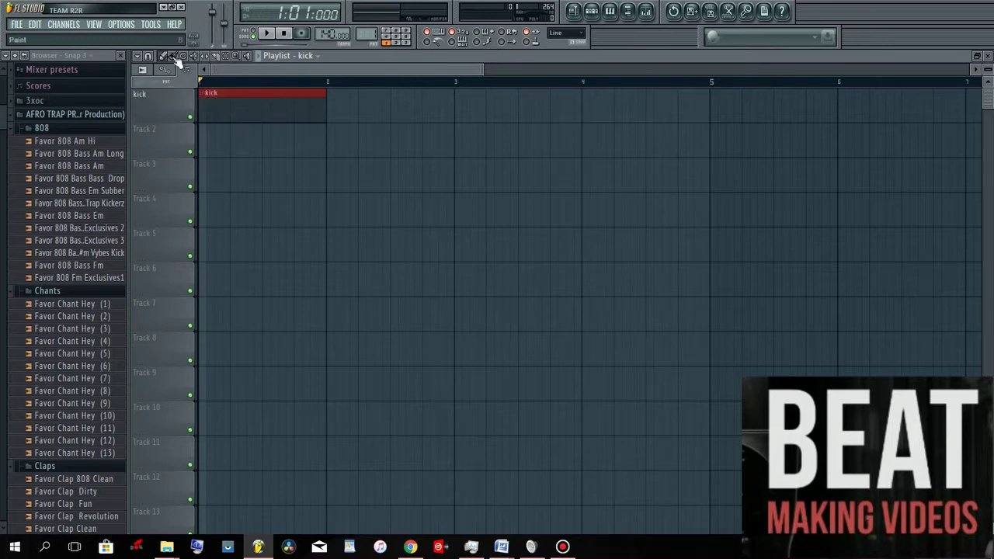
left_click(267, 34)
left_click(284, 33)
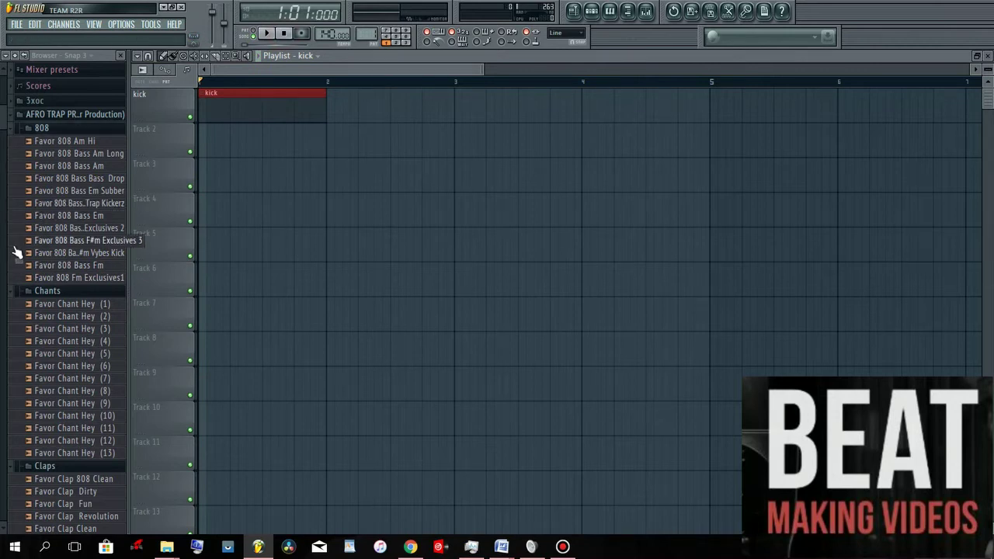
- Audition kick samples from the AFRO TRAP PRO pack and open Favor Kick Brut in a new channel
scroll(10, 258, "down", 1)
scroll(35, 287, "down", 6)
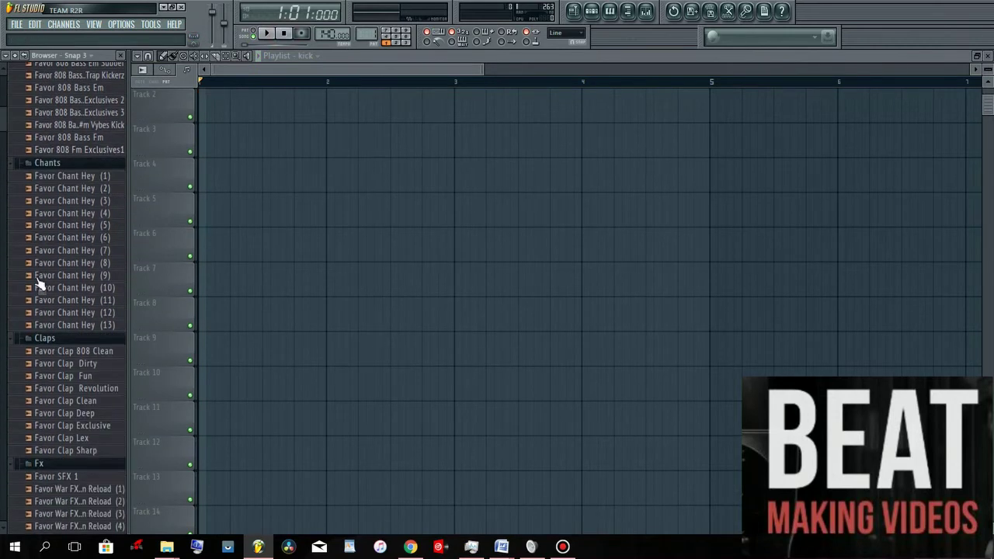
scroll(31, 302, "down", 5)
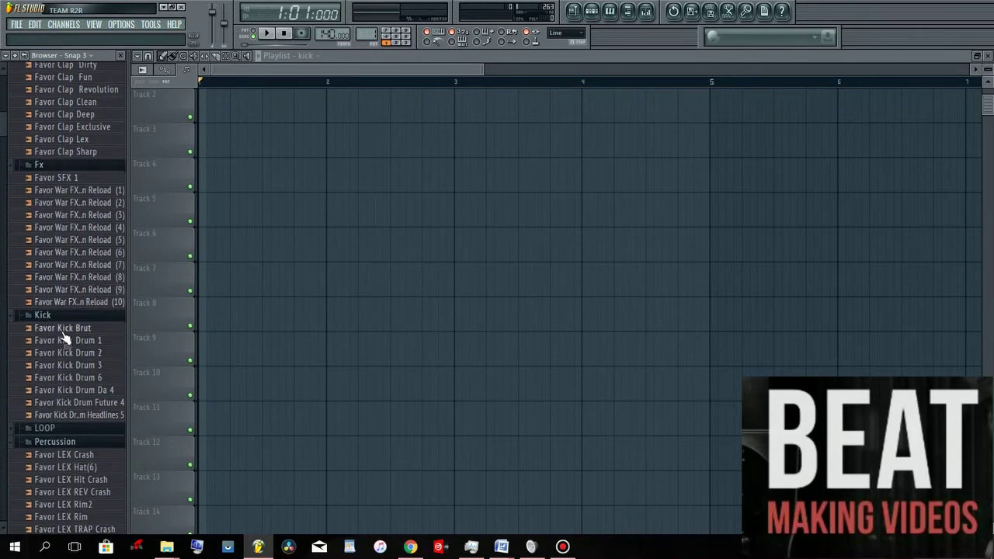
left_click(67, 353)
left_click(69, 329)
right_click(67, 336)
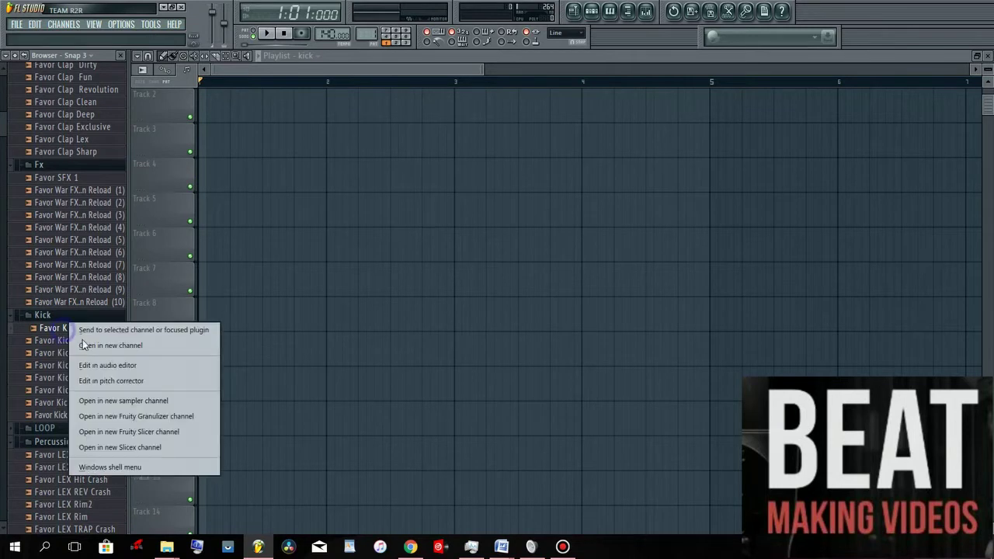
left_click(89, 347)
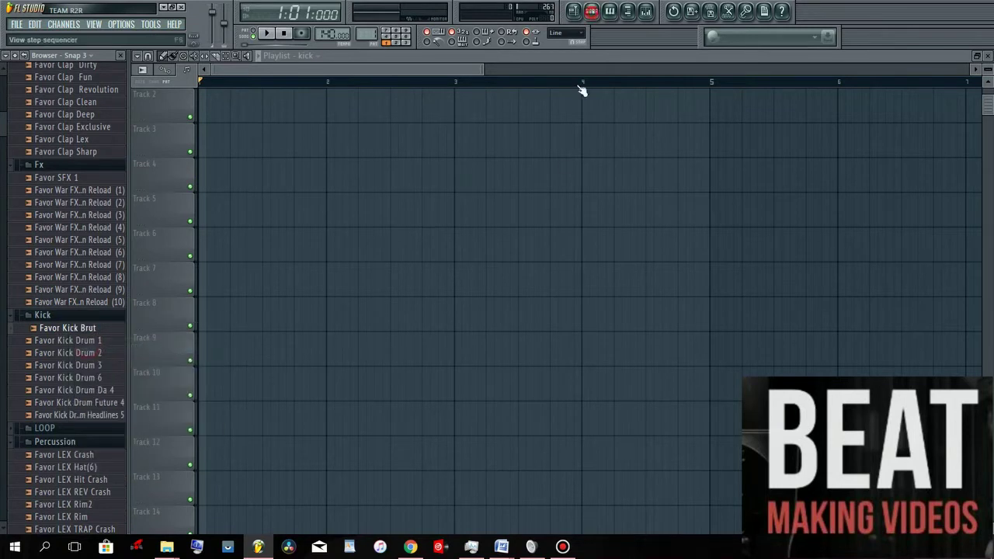
key("F6")
left_click(533, 162)
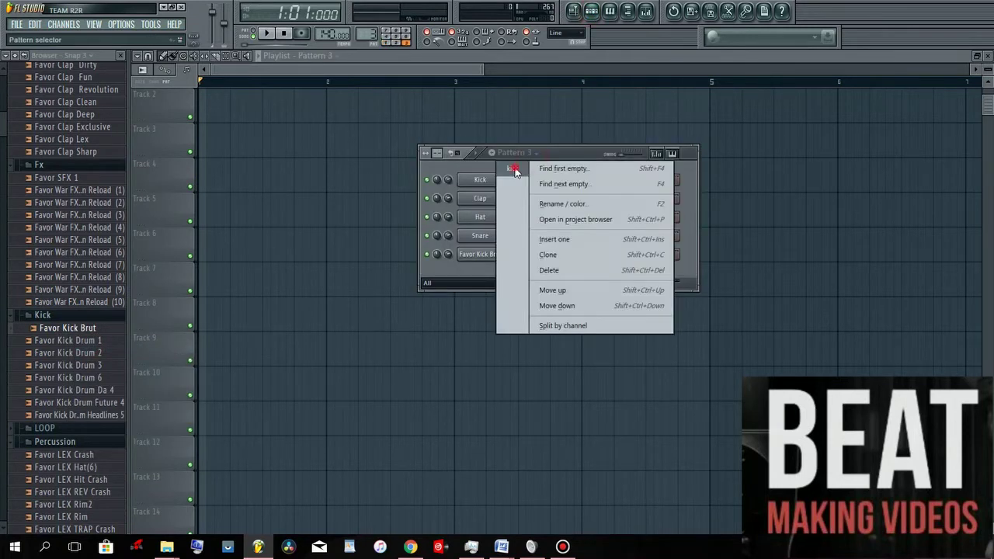
key("F6")
scroll(523, 160, "up", 1)
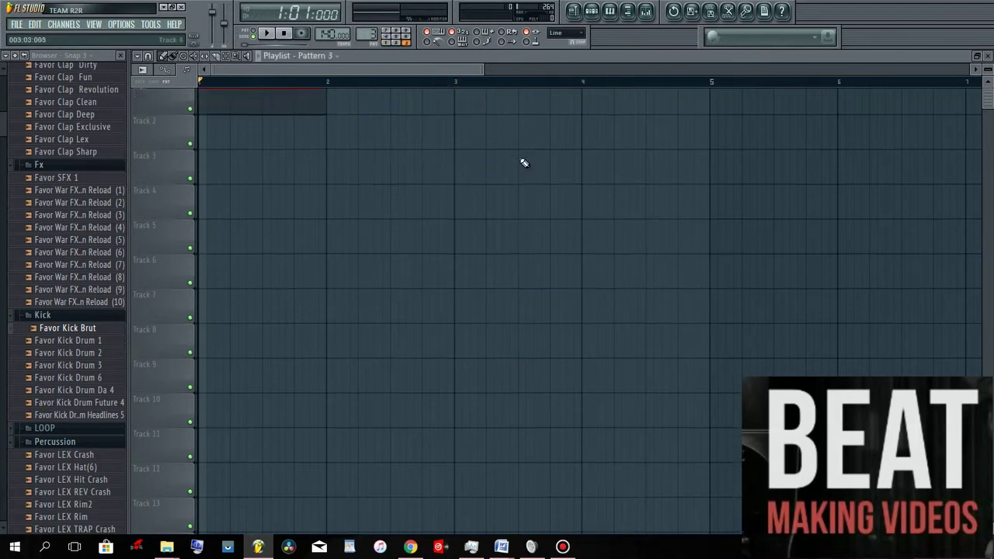
- Turn on the metronome and start playback of the playlist from bar 1
left_click(319, 116)
left_click(272, 34)
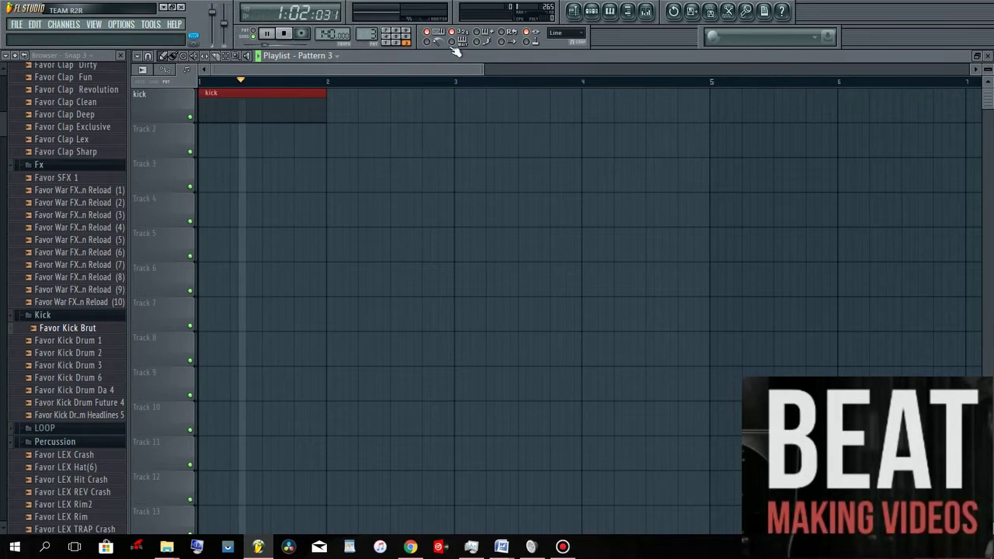
left_click(285, 35)
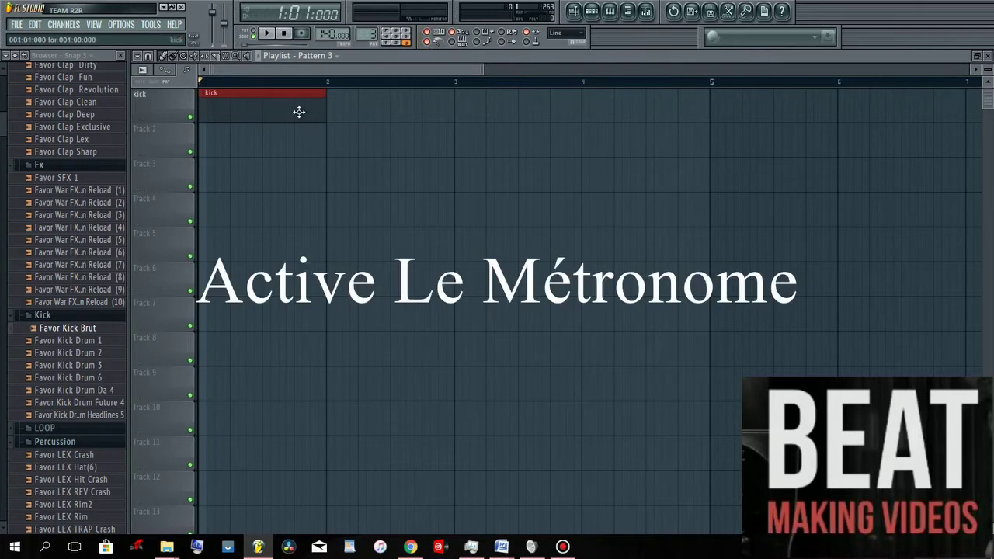
left_click(266, 34)
- Open the Favor Kick Brut channel in the piano roll and remove a trial C5 note at the start
left_click(609, 11)
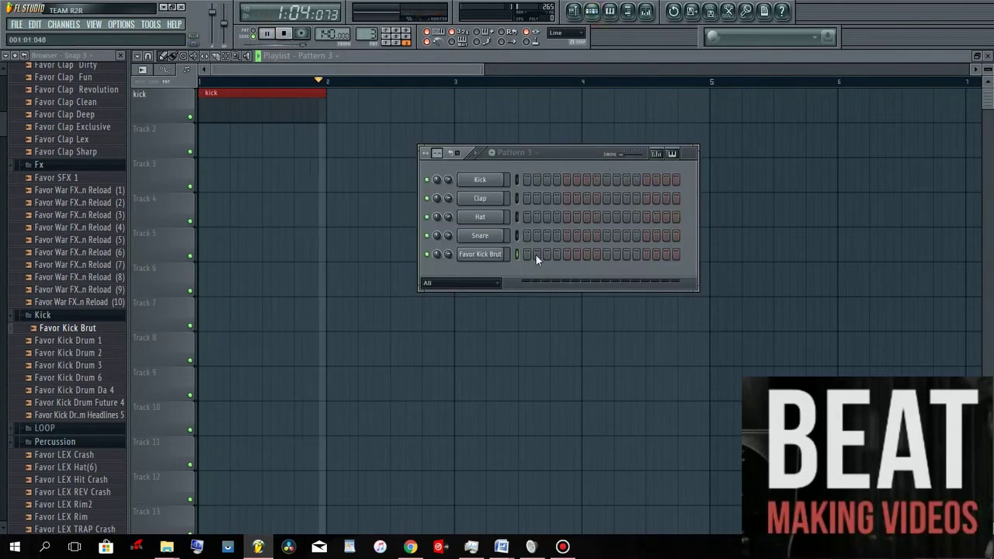
right_click(513, 254)
left_click(531, 256)
left_click(173, 193)
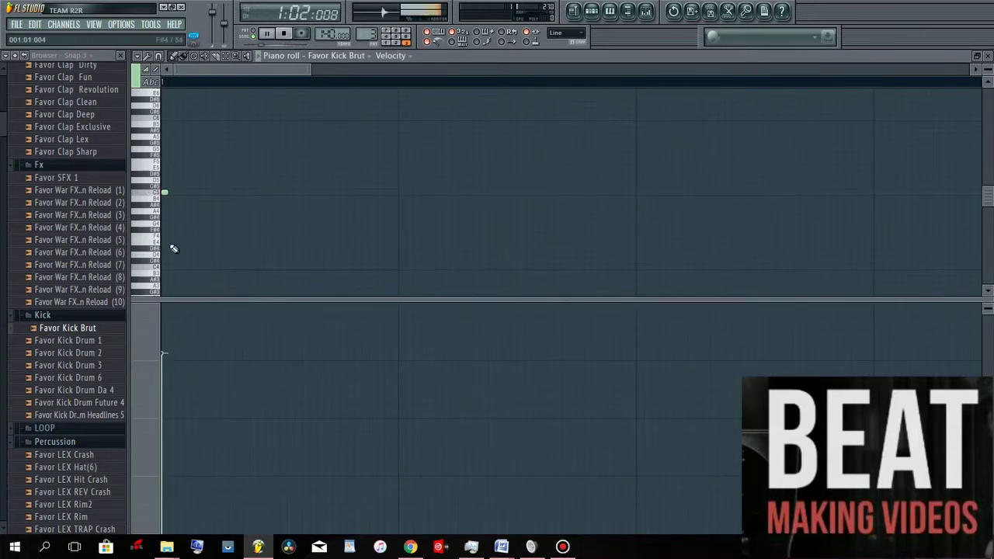
right_click(163, 193)
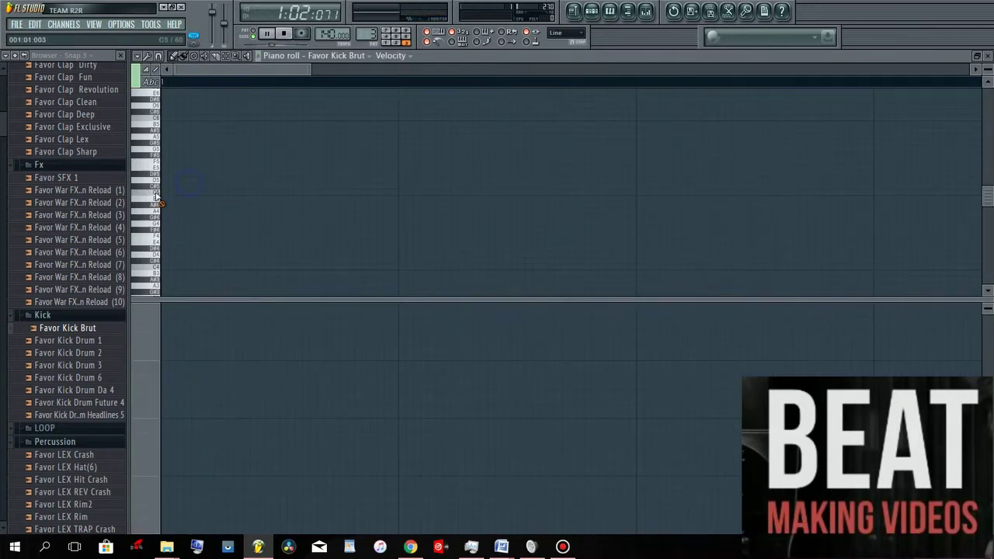
- Switch the active pattern from Pattern 3 to kick
left_click(592, 11)
left_click(512, 153)
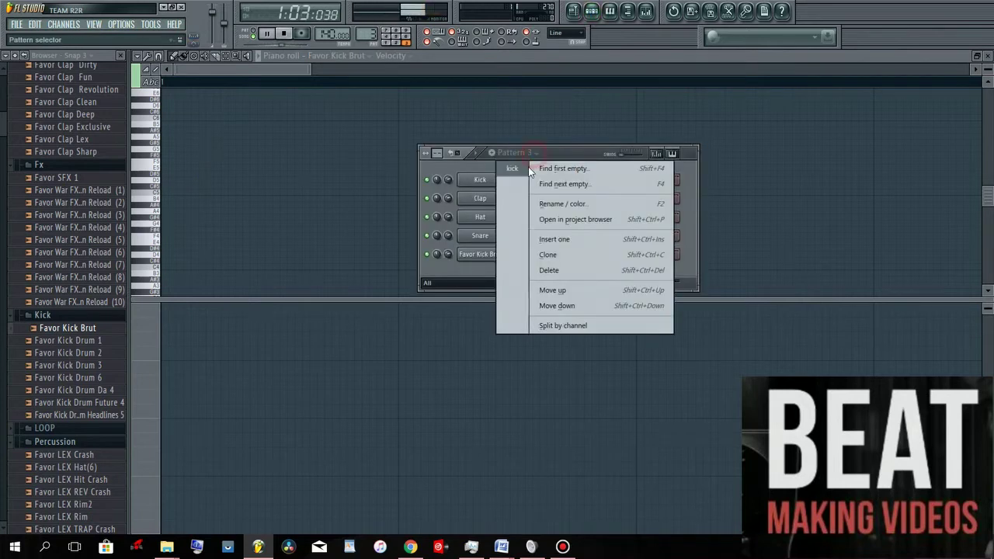
key("Escape")
- Place three short C5 kick notes: at the start of bar 1, between beats 2 and 3, and shortly before beat 4
left_click(163, 195)
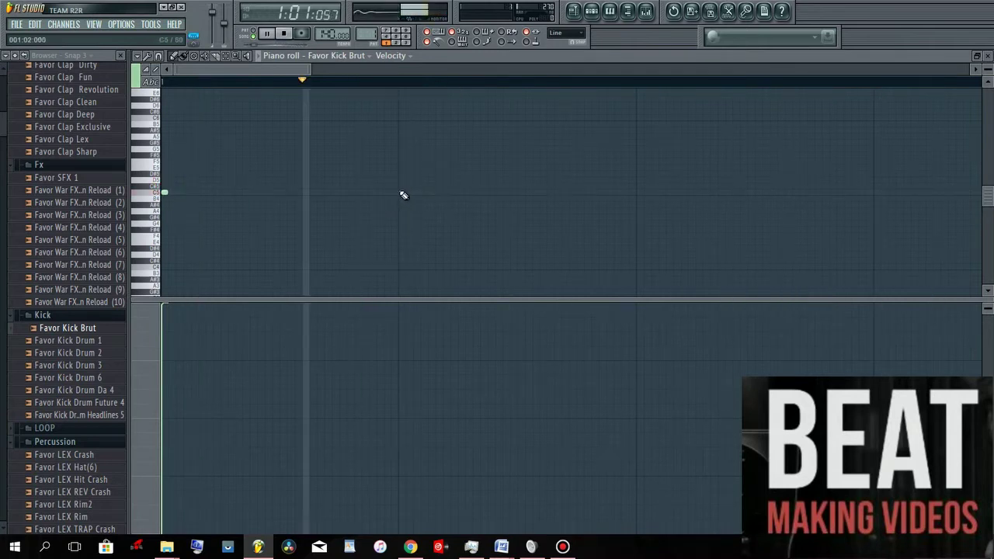
left_click(506, 193)
left_click_drag(311, 69, 383, 69)
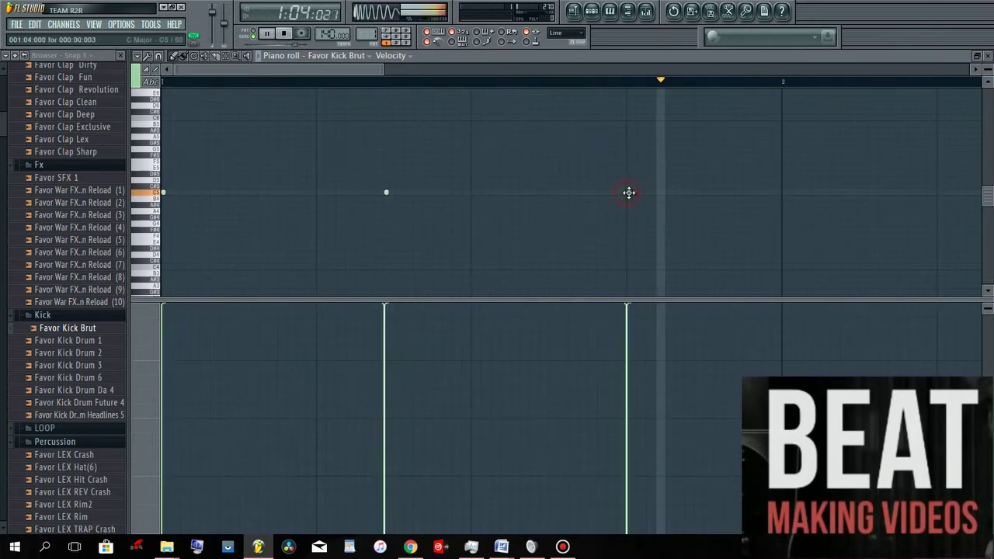
left_click(581, 194)
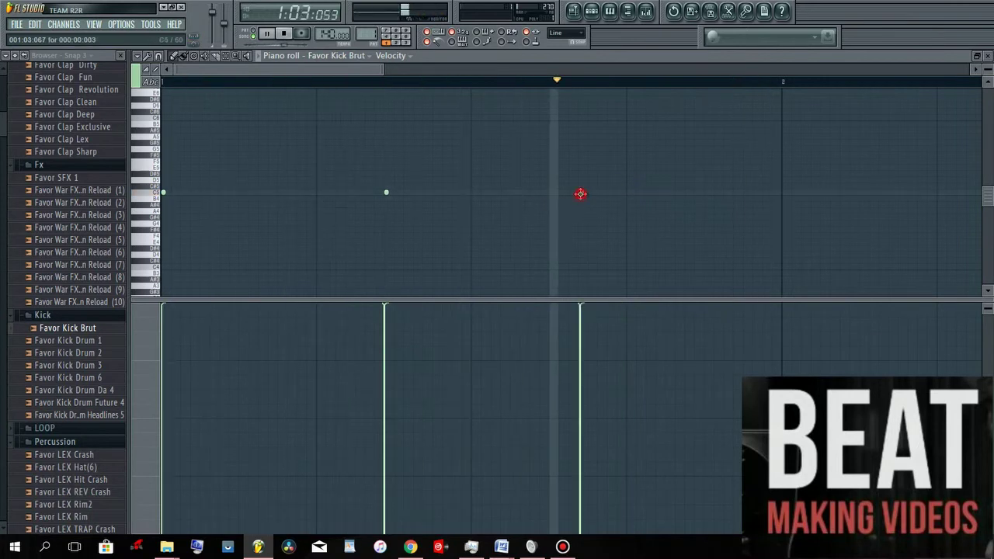
left_click(589, 194)
right_click(583, 193)
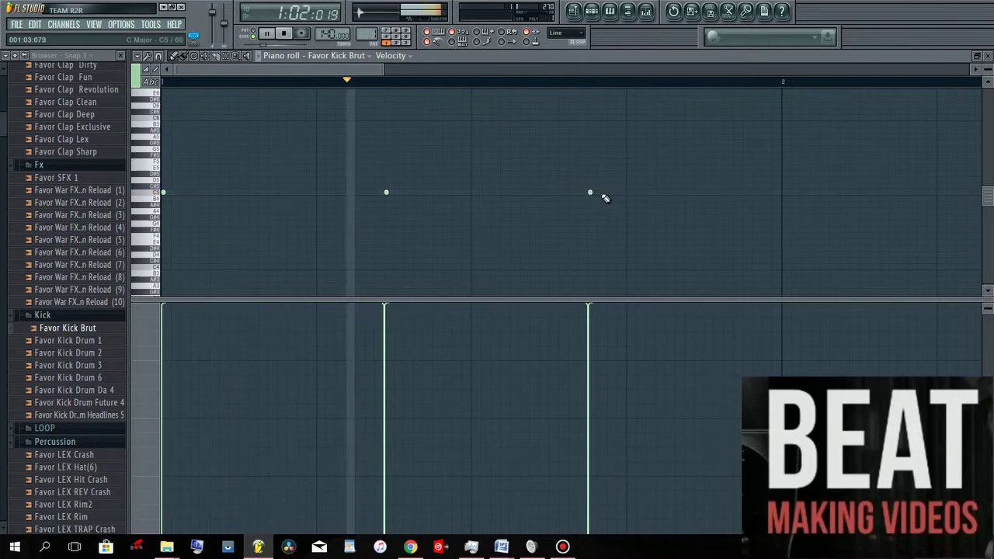
- Stop playback and rename Pattern 2 as clap in the step sequencer
left_click(591, 11)
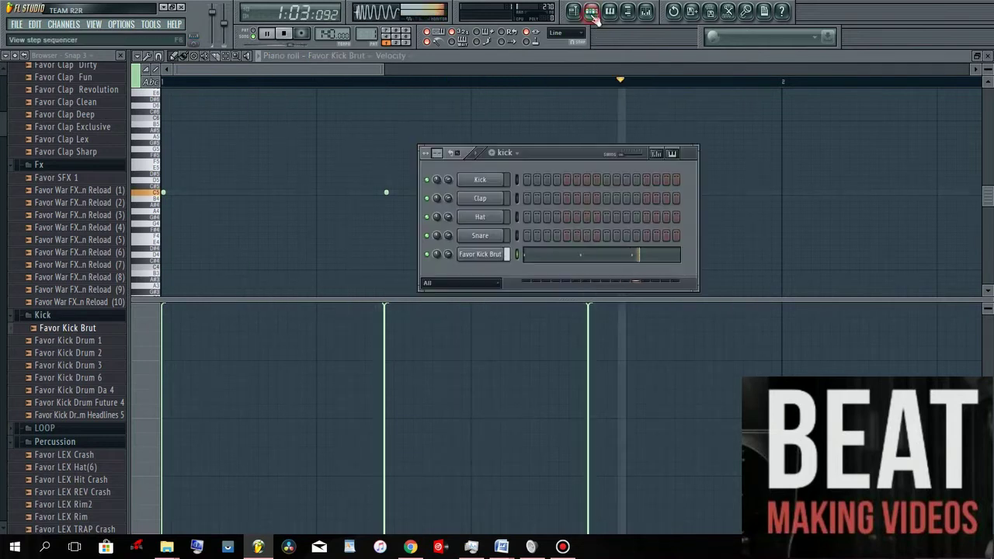
left_click(284, 35)
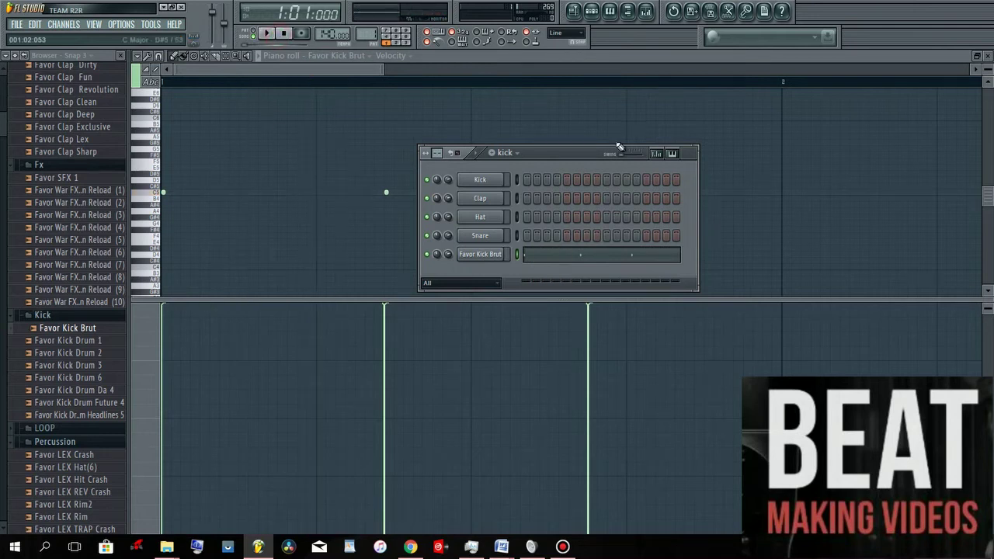
left_click(493, 154)
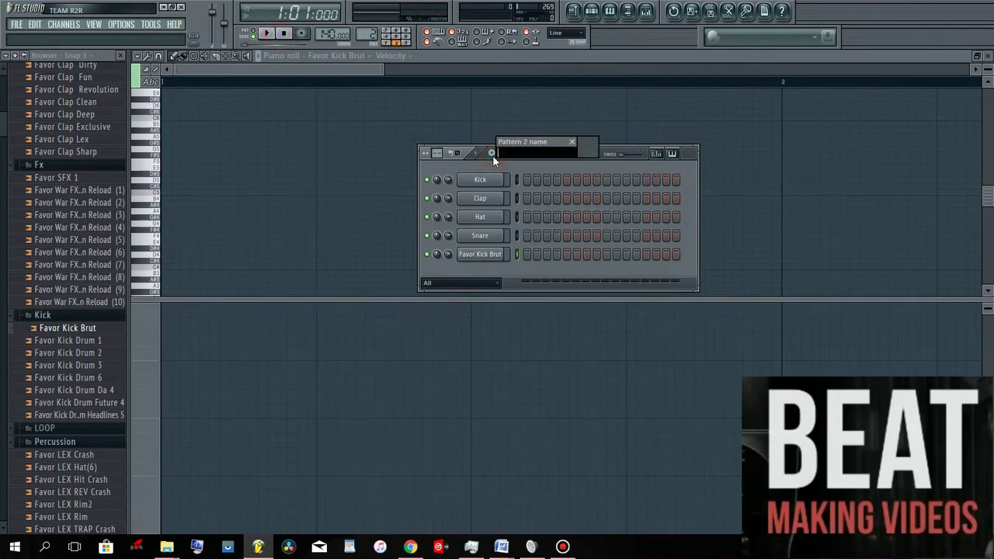
type("C")
key("Return")
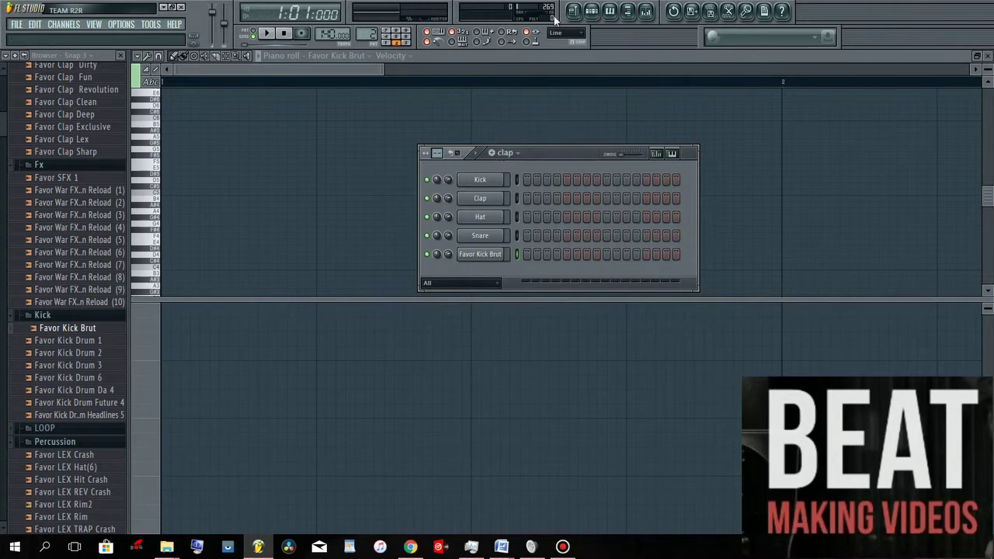
- Rename Track 2 in the playlist as clap
left_click(578, 13)
right_click(171, 134)
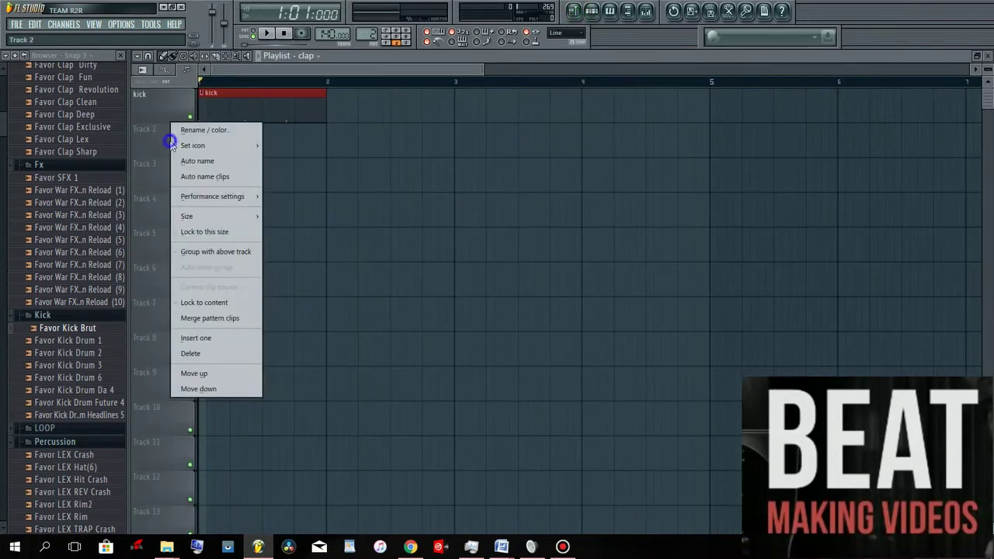
left_click(194, 125)
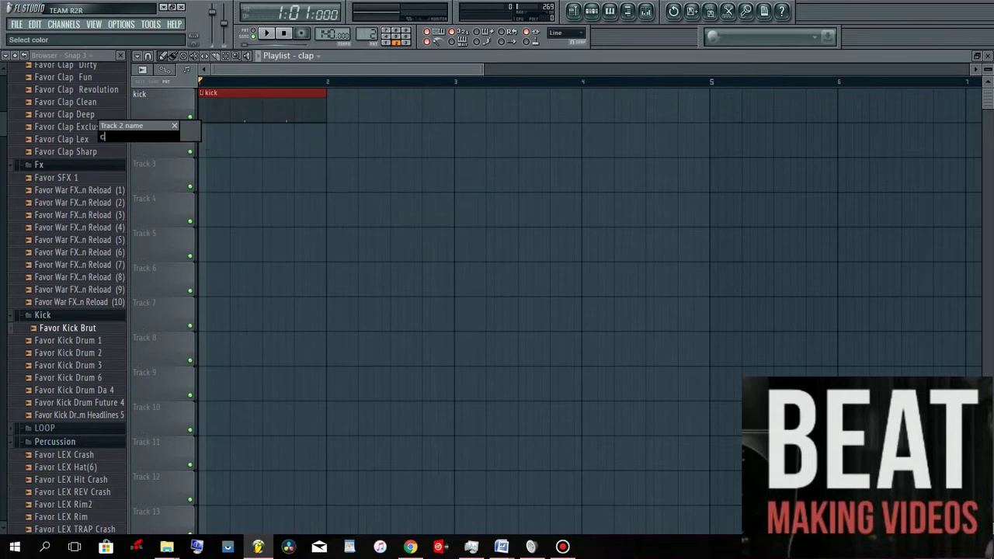
key("Return")
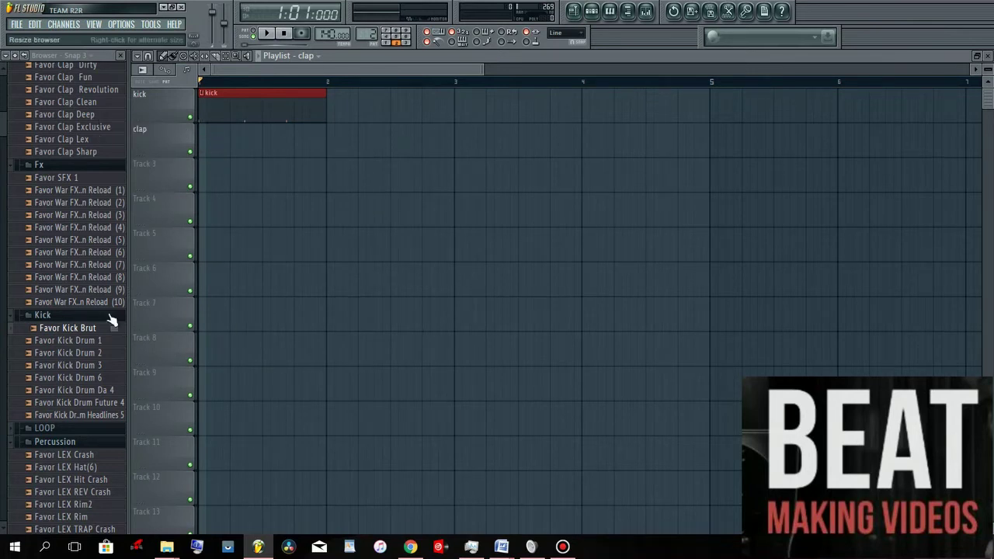
- Load the Favor Clap Lex sample from the Claps folder into a new channel
scroll(1, 129, "down", 5)
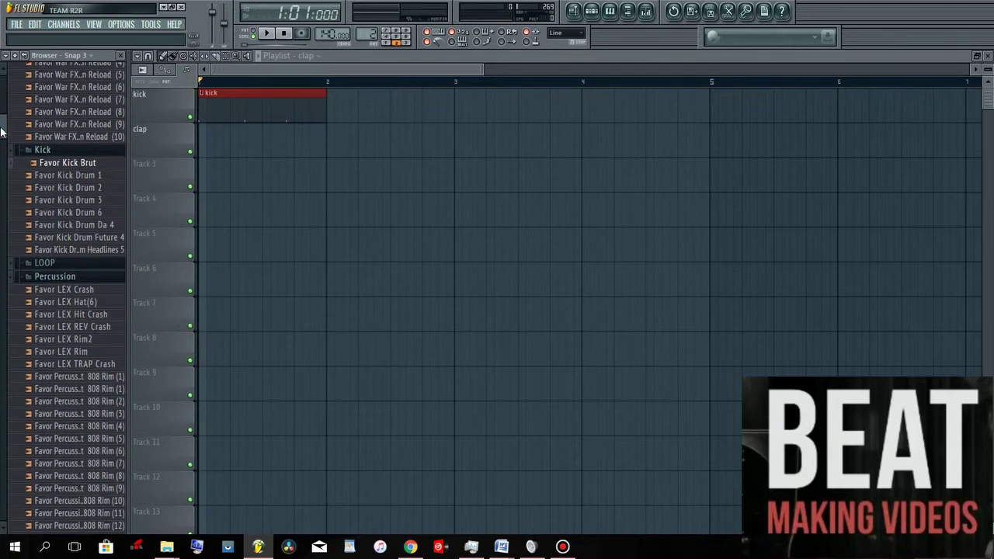
scroll(3, 130, "up", 10)
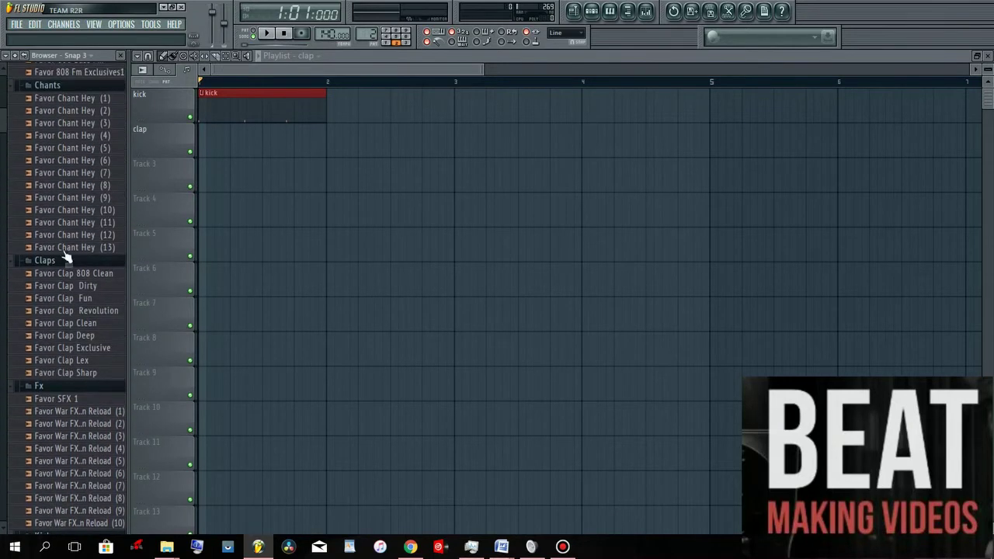
left_click(87, 362)
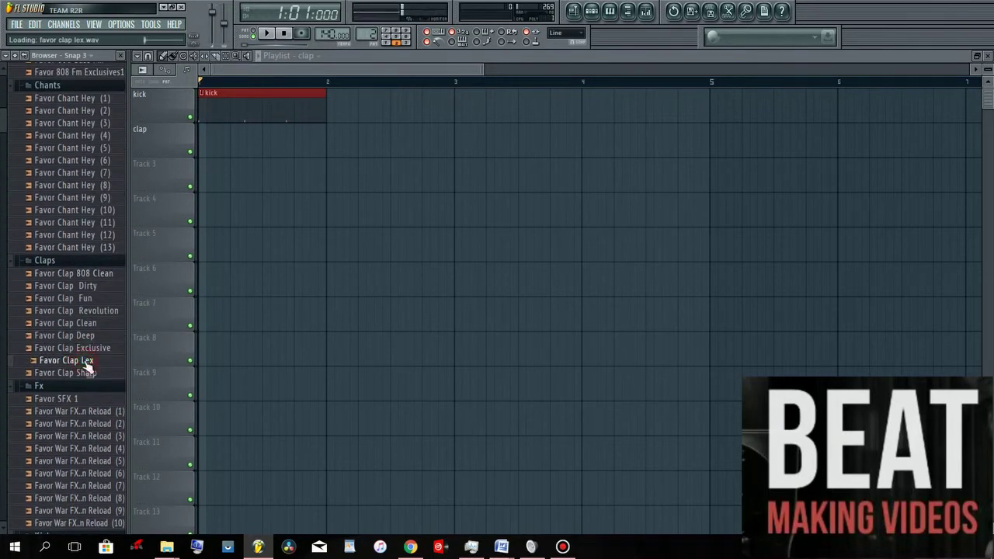
right_click(87, 365)
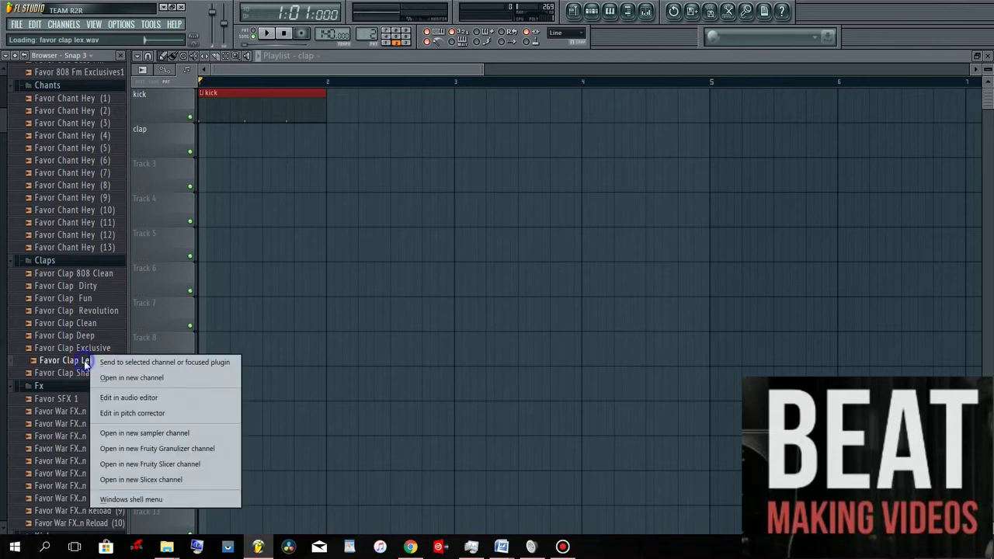
left_click(107, 378)
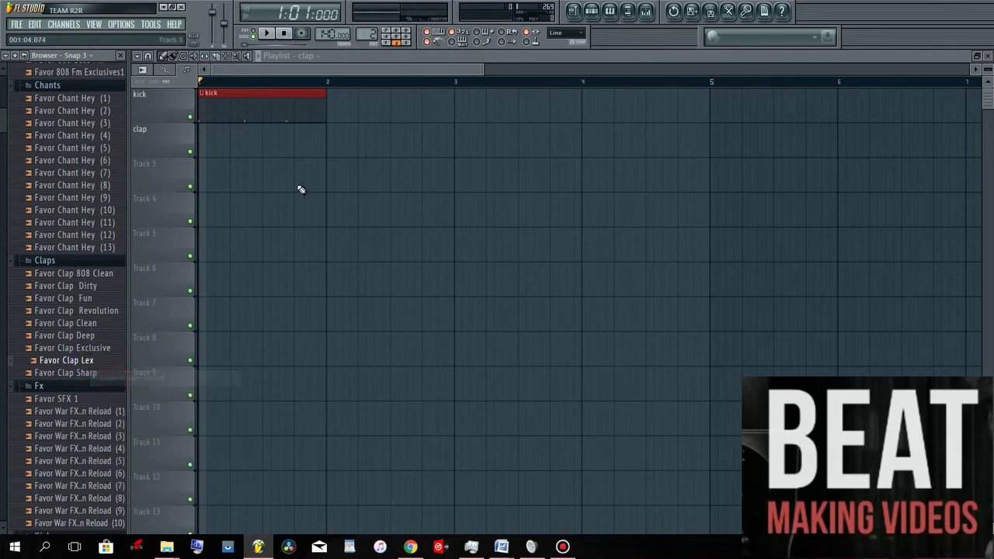
- Open the piano roll of the Favor Clap Lex channel
left_click(600, 12)
right_click(494, 278)
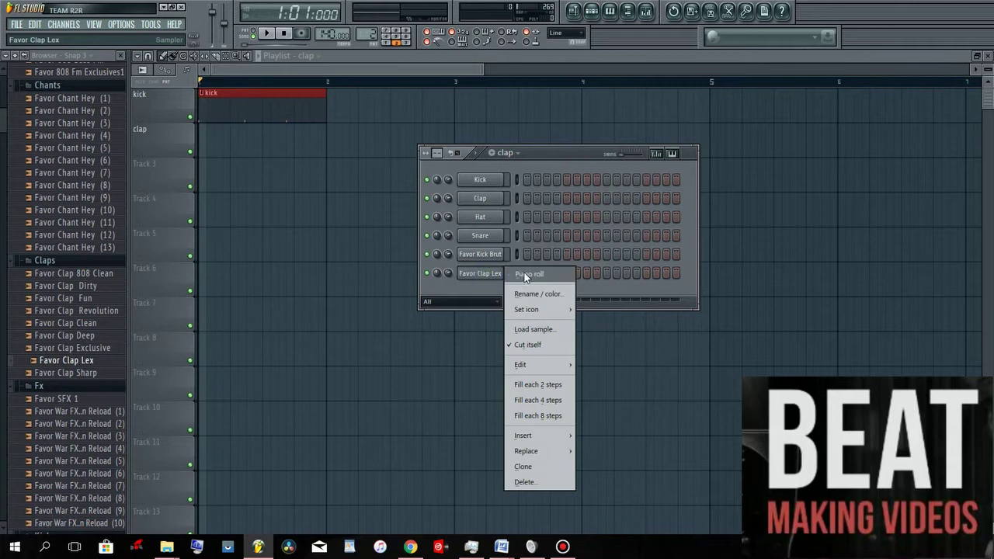
left_click(529, 275)
- Start playback and place the clap pattern at the start of bar 1 on the clap track
left_click(268, 35)
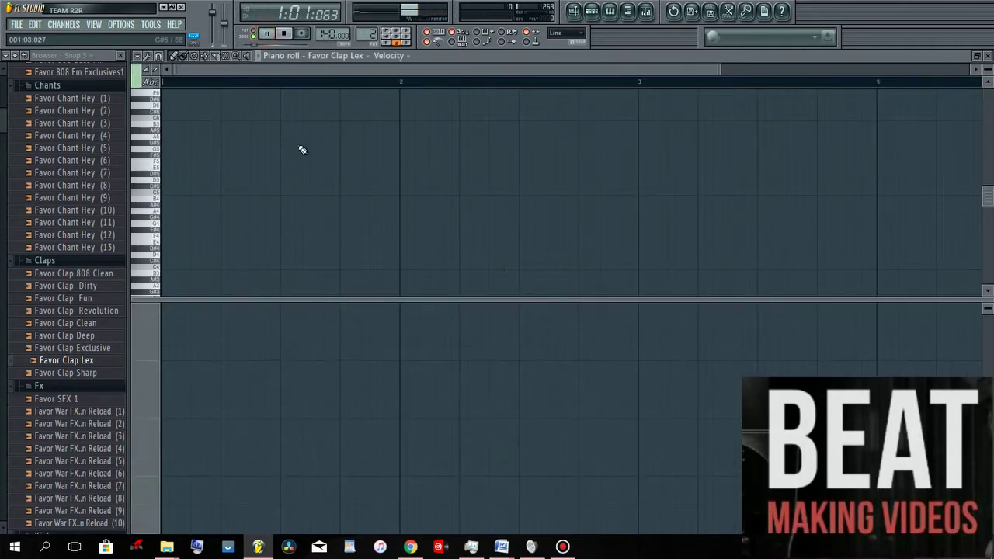
left_click(573, 11)
left_click_drag(226, 140, 199, 144)
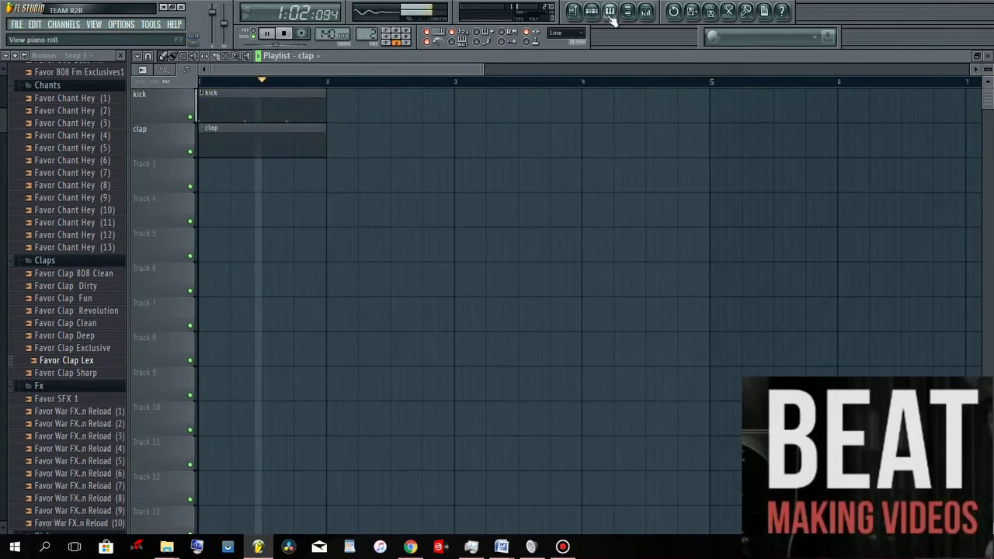
- Place a short C5 clap note on beat 3 of bar 1, then return to the playlist and stop playback
left_click(610, 11)
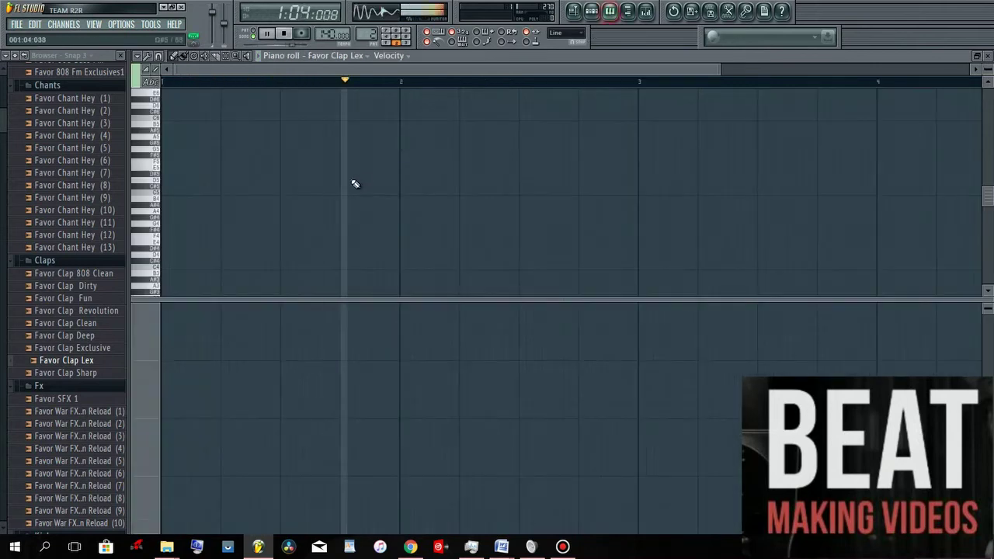
left_click(284, 192)
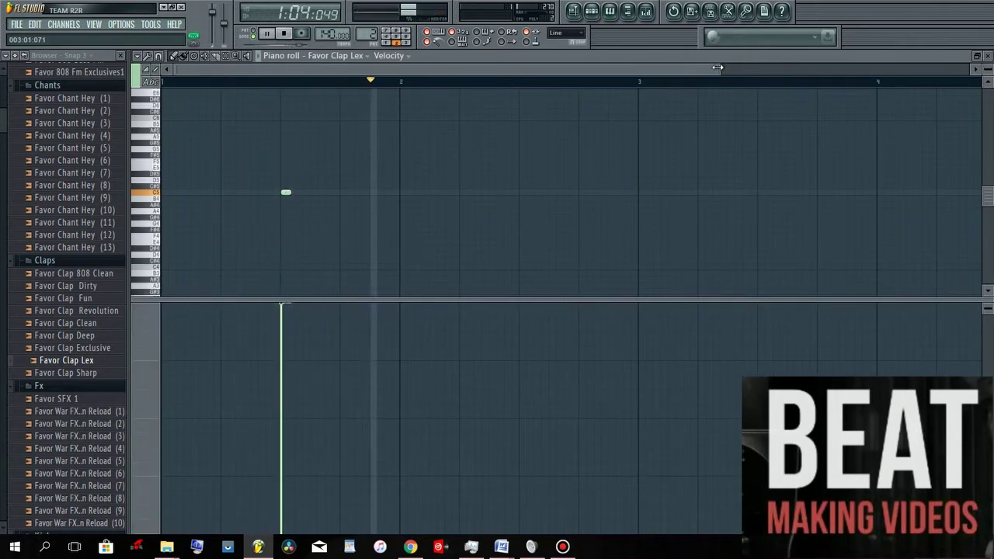
left_click_drag(721, 69, 575, 79)
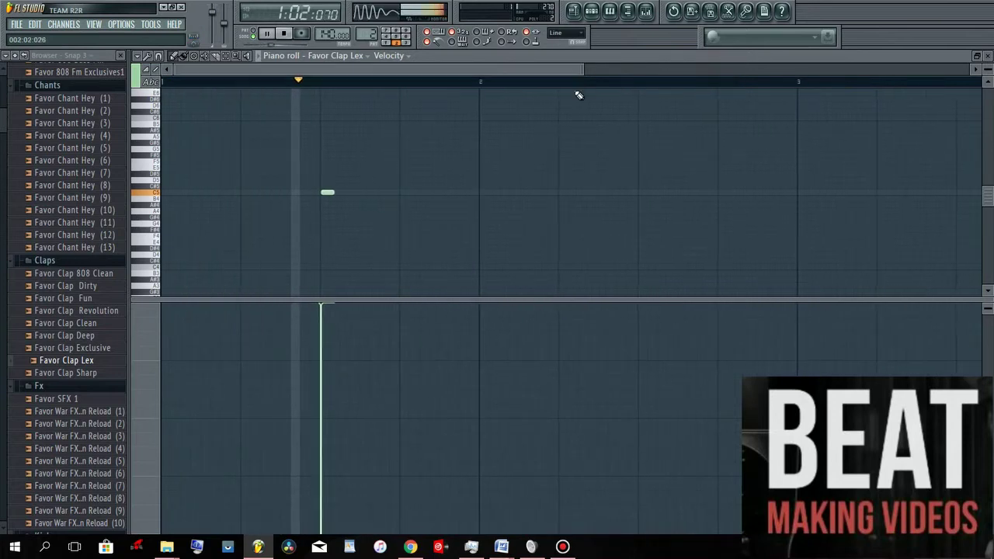
left_click(574, 11)
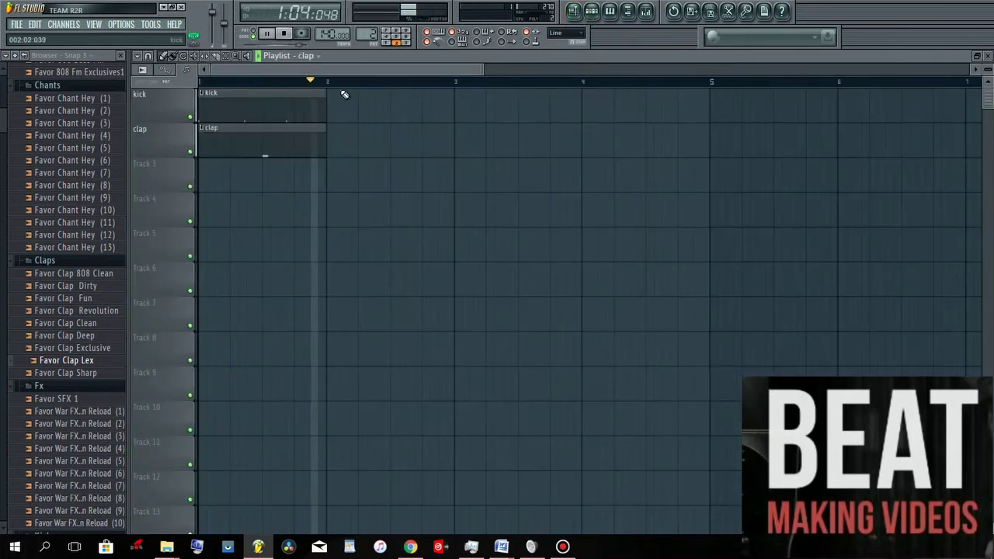
left_click(283, 33)
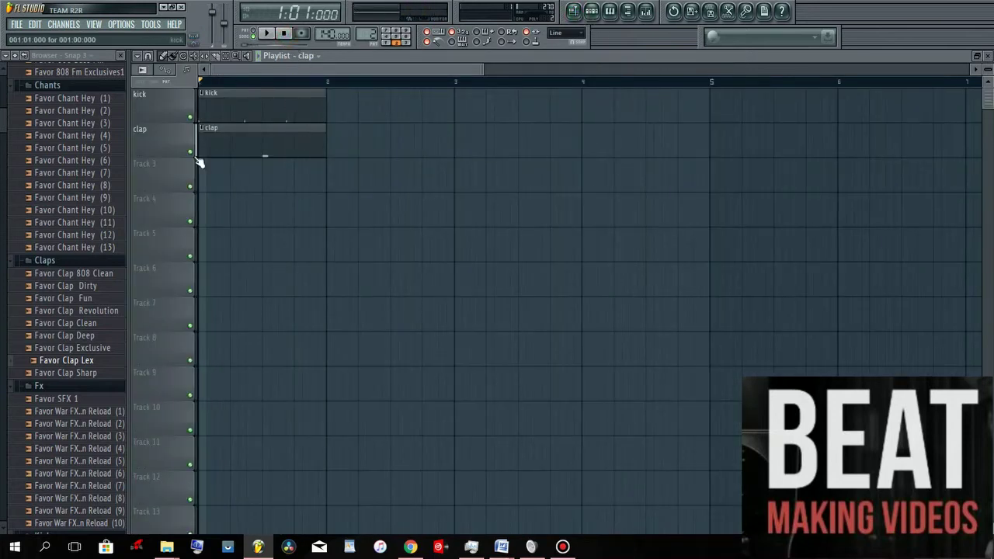
- Switch to Pattern 3 and rename it as snare in the step sequencer
left_click(592, 11)
left_click(493, 154)
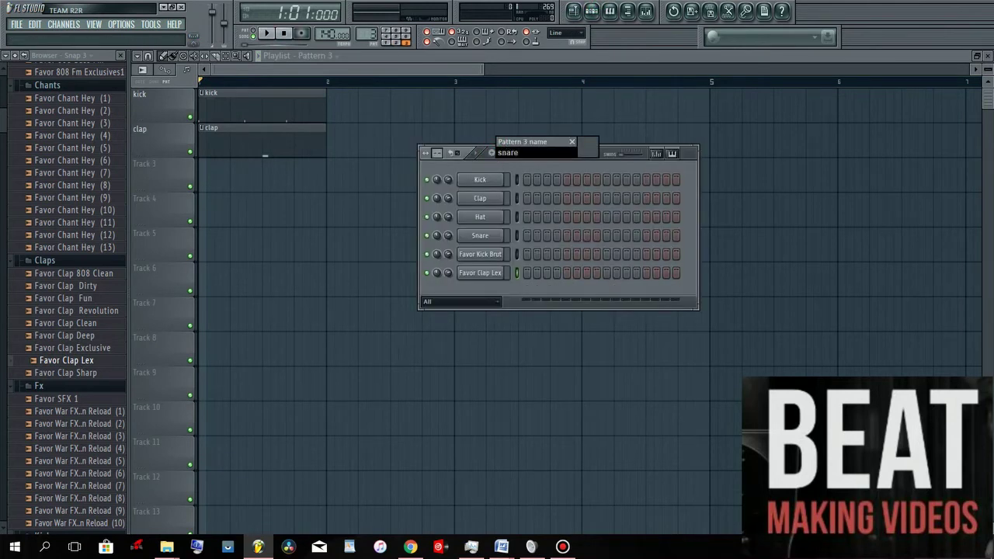
type("snare")
key("Return")
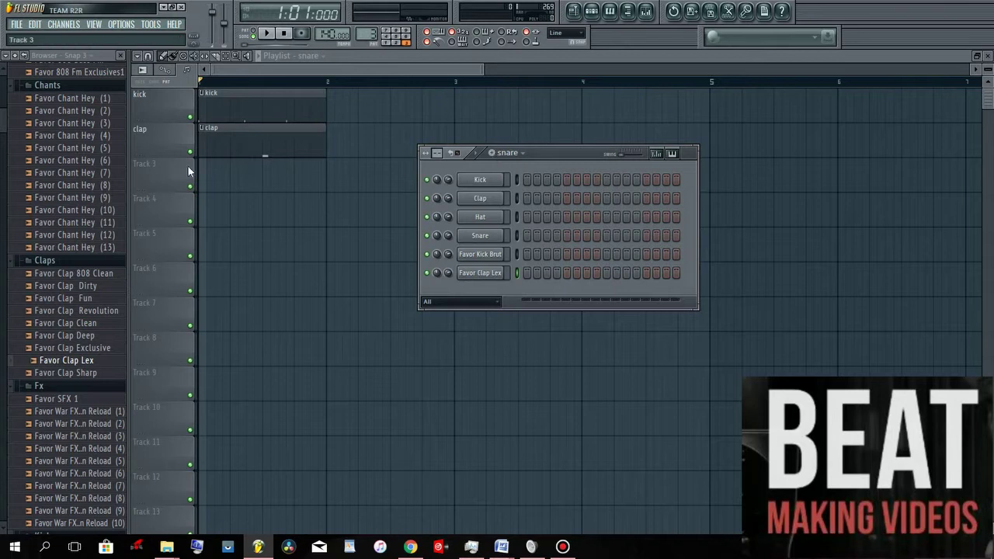
- Place the snare pattern at the start of bar 1 on Track 3 and rename that track as snare
left_click(222, 174)
right_click(183, 174)
left_click(188, 166)
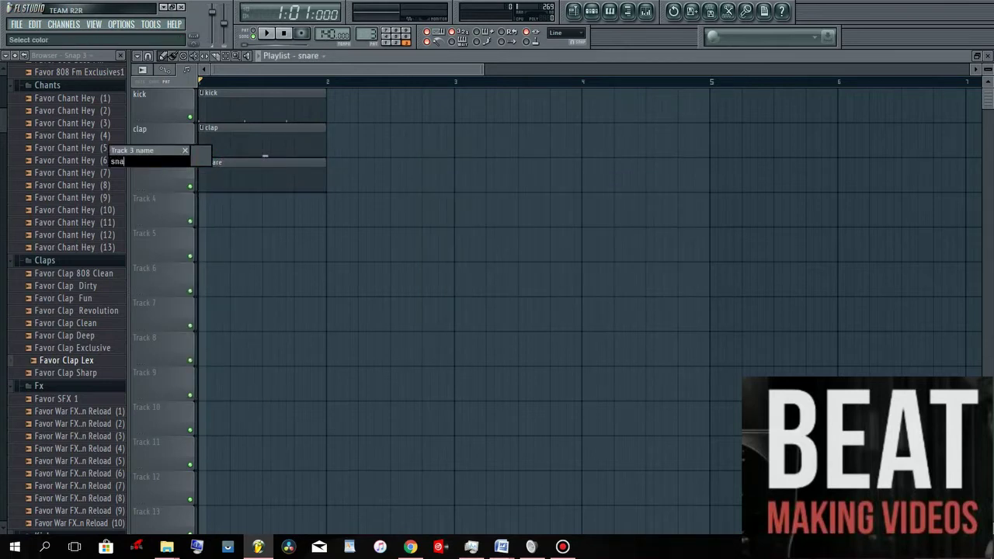
key("Return")
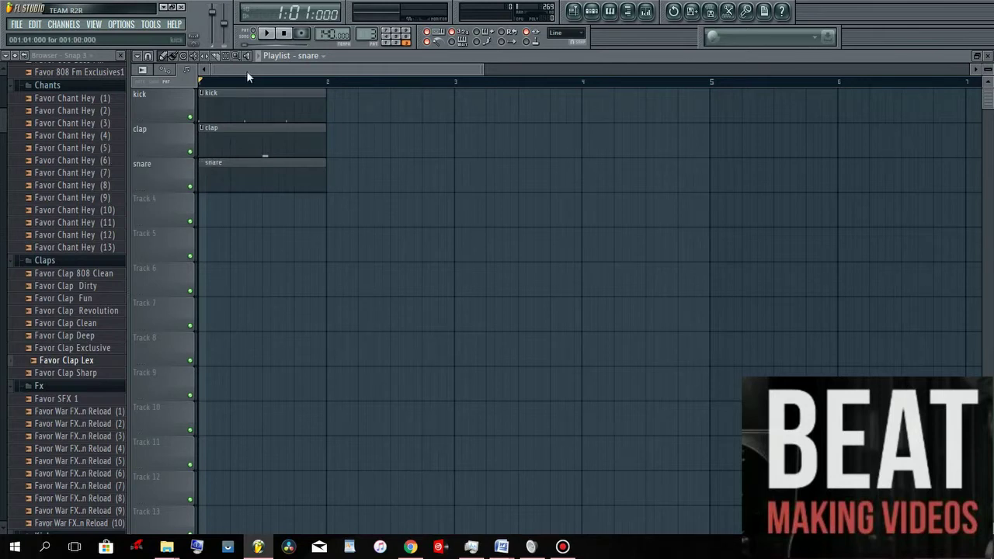
- Listen briefly to the loop and load the Favor Snare 4 sample from the Snare folder into a new channel
key("space")
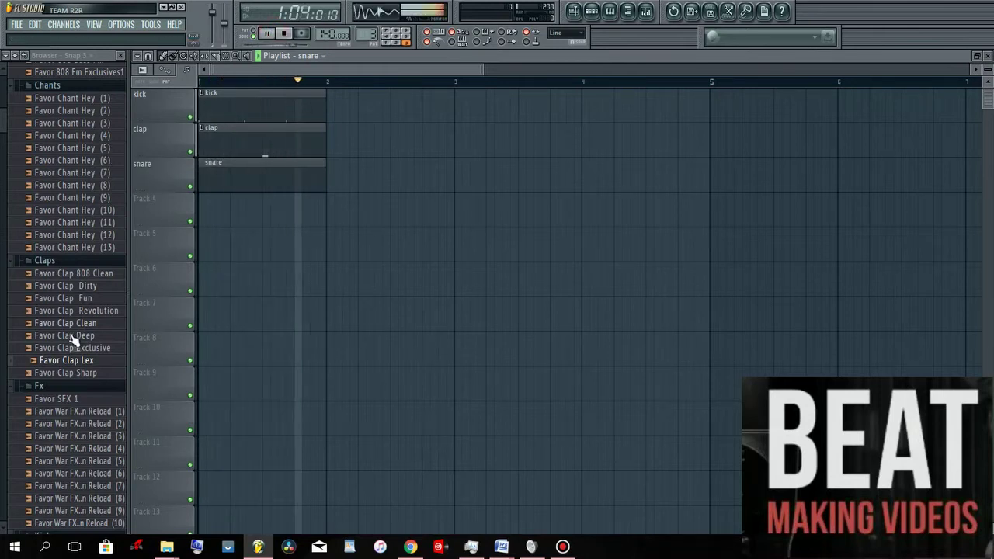
key("space")
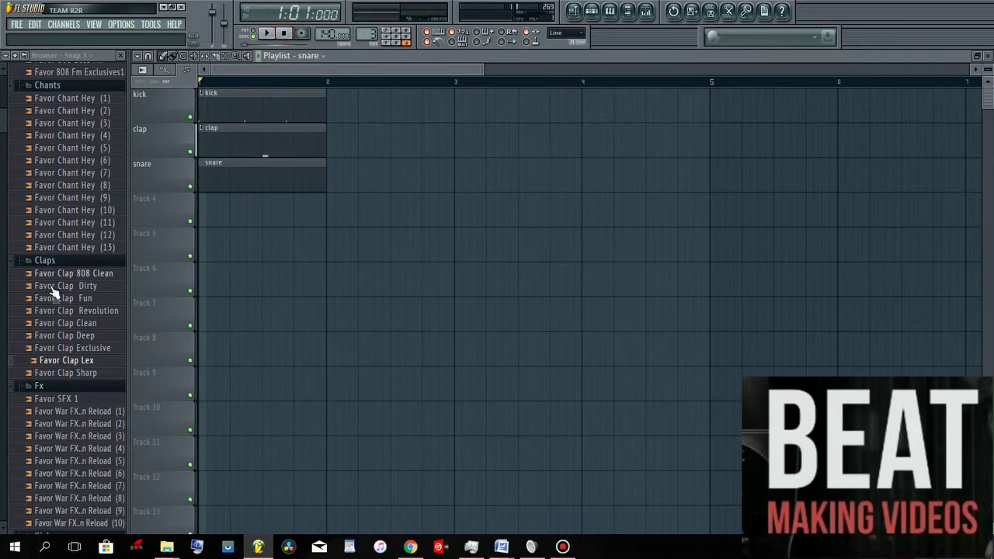
scroll(4, 127, "down", 5)
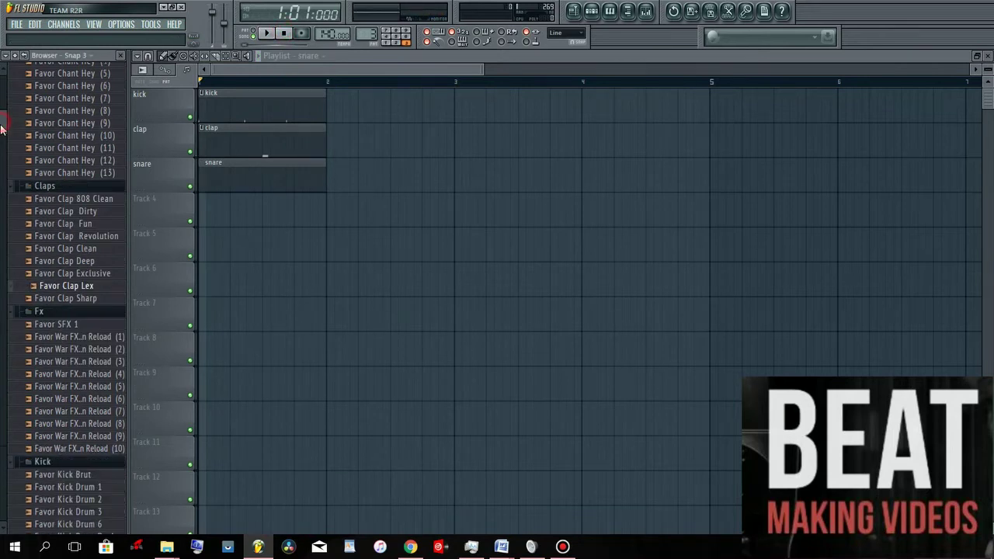
scroll(23, 334, "down", 5)
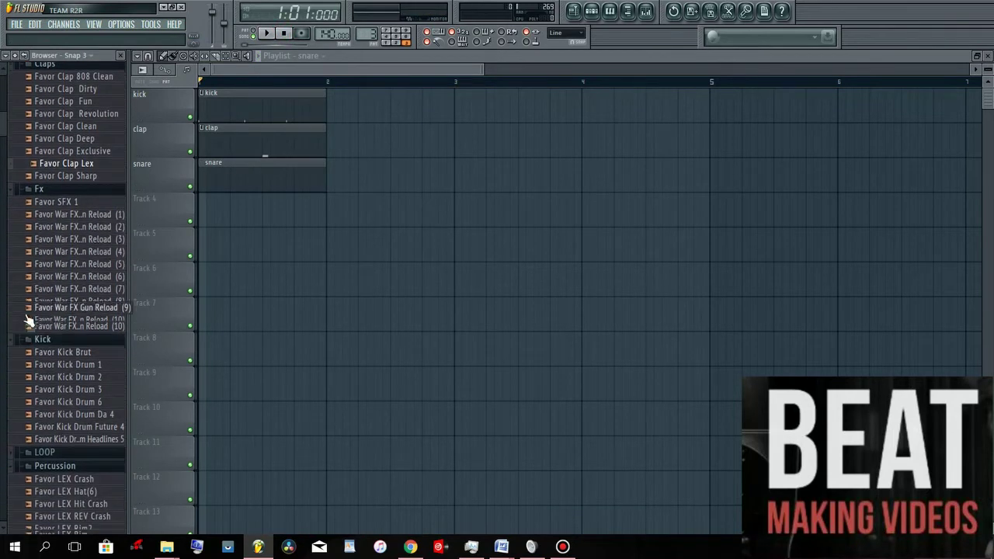
scroll(30, 319, "down", 8)
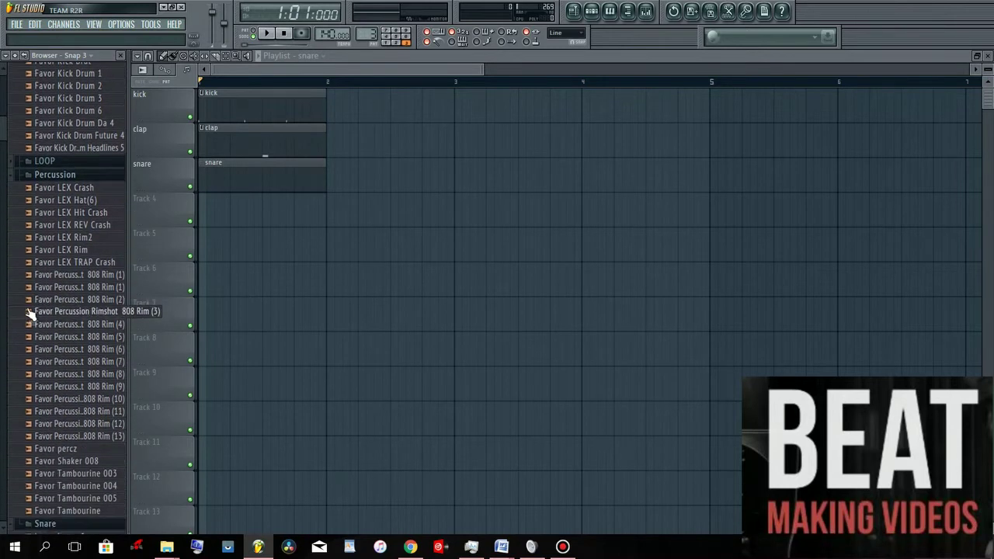
left_click(64, 398)
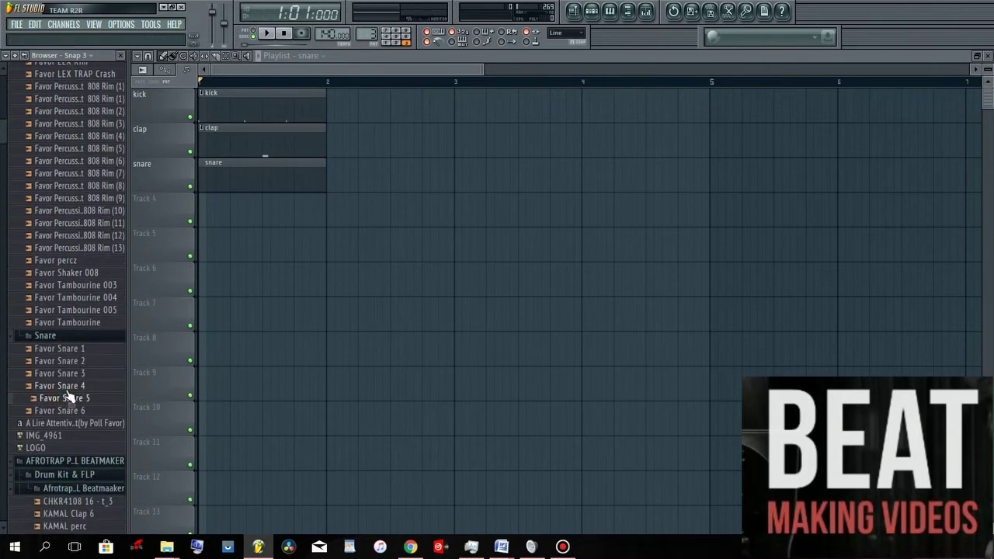
left_click(68, 391)
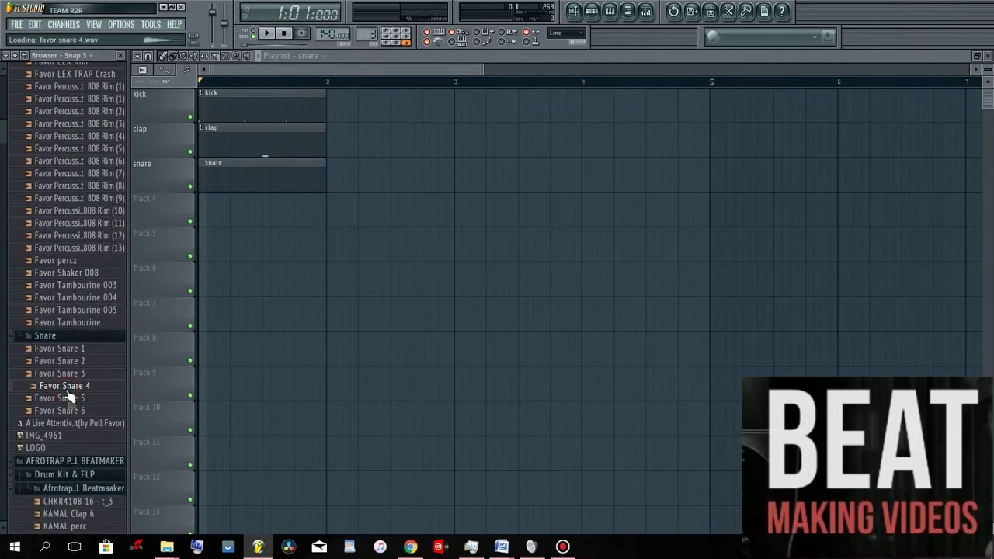
right_click(68, 391)
left_click(104, 394)
- Start playback and open the piano roll of the Favor Snare 4 channel
key("space")
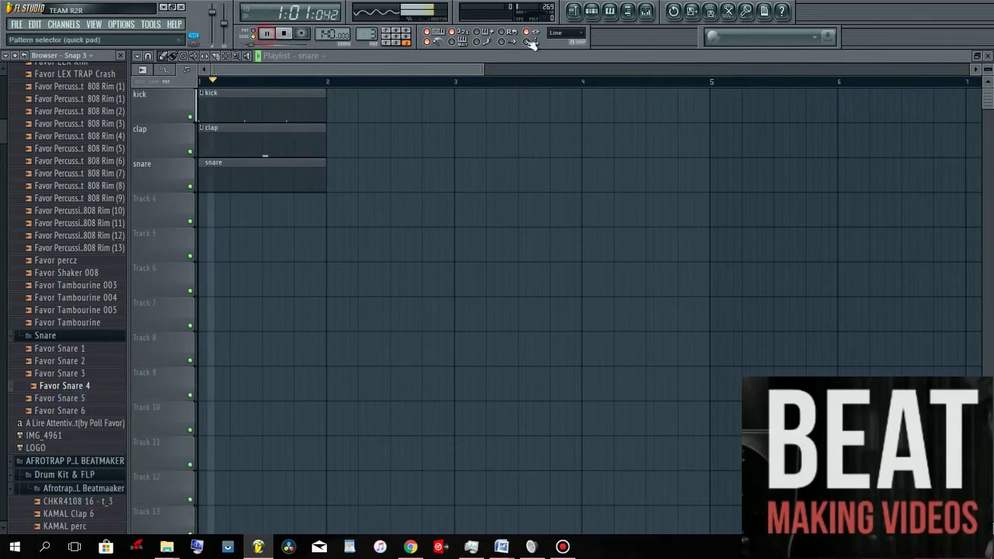
key("F6")
right_click(491, 302)
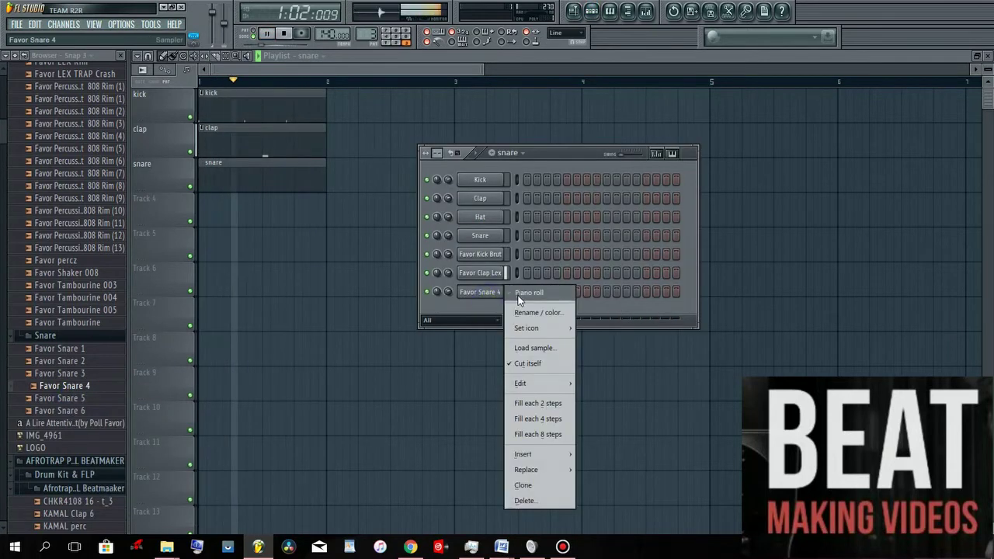
left_click(519, 296)
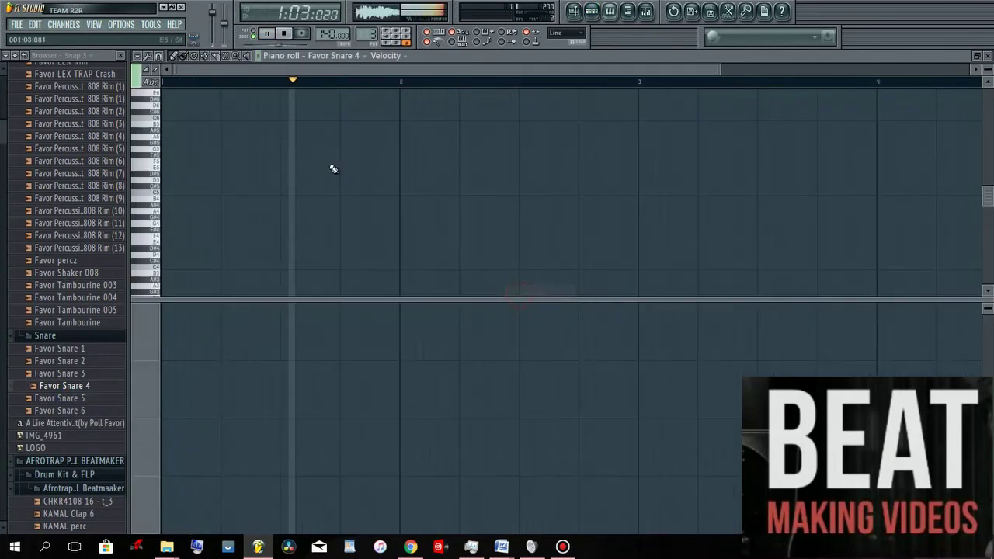
- Place a short C5 snare note halfway through beat 4 of bar 1, lower its velocity to about 88%, and stop playback
left_click(373, 194)
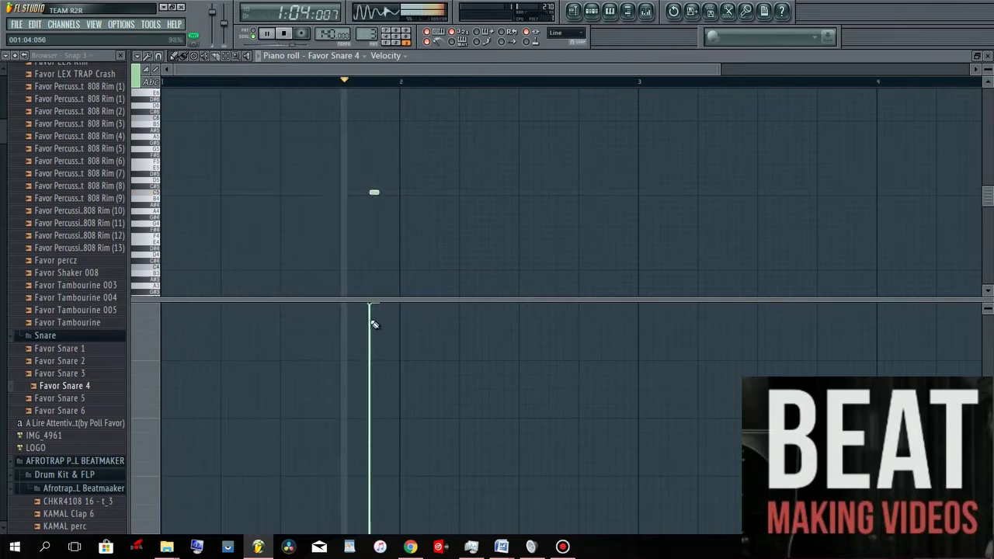
left_click_drag(371, 324, 370, 334)
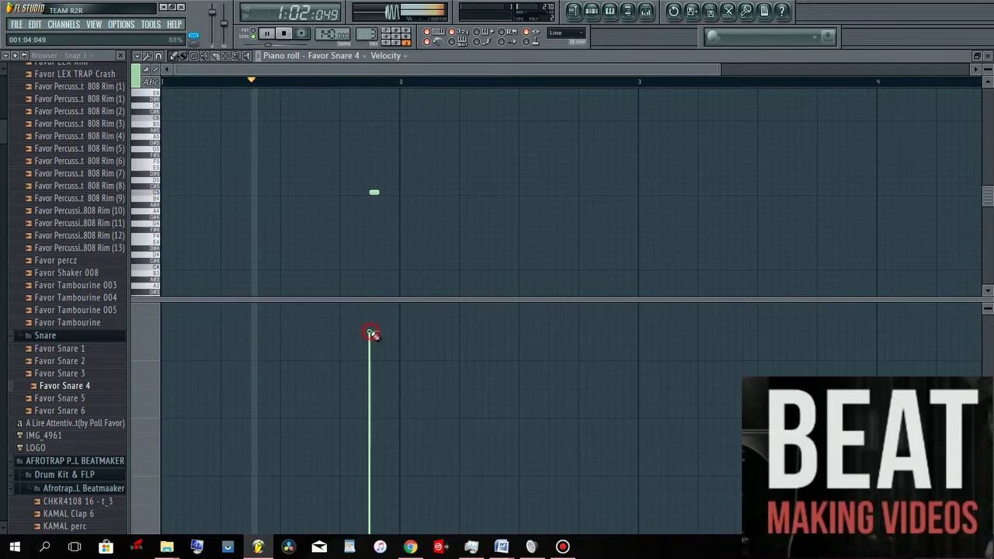
left_click(574, 10)
key("space")
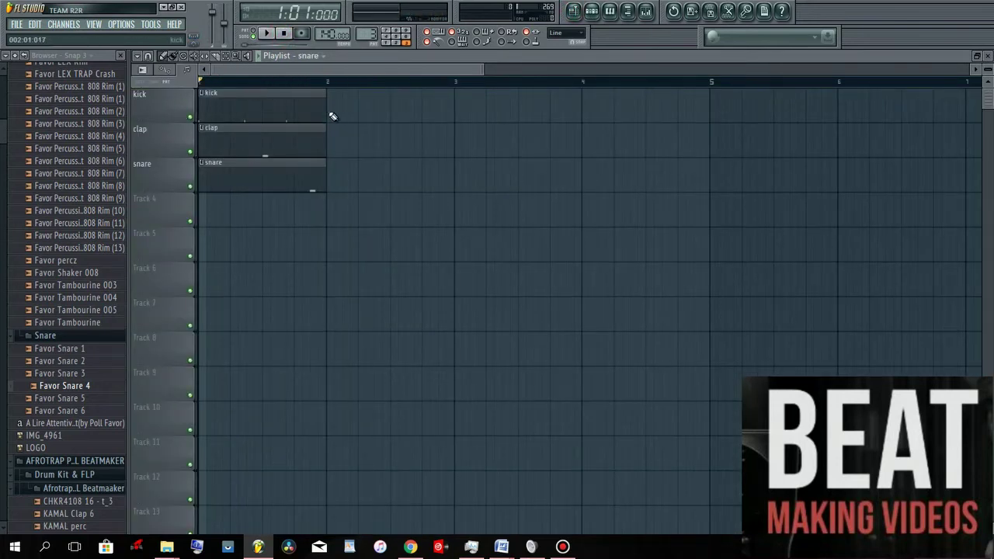
- Extend the kick, clap and snare clips in the playlist to about two bars long
left_click_drag(374, 112, 454, 112)
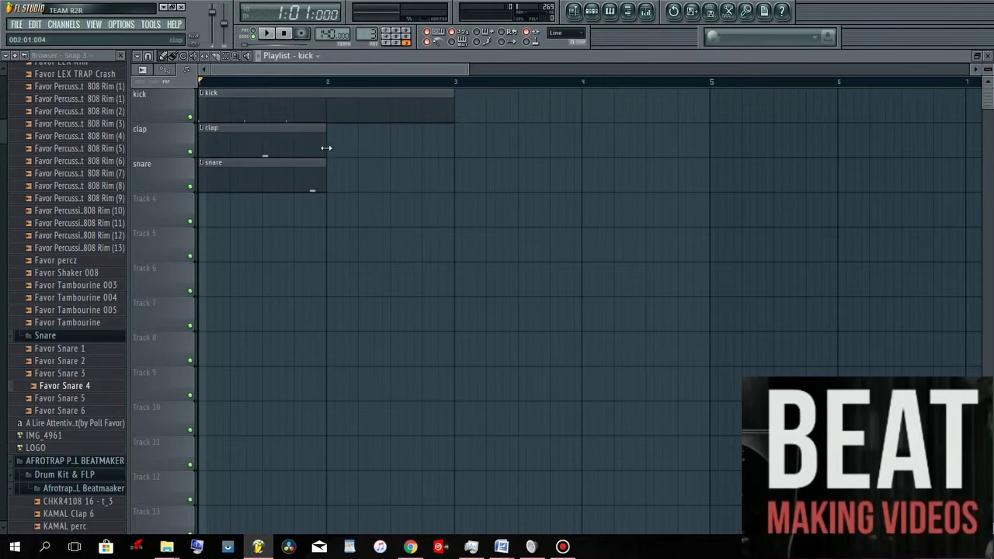
left_click_drag(326, 148, 455, 144)
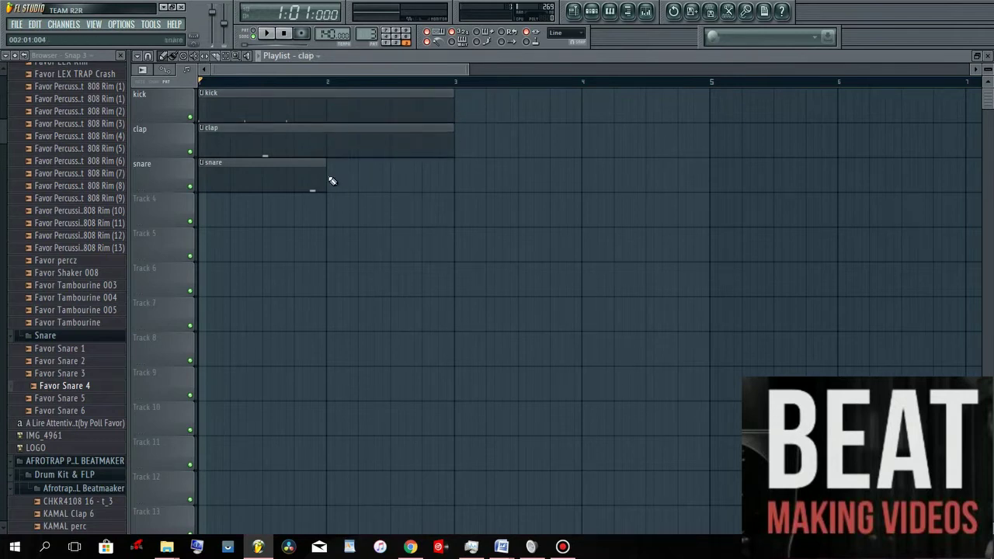
left_click_drag(325, 176, 460, 165)
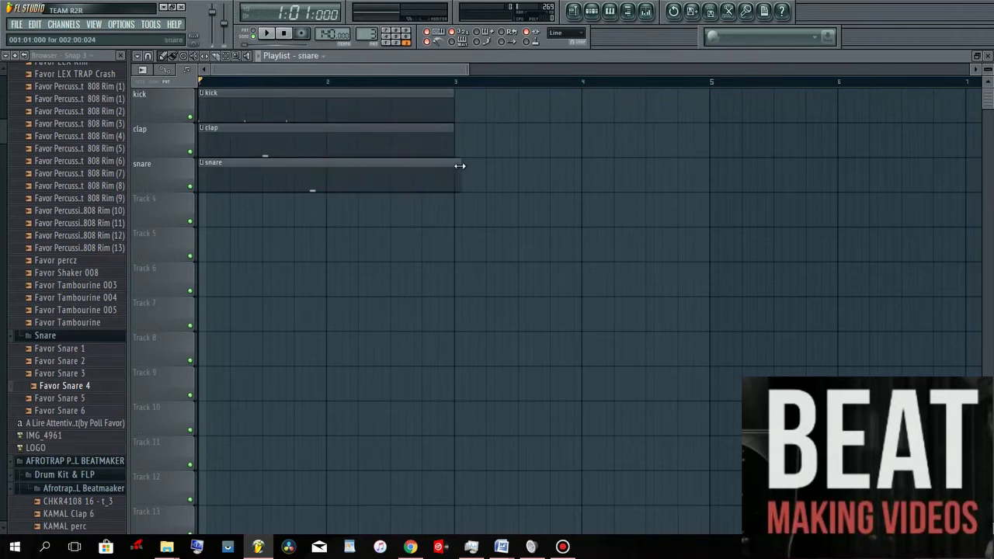
- Select the kick pattern, start playback and open the Favor Kick Brut channel's piano roll
left_click(282, 93)
left_click(267, 34)
left_click(608, 16)
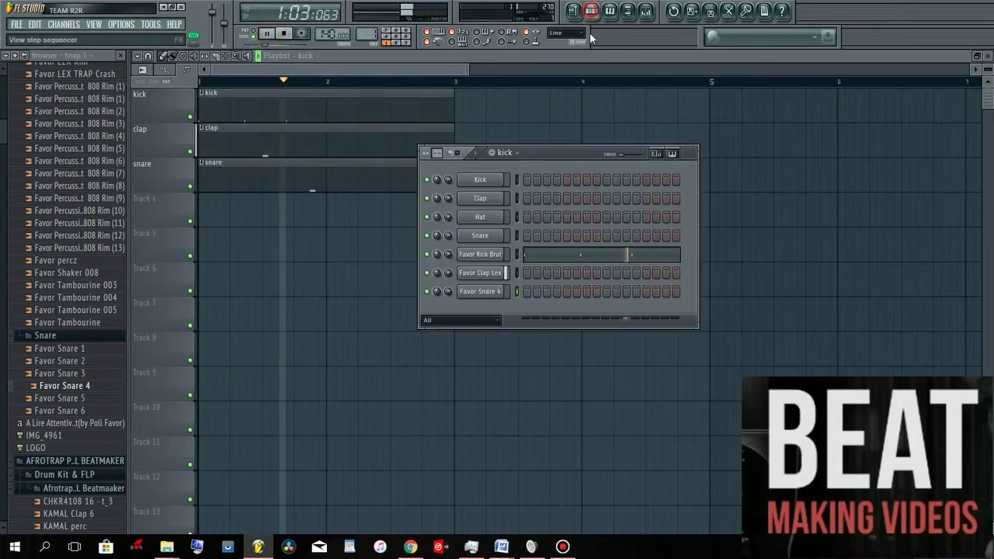
key("F7")
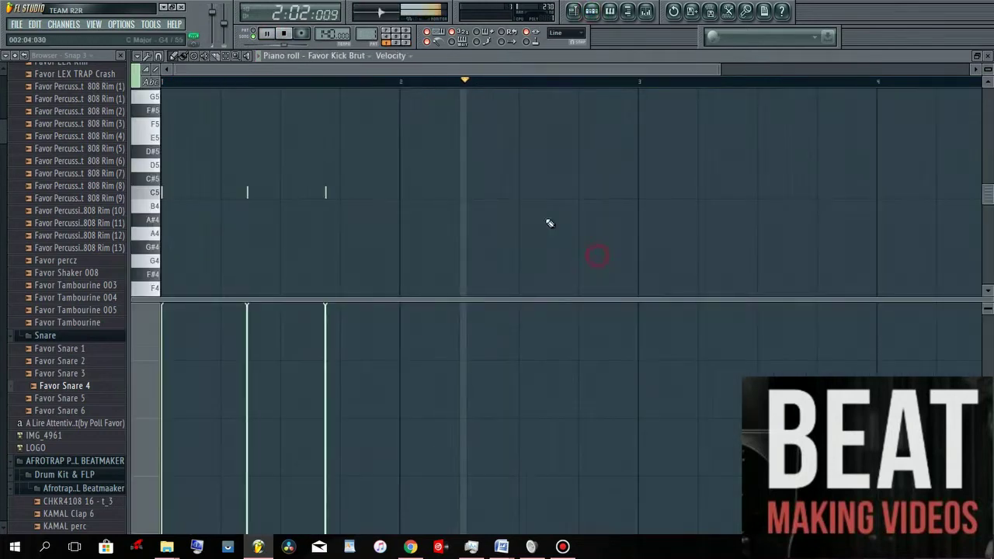
- Place four short C5 kick notes in bar 2: three within beat 1 and one at the start of beat 2
left_click(402, 193)
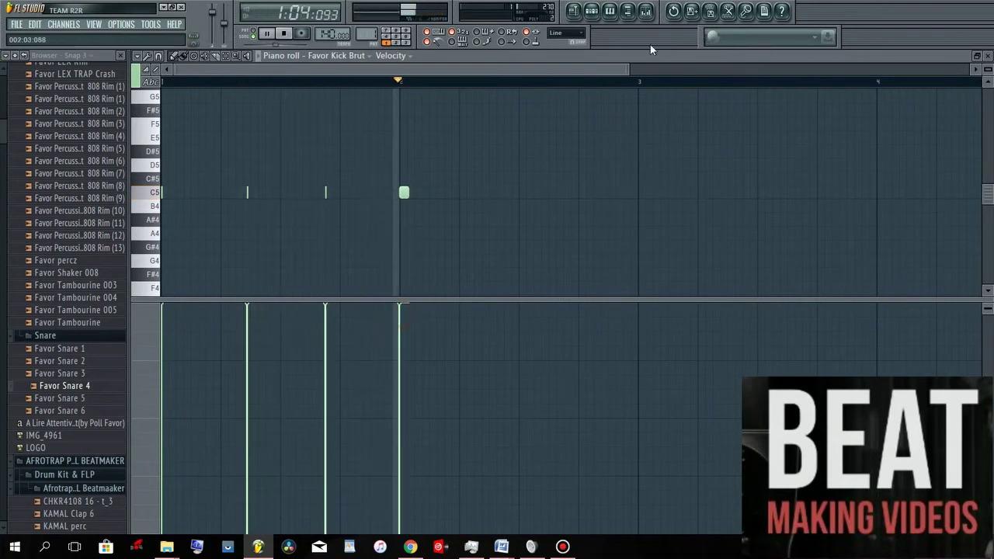
left_click_drag(628, 70, 499, 77)
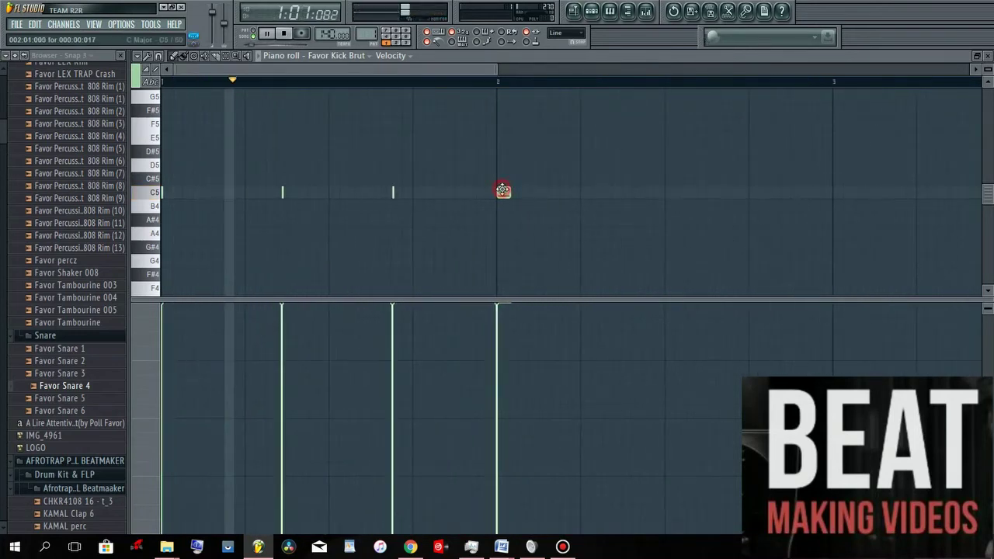
left_click(531, 194)
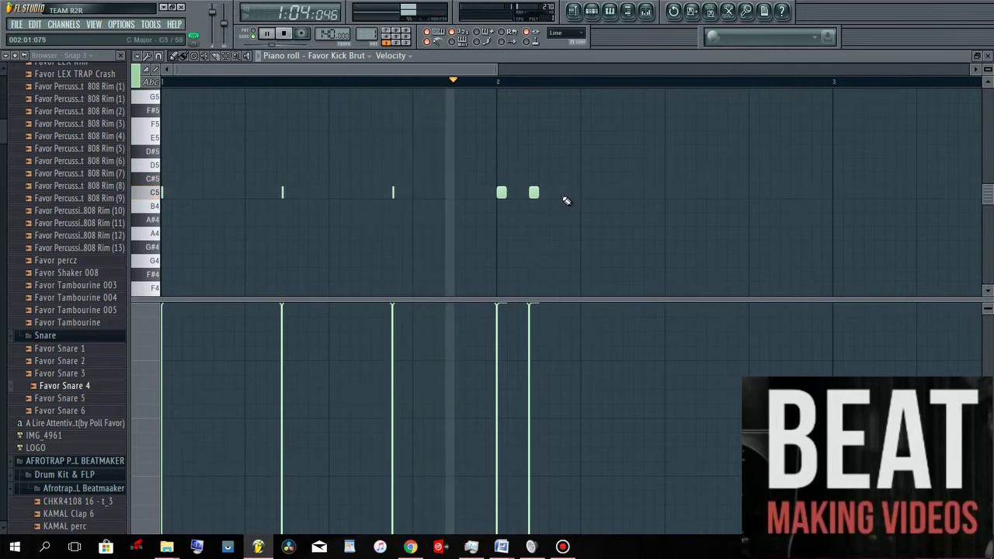
left_click(565, 193)
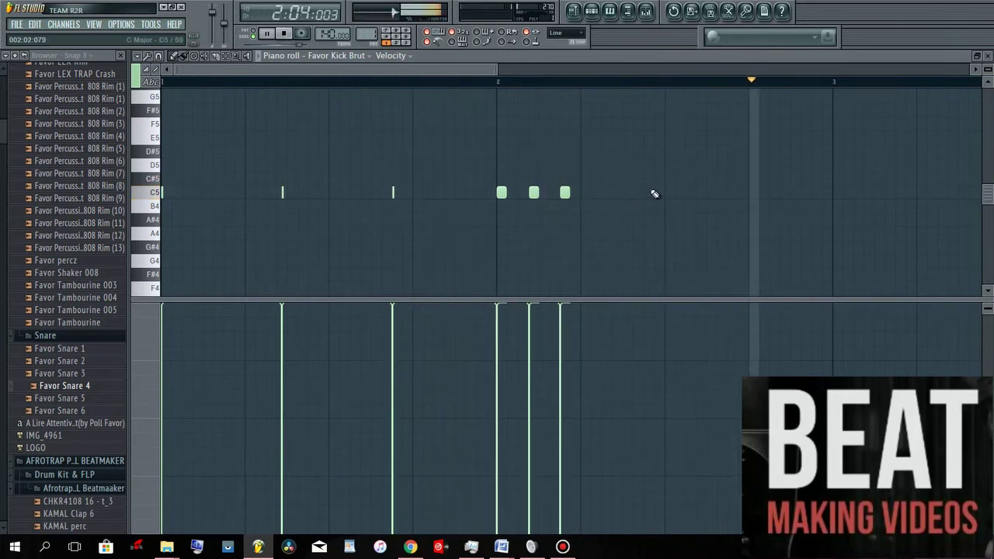
left_click(587, 193)
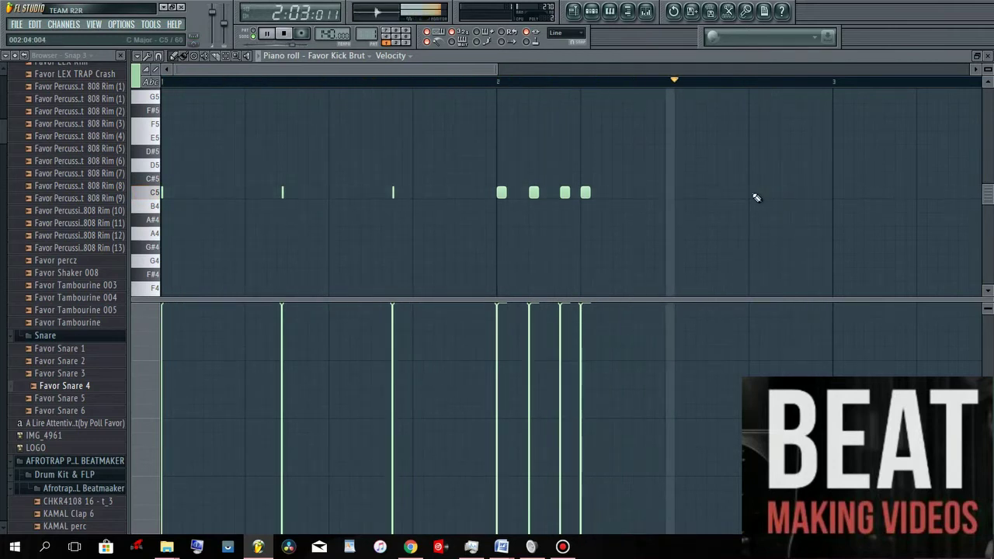
left_click(794, 192)
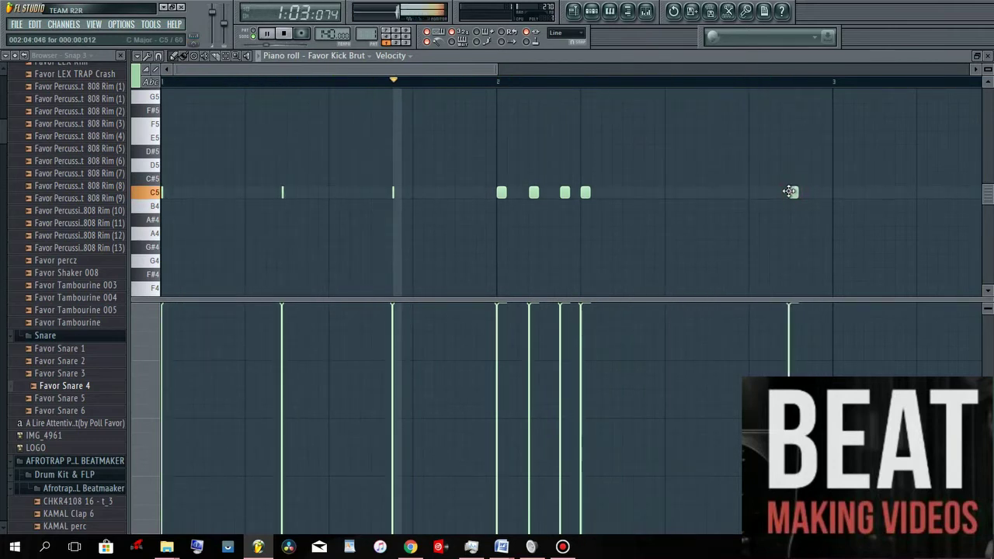
left_click_drag(792, 193, 808, 191)
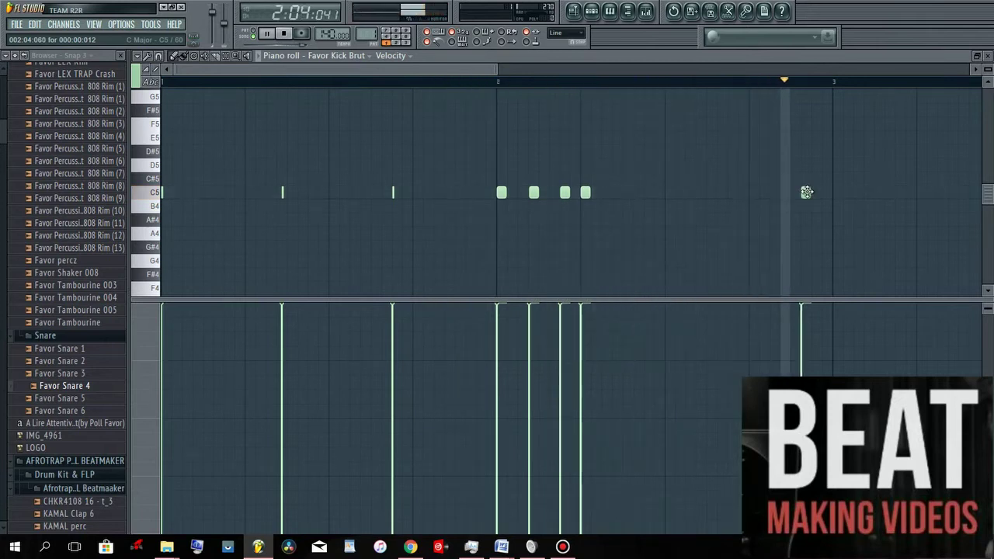
right_click(806, 192)
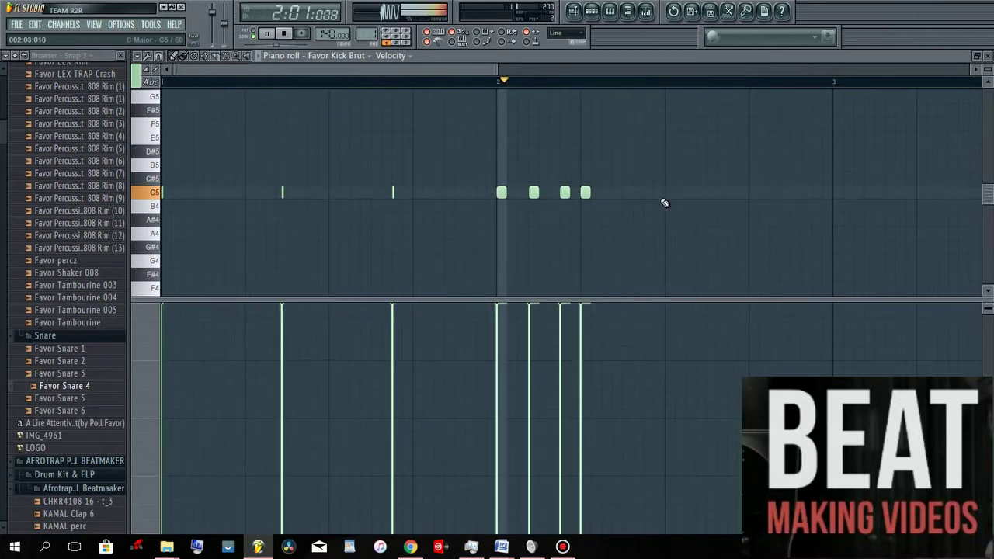
left_click(721, 192)
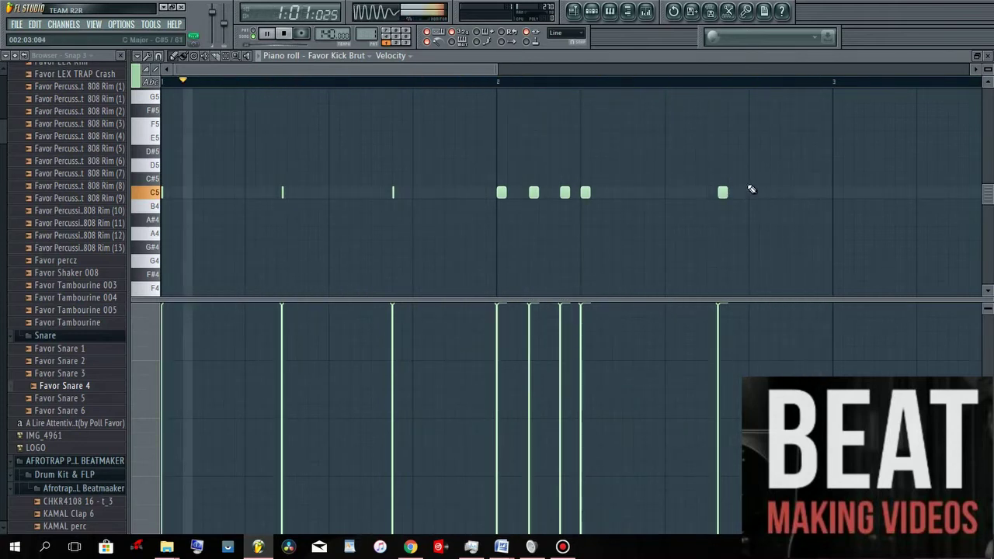
right_click(723, 192)
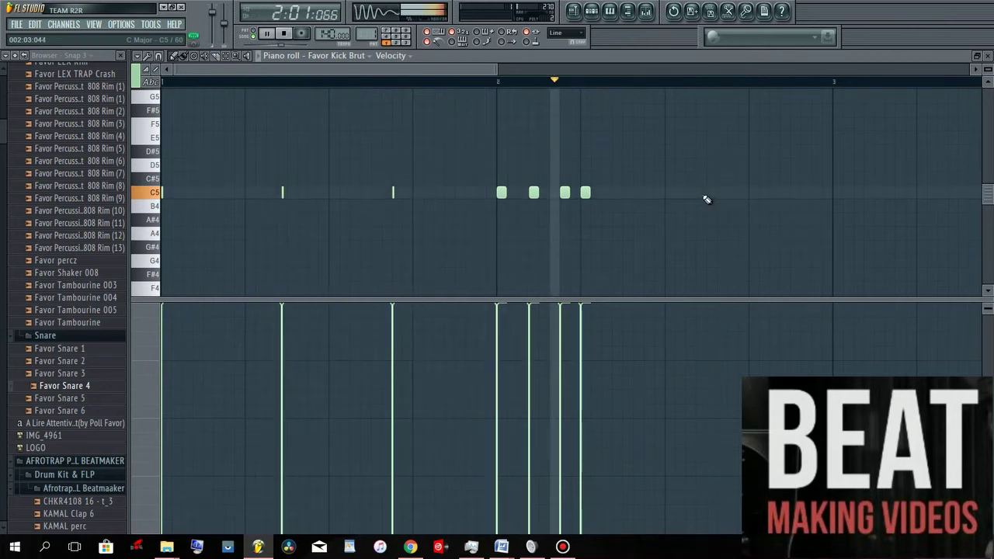
- Place C5 kick notes halfway through beat 3 and at the start of beat 4 of bar 2, and delete the bar's second kick
left_click(711, 194)
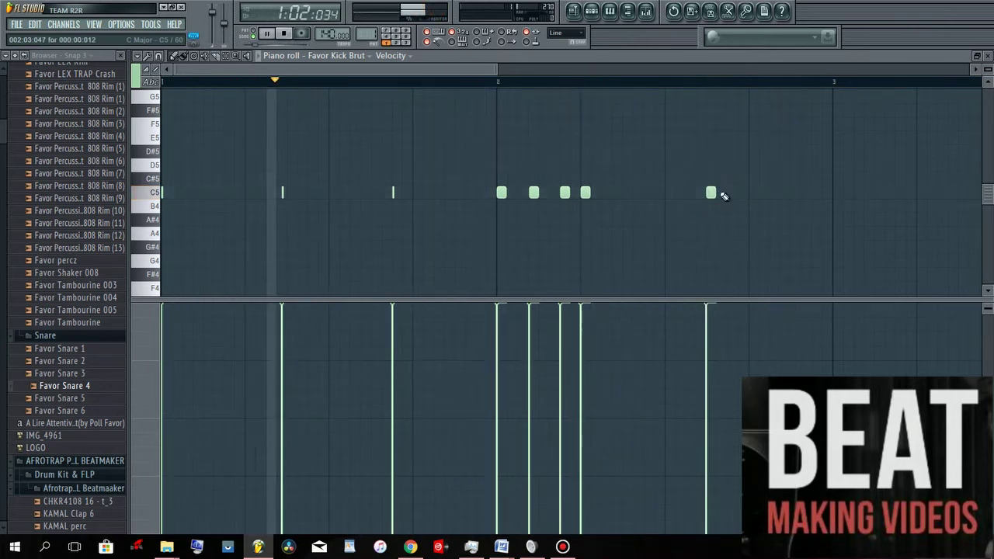
left_click(732, 193)
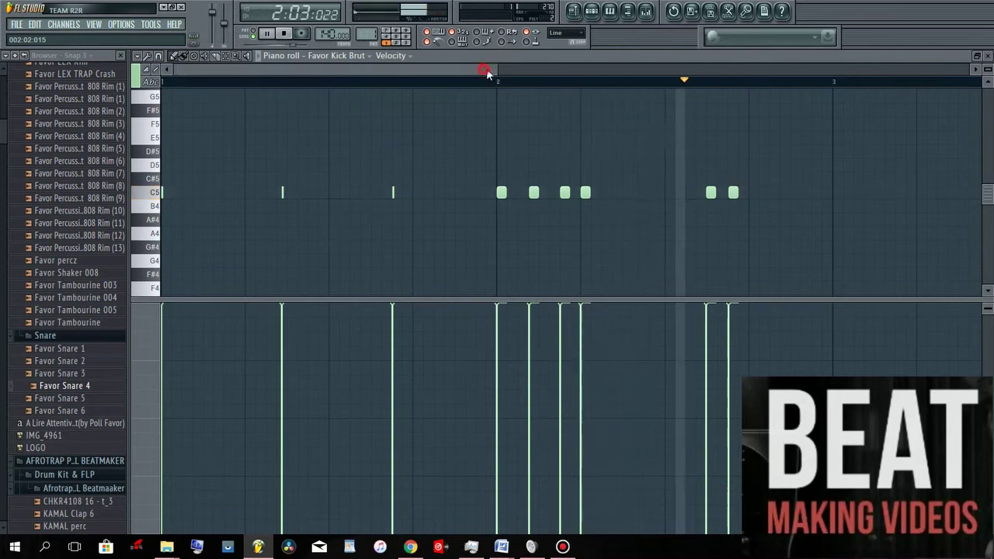
left_click_drag(488, 68, 504, 69)
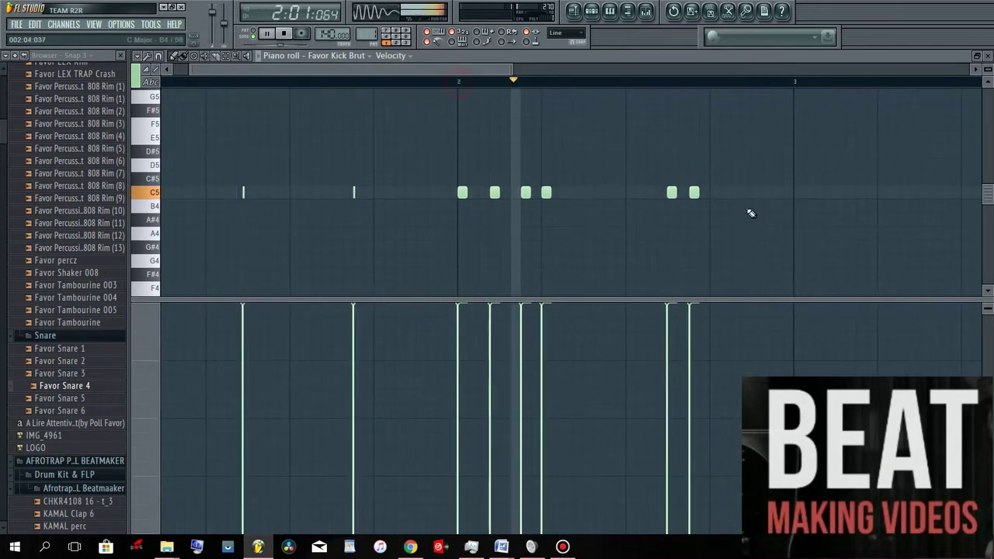
right_click(694, 193)
left_click(712, 193)
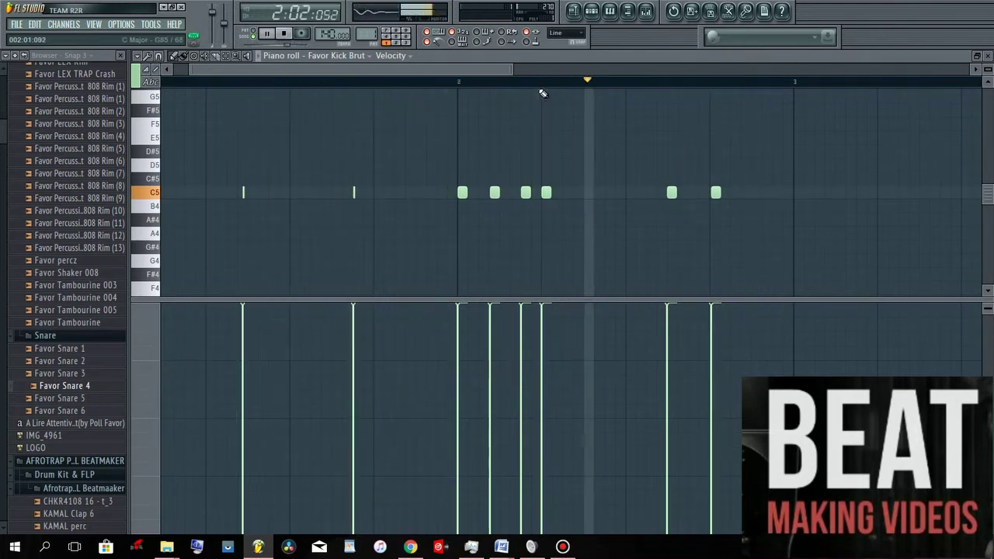
right_click(495, 193)
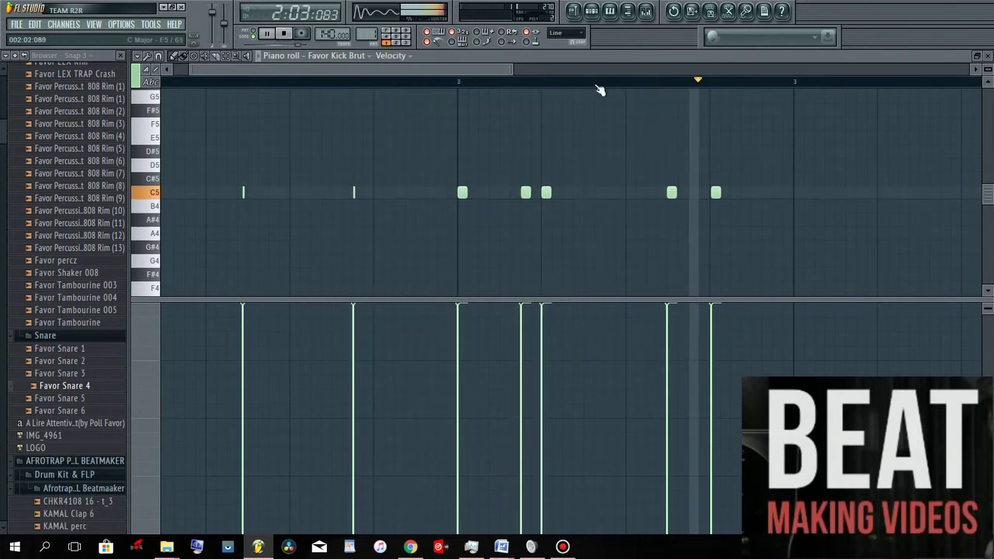
- In the clap pattern, place a short C5 note at beat 3 of bar 2 in the Favor Clap Lex piano roll
key("F6")
left_click(520, 158)
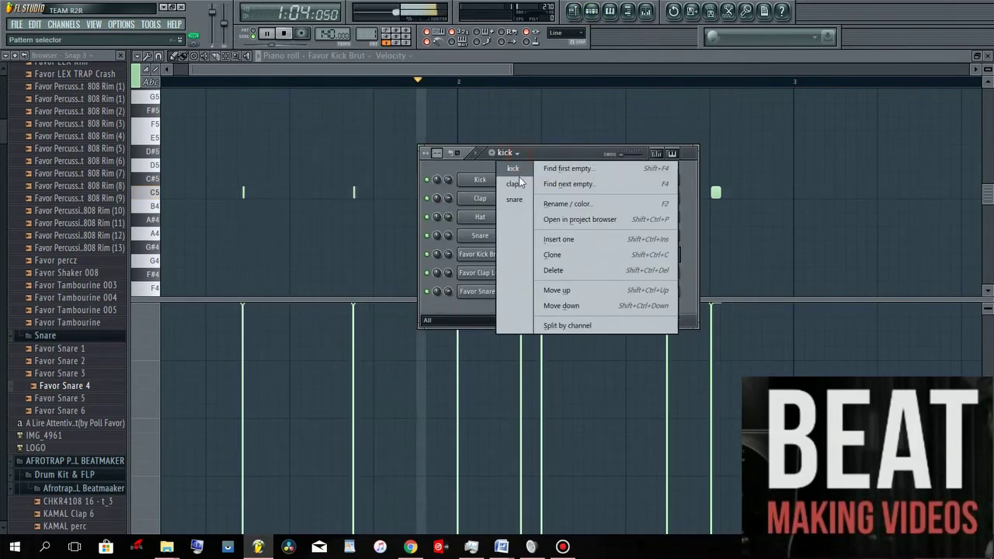
left_click(520, 183)
key("F6")
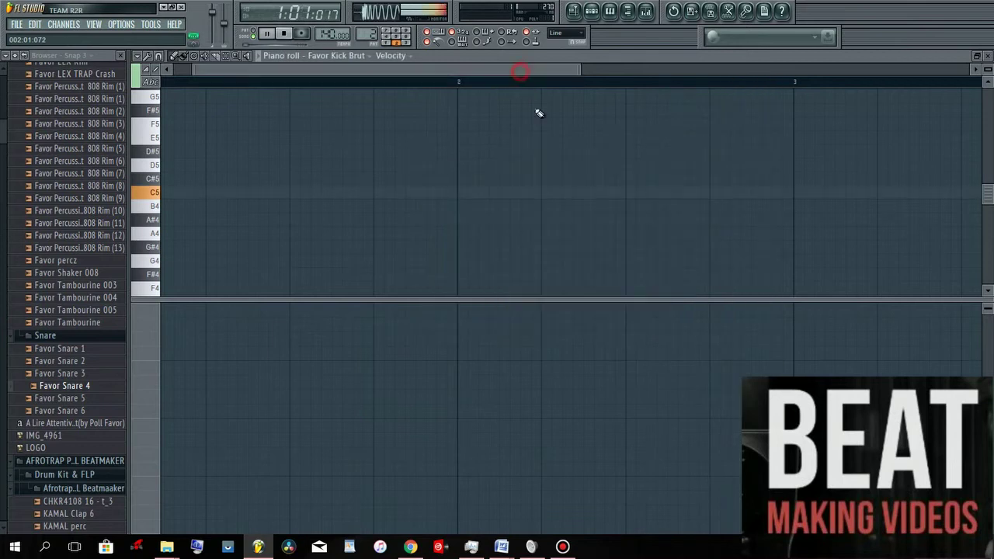
key("F6")
left_click(639, 275)
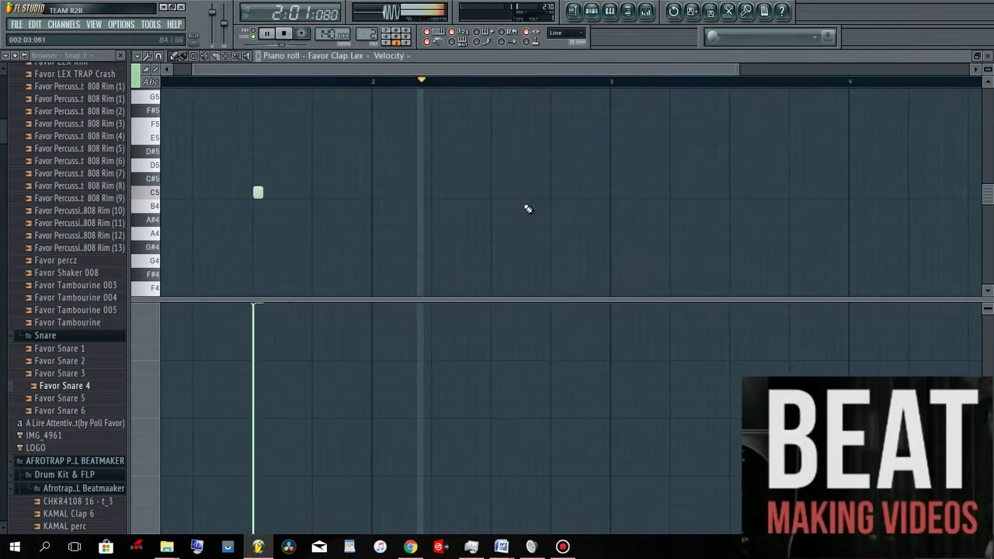
left_click(492, 193)
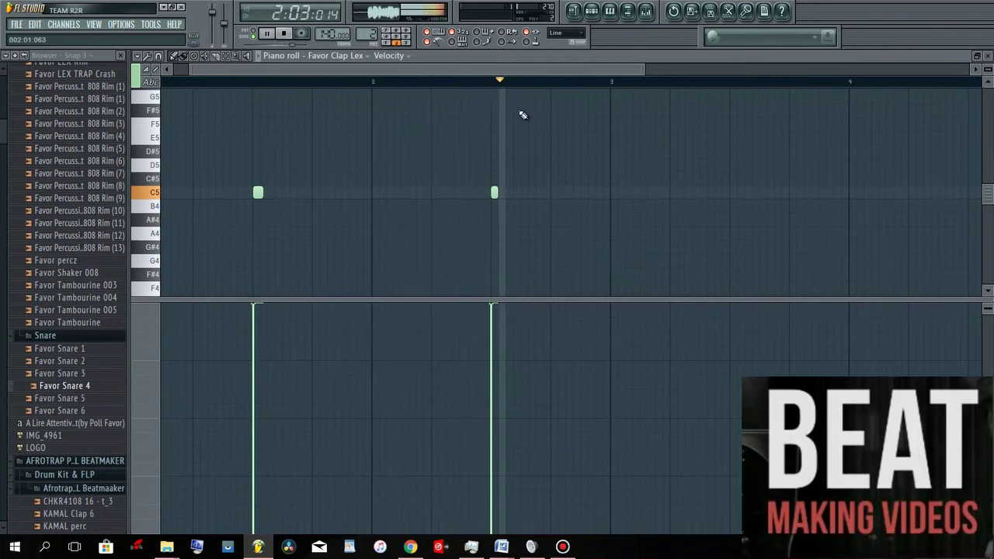
- Select the snare pattern and open the Favor Snare 4 channel's piano roll
left_click(592, 12)
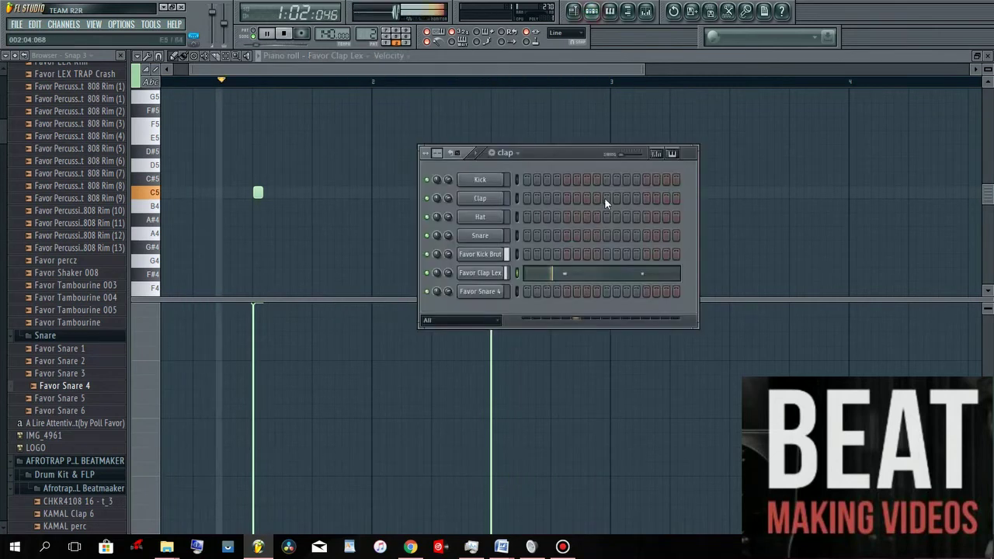
left_click(514, 154)
left_click(515, 200)
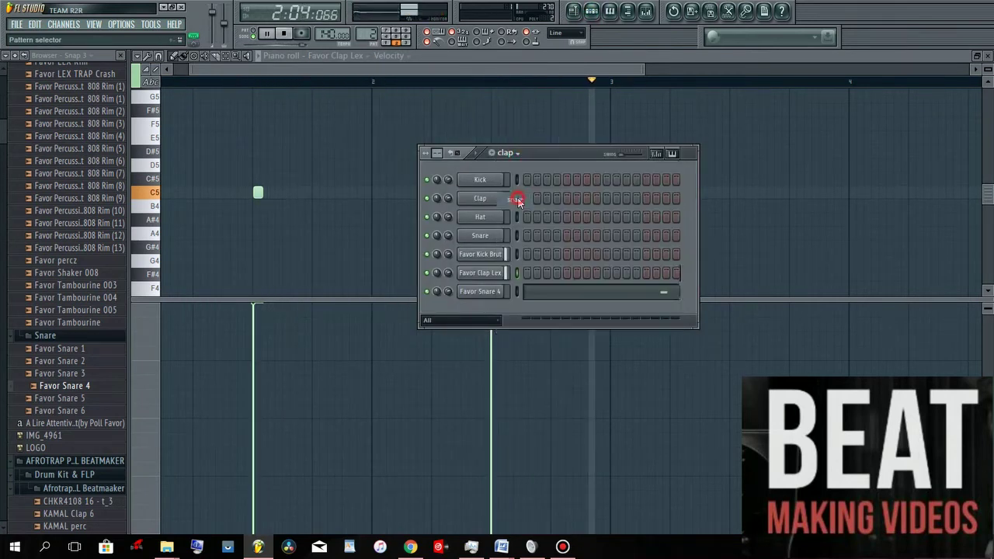
left_click(583, 293)
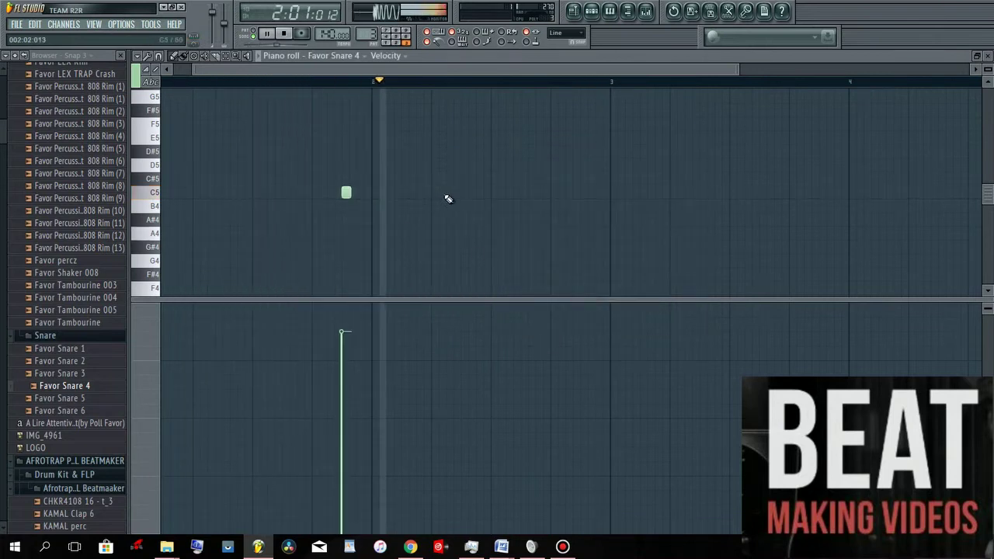
left_click(525, 193)
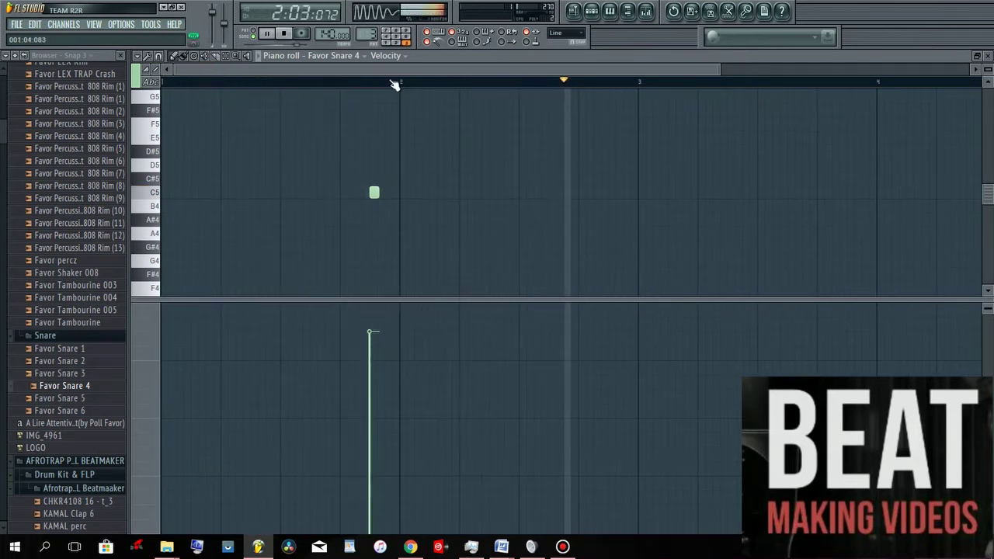
left_click(501, 192)
left_click_drag(504, 191, 499, 192)
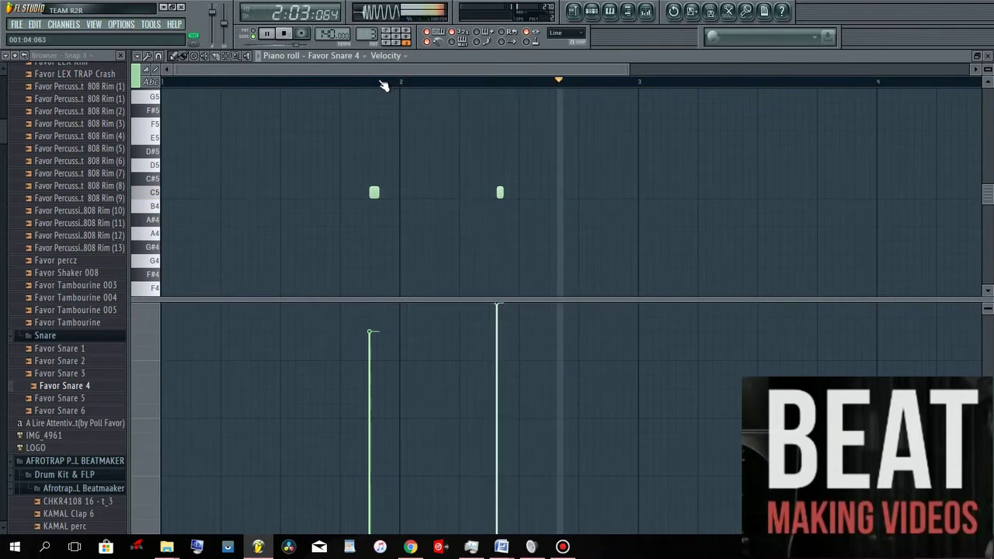
right_click(502, 194)
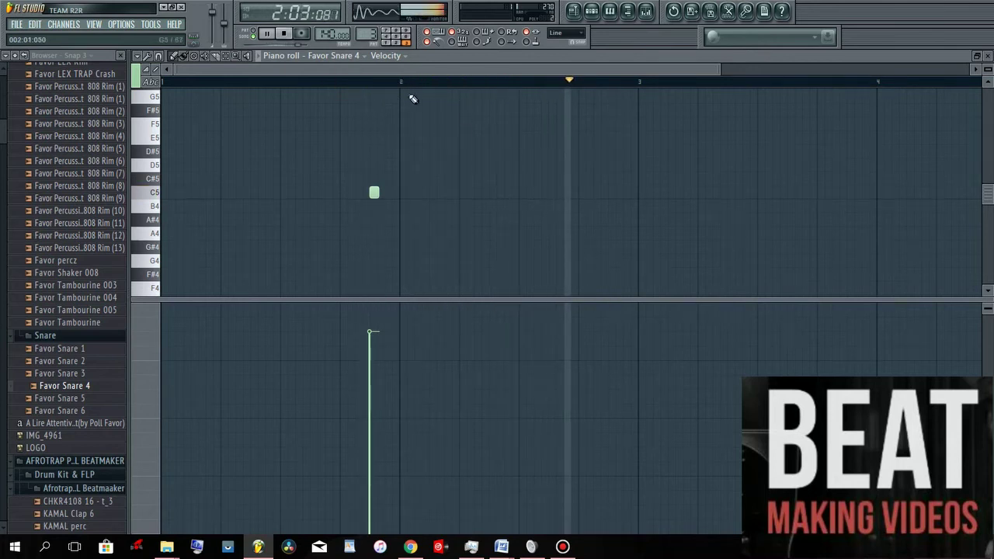
right_click(564, 196)
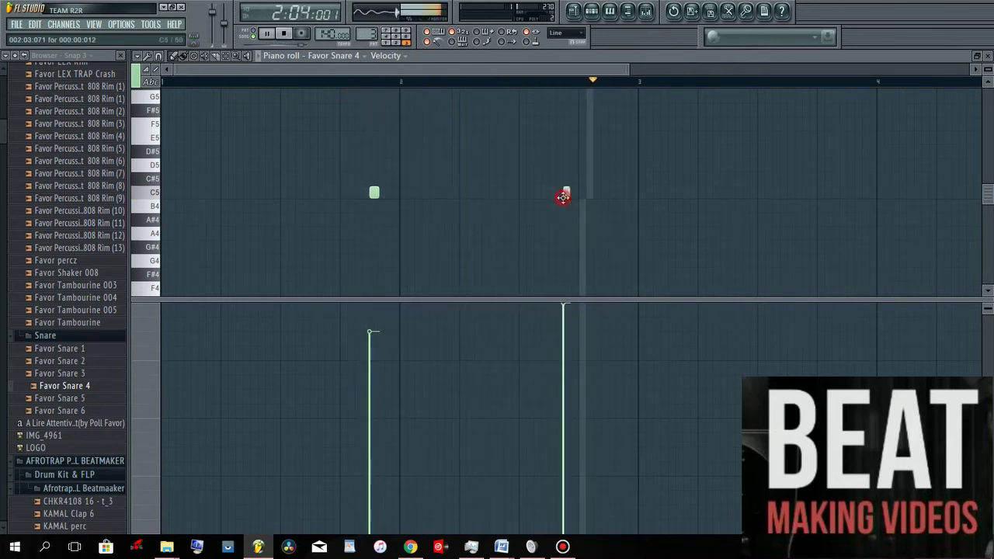
- Place three short consecutive C5 snare notes in the second half of beat 4 of bar 2, with lowered velocities that rise note by note
left_click(612, 193)
left_click(619, 193)
left_click(626, 193)
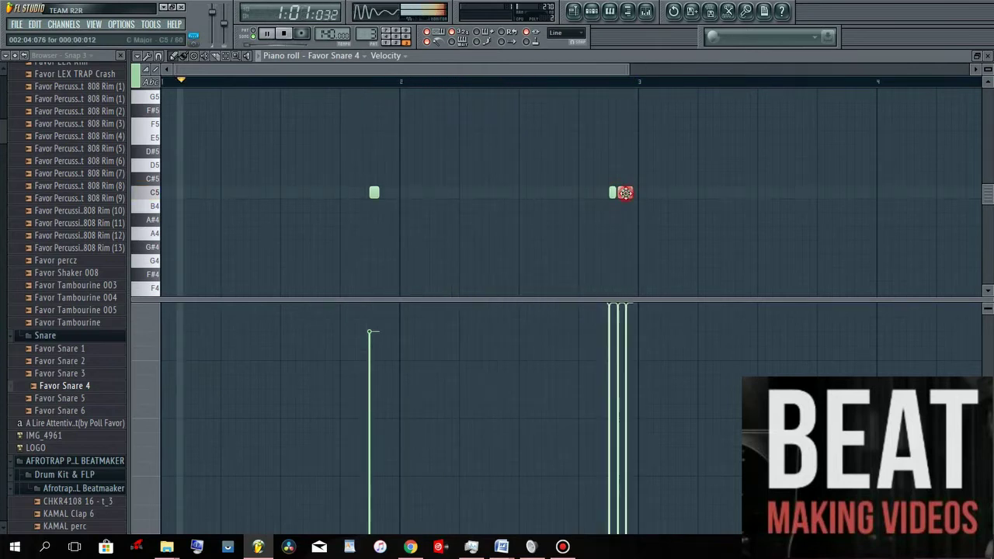
left_click(625, 338)
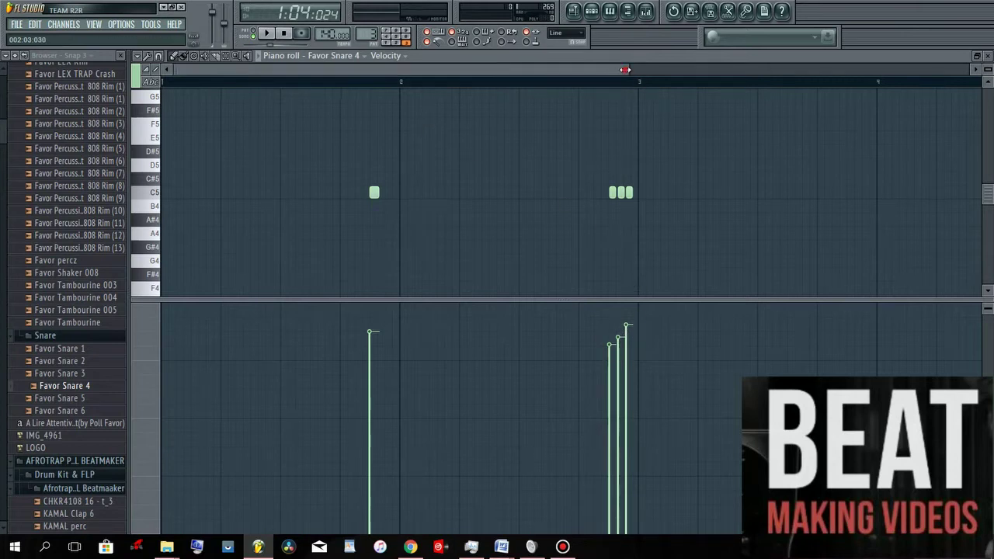
- Set the piano roll's grid snapping to (none)
left_click_drag(625, 70, 548, 70)
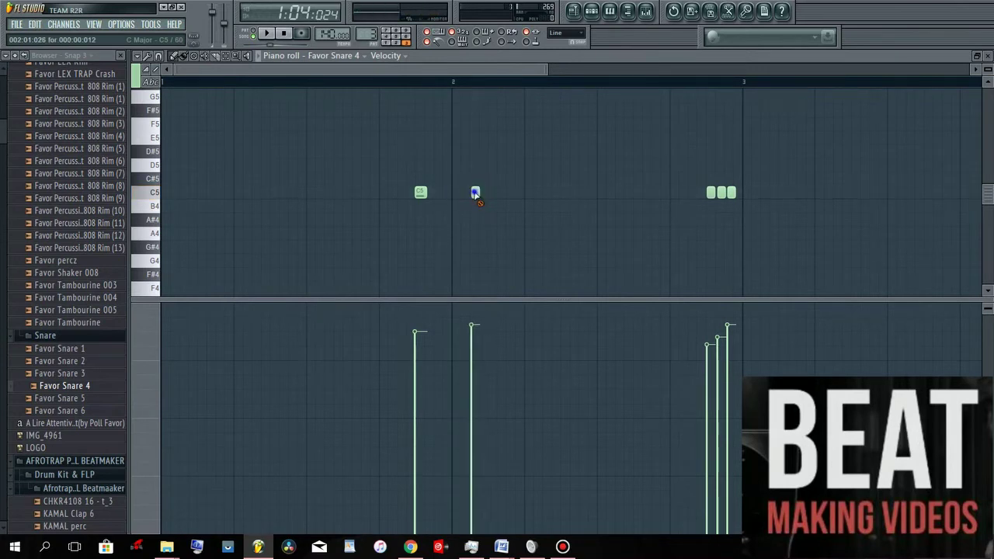
left_click(159, 57)
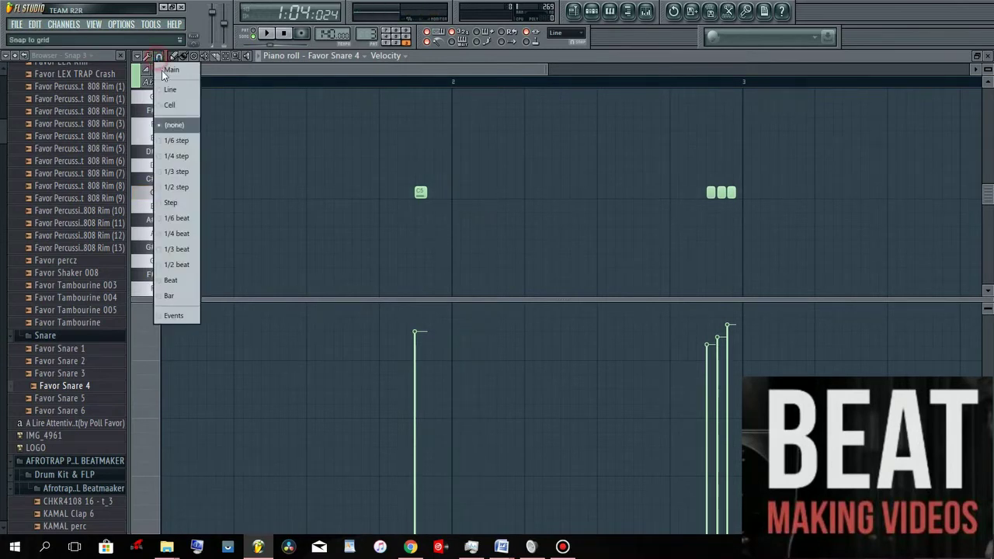
left_click(188, 128)
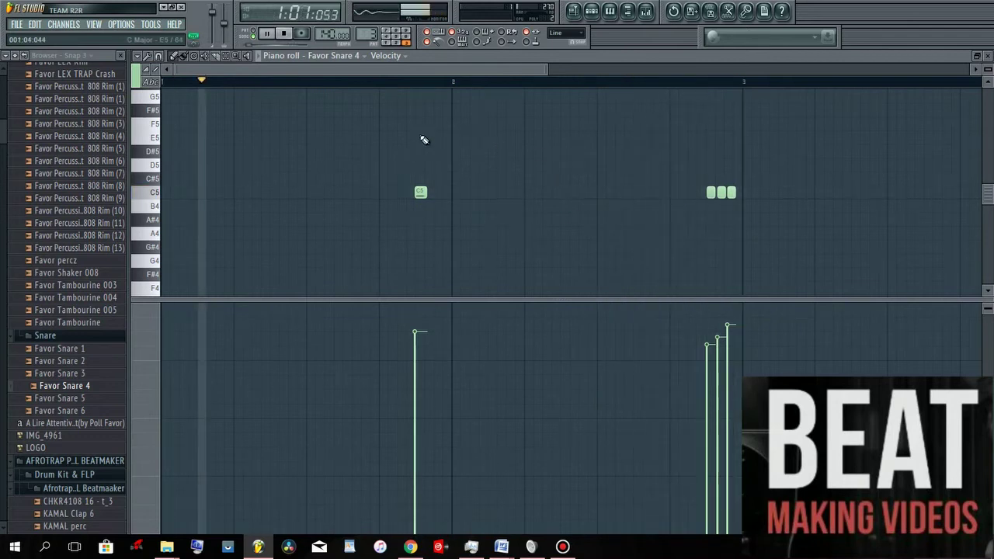
- In the kick pattern, add a short C5 note about three quarters through beat 2 of bar 2 in the Favor Kick Brut piano roll
left_click(592, 10)
left_click(521, 154)
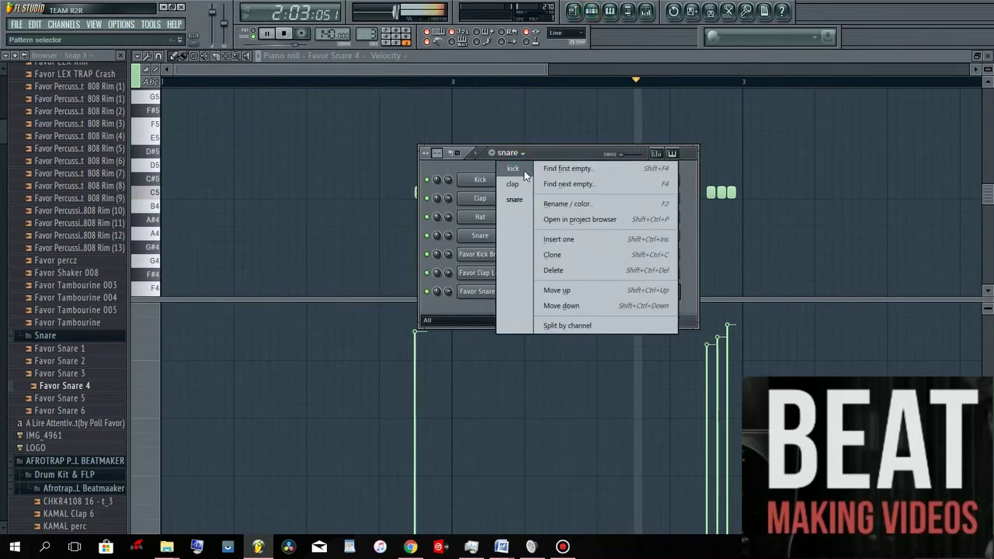
left_click(512, 169)
left_click(651, 258)
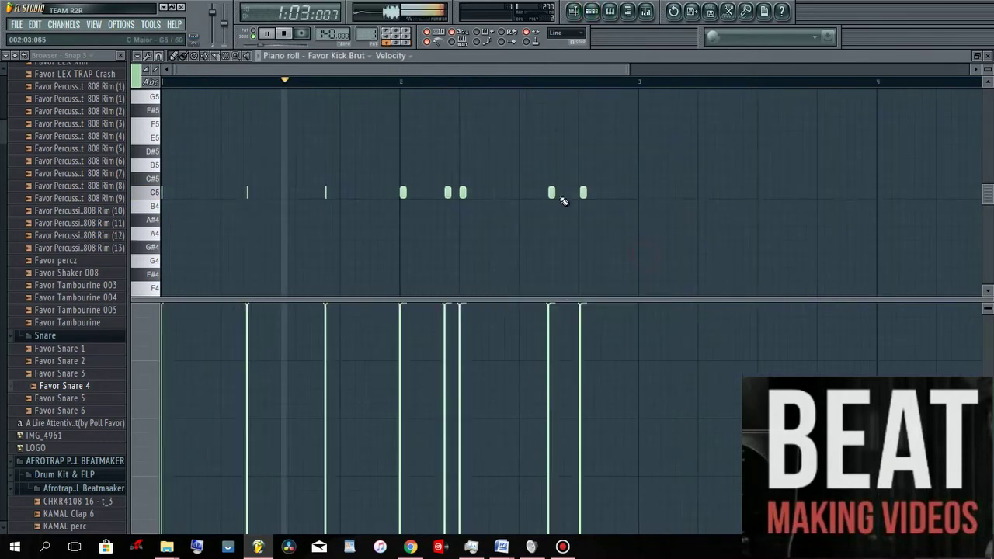
left_click(506, 194)
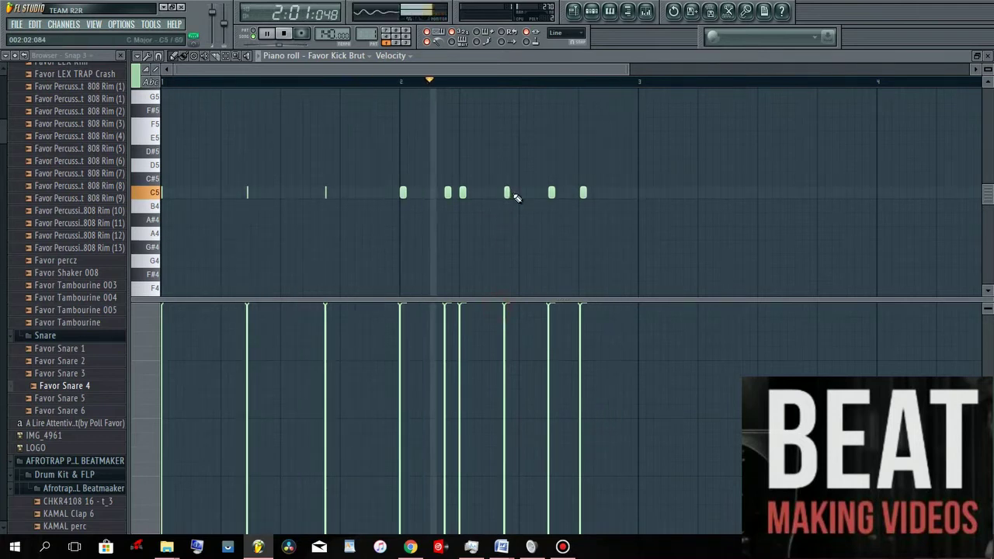
left_click(582, 194)
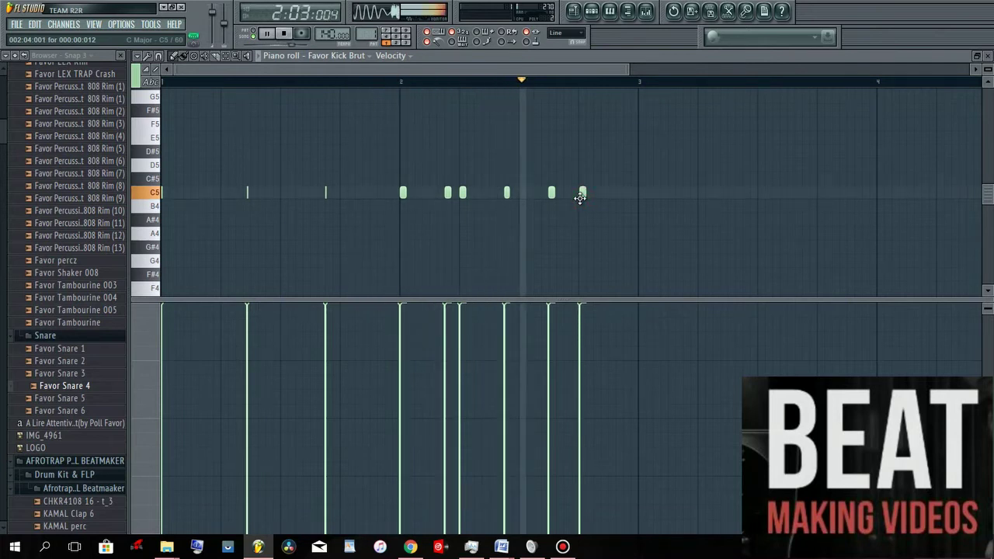
- Load the Favor LEX Hat(6) sample from the Percussion folder into a new channel
left_click(595, 11)
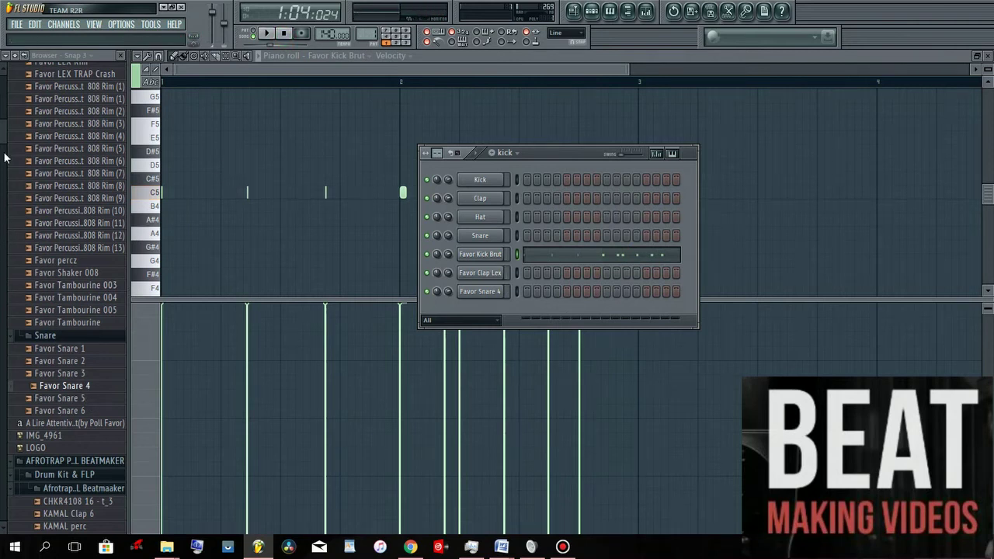
scroll(2, 130, "up", 4)
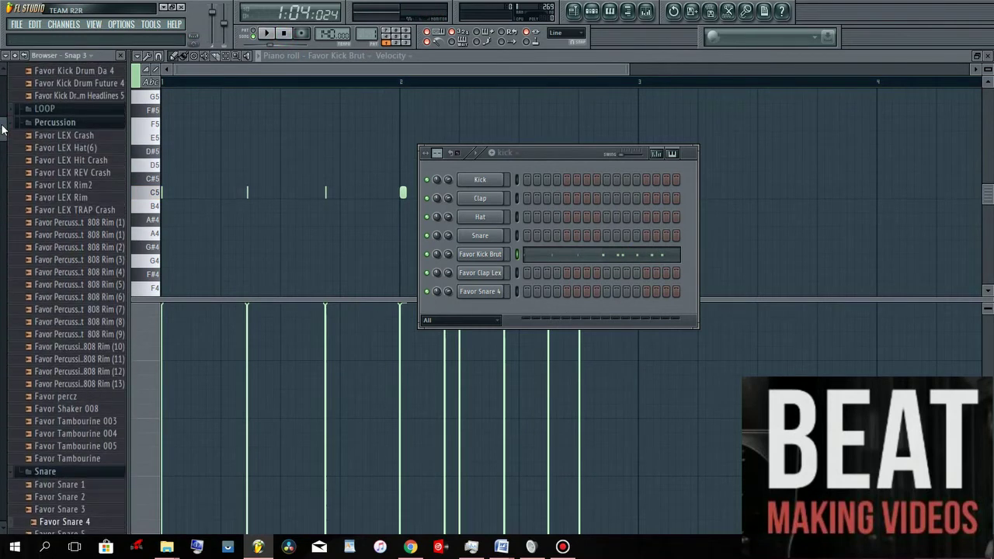
right_click(87, 154)
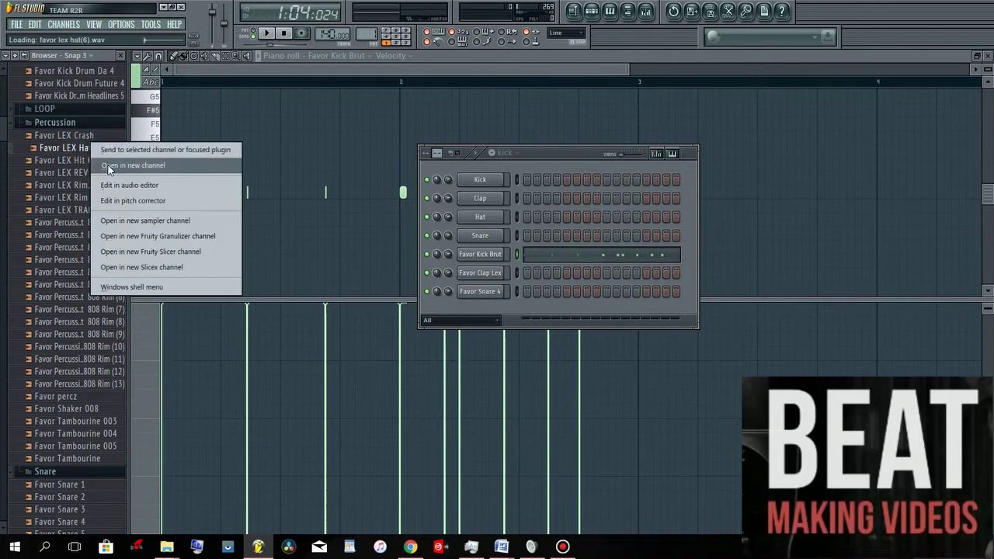
left_click(110, 165)
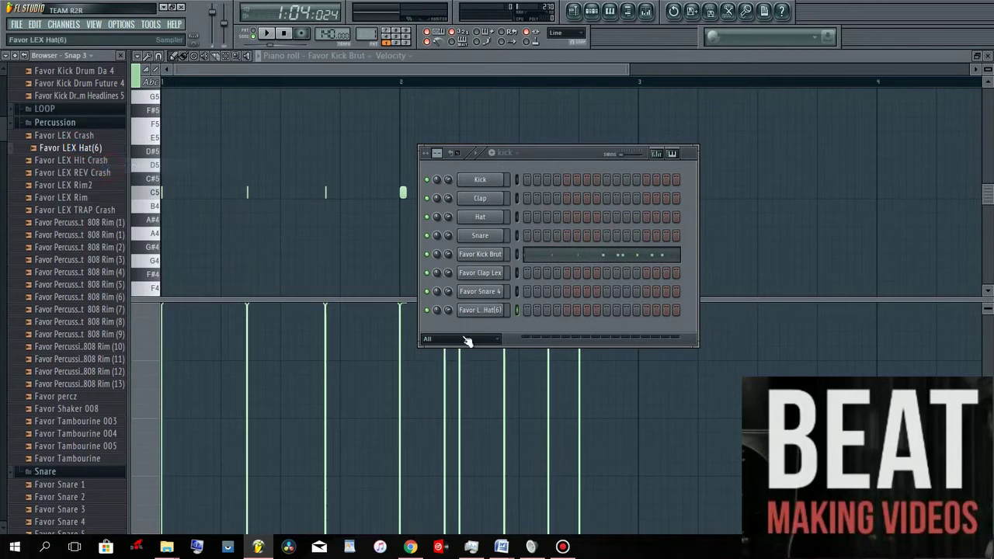
- Create a new pattern named hihat and place it at bar 1 on playlist Track 4, renamed hihat
left_click(491, 154)
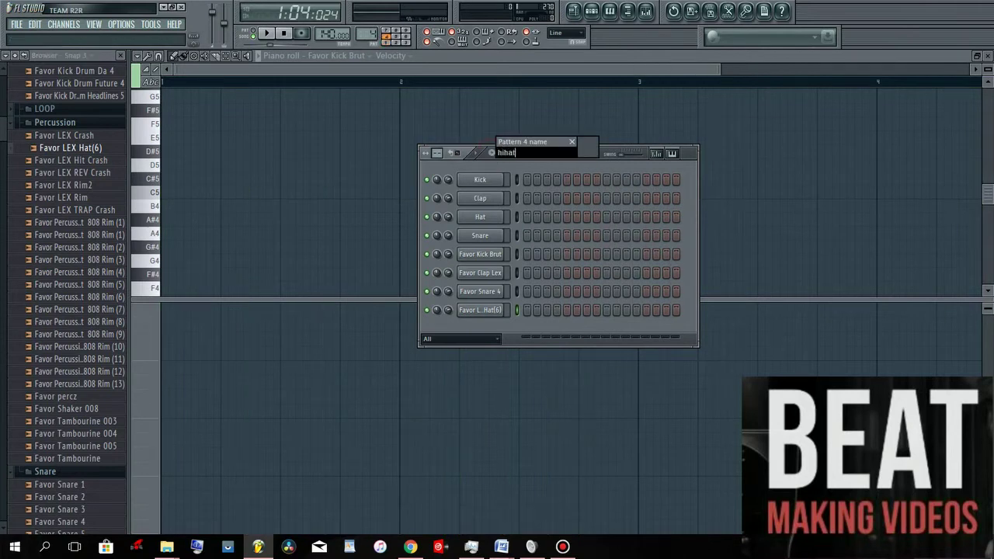
key("F5")
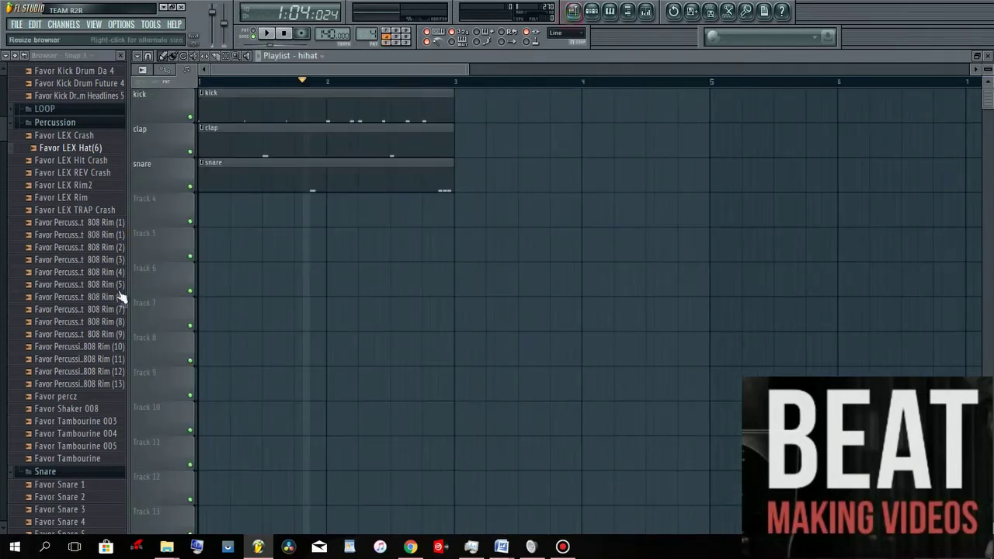
right_click(158, 201)
left_click(190, 201)
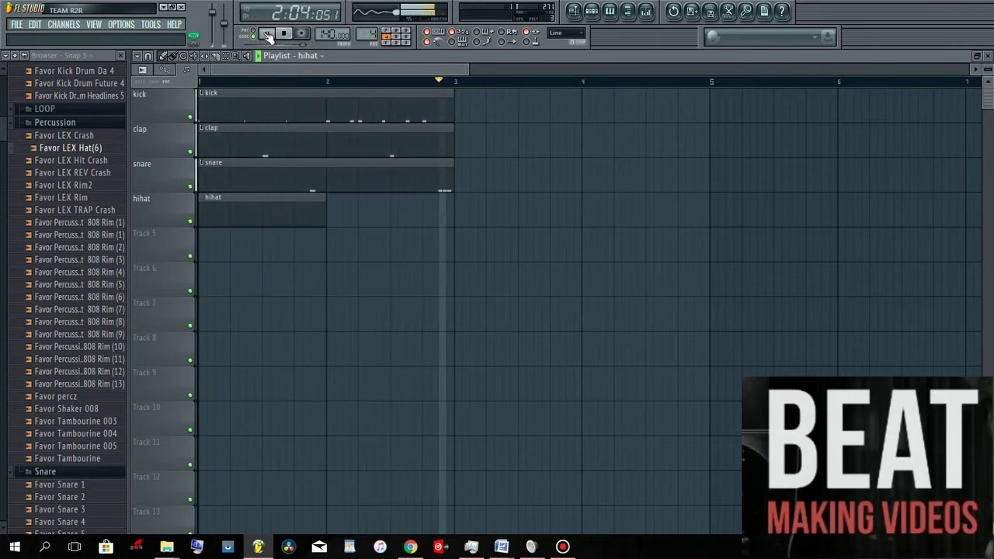
- In the Favor LEX Hat(6) piano roll, place short C5 notes at the start, about a third and three quarters of beat 1, bar 1
left_click(610, 11)
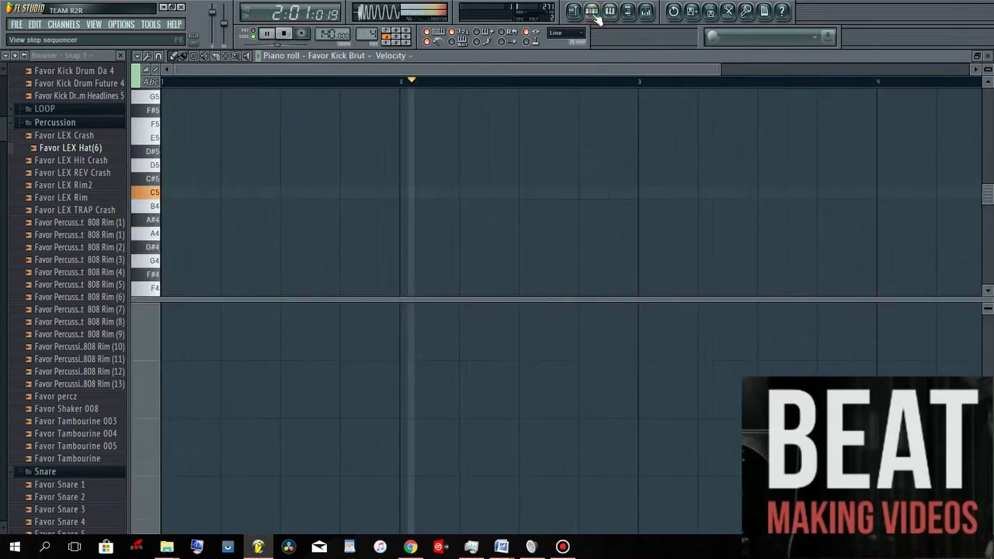
left_click(592, 11)
right_click(498, 311)
left_click(536, 309)
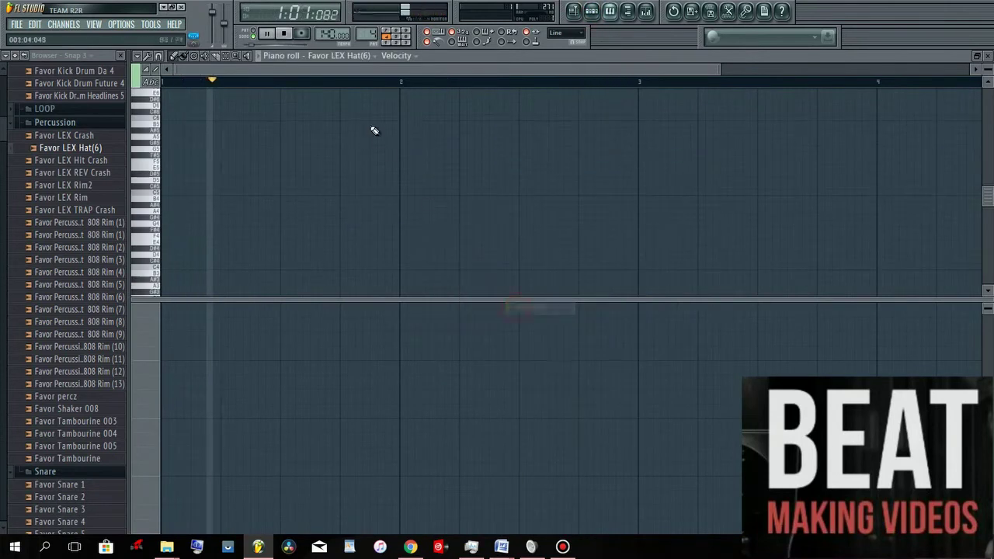
left_click(161, 193)
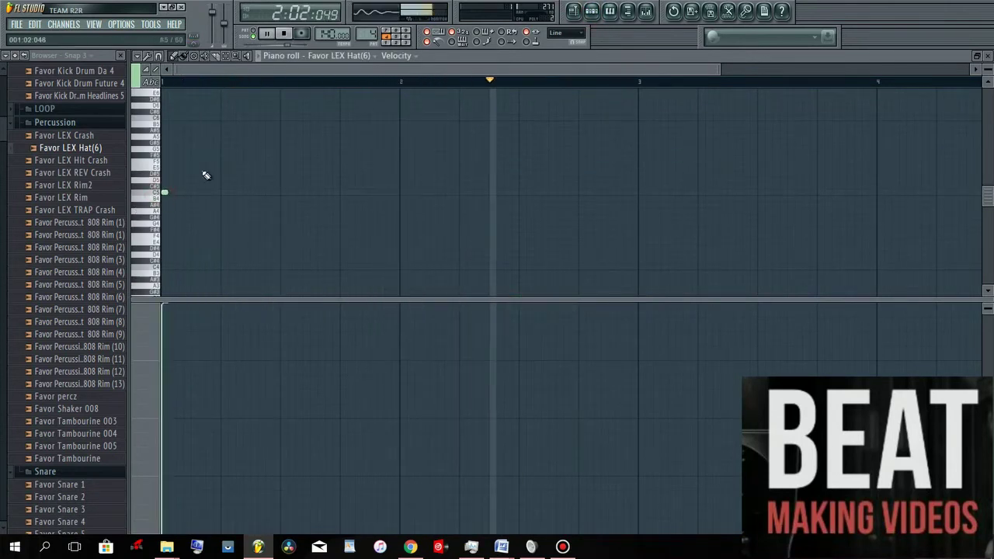
left_click(185, 193)
left_click(206, 193)
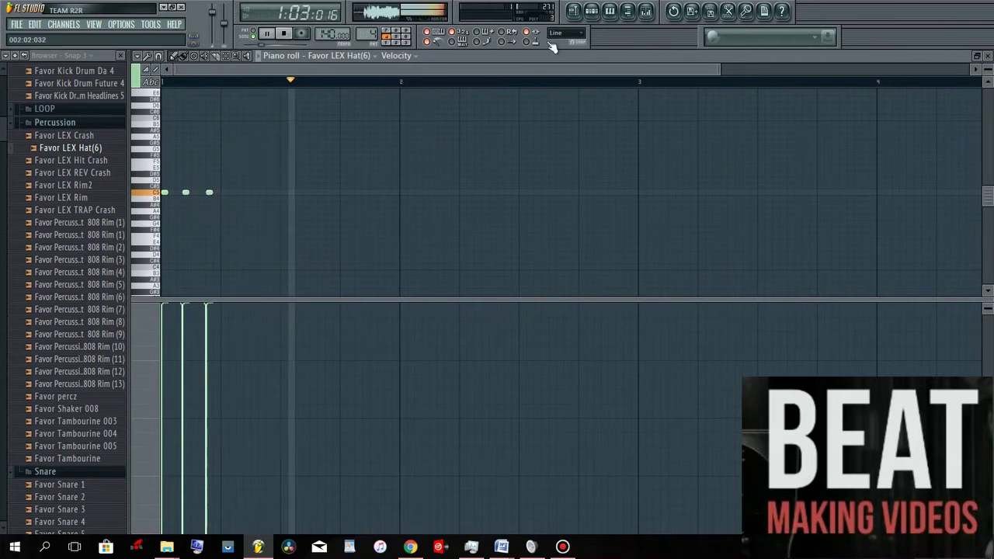
- Add short C5 hi-hat notes at the start, about a third and three quarters of beat 2, and at the start of beat 3
left_click_drag(716, 68, 564, 68)
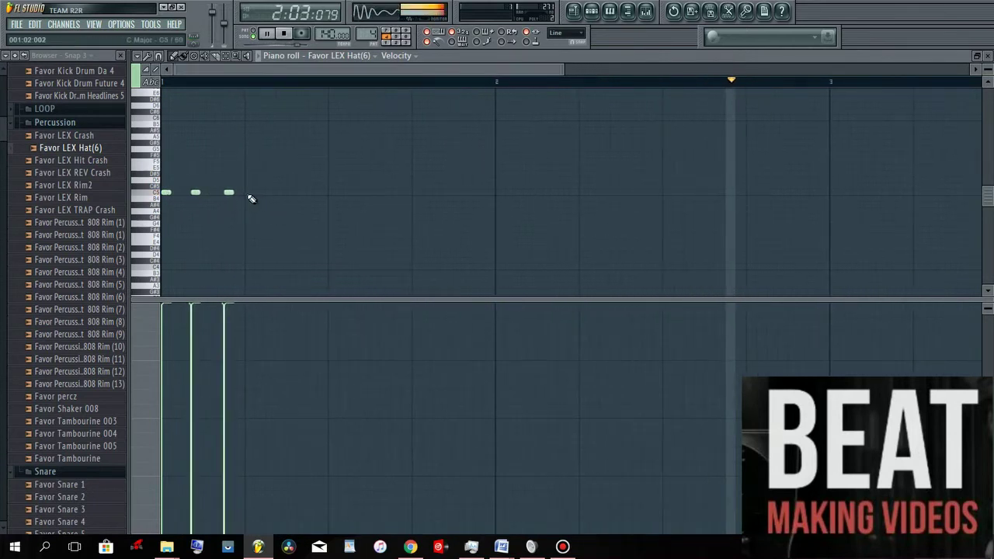
left_click(247, 192)
left_click(268, 193)
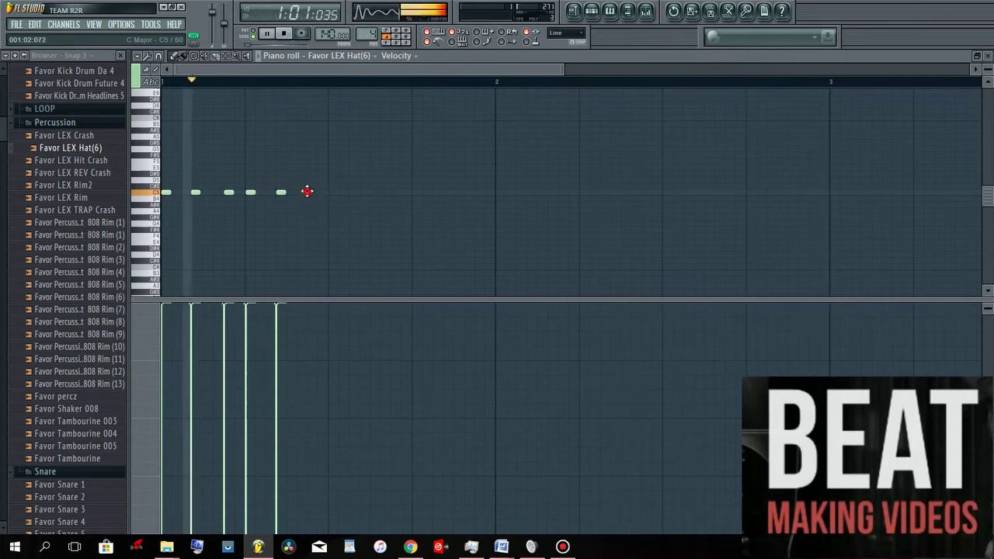
left_click(308, 194)
left_click(331, 193)
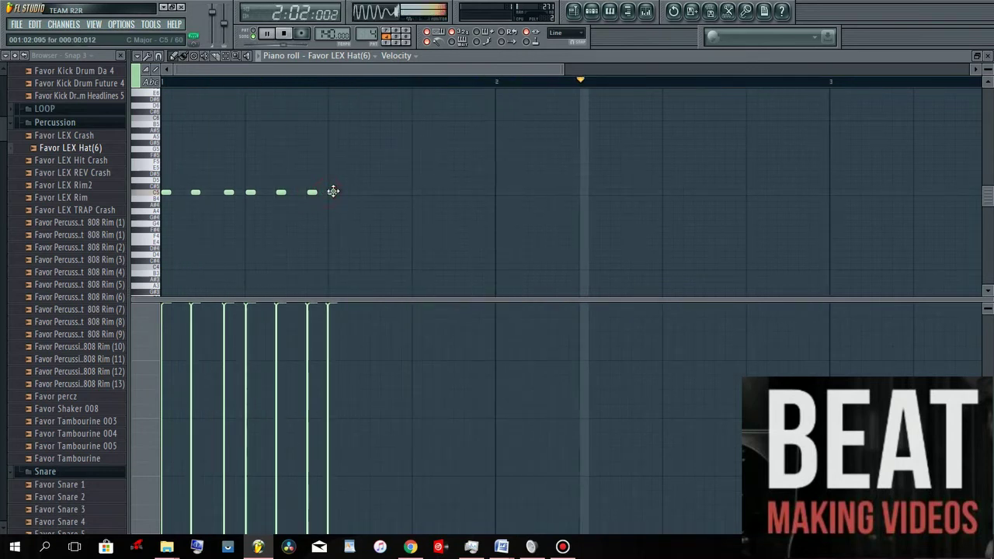
- Place three consecutive short C5 hi-hat notes starting about a quarter into beat 3 of bar 1
left_click(351, 193)
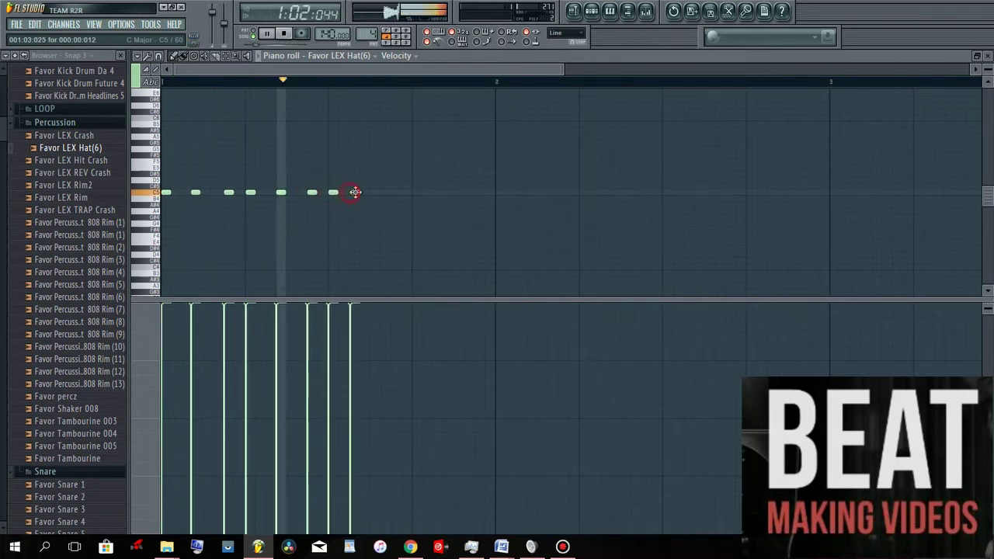
left_click(361, 192)
left_click(374, 193)
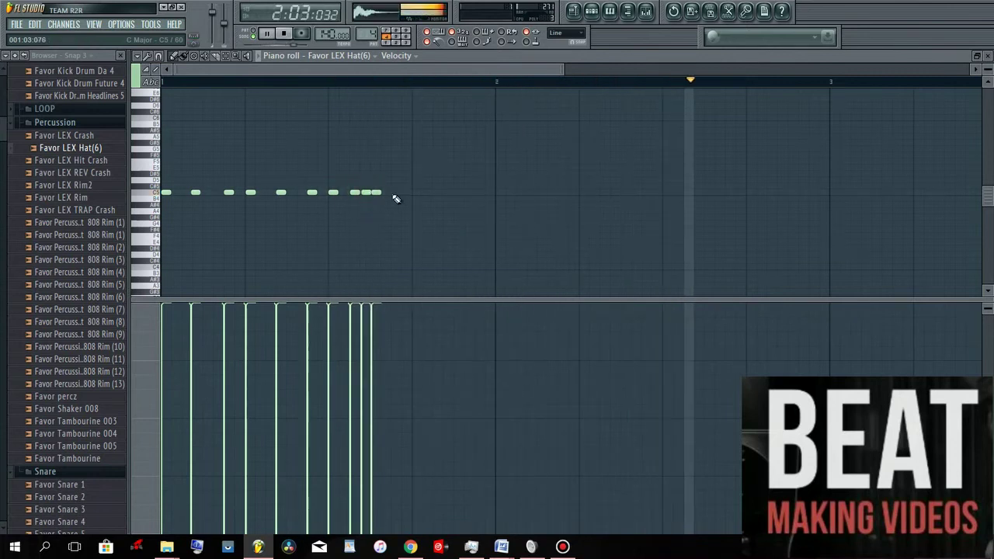
- Fill most of beat 4 of bar 1 with six consecutive short C5 hi-hat notes, leaving the end of beat 3 empty
left_click(395, 192)
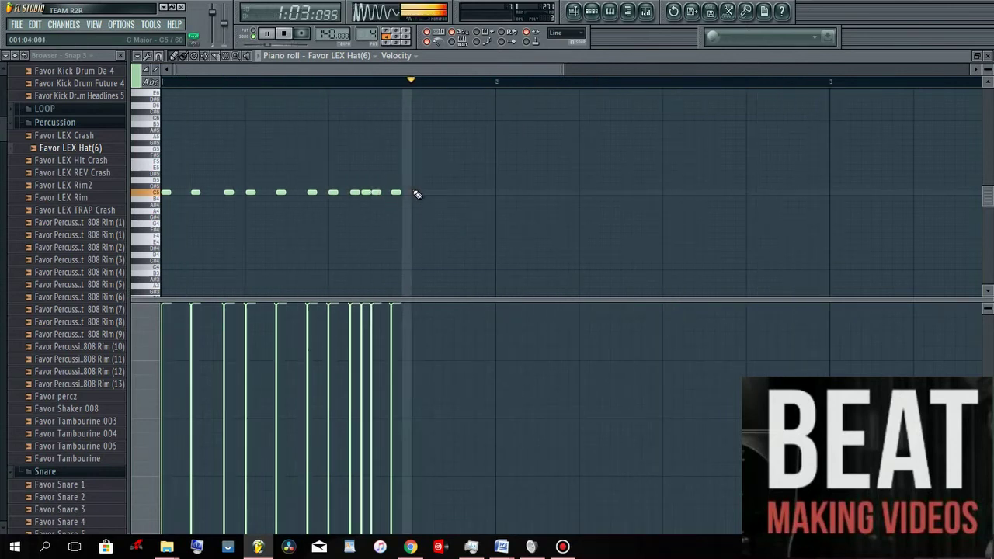
left_click(415, 192)
right_click(398, 194)
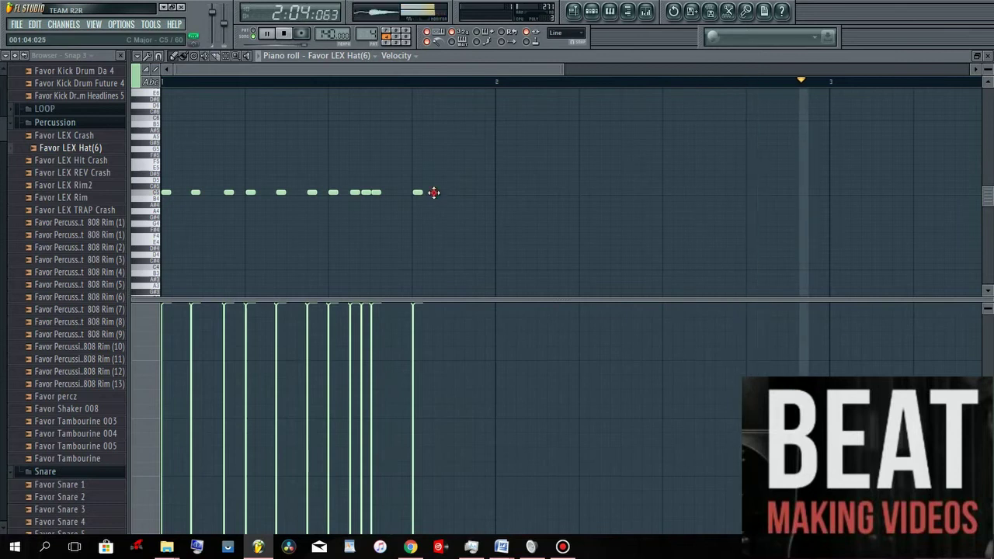
left_click(436, 192)
left_click(446, 192)
left_click(456, 192)
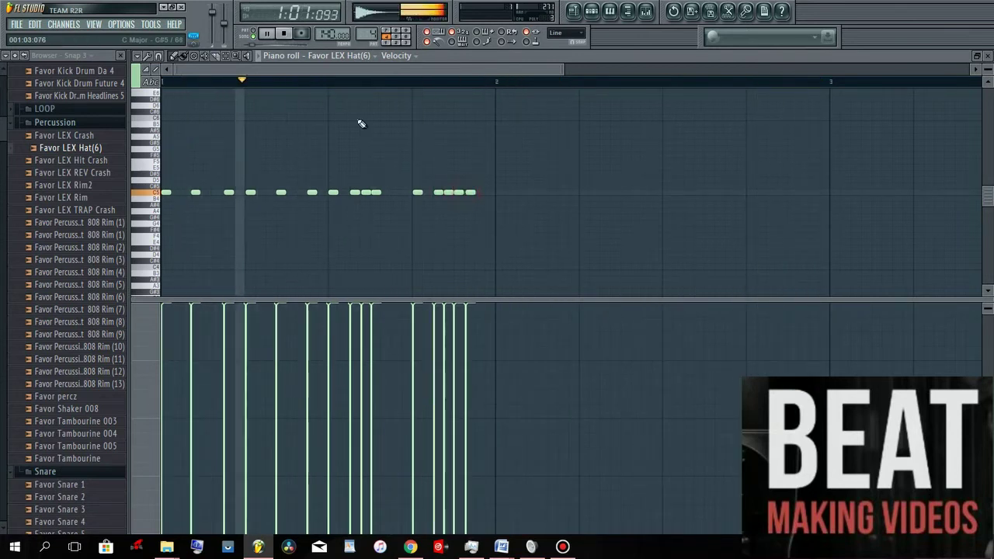
left_click(469, 193)
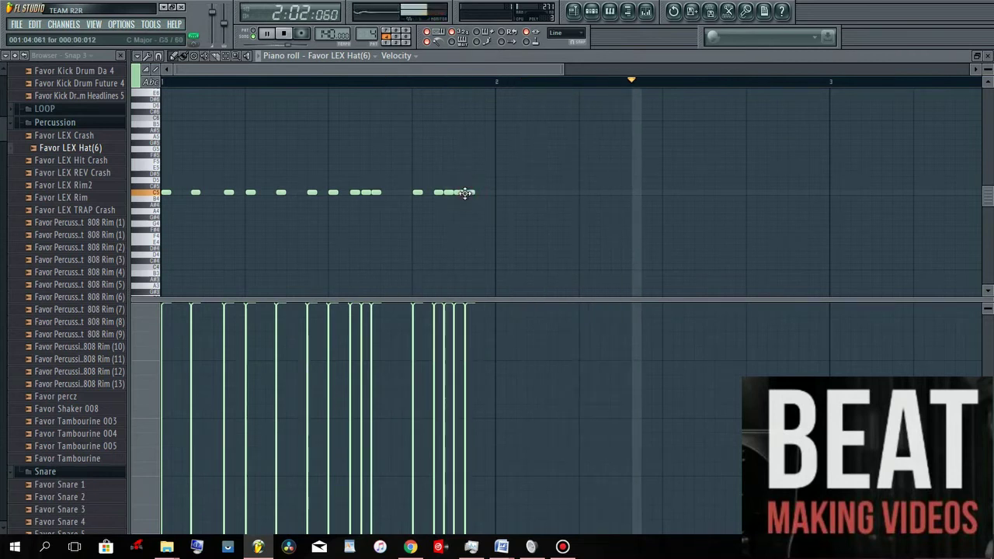
left_click_drag(436, 193, 425, 195)
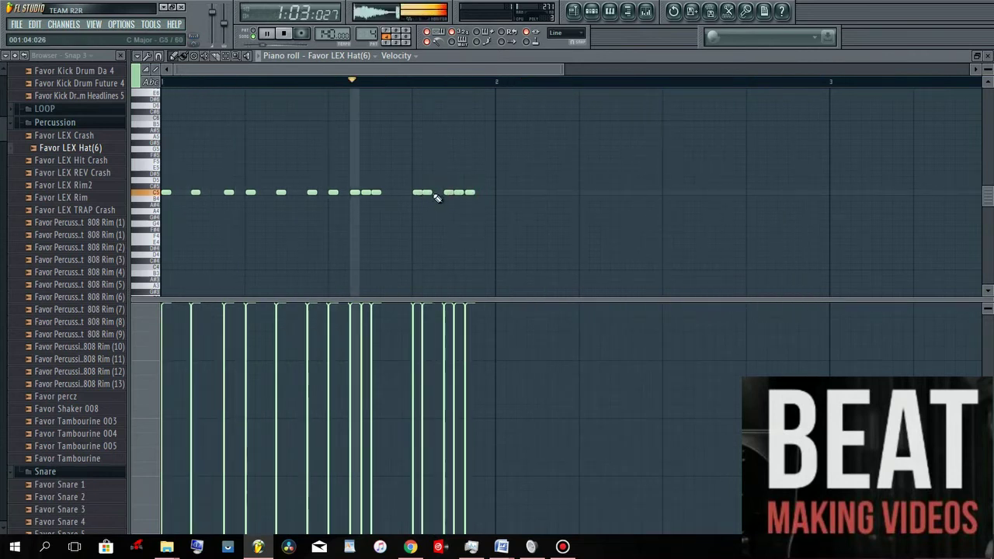
left_click(438, 193)
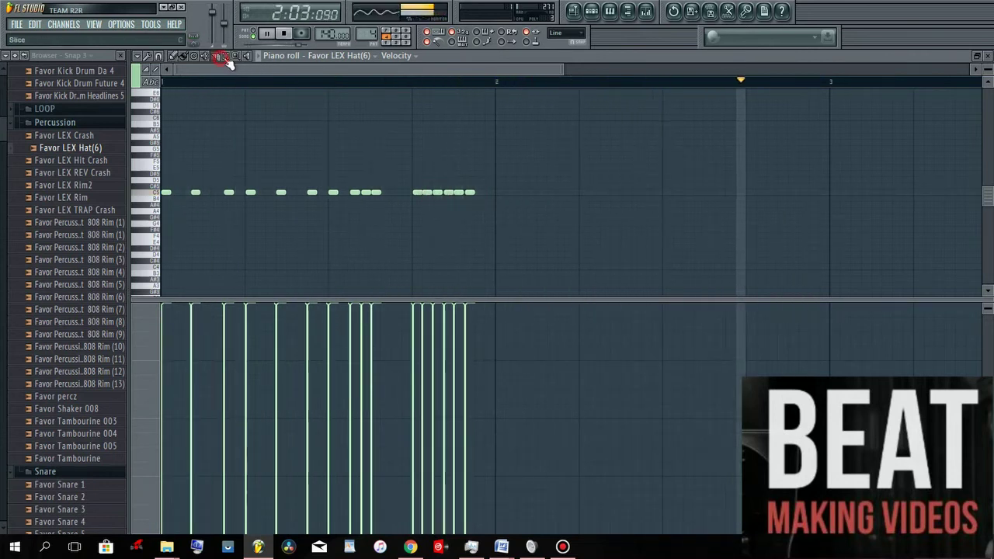
- Stop playback, duplicate all the hi-hat notes of bar 1 and move the copies to start at bar 2
left_click(283, 34)
left_click_drag(171, 178, 481, 205)
left_click(138, 62)
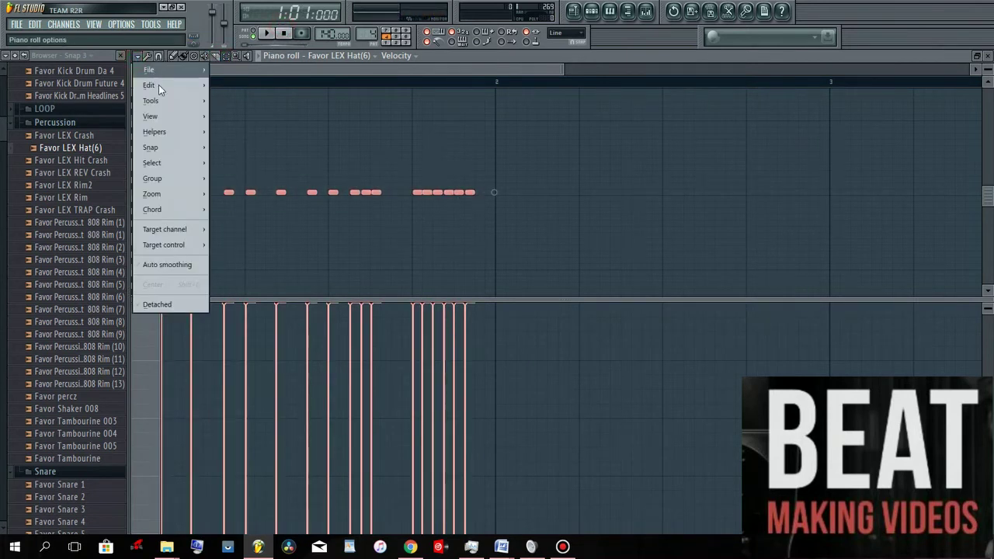
mouse_move(158, 84)
left_click(264, 132)
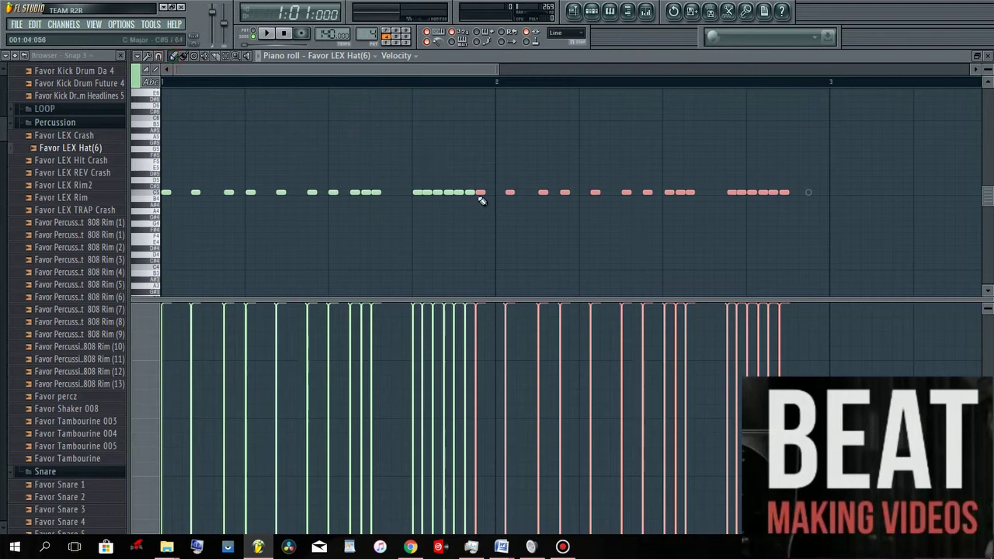
left_click_drag(479, 194, 499, 190)
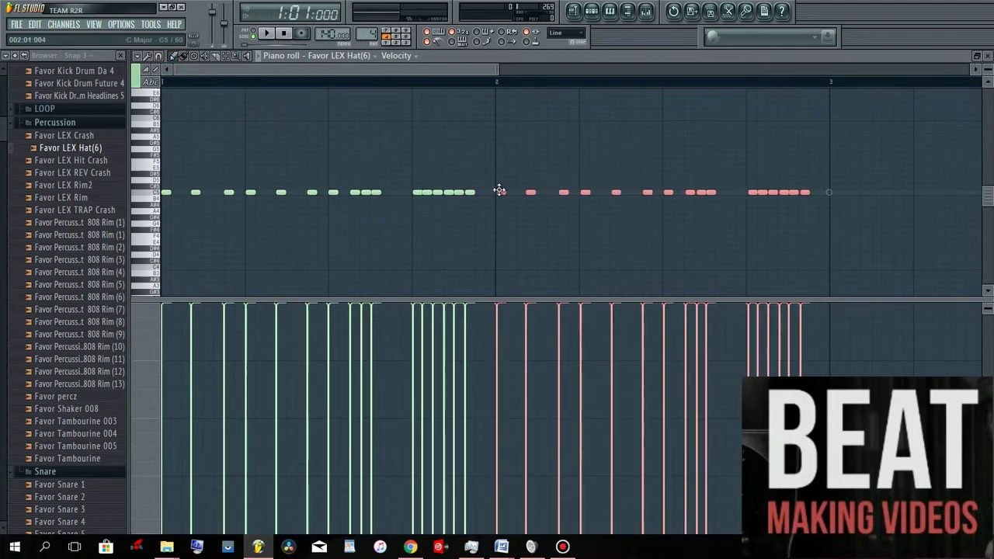
- Lower the six hi-hat notes in beat 4 of bar 2 to A#4 and play the song
left_click(318, 105)
key("space")
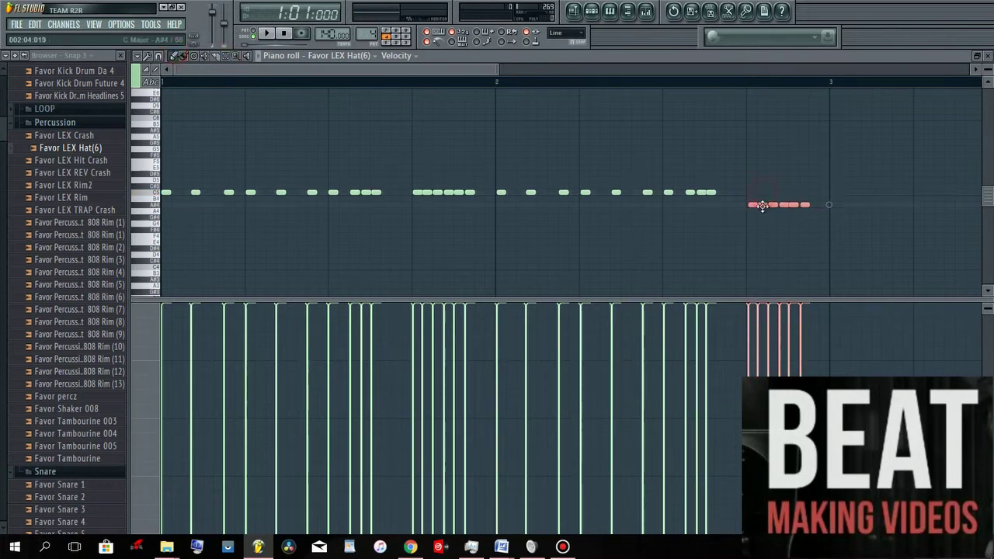
left_click(269, 33)
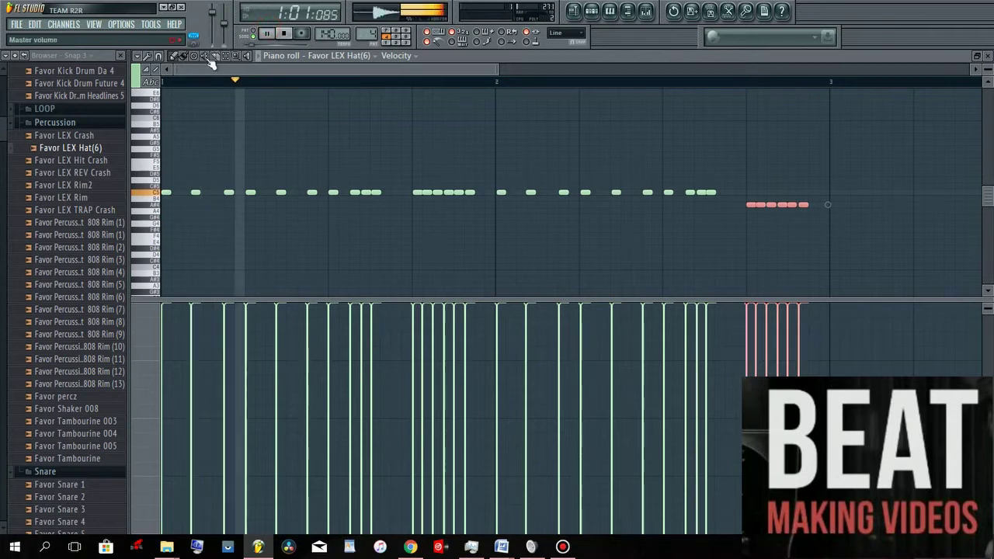
- Move the four hi-hat notes in beat 3 of bar 2 to F#4, and stop playback with the playlist shown
left_click_drag(667, 187, 689, 166)
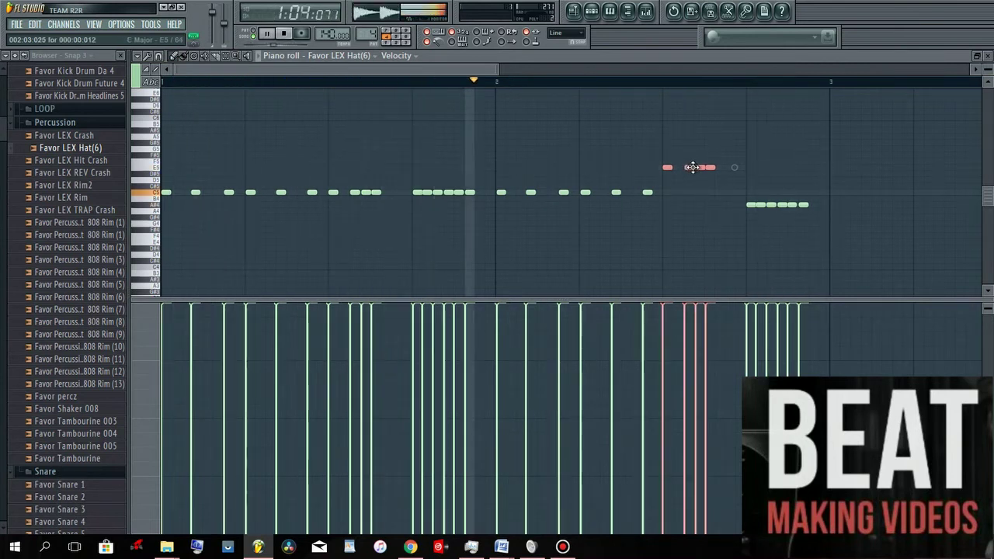
left_click_drag(693, 168, 692, 229)
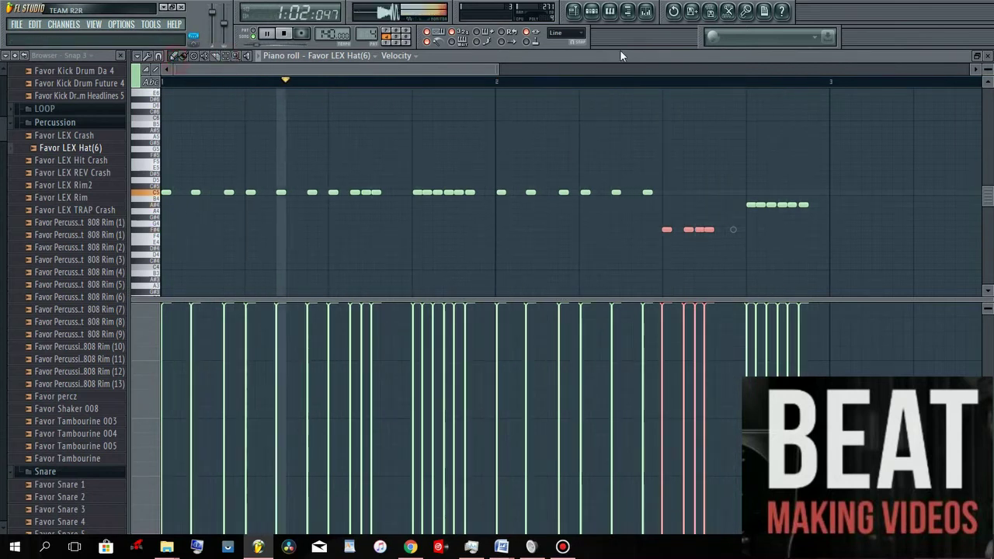
key("F5")
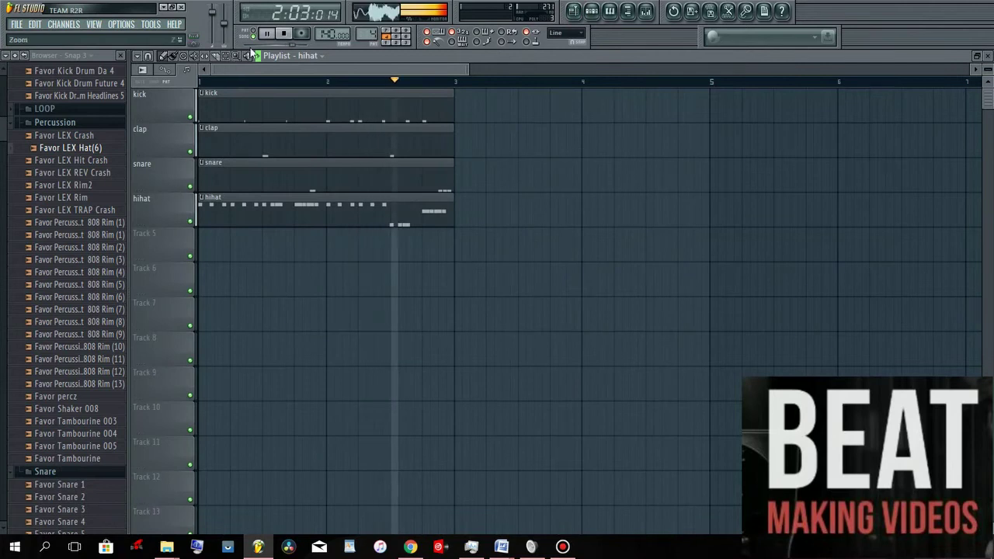
left_click(285, 34)
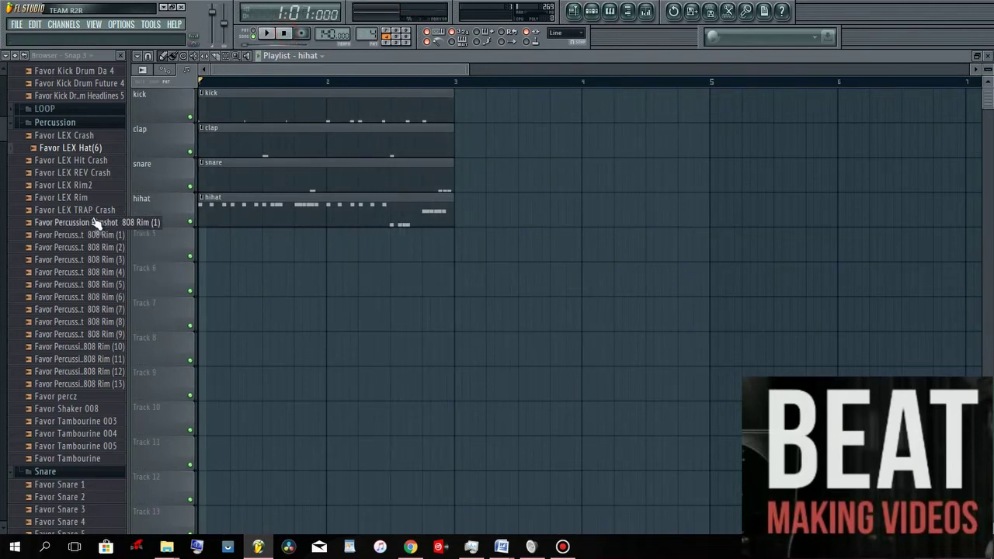
- Create a new pattern named percussion and place it at bar 1 on playlist Track 5, renamed percussion
left_click(593, 12)
left_click(494, 154)
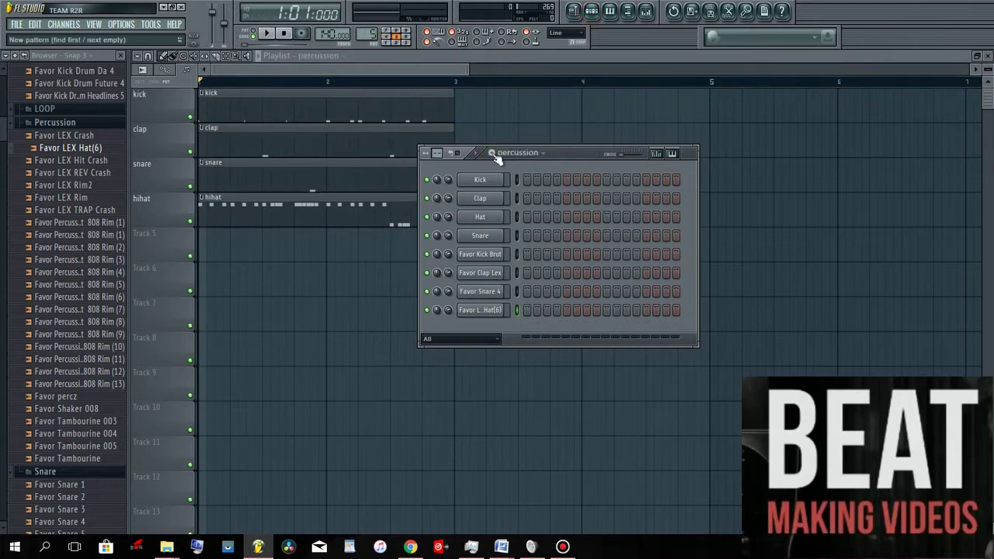
left_click_drag(128, 240, 118, 241)
right_click(160, 237)
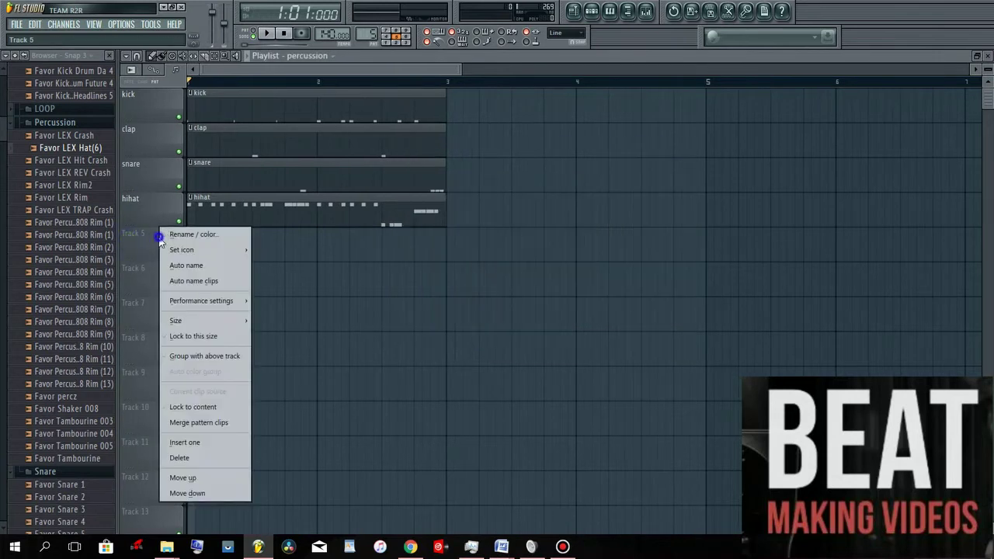
left_click(187, 236)
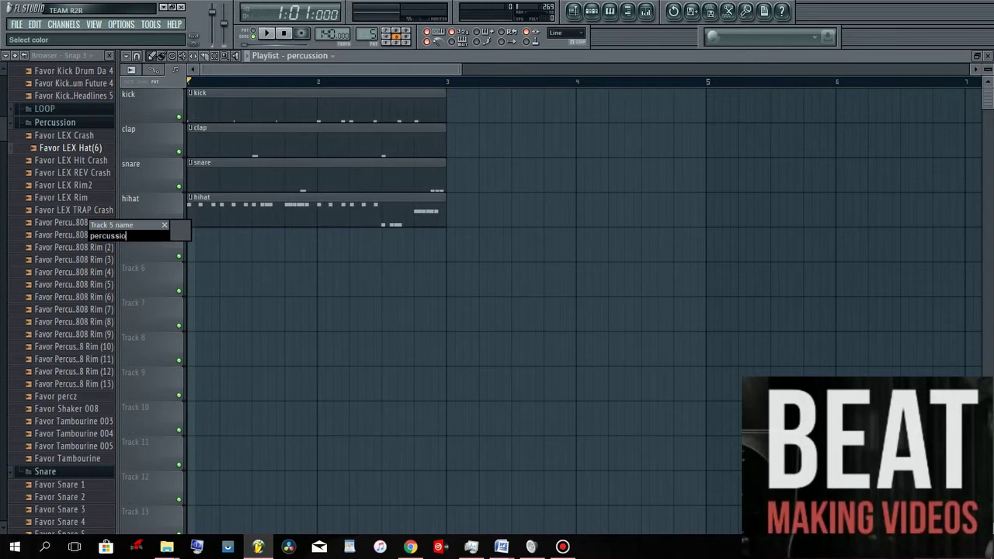
left_click(215, 250)
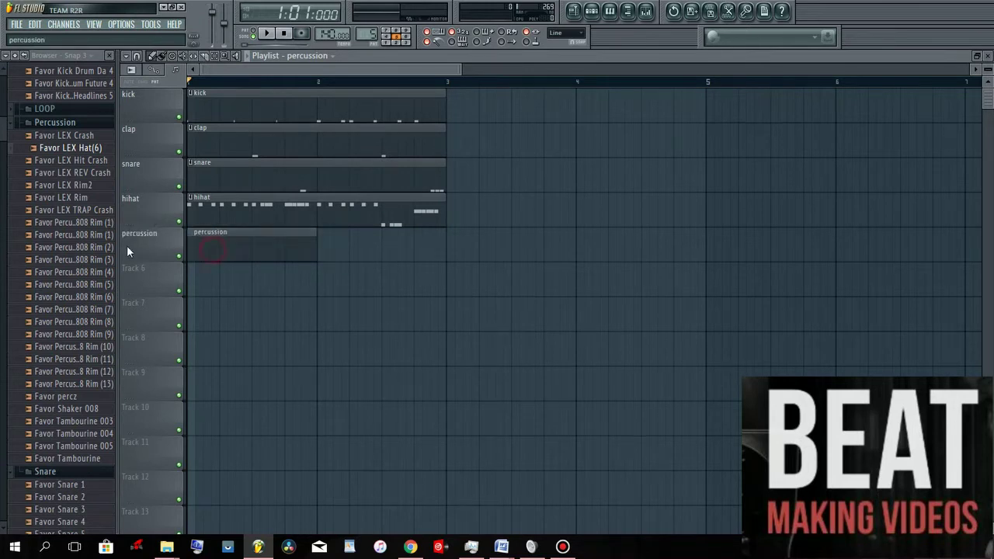
- Load Favor Percussion Rimshot 808 Rim (4), 808 Rim (9), Favor percz and Favor Tambourine 003 into new channels
right_click(90, 271)
left_click(94, 334)
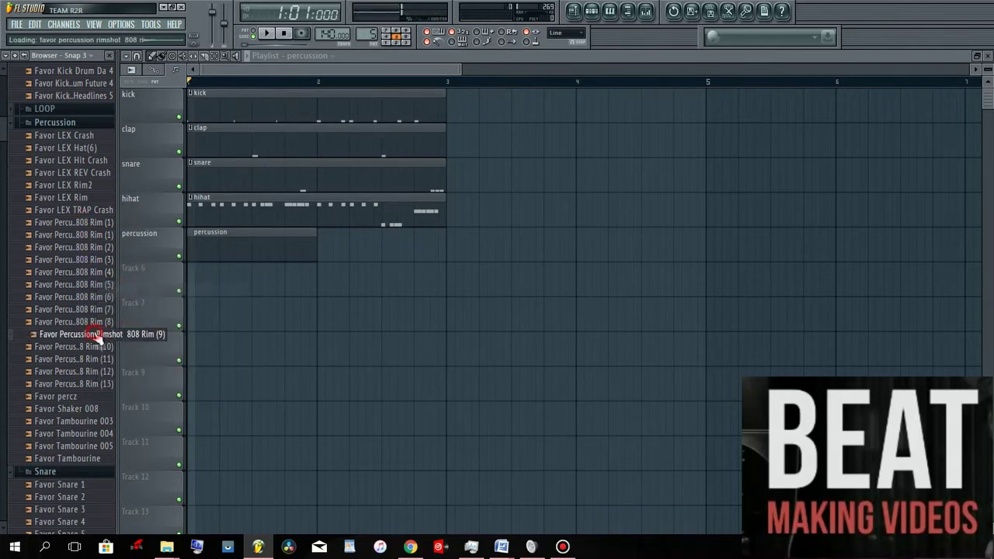
right_click(95, 334)
left_click(120, 352)
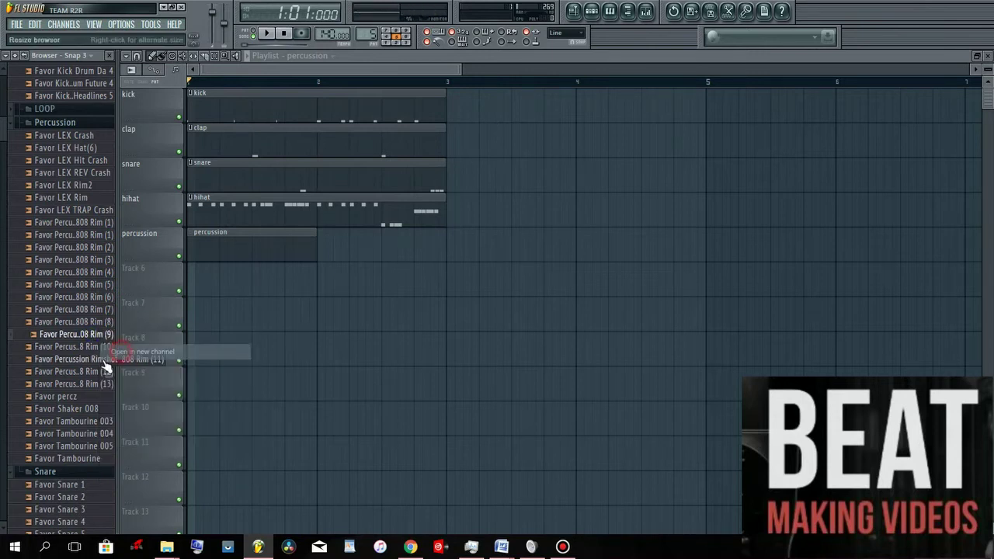
right_click(76, 401)
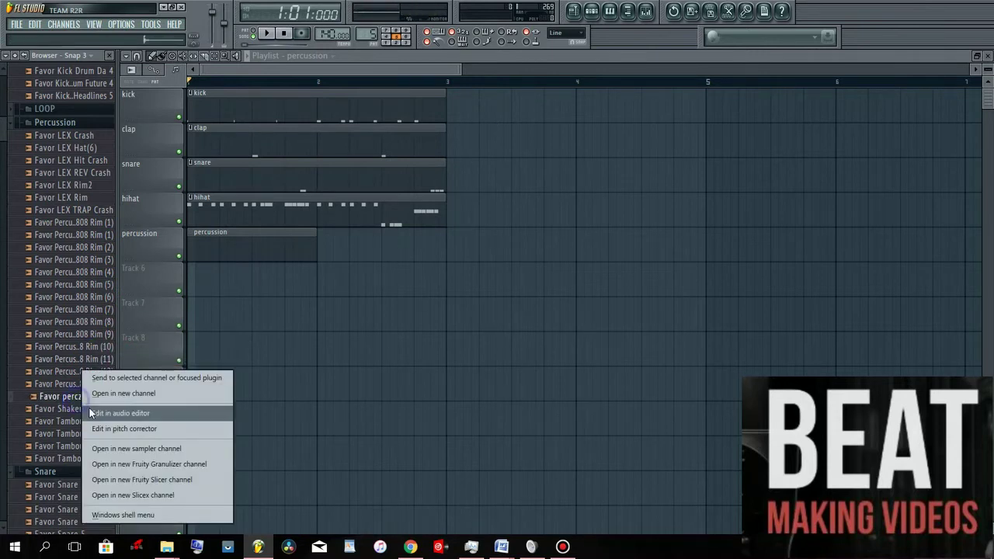
left_click(95, 398)
left_click(86, 424)
right_click(92, 423)
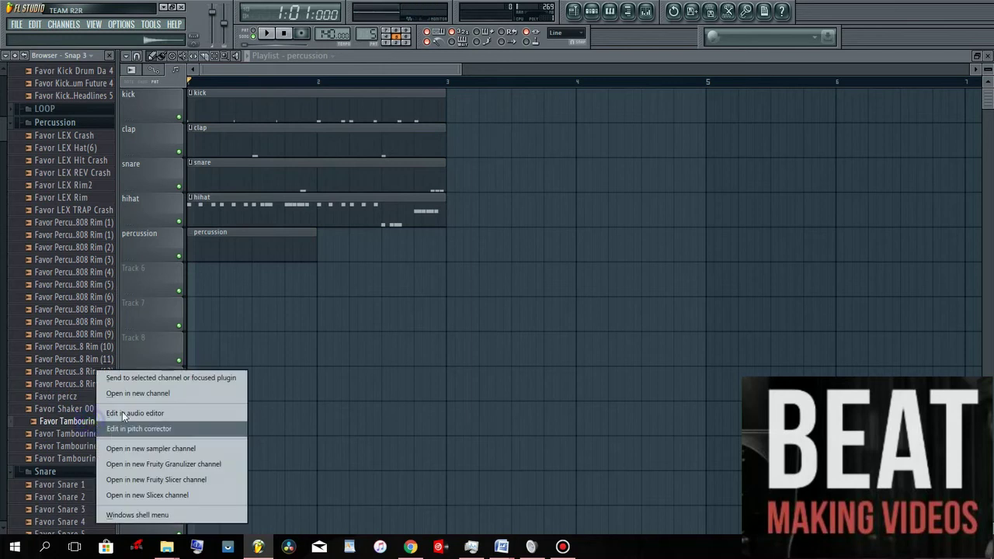
left_click(122, 397)
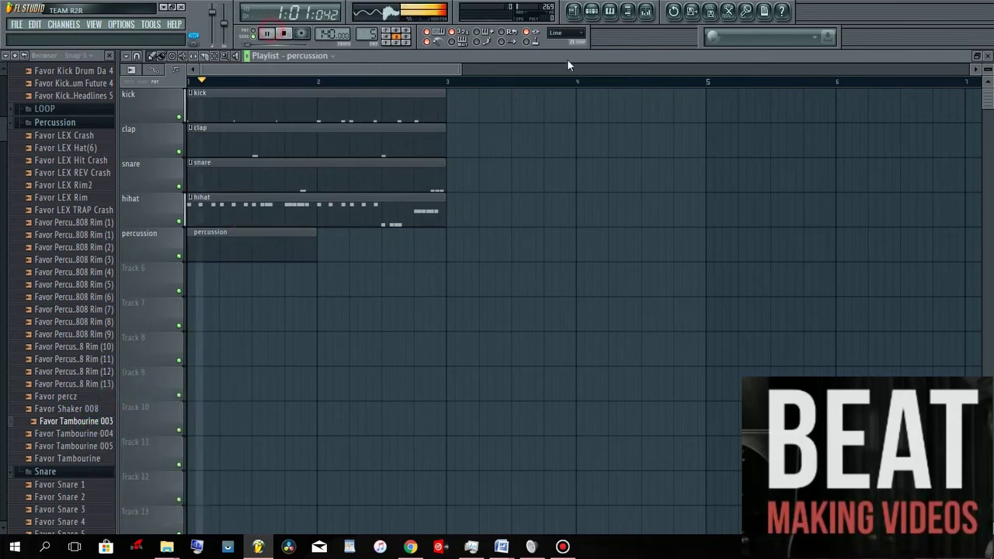
- Play the song and place C5 notes at the starts of bars 1 and 2 in the Favor Tambourine 003 piano roll
left_click(591, 11)
right_click(464, 385)
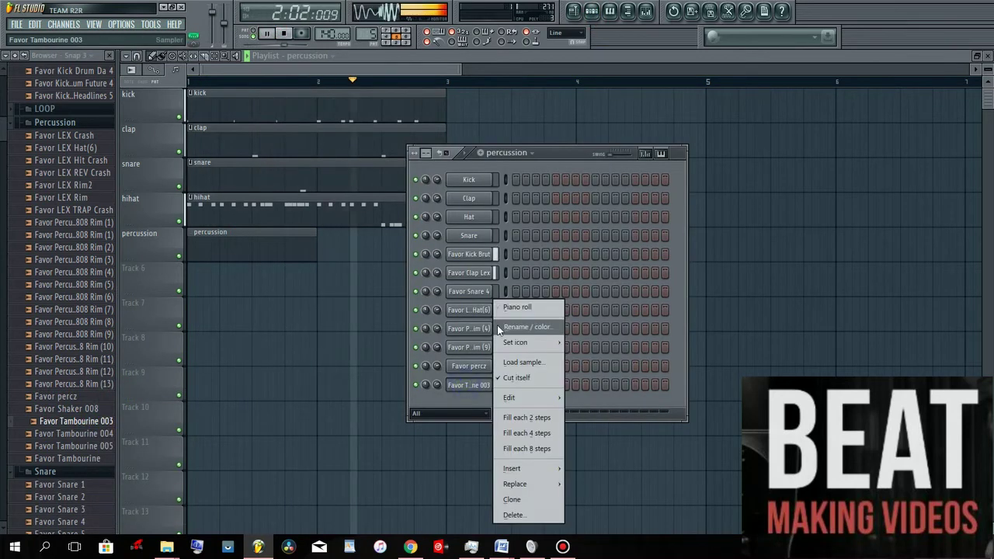
left_click(505, 308)
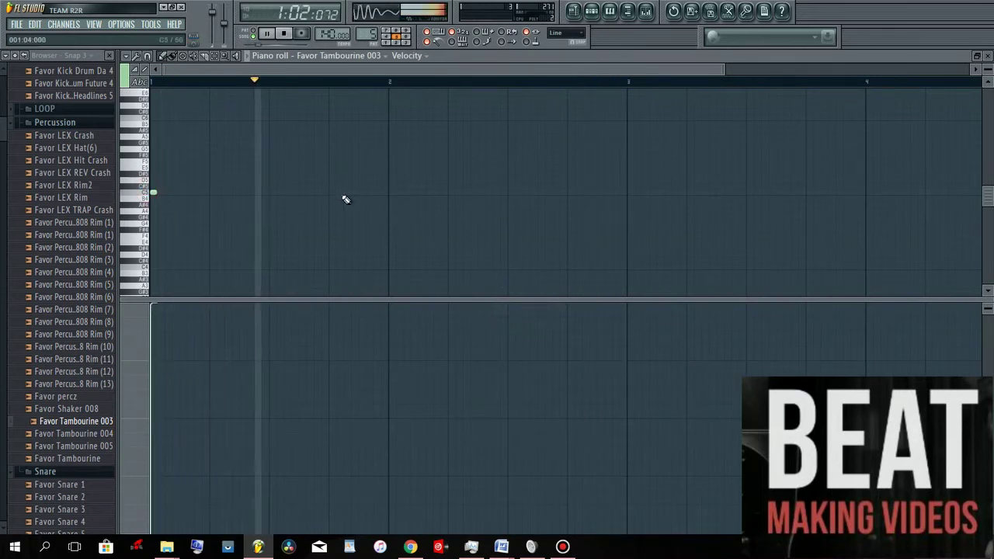
left_click(390, 193)
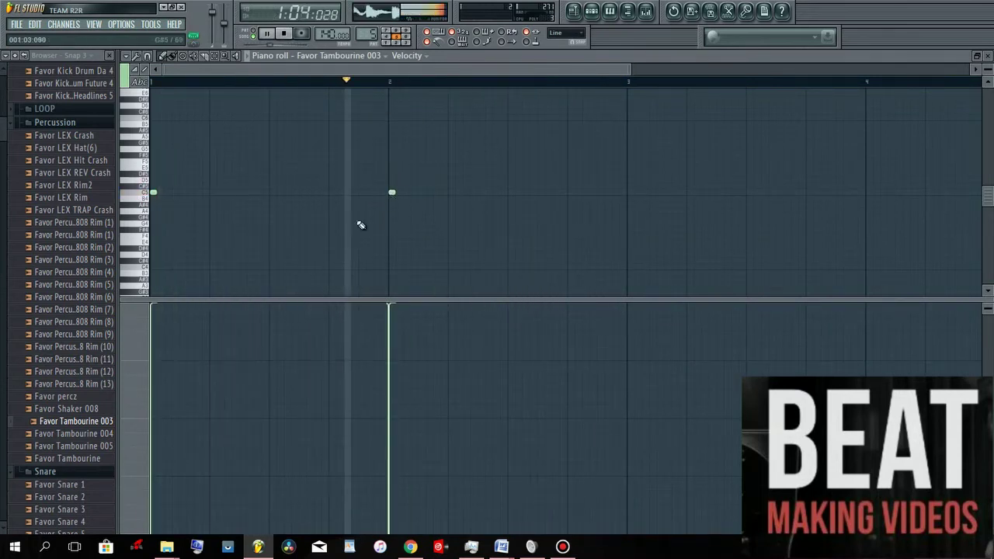
- Place C5 notes for Favor percz on beat 2 of bars 1 and 2 and halfway through beat 4 of bar 2
left_click(592, 12)
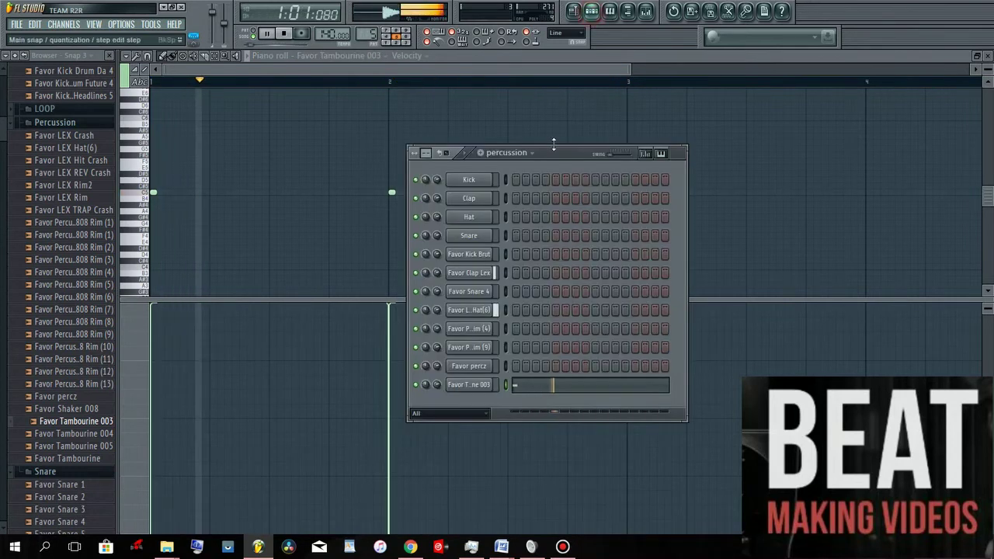
right_click(488, 370)
left_click(519, 310)
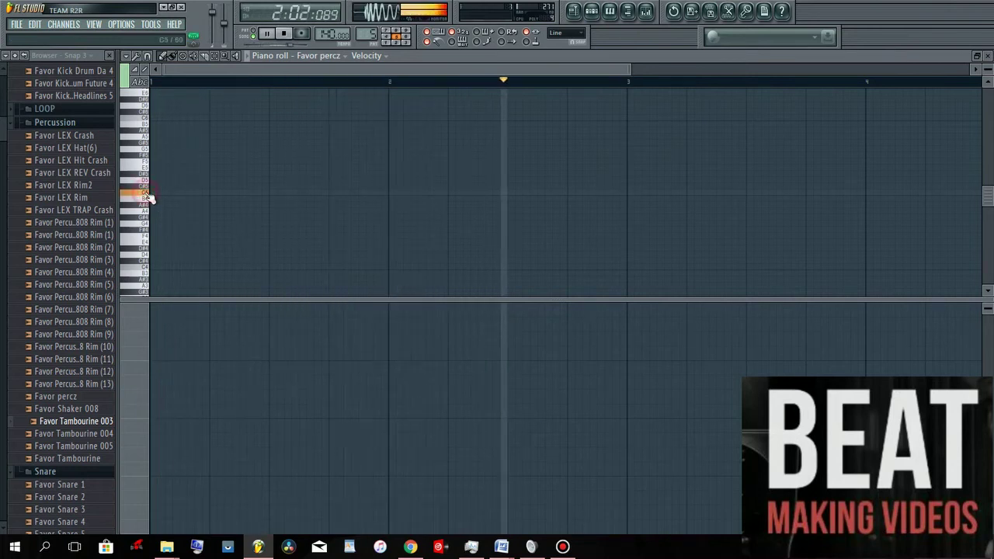
left_click(234, 192)
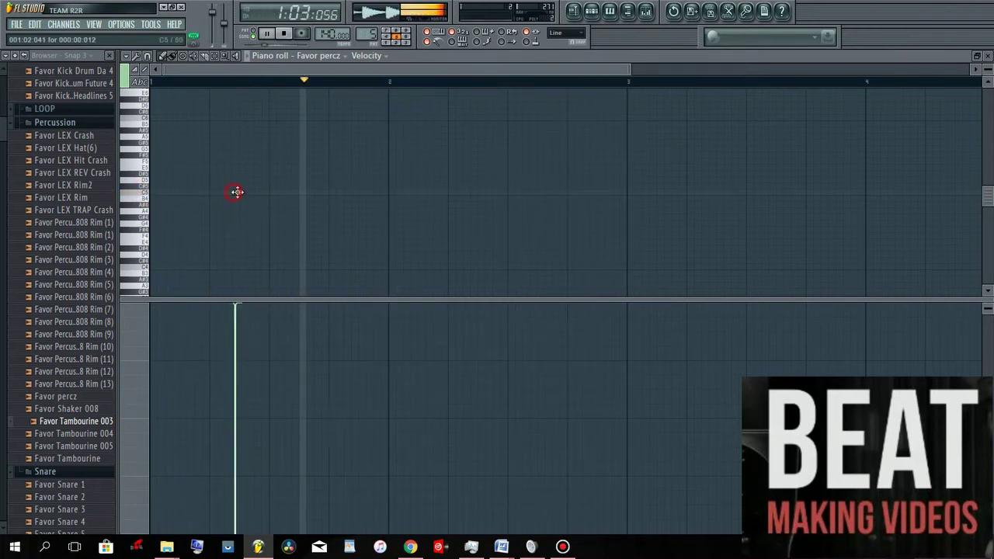
left_click_drag(236, 192, 213, 192)
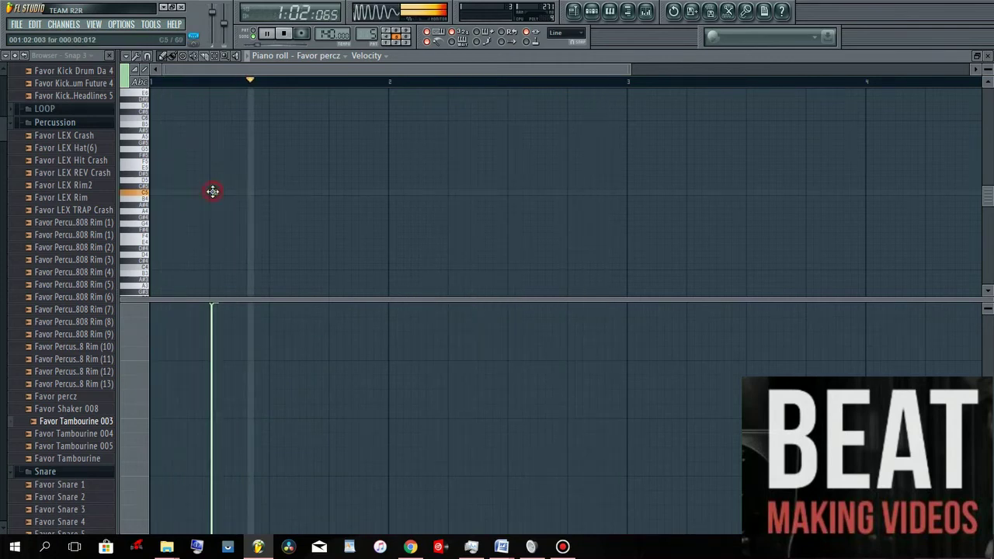
left_click(449, 193)
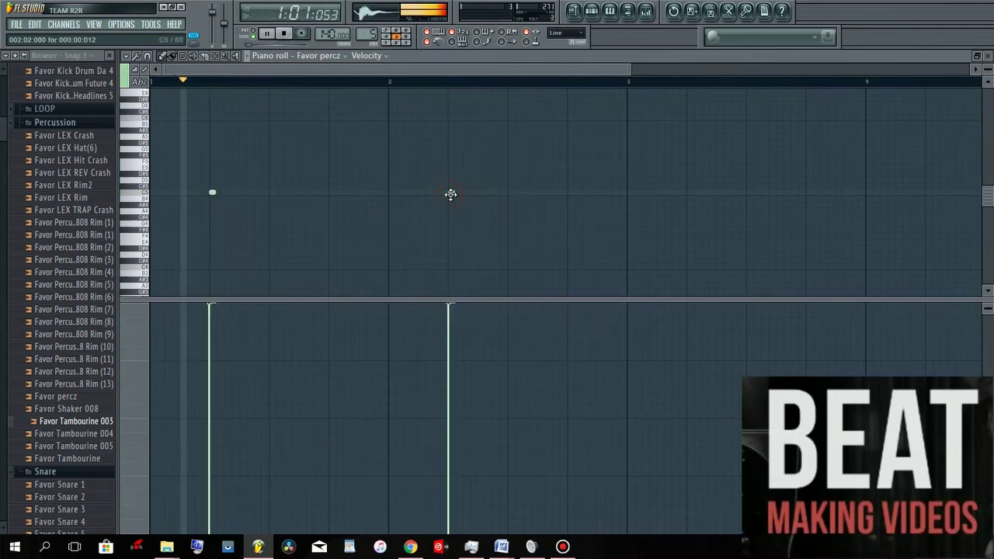
left_click(599, 193)
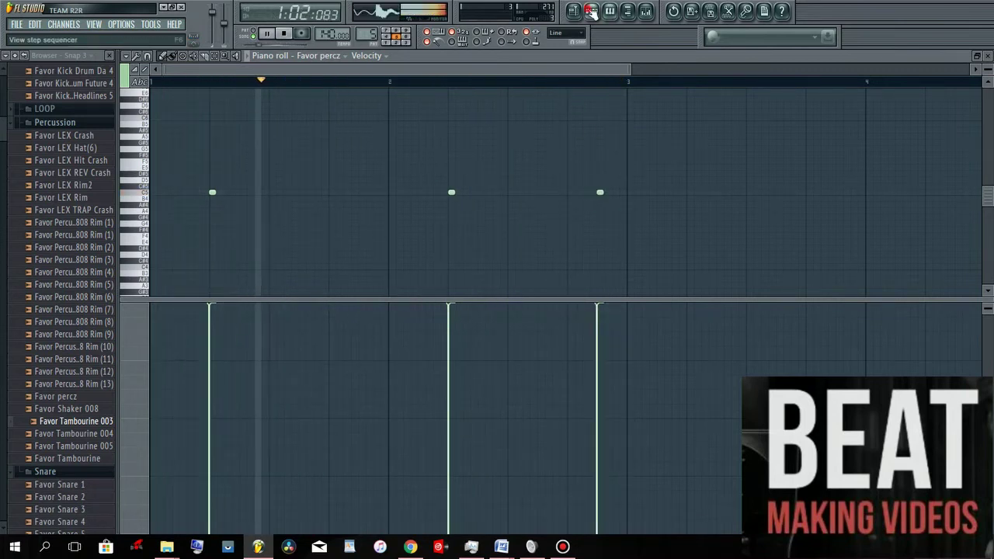
- Open the piano roll of the Favor Percussion Rimshot 808 Rim (9) channel and audition the sample at several pitches
left_click(590, 11)
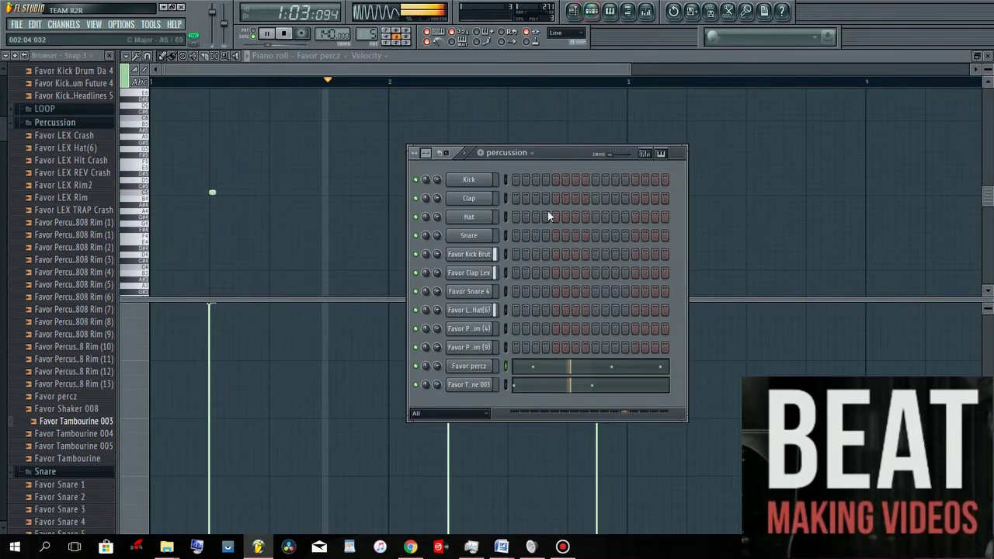
right_click(489, 347)
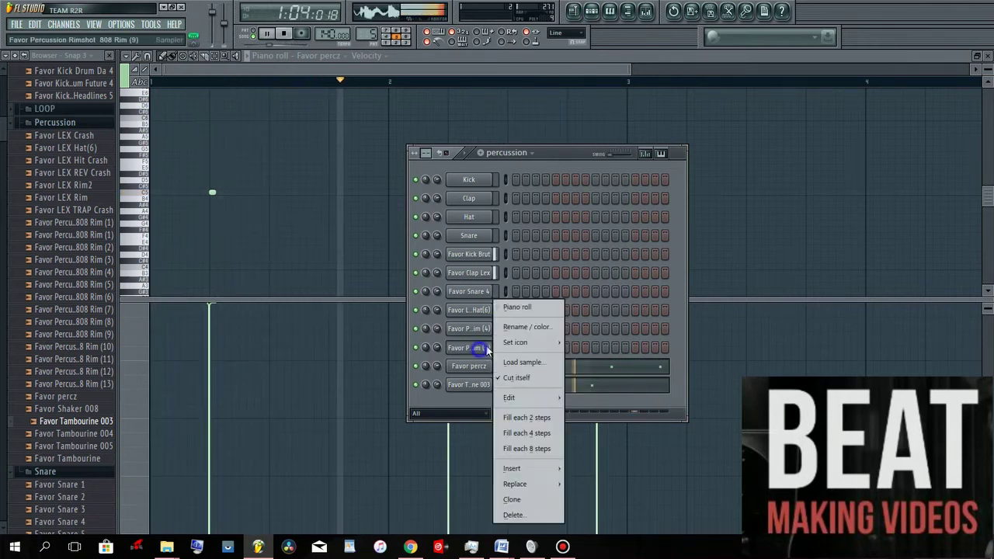
left_click(538, 313)
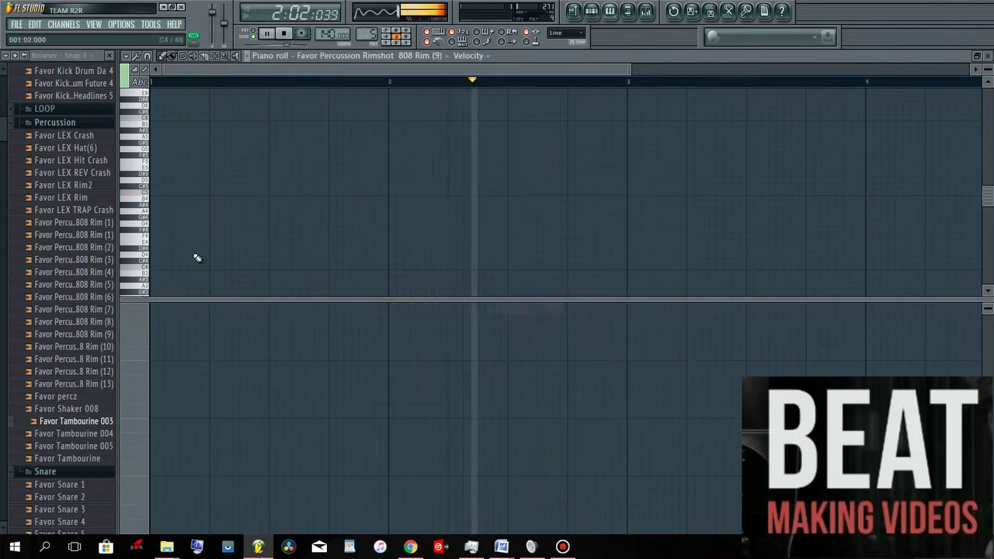
left_click(142, 145)
left_click(151, 204)
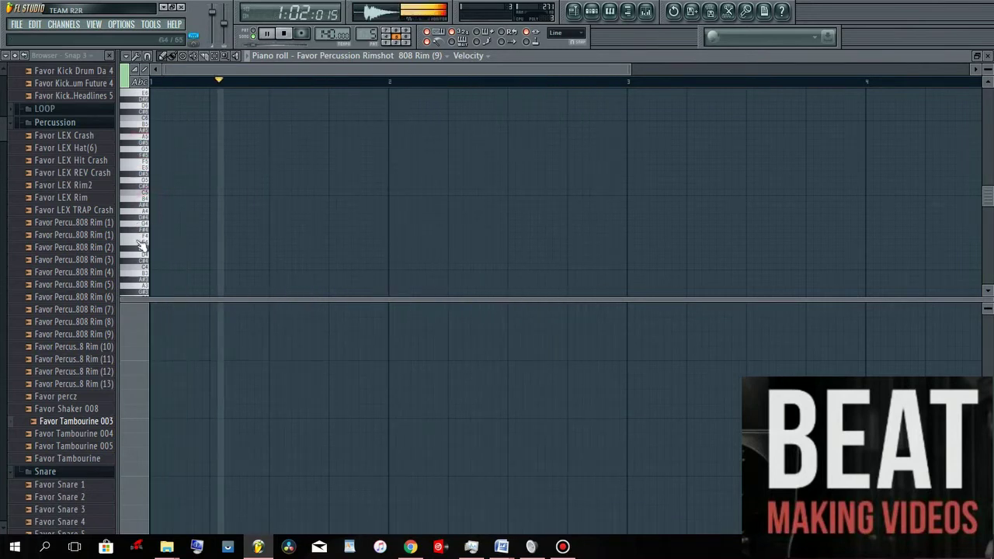
left_click(147, 241)
left_click(147, 242)
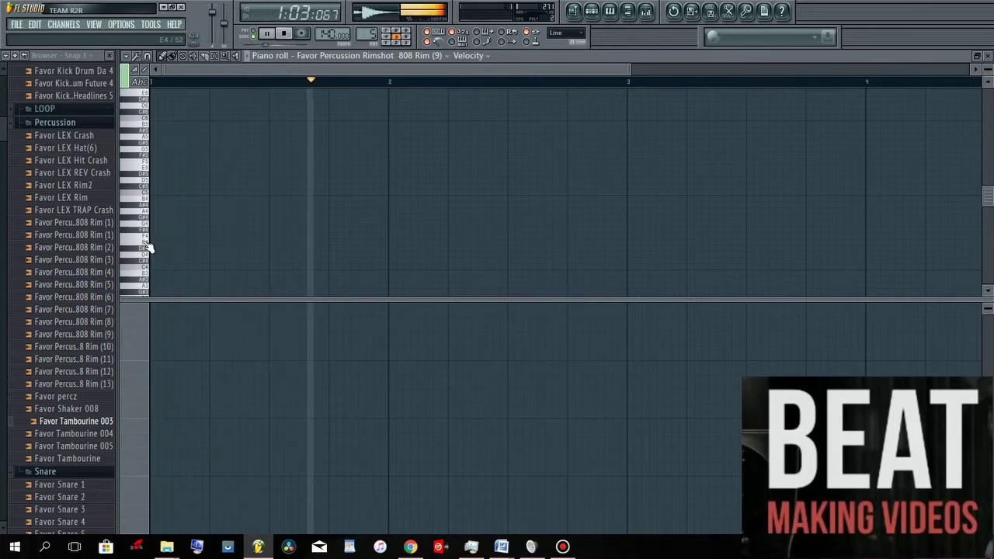
- Place one rimshot note halfway through beat 4 of bar 1, move it to C5 and lower its velocity slightly
left_click(147, 243)
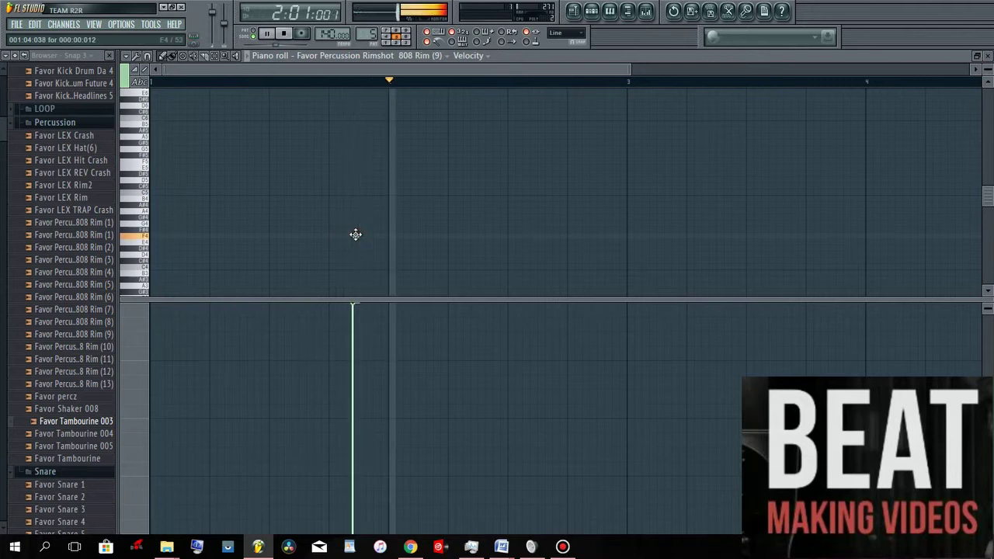
left_click_drag(356, 235, 362, 250)
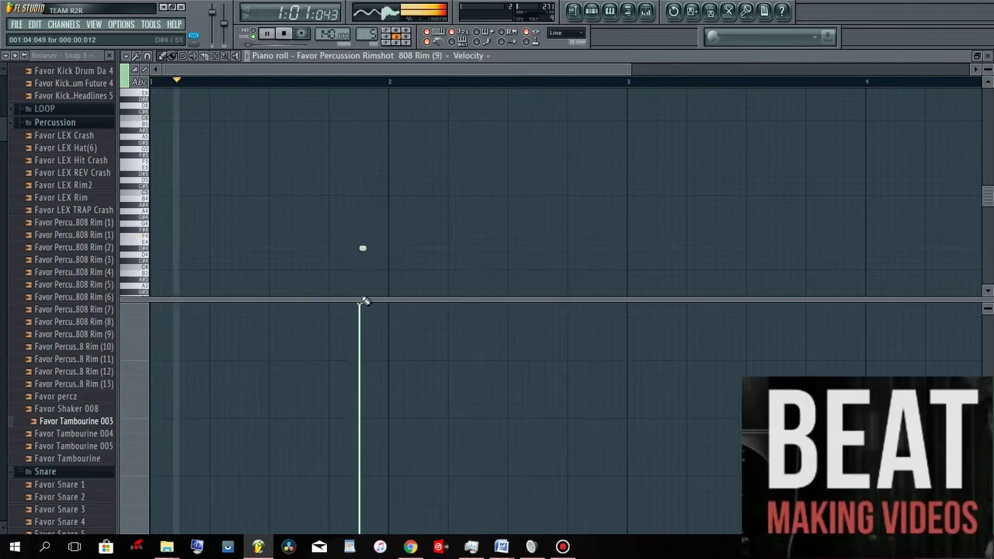
left_click_drag(362, 301, 360, 325)
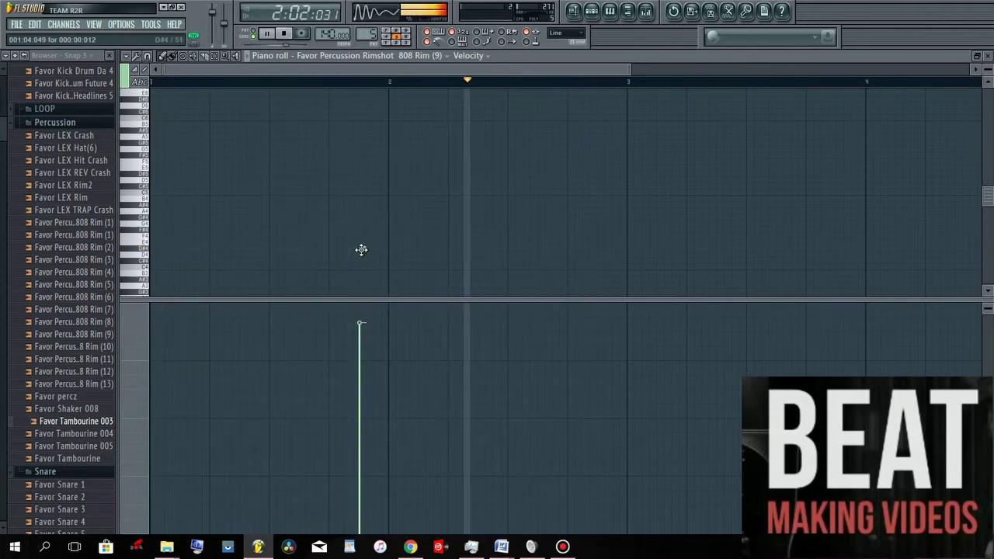
left_click_drag(362, 249, 361, 235)
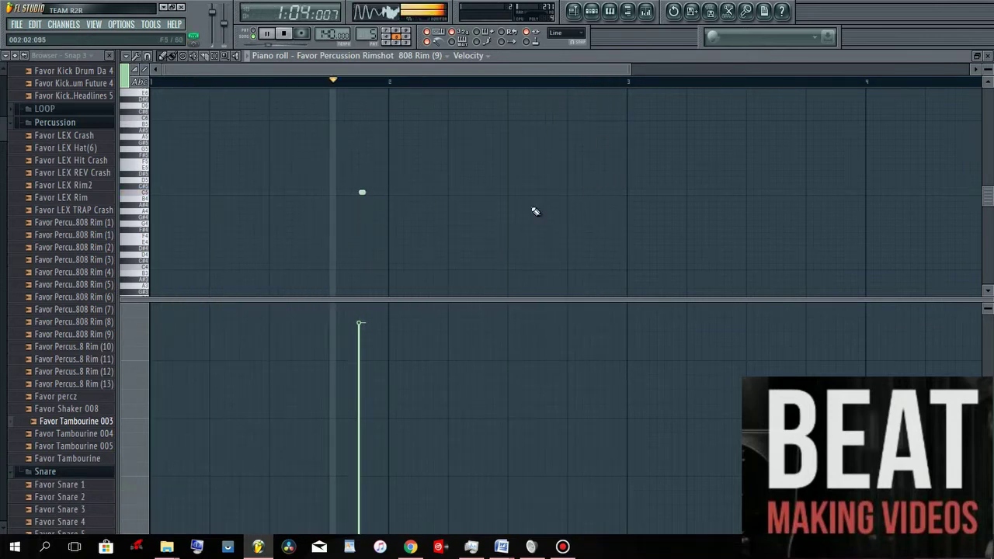
- Stop playback, preview the crash samples and load Favor LEX TRAP Crash into a new channel
left_click(591, 10)
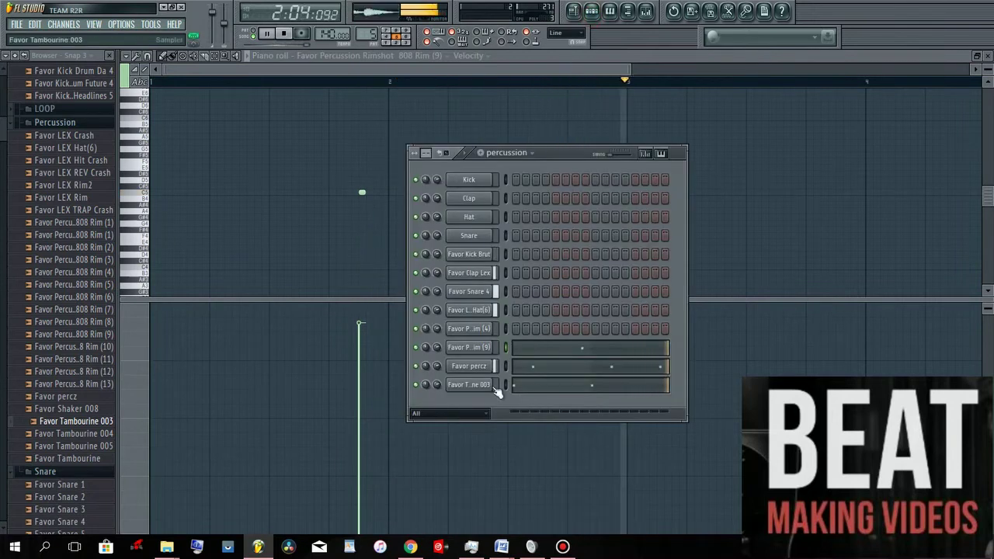
left_click(508, 329)
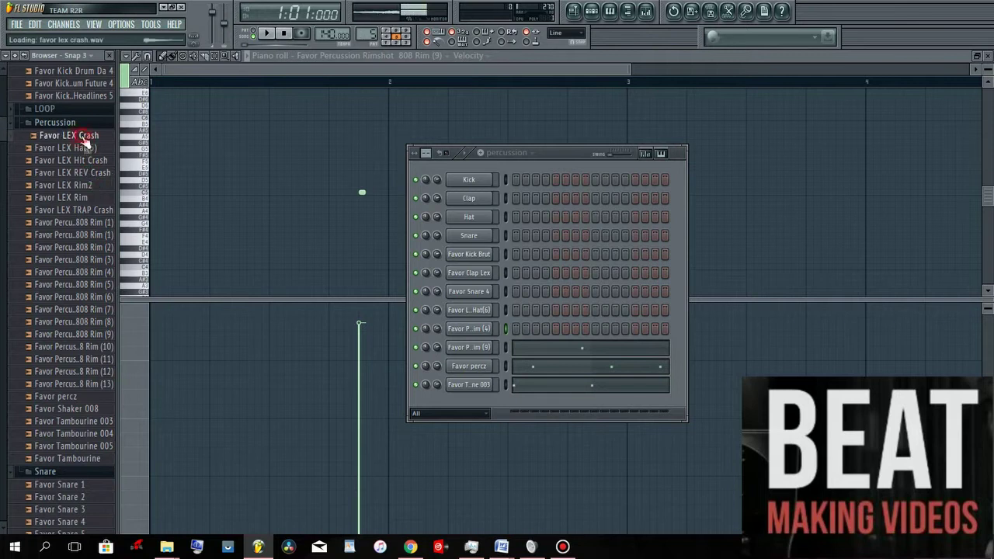
right_click(81, 212)
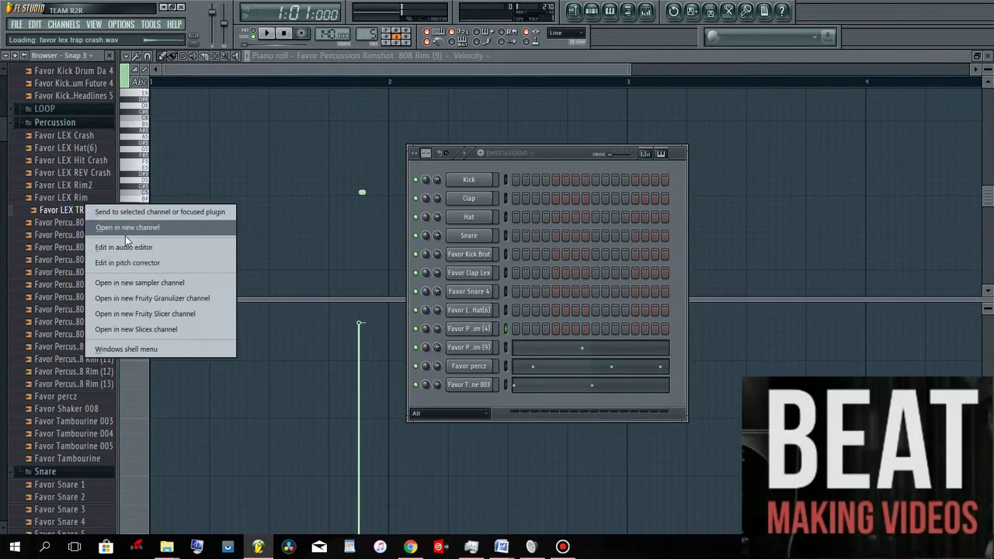
- Create a new pattern named crash and place it at bar 1 on playlist Track 6, renamed crash
left_click(482, 155)
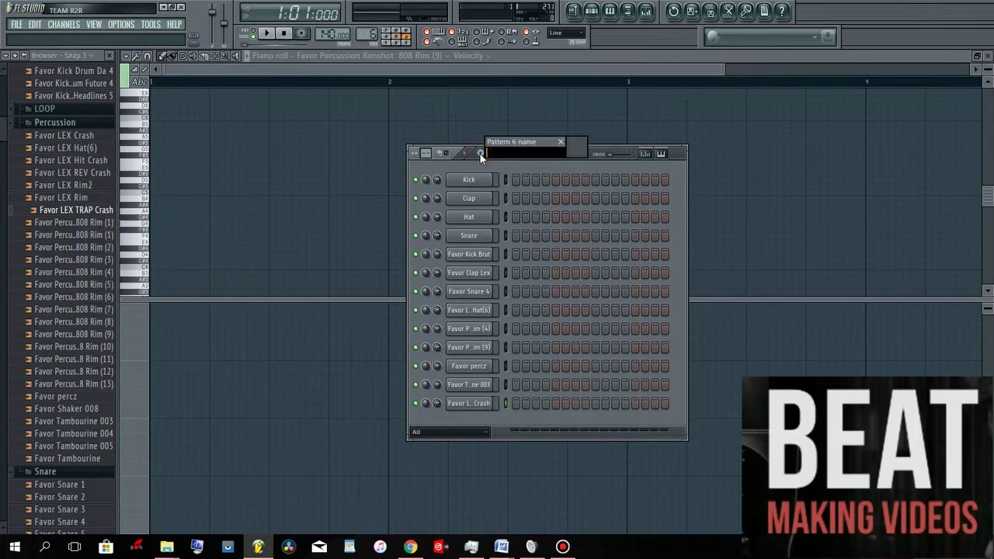
type("crash")
left_click(575, 10)
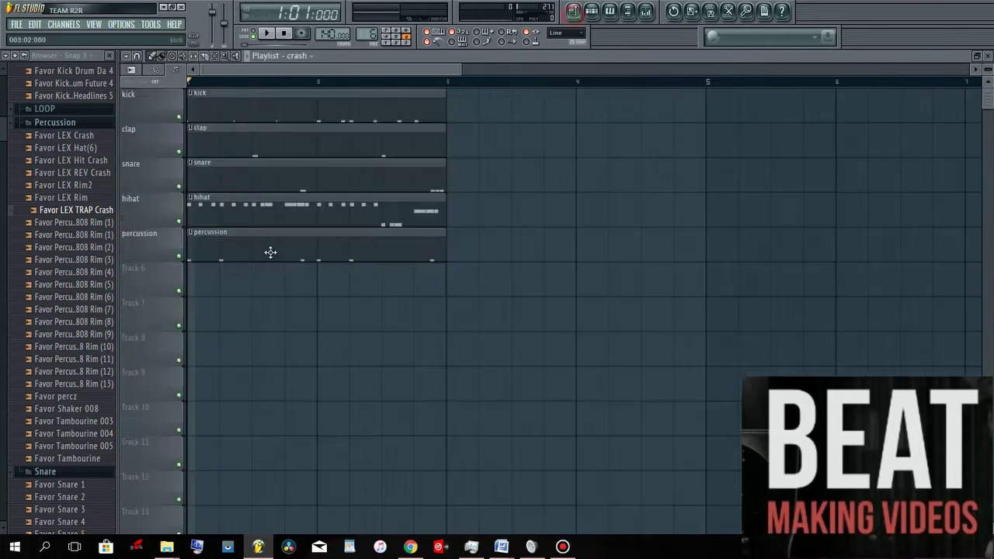
left_click(207, 288)
right_click(148, 288)
left_click(172, 257)
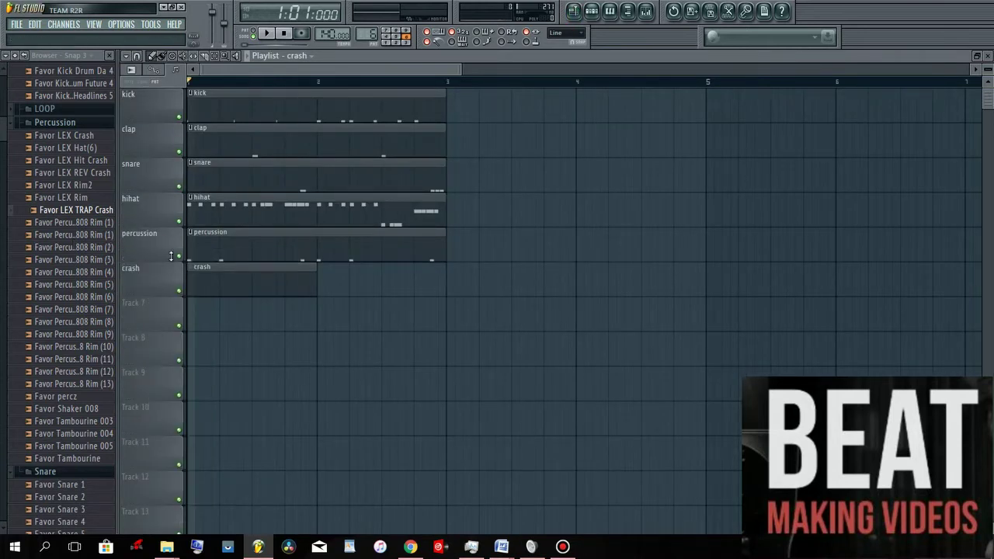
- Add a hit on the first step of the Favor LEX TRAP Crash channel, play the song and lower the channel's volume
left_click(590, 11)
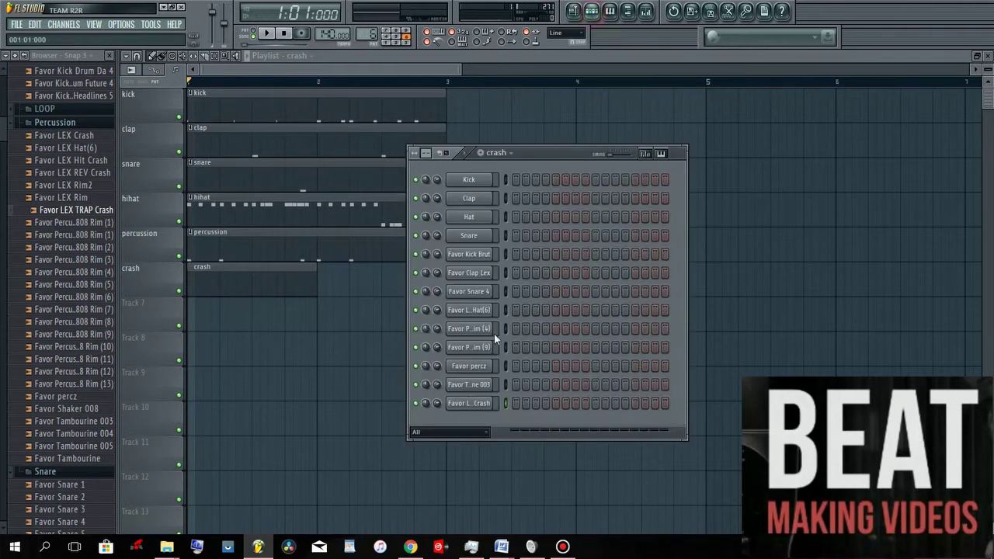
left_click(266, 32)
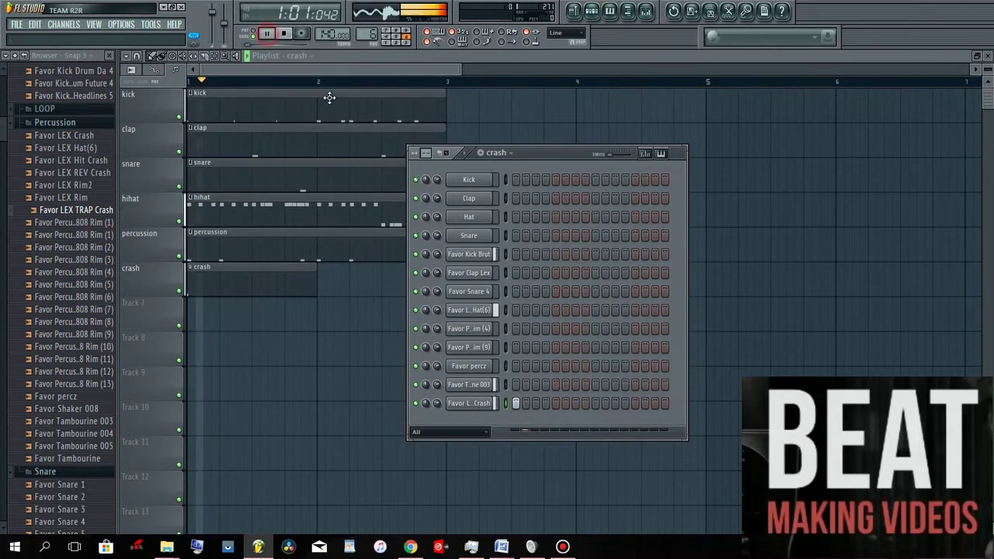
left_click_drag(437, 403, 436, 408)
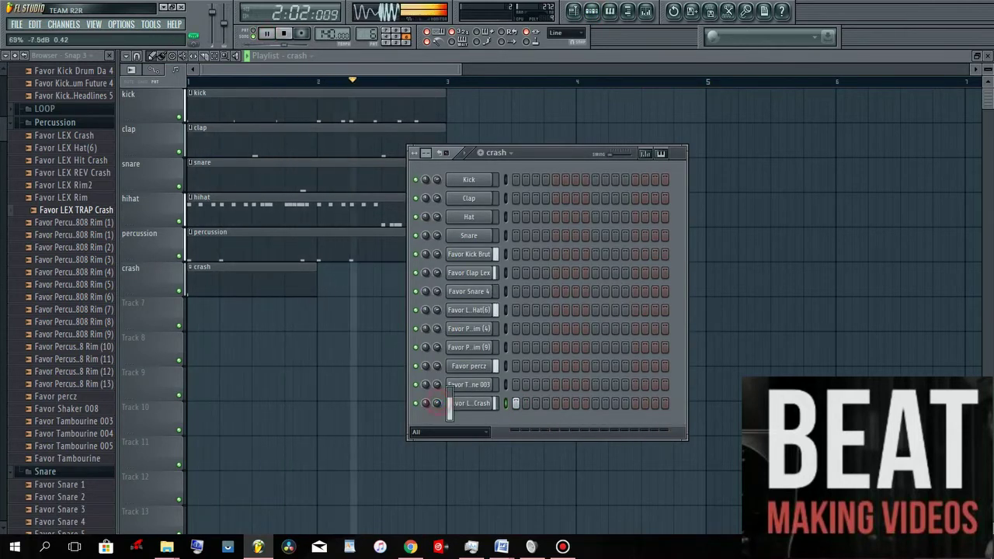
left_click(436, 403)
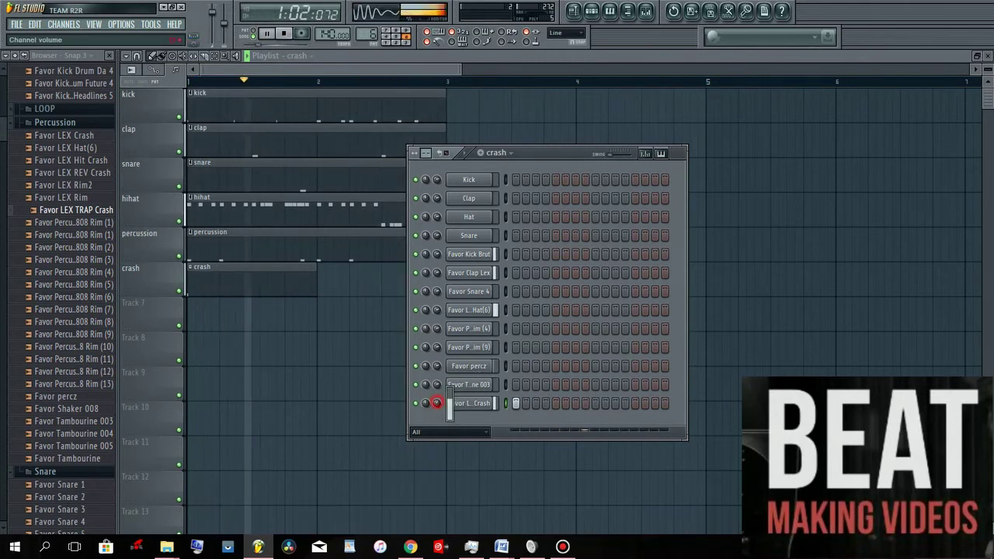
left_click_drag(436, 403, 437, 405)
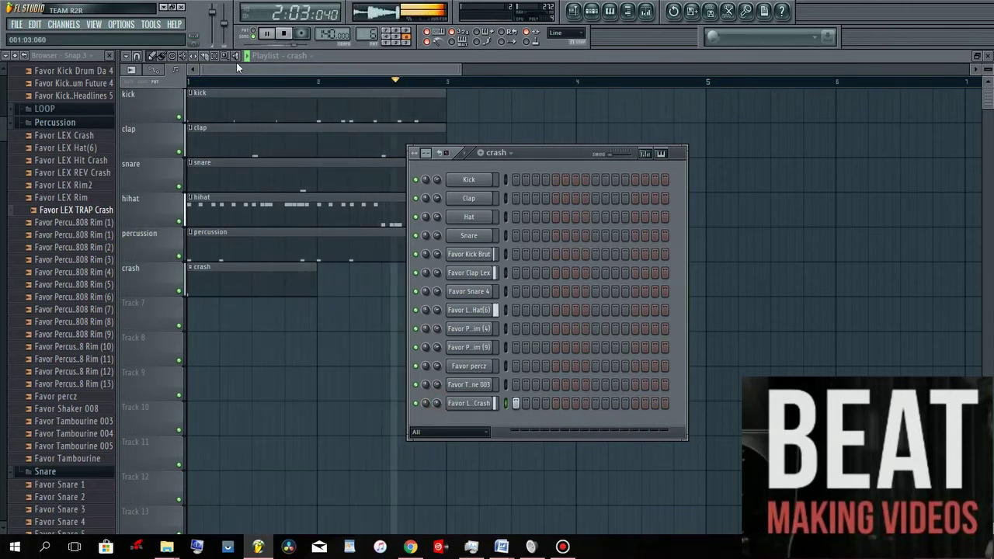
- Select the kick, clap, snare, hihat and percussion clips in bars 1–2 and duplicate them to start at bar 3
left_click(227, 124)
left_click_drag(261, 140, 449, 237)
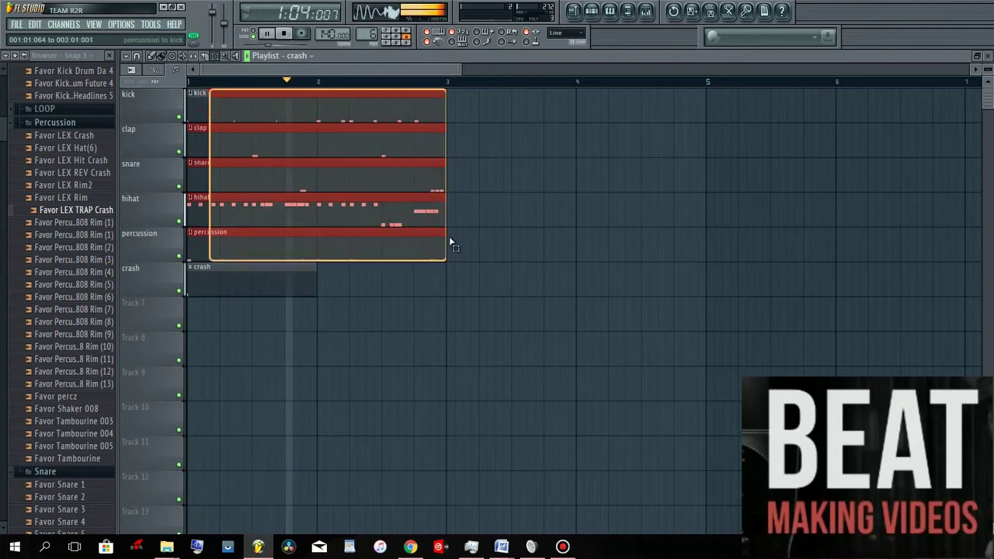
left_click(125, 56)
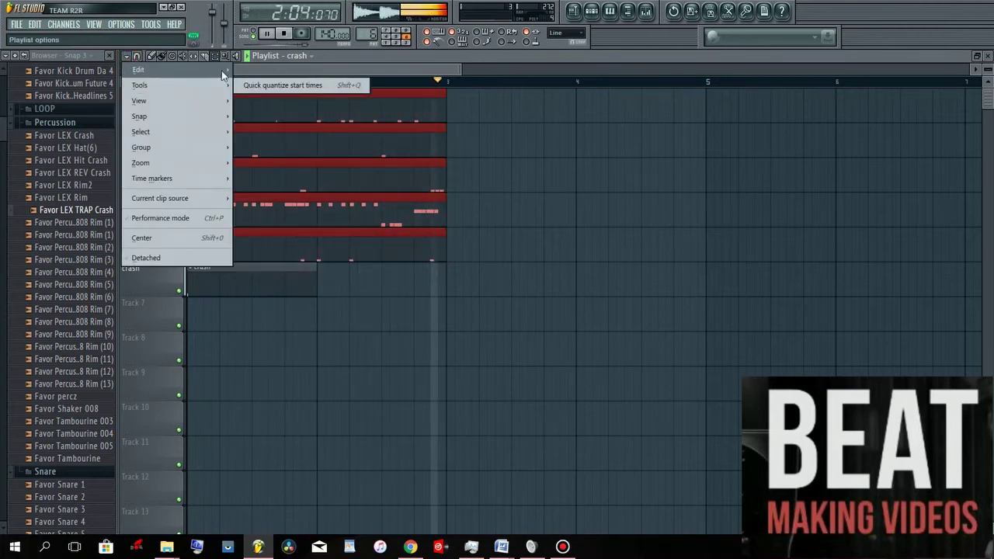
mouse_move(156, 70)
left_click(303, 116)
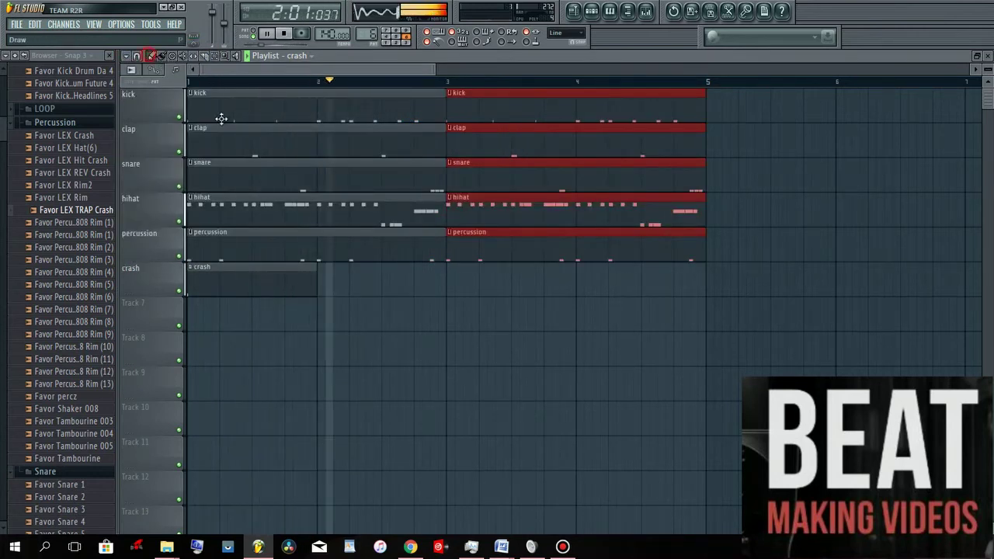
left_click(326, 275)
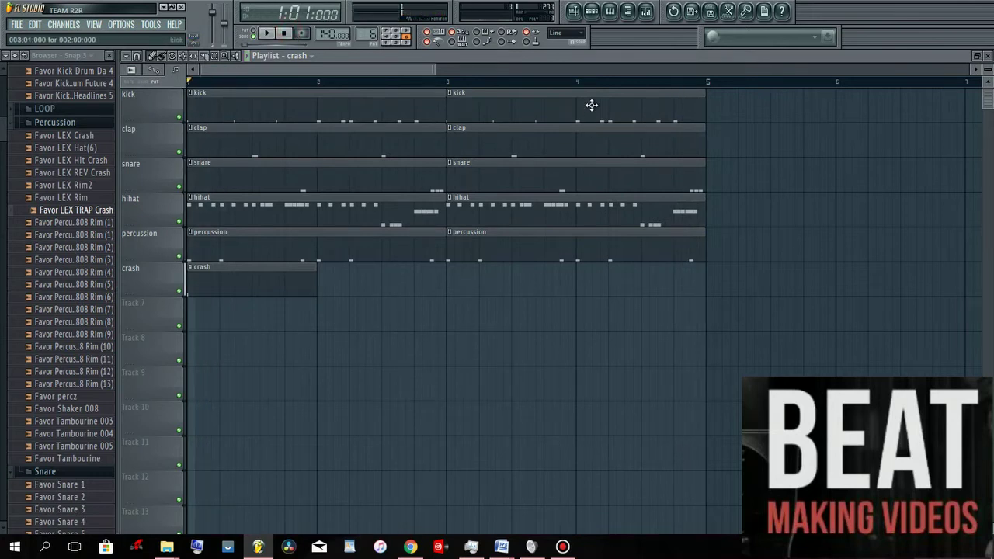
- Add an FL Keys channel, test its Grand Piano sound and close the plugin window
left_click(122, 24)
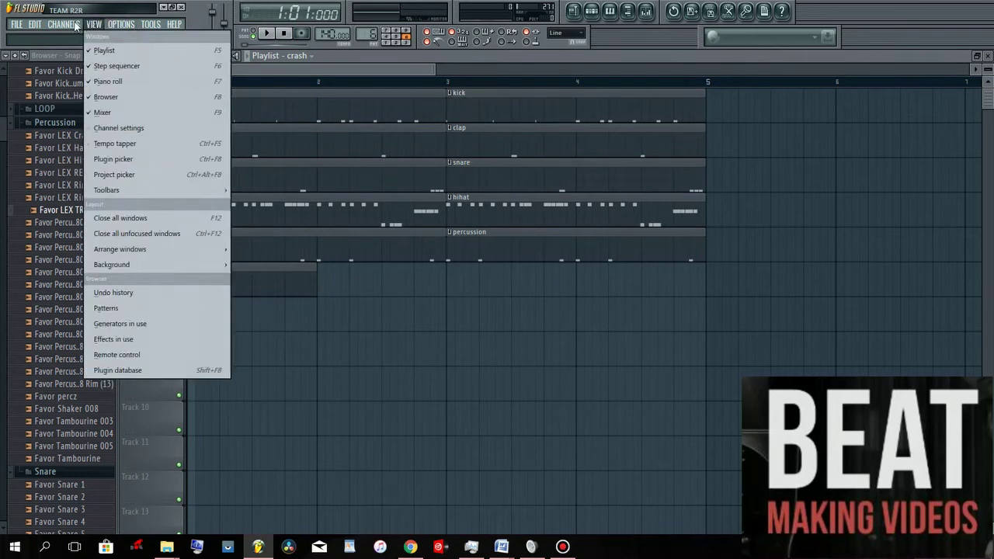
mouse_move(69, 28)
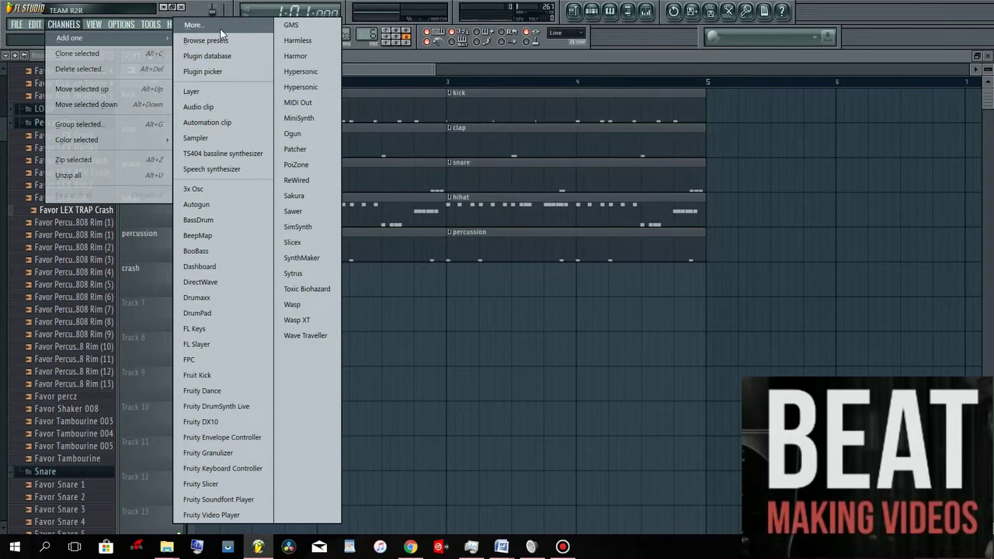
left_click(209, 330)
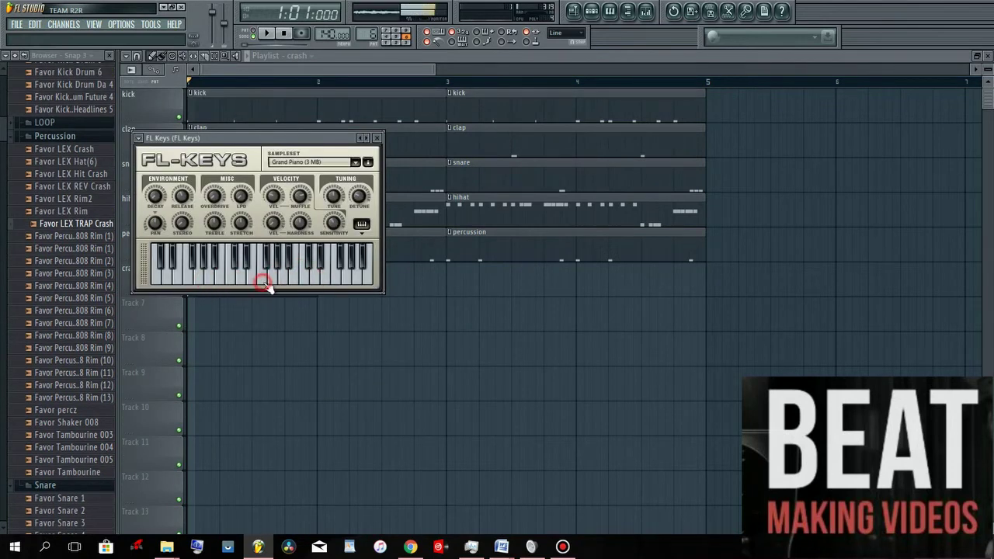
left_click(377, 139)
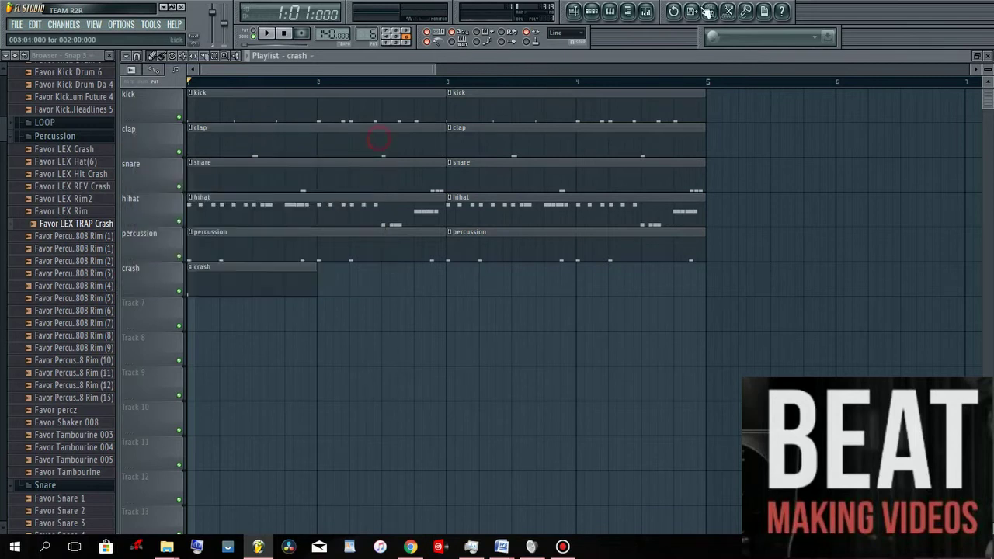
- Rename playlist Track 7 as melodie principale and place a new pattern named melodie on it at bar 3
right_click(129, 325)
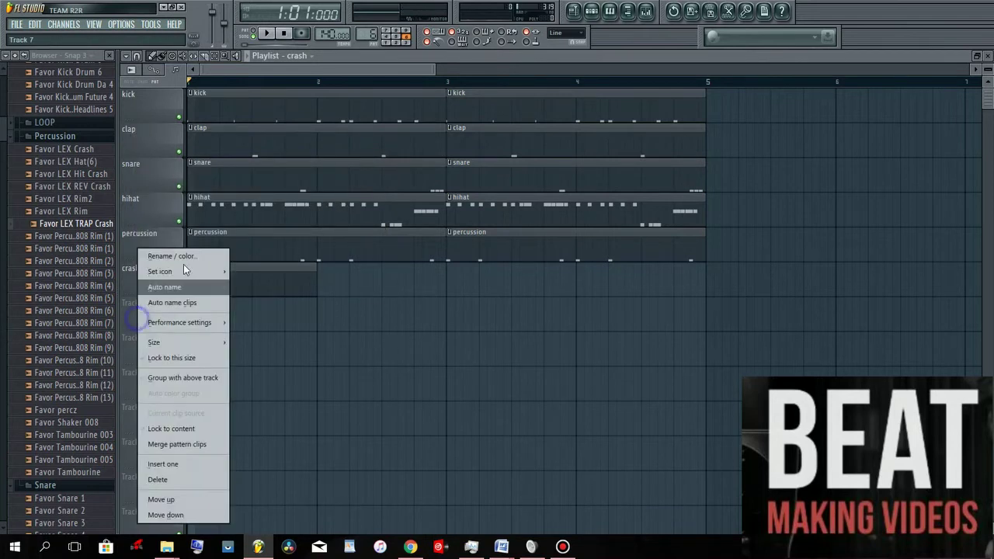
left_click(183, 263)
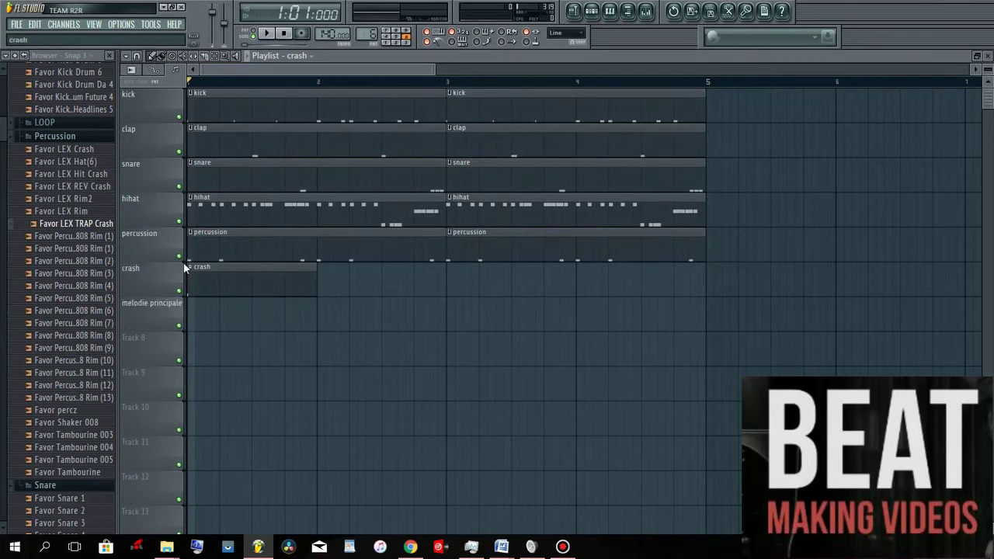
left_click(595, 13)
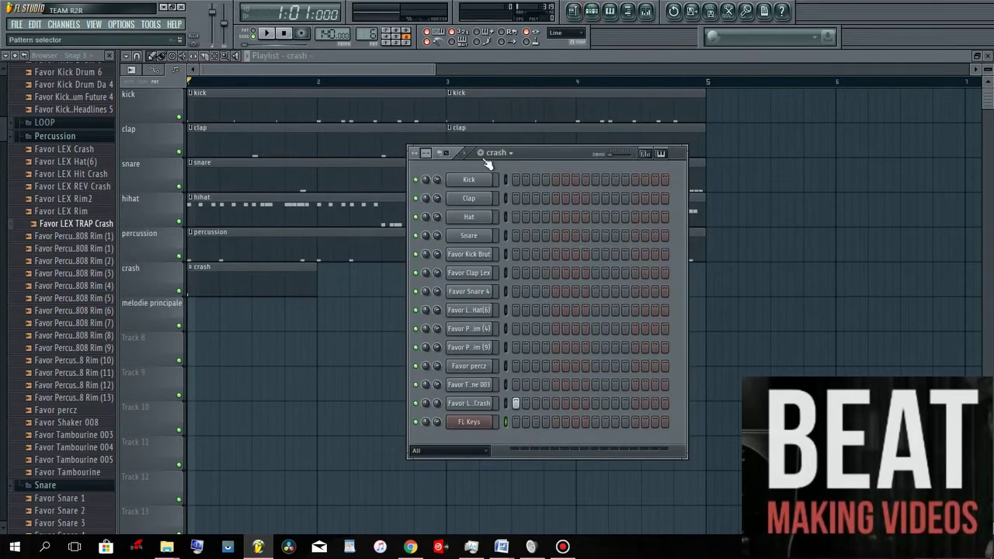
type("melodie")
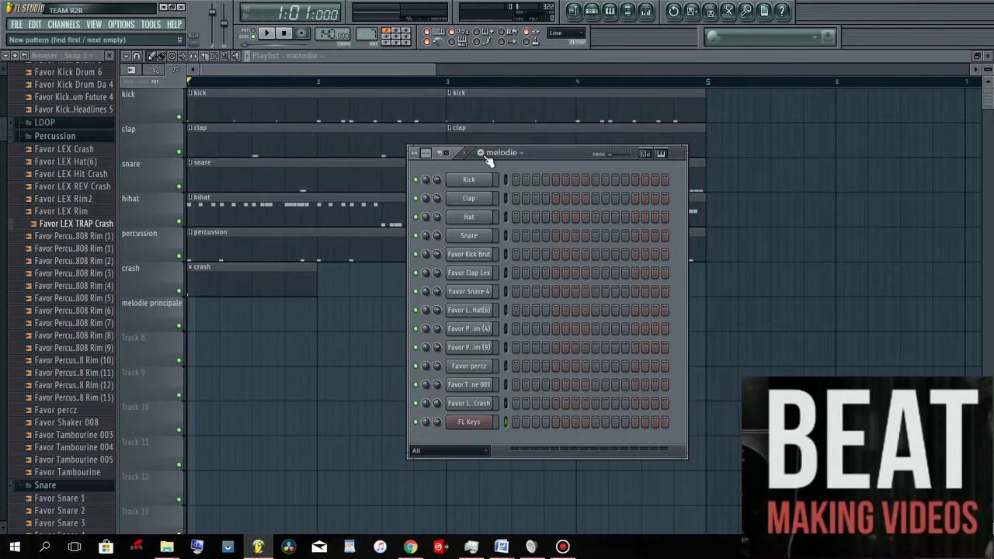
left_click(206, 324)
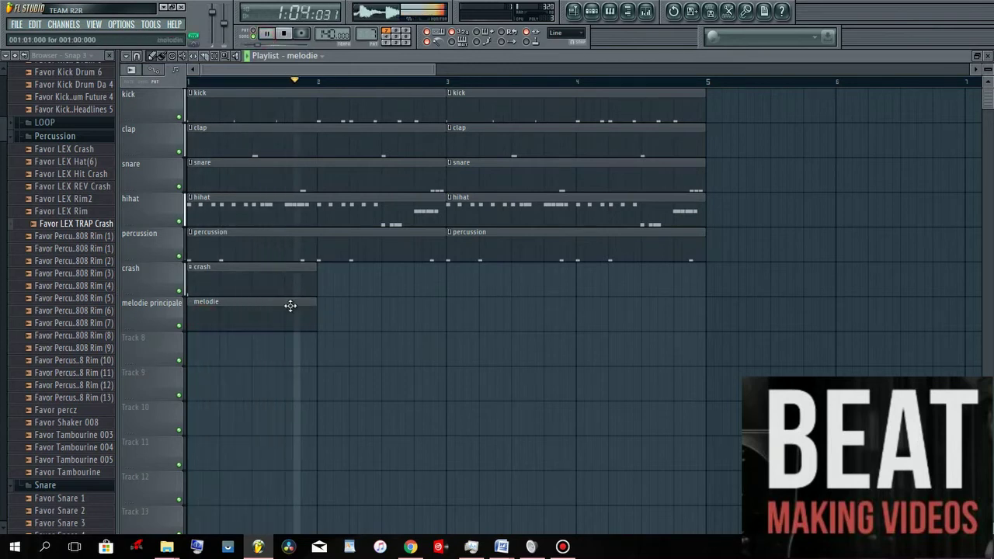
left_click_drag(290, 305, 535, 304)
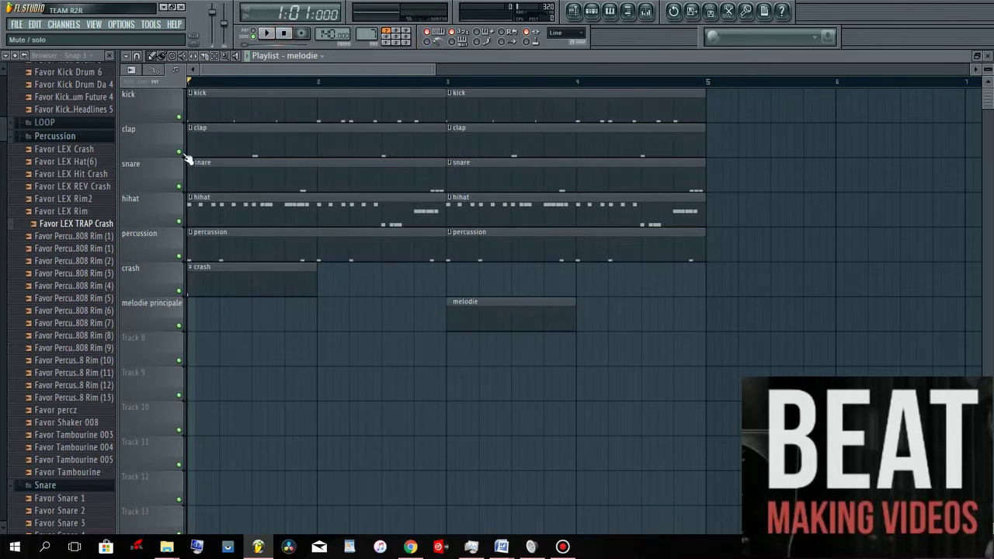
- Mute the kick and hihat tracks and loop song playback over bar 3
left_click(179, 117)
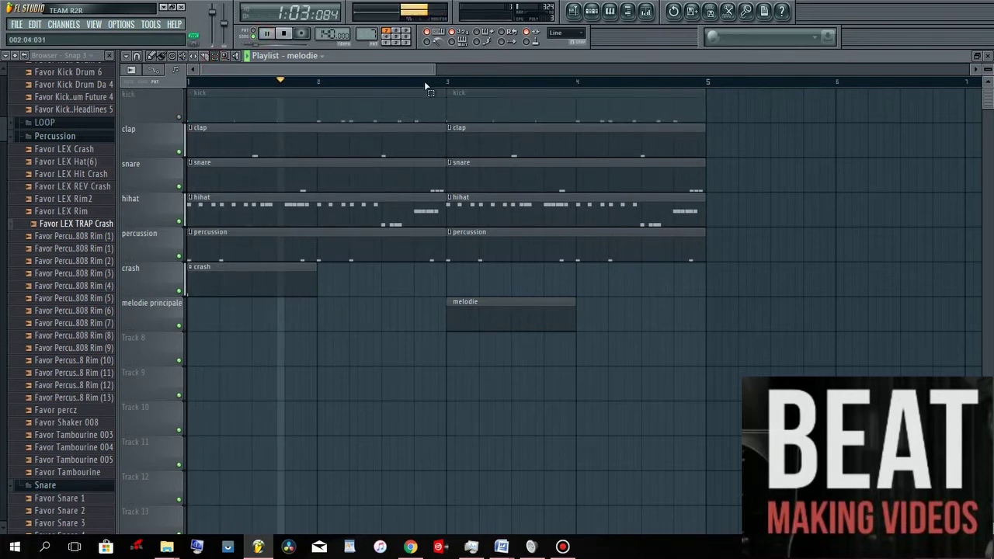
left_click_drag(451, 85, 567, 91)
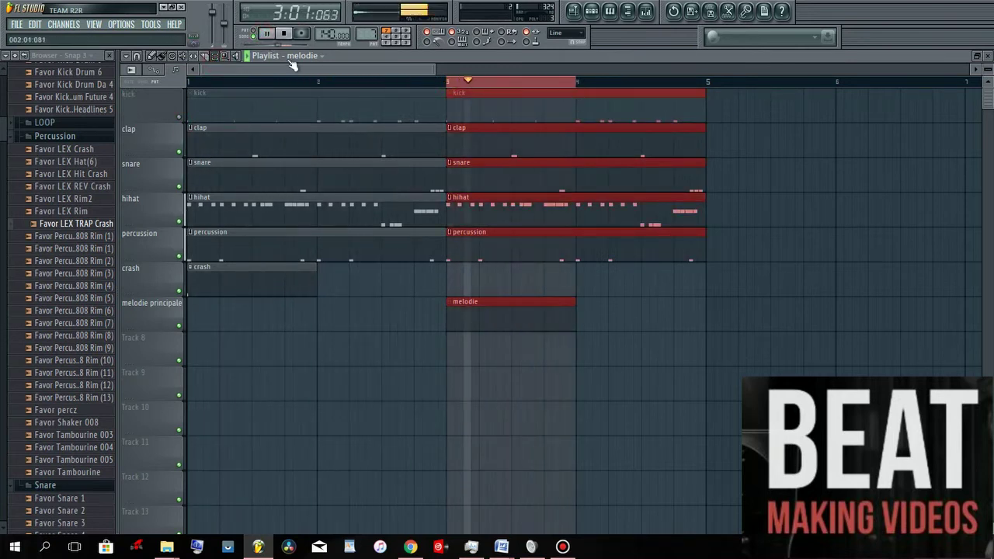
left_click(738, 338)
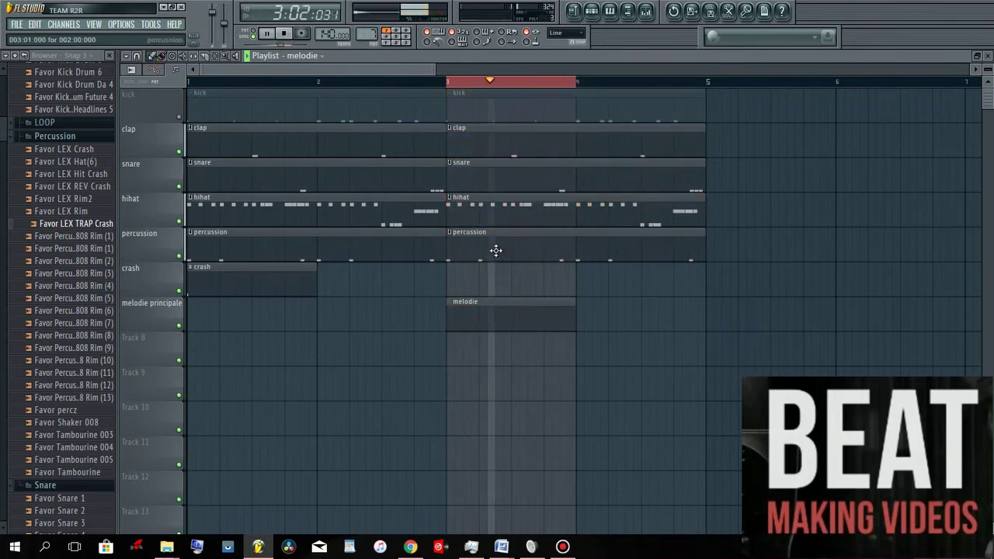
left_click(179, 221)
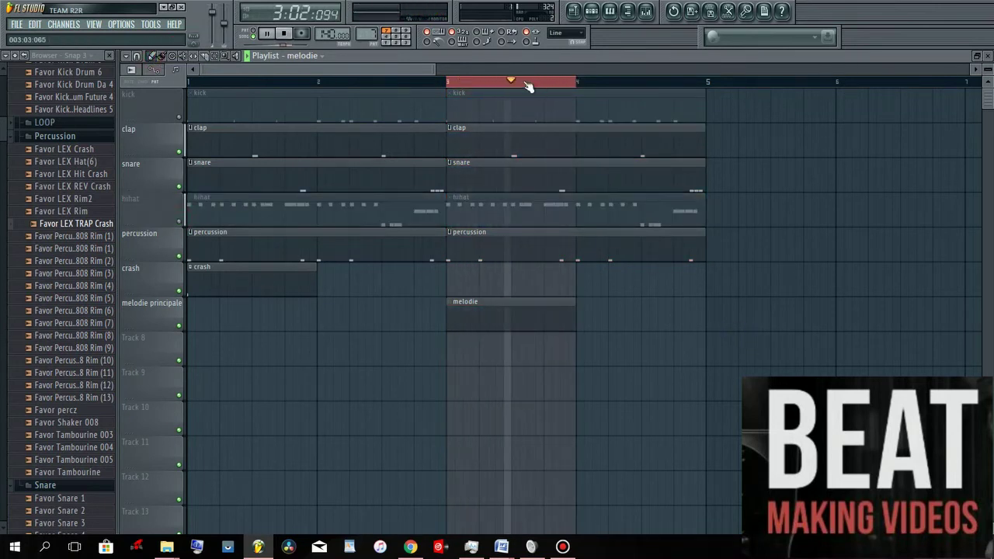
- Open the piano roll of the FL Keys channel in the melodie pattern, zoomed in on bar 1
left_click(592, 11)
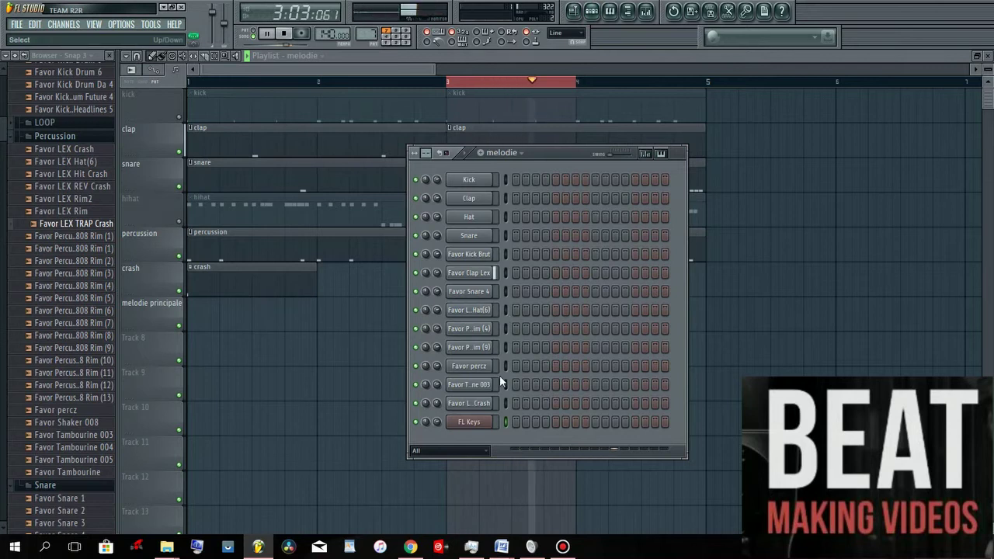
right_click(483, 427)
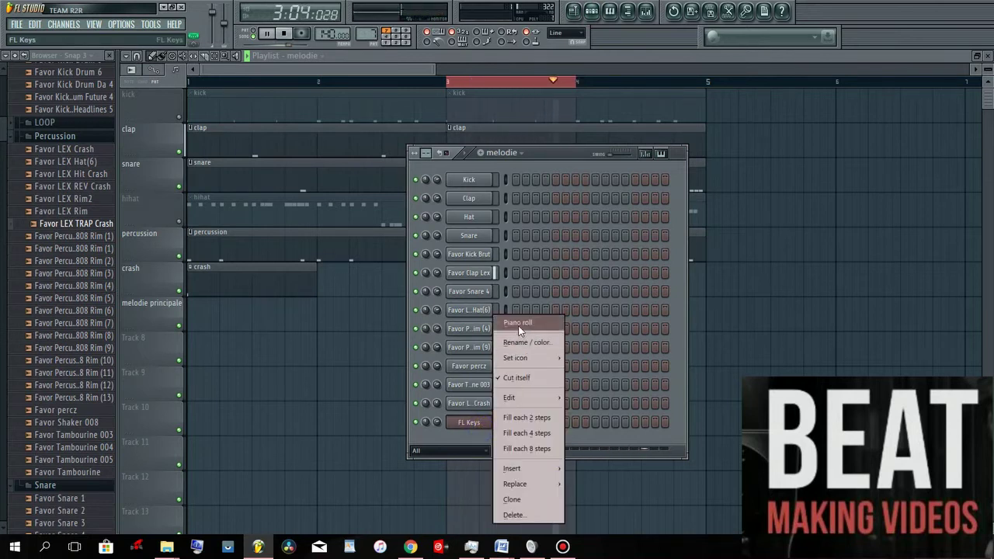
left_click(519, 324)
left_click_drag(725, 73, 468, 72)
left_click(143, 146)
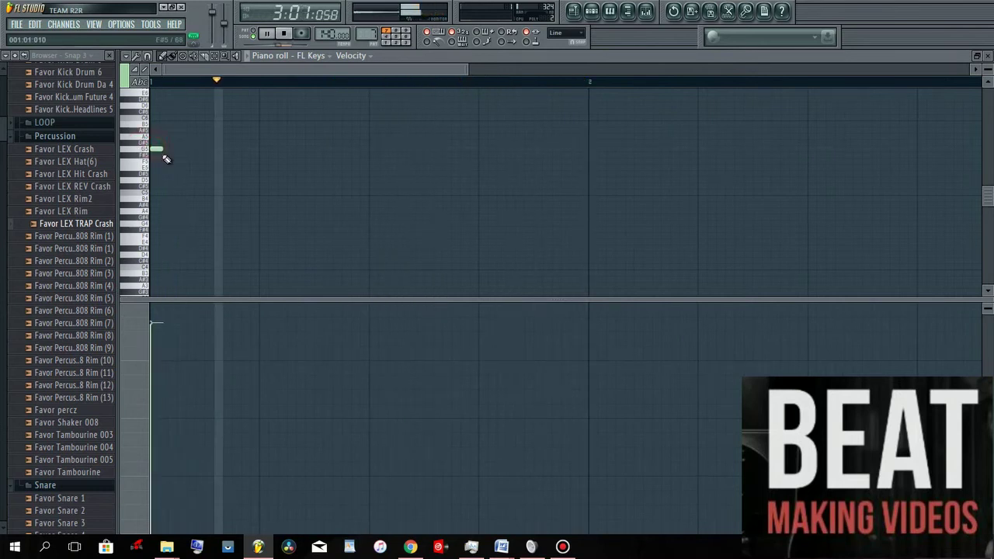
left_click(154, 148)
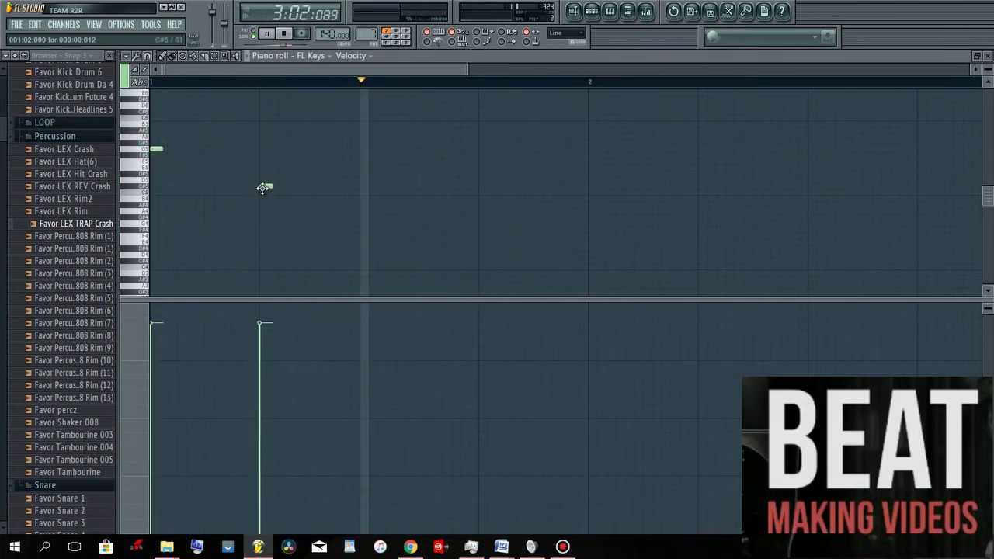
left_click(150, 181)
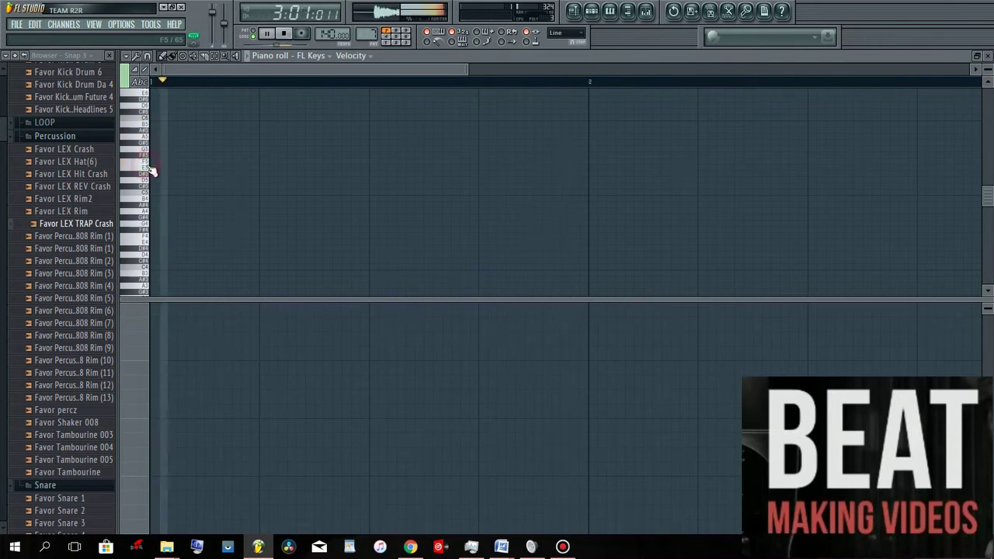
- Place short FL Keys notes in bar 1: F5 at the start, C#6 about halfway through beat 1 and F#5 on beat 4
left_click(151, 166)
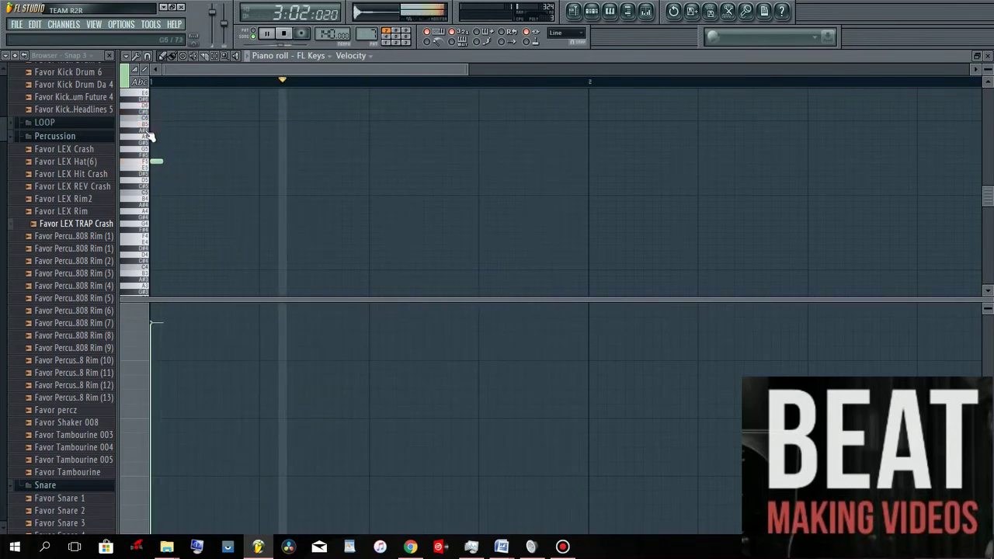
left_click(179, 112)
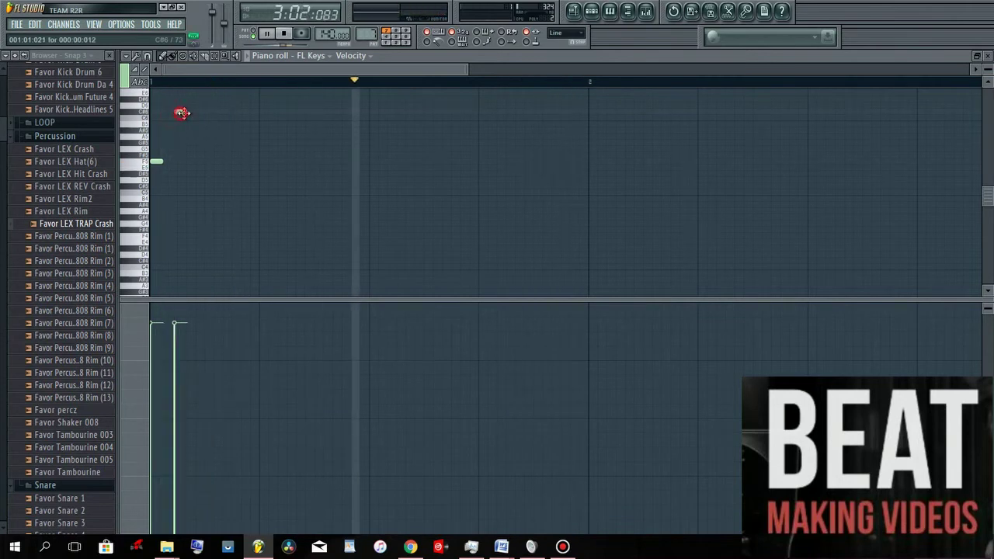
left_click_drag(184, 111, 211, 111)
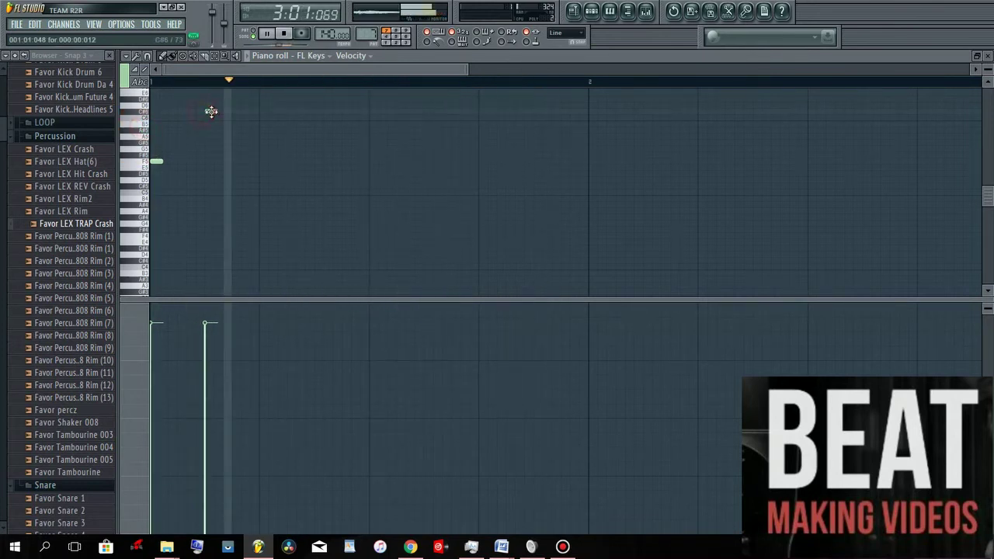
scroll(151, 111, "up", 2)
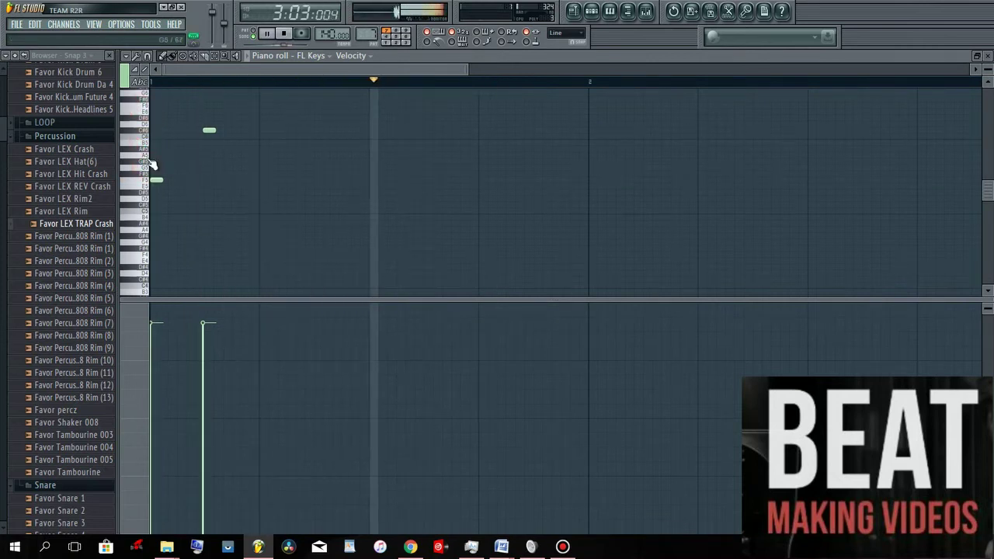
scroll(146, 183, "down", 2)
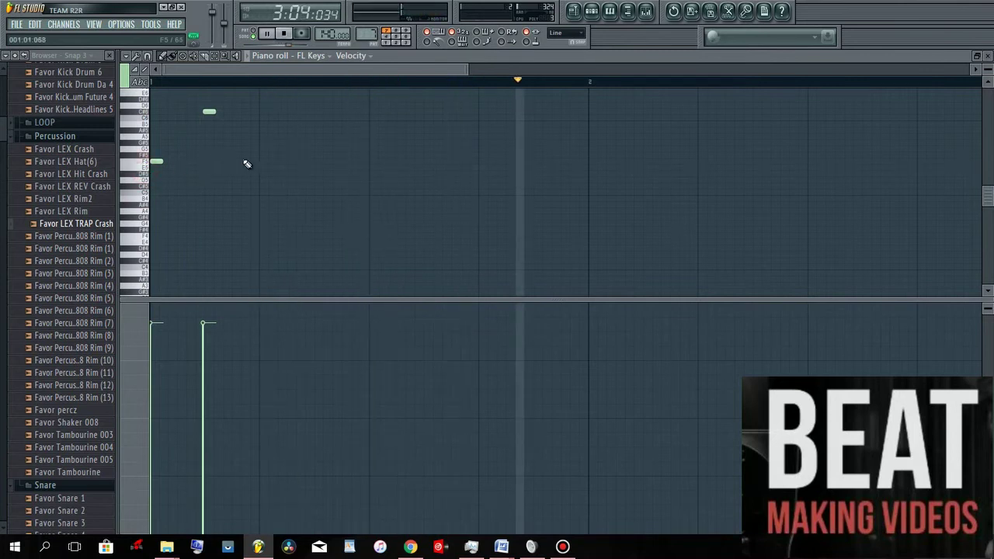
left_click(488, 155)
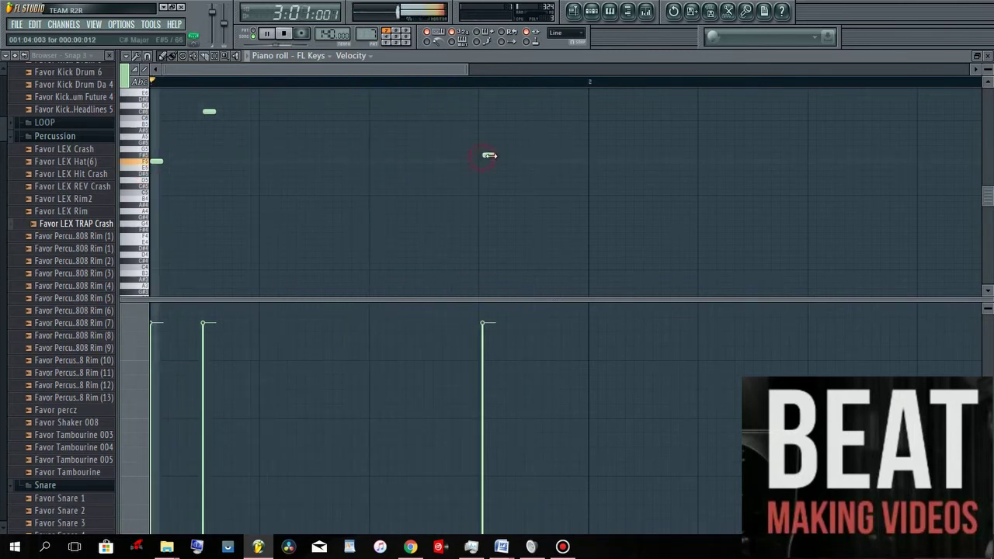
left_click_drag(487, 156, 485, 157)
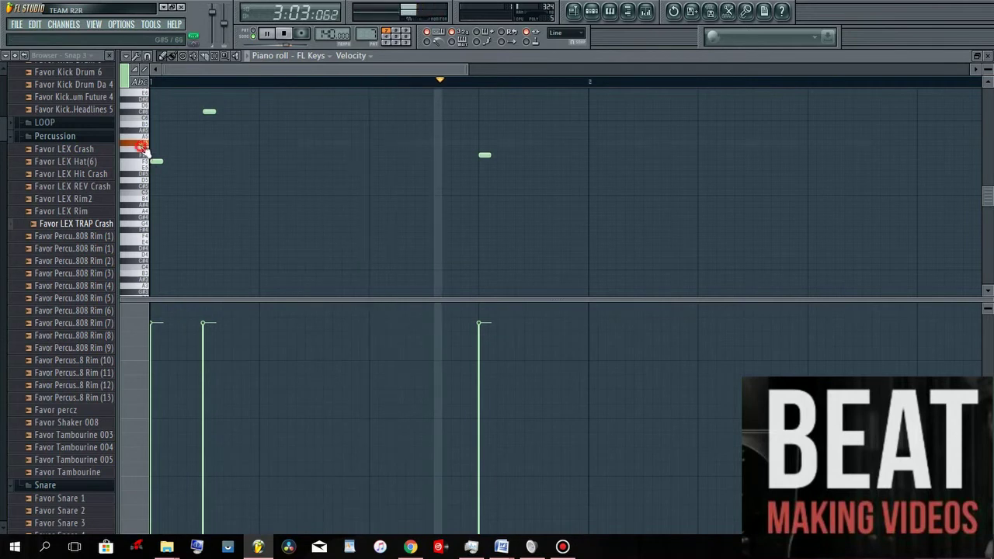
- Audition piano keys and draw an A#5 note from halfway through beat 2 to beat 3 of bar 1
left_click(148, 195)
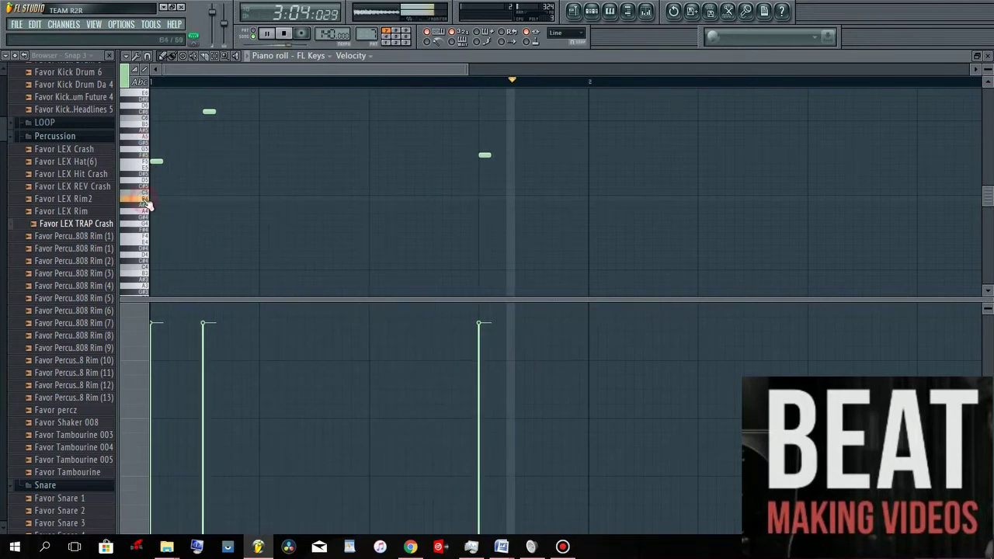
left_click(146, 179)
scroll(149, 194, "down", 3)
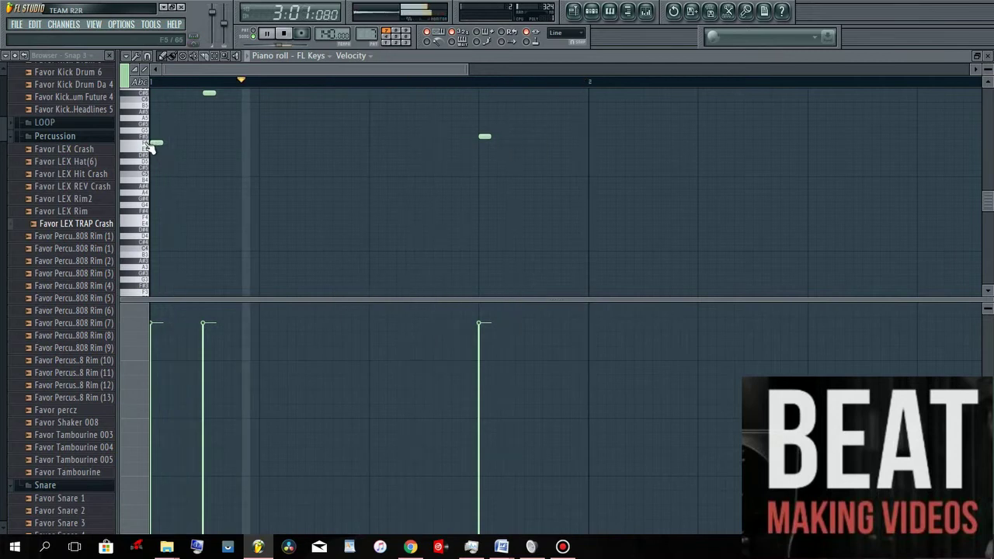
scroll(153, 149, "up", 3)
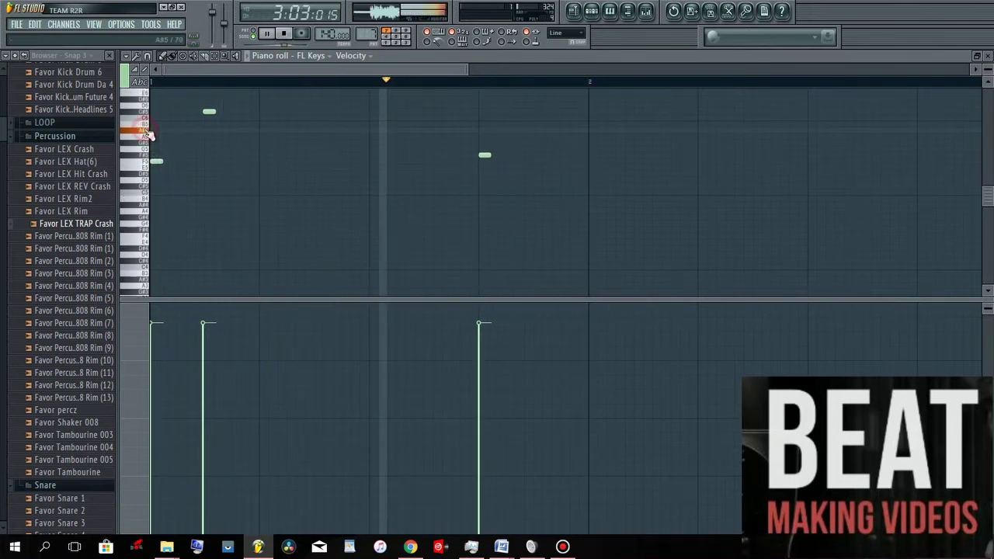
mouse_move(336, 132)
left_mouse_down()
mouse_move(331, 123)
mouse_move(338, 137)
mouse_move(337, 129)
mouse_move(362, 133)
mouse_move(349, 131)
left_mouse_up()
scroll(235, 194, "up", 1)
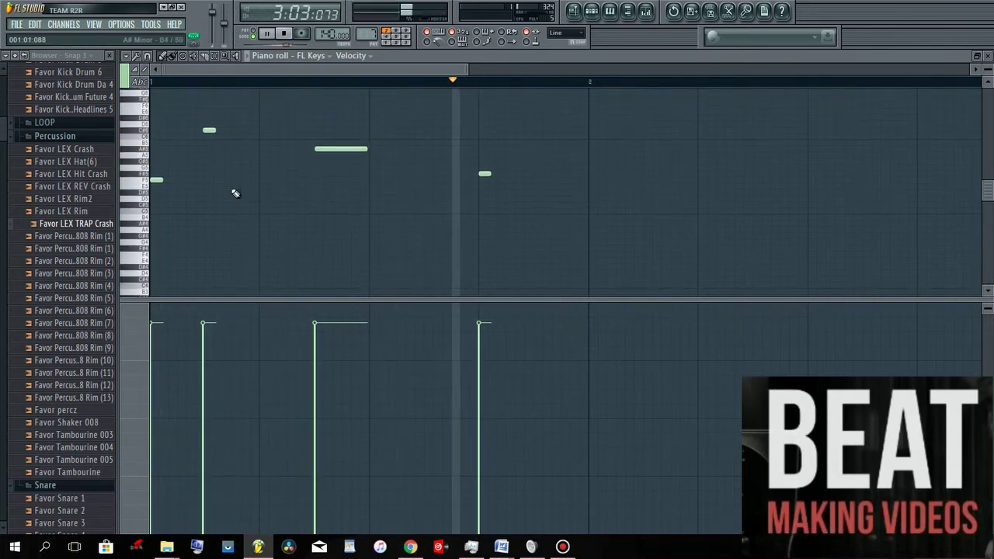
left_click(145, 168)
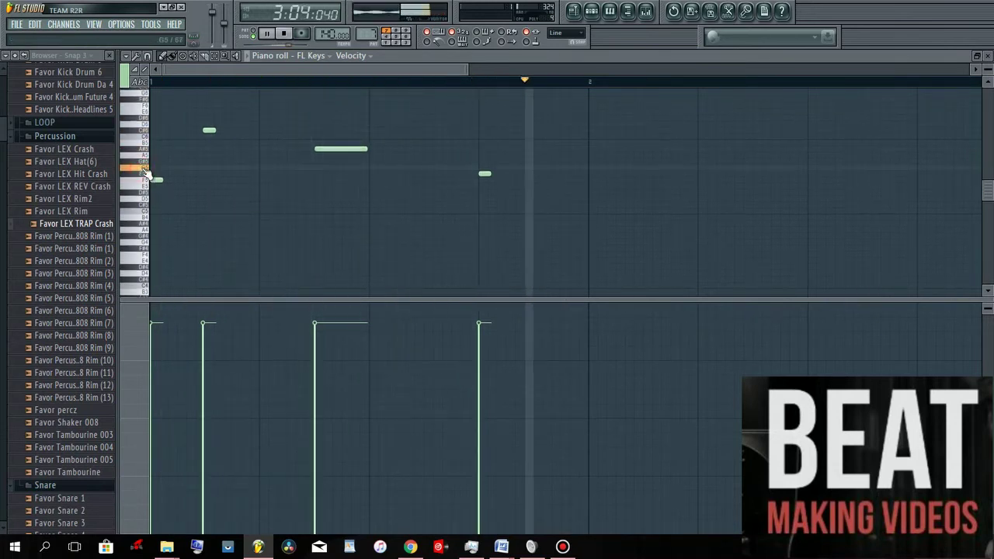
- Audition the F6 key and place an F6 note starting halfway through beat 3 of bar 1
left_click(145, 109)
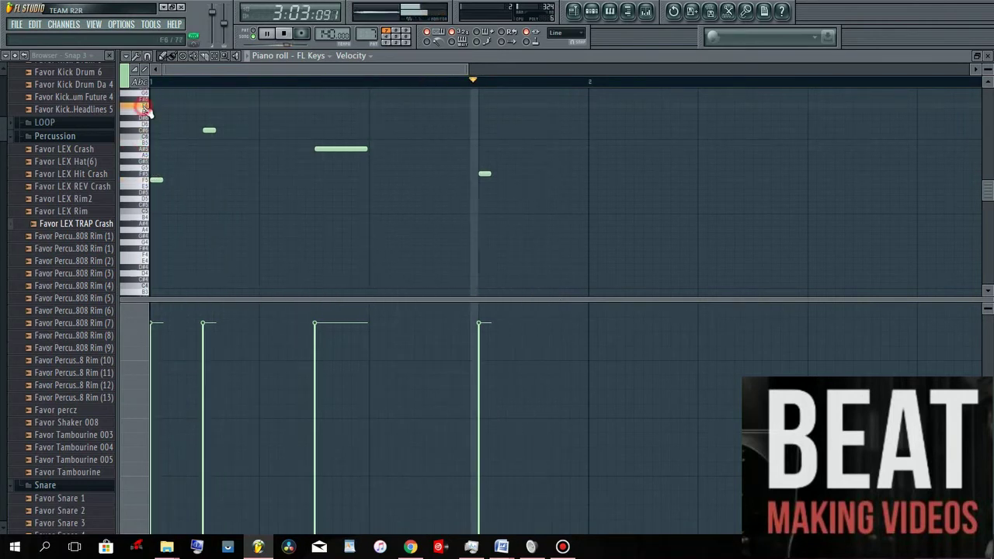
left_click(435, 107)
left_click_drag(484, 105, 455, 108)
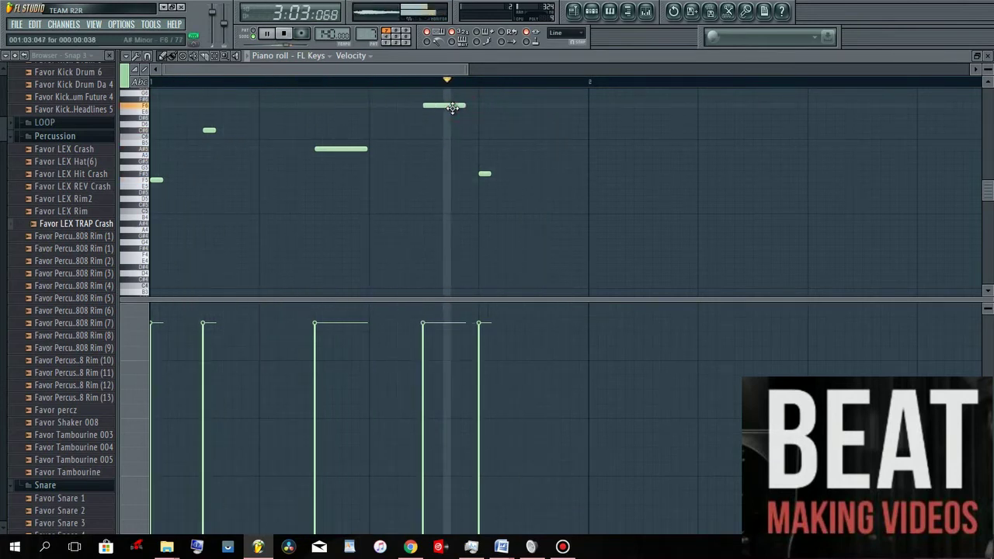
- Audition lower piano keys and place an F5 note in the second half of beat 4 of bar 1
scroll(287, 175, "up", 2)
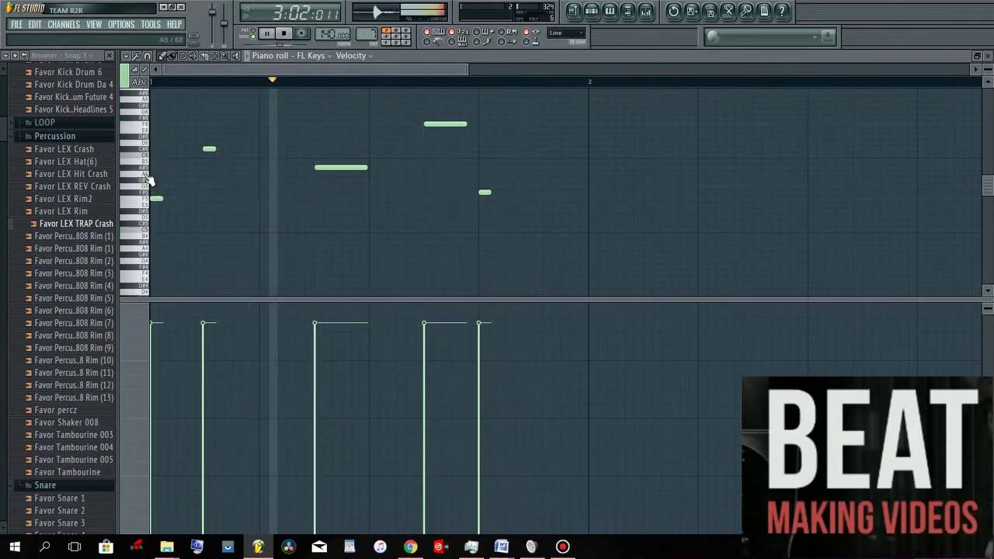
left_click(146, 218)
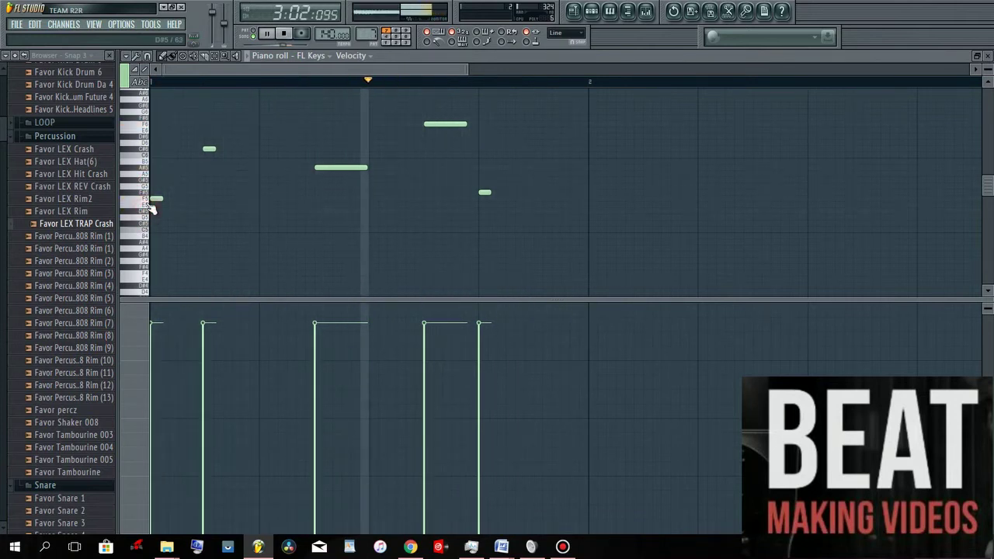
left_click(151, 200)
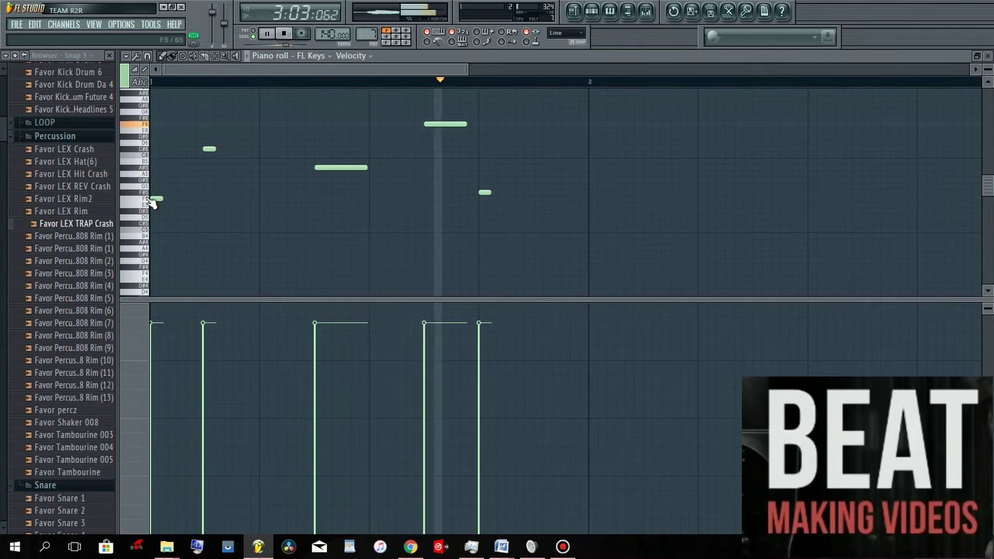
left_click(150, 200)
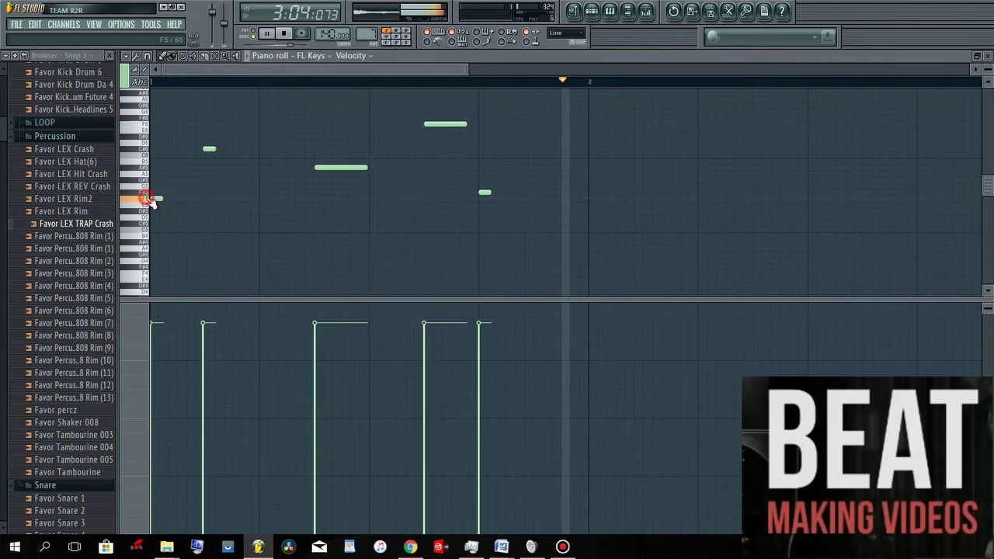
left_click(563, 199)
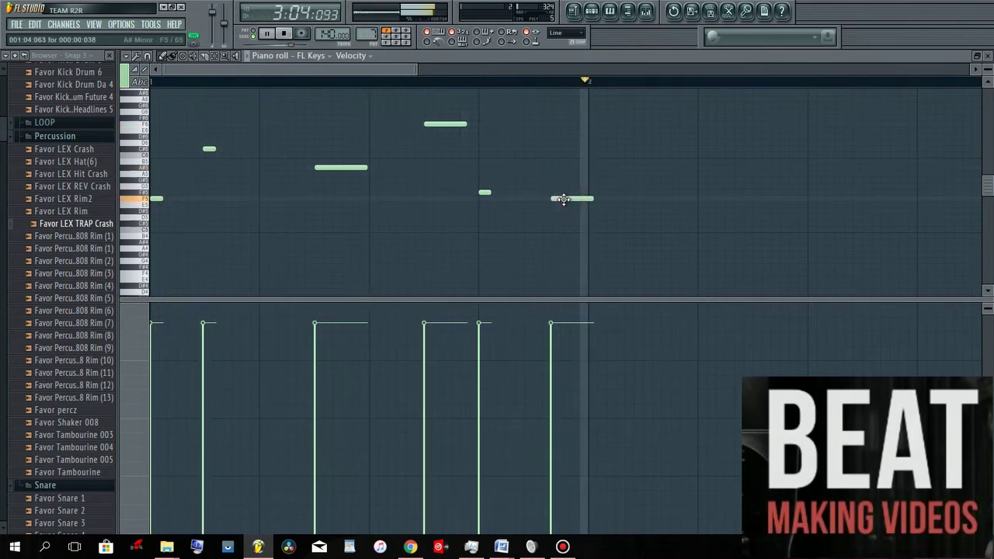
left_click_drag(562, 198, 544, 201)
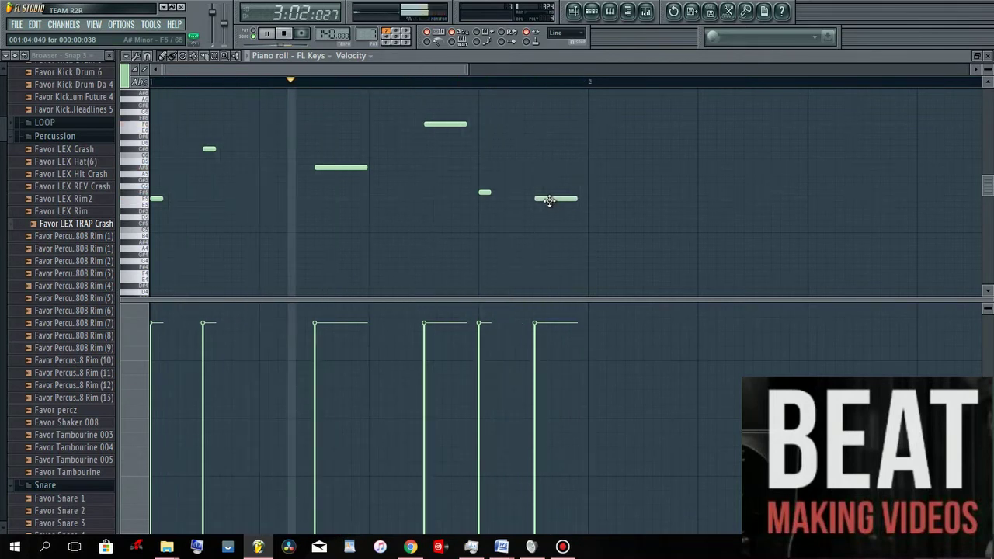
left_click_drag(549, 201, 560, 199)
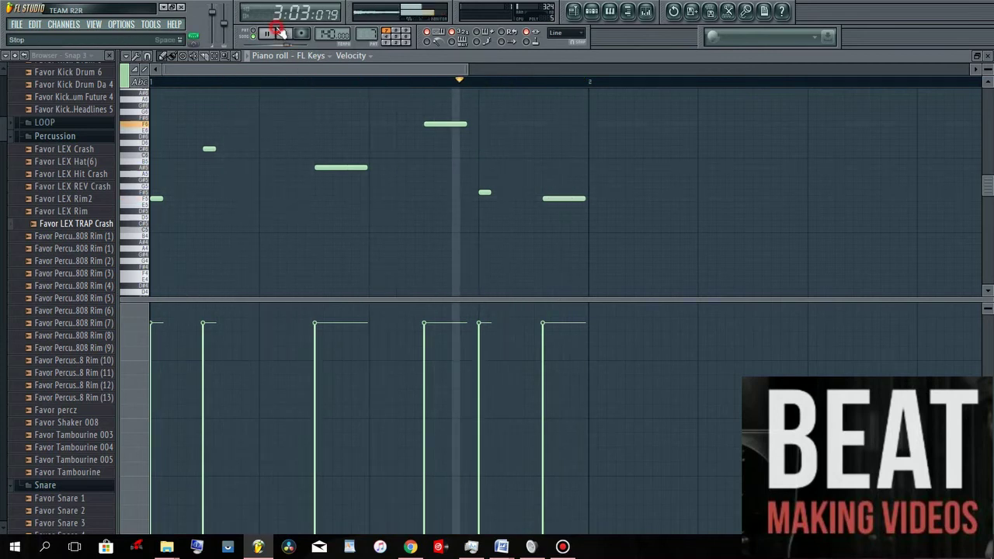
- Add an F3 bass note at the start of bar 1, extend it across beats 1 and 2, and raise its velocity slightly
scroll(251, 213, "down", 2)
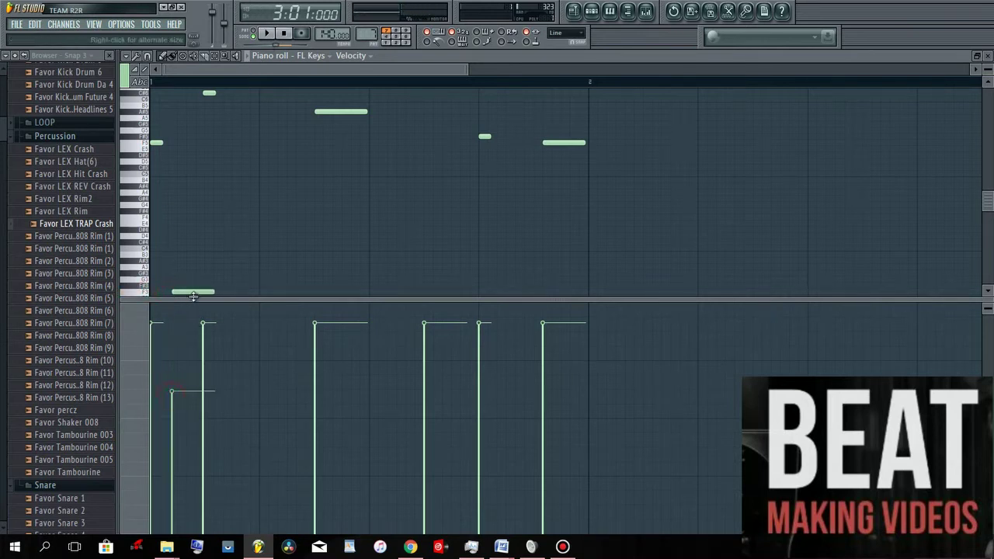
left_click(271, 32)
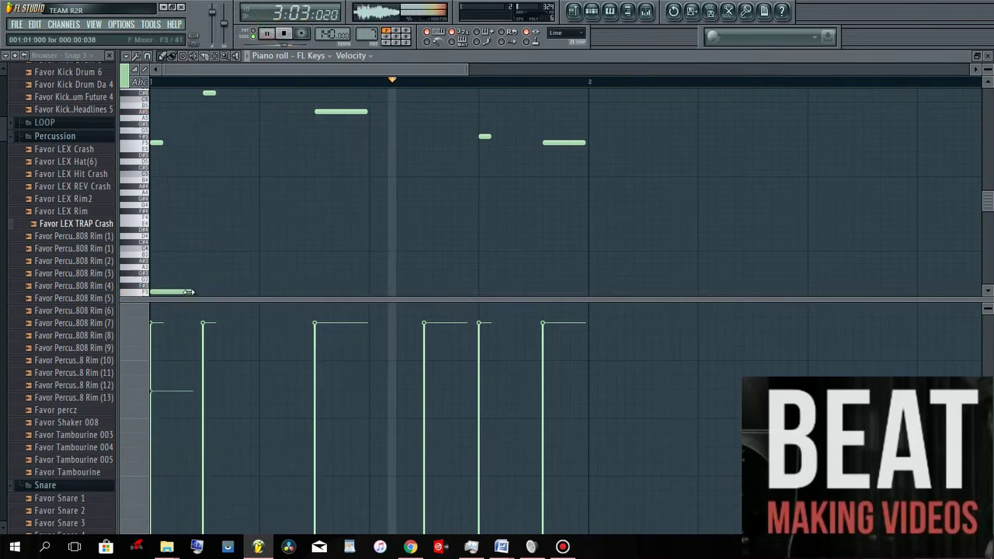
left_click_drag(193, 291, 369, 282)
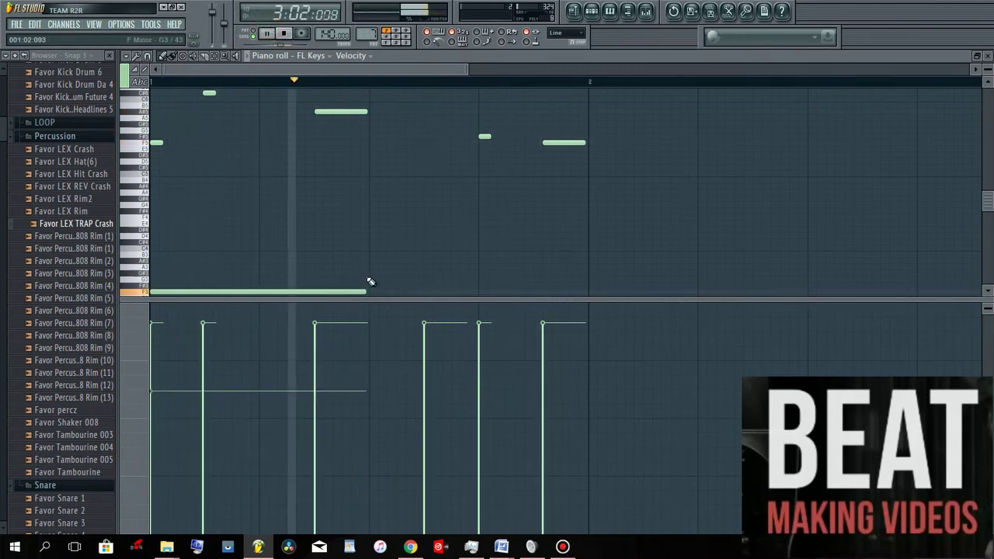
mouse_move(225, 289)
left_mouse_down()
mouse_move(240, 289)
mouse_move(185, 292)
left_mouse_up()
left_click(164, 364)
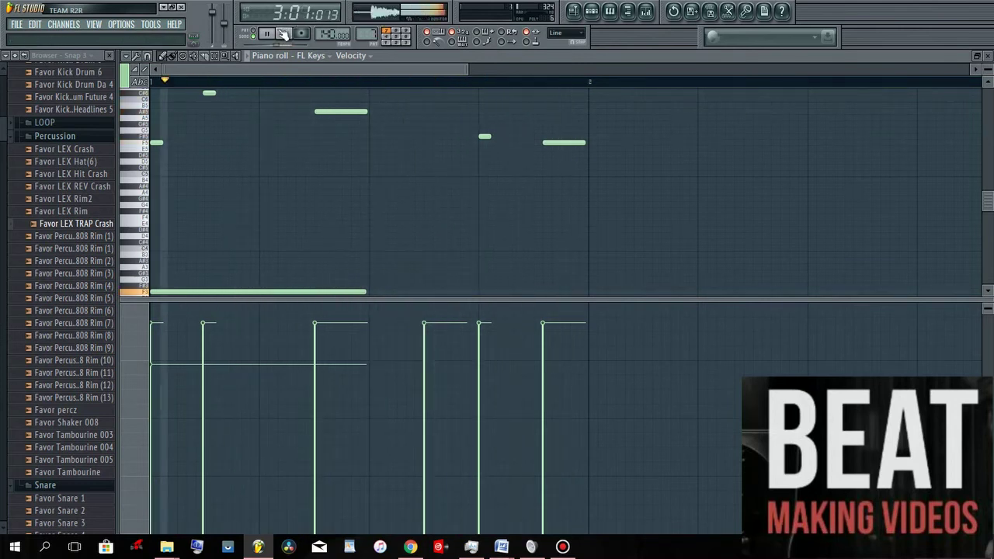
- Add an A#3 bass note, move it to the start of beat 4 in bar 1 and shorten it to about one beat
scroll(317, 141, "up", 1)
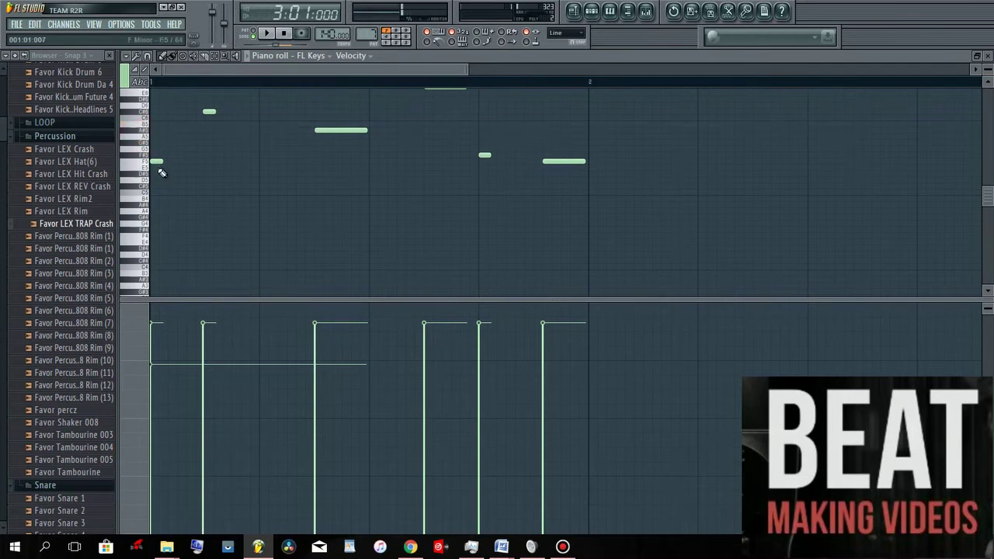
scroll(155, 236, "down", 1)
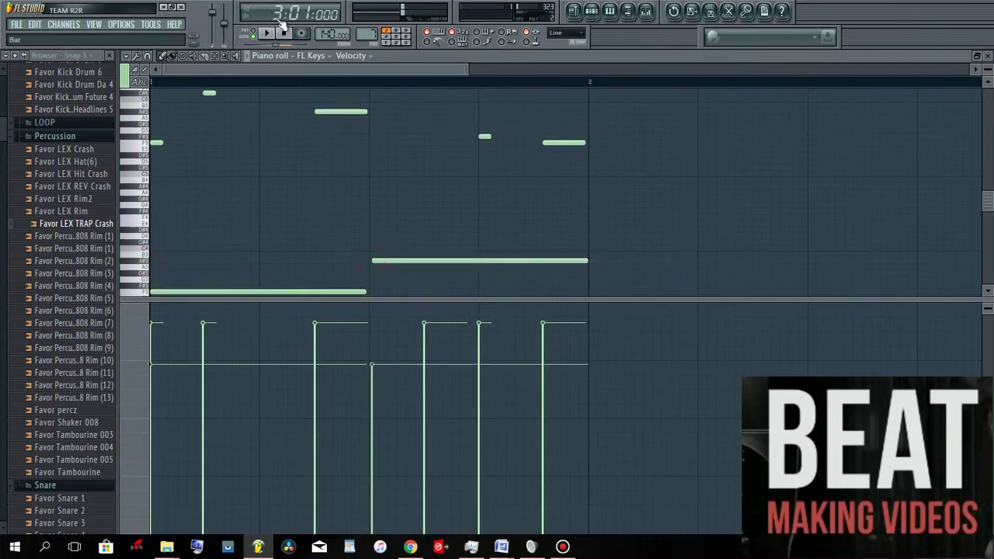
left_click_drag(397, 260, 506, 257)
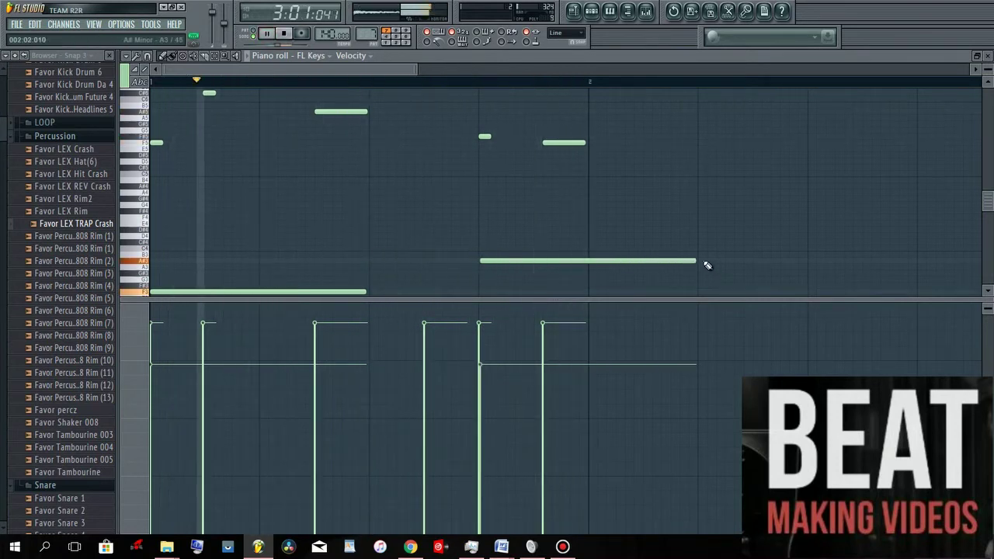
left_click_drag(694, 263, 583, 262)
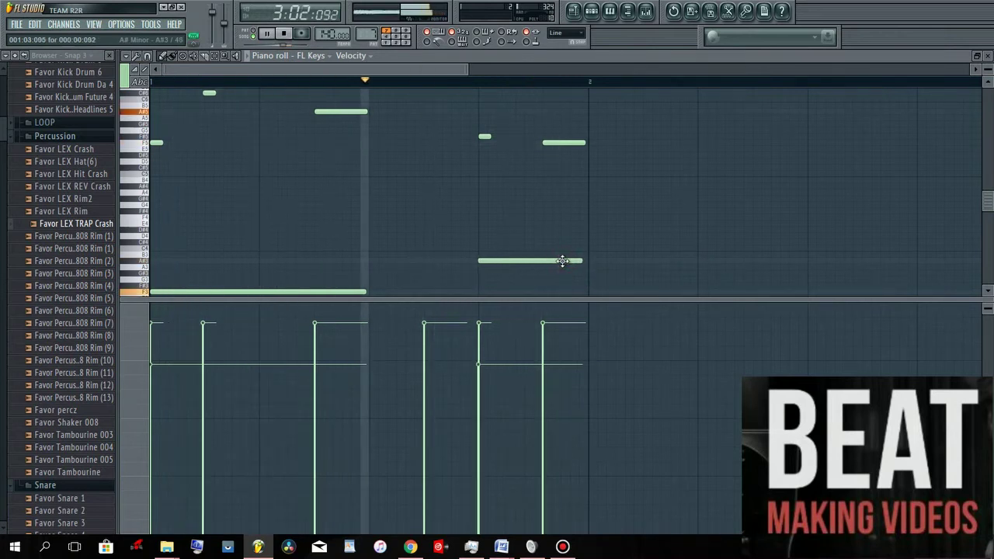
key("space")
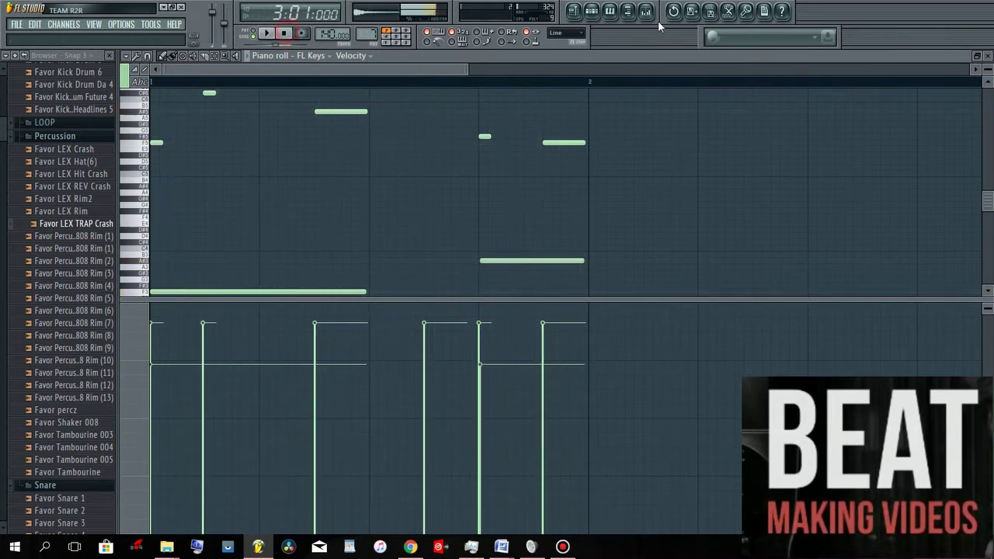
scroll(357, 122, "up", 3)
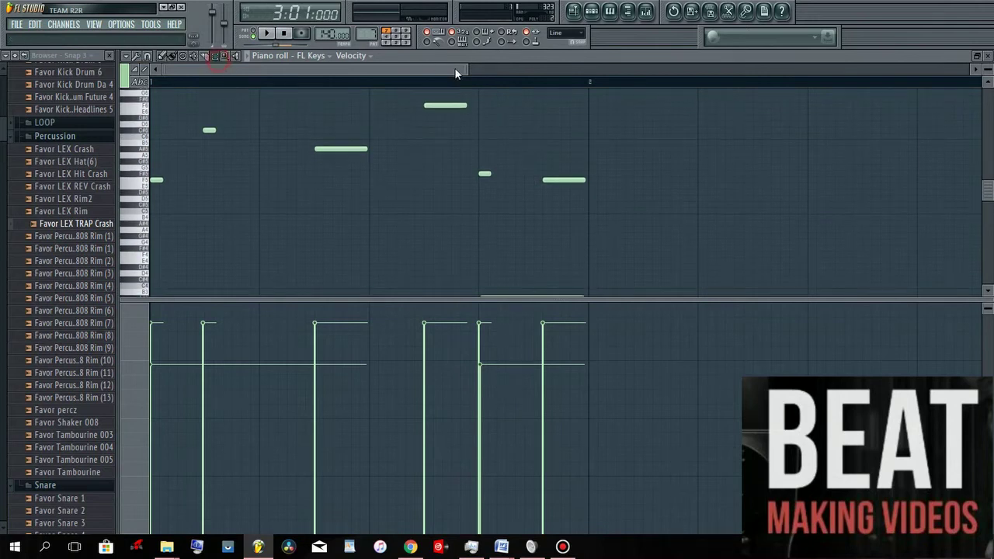
left_click_drag(469, 69, 652, 70)
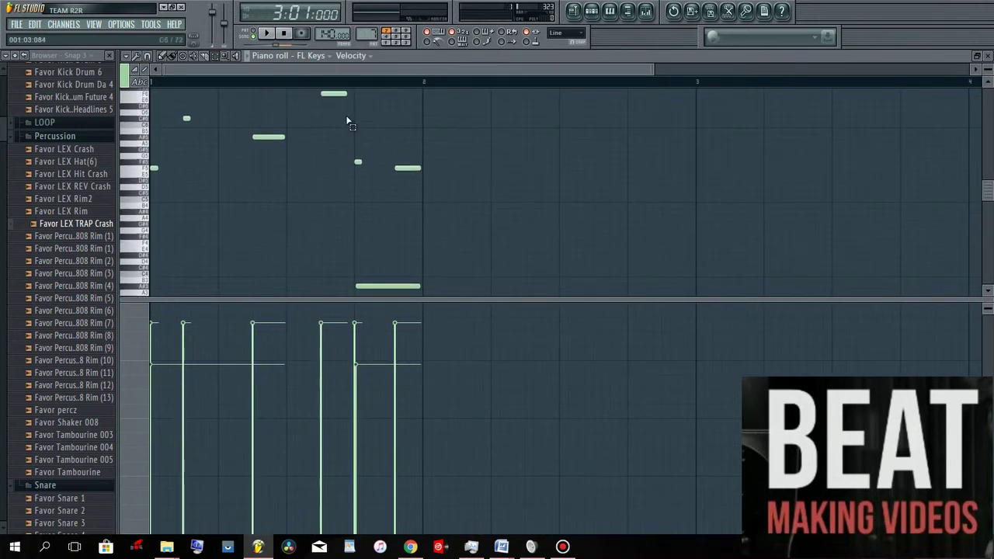
key("ctrl+a")
scroll(144, 233, "up", 3)
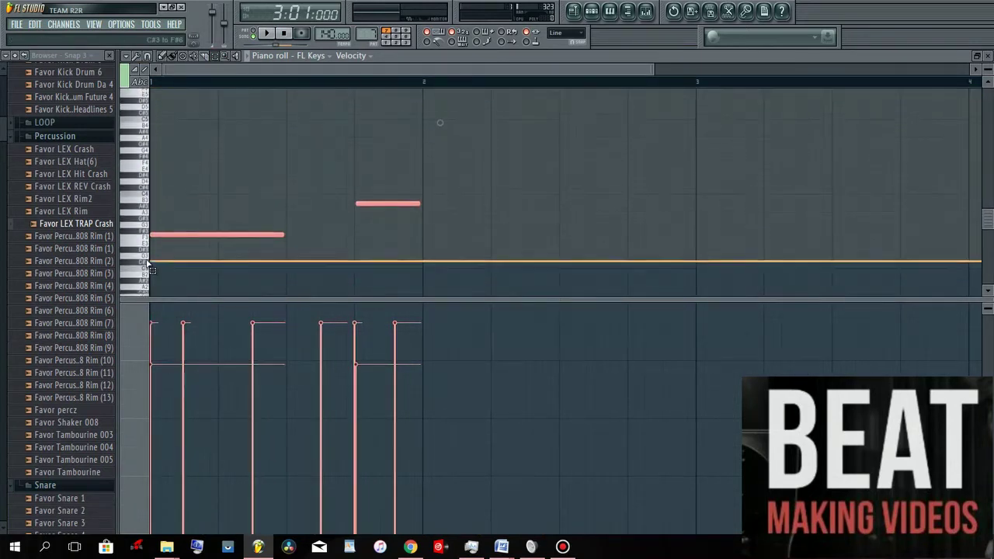
left_click(123, 60)
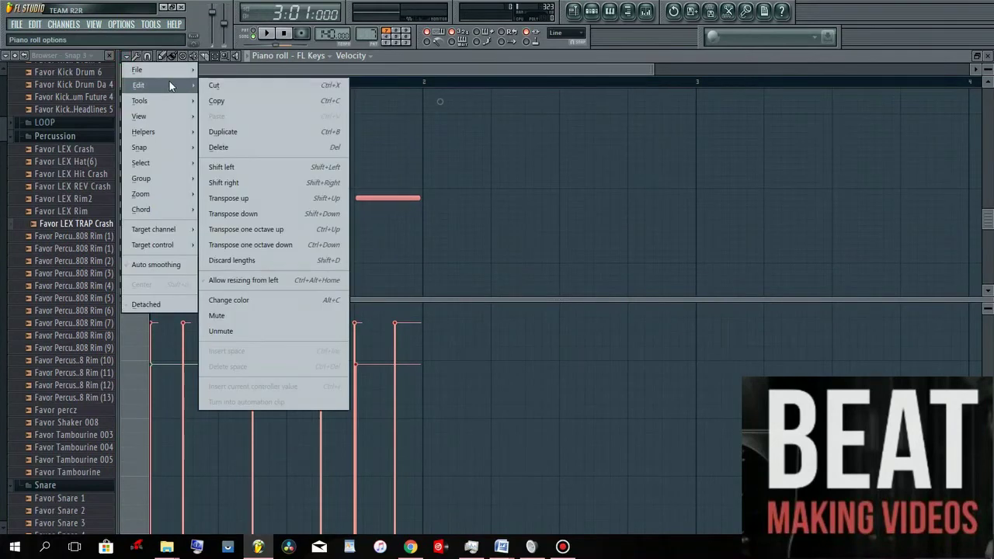
left_click(544, 132)
- Select all the FL Keys notes in bar 1 and duplicate them into bar 2
scroll(202, 125, "down", 3)
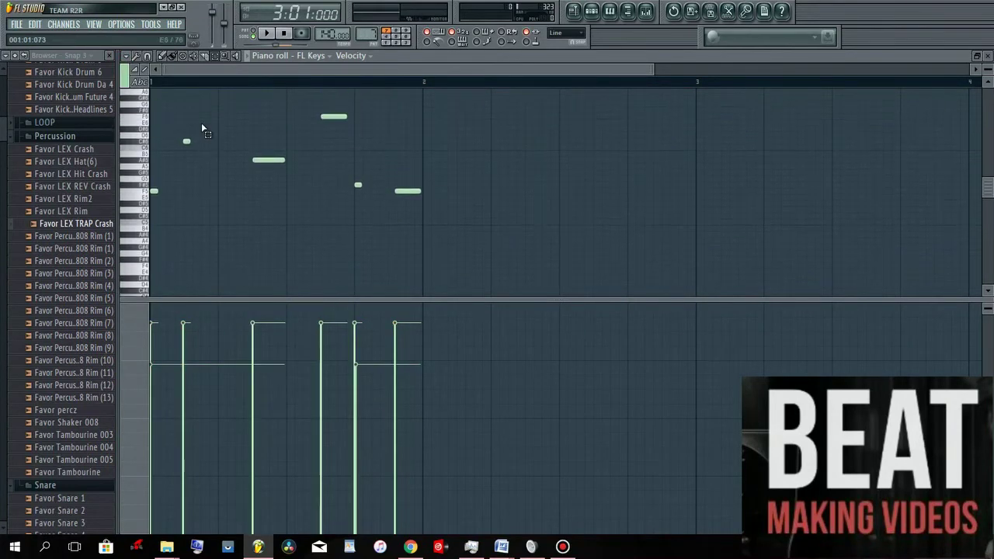
scroll(202, 125, "up", 1)
left_click_drag(136, 136, 151, 236)
scroll(170, 277, "down", 5)
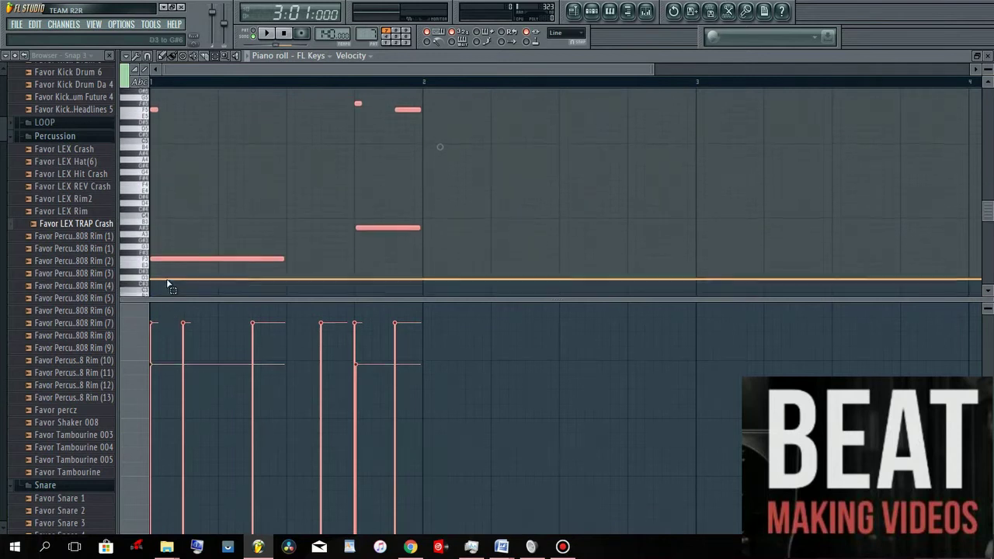
left_click(125, 56)
mouse_move(140, 84)
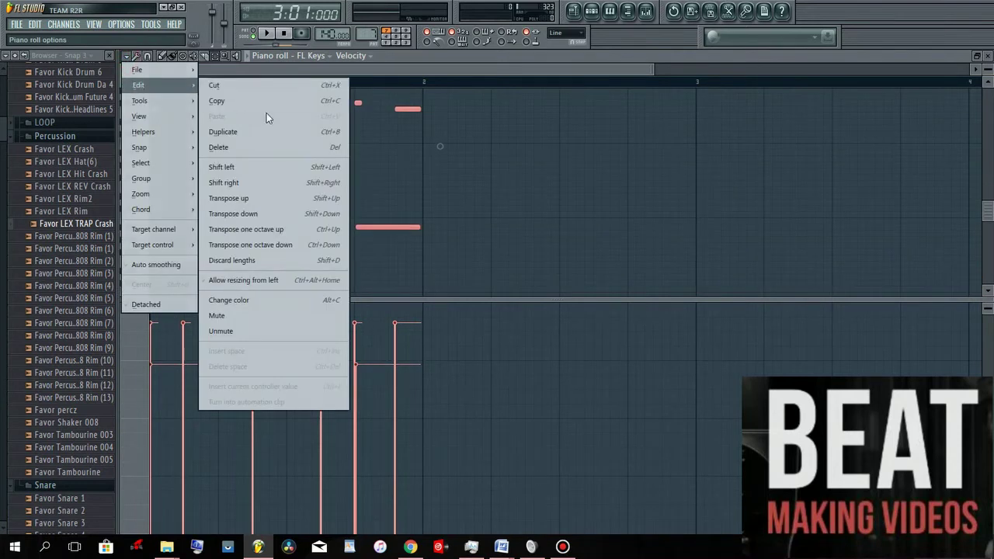
left_click(265, 130)
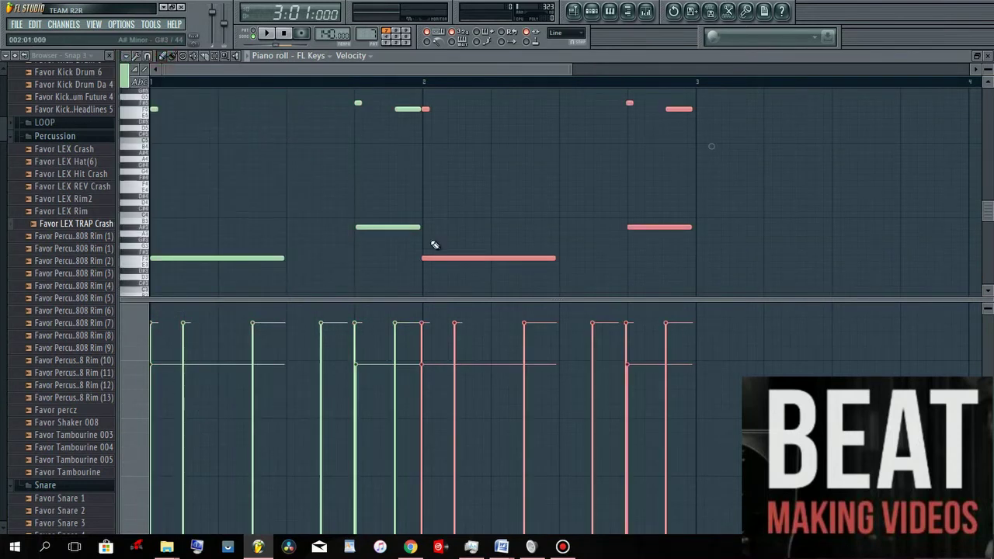
- Set the playlist loop region to span bars 3 and 4
left_click(574, 11)
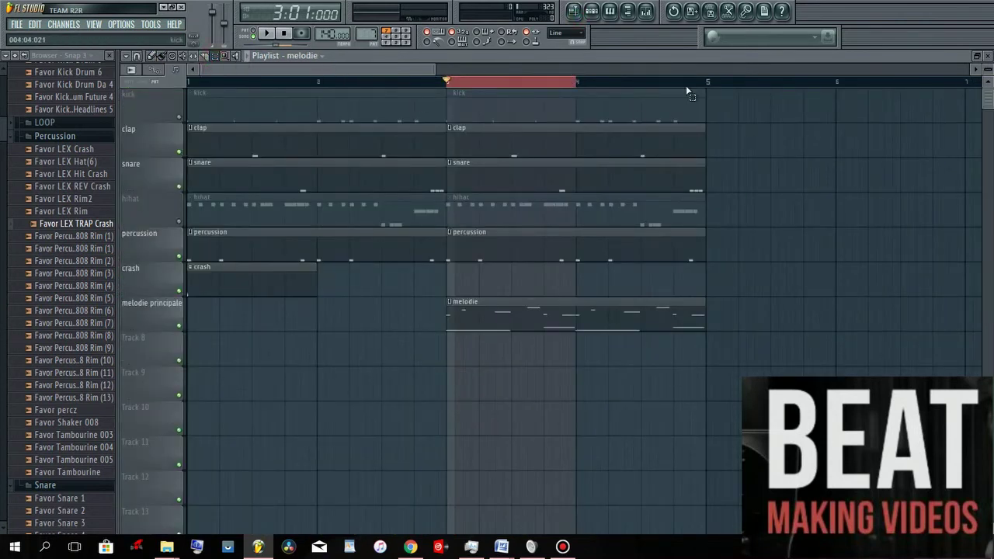
left_click_drag(686, 85, 702, 79)
left_click(445, 107)
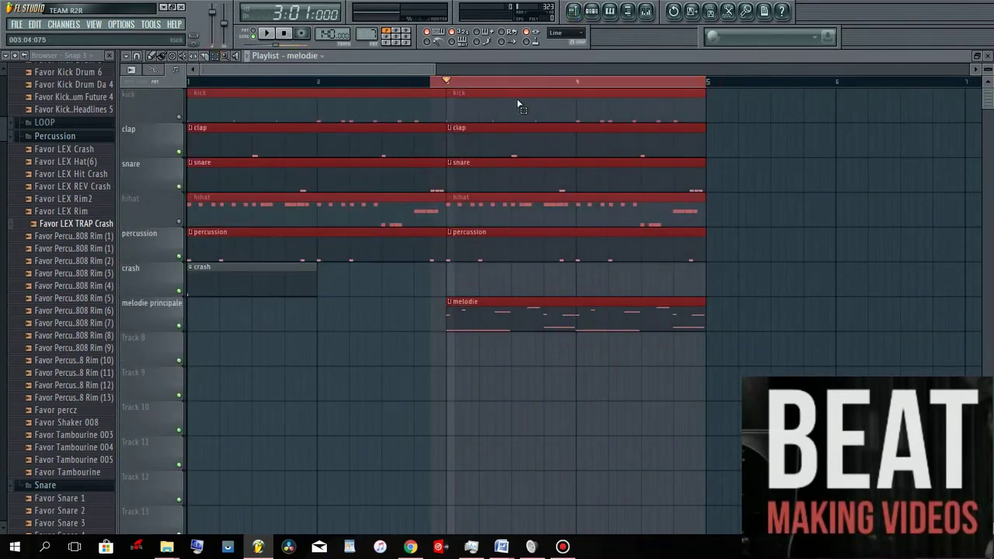
left_click_drag(448, 91, 706, 103)
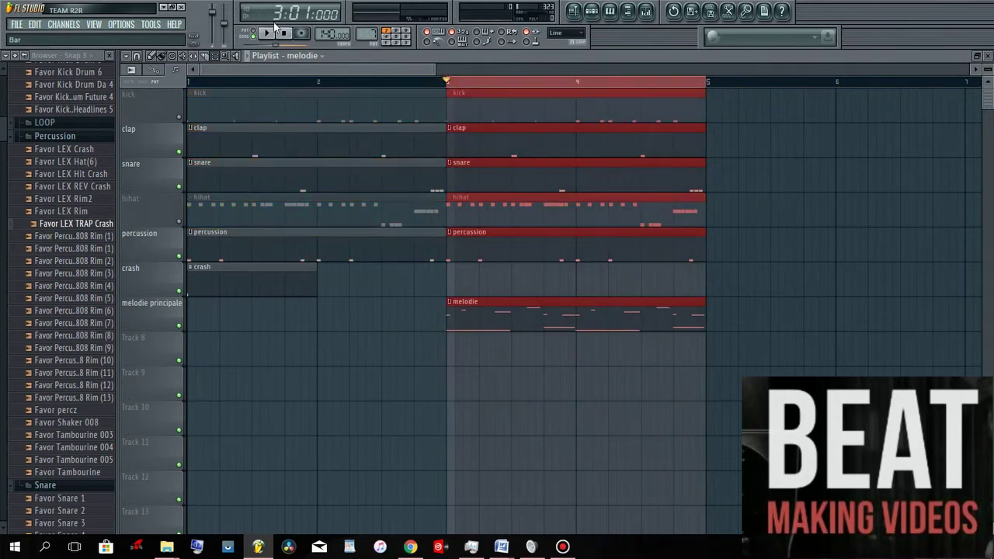
- Delete the A#3 bass notes in both bars of the FL Keys piano roll and redraw the F3 bass note at the start of bar 2
left_click(627, 12)
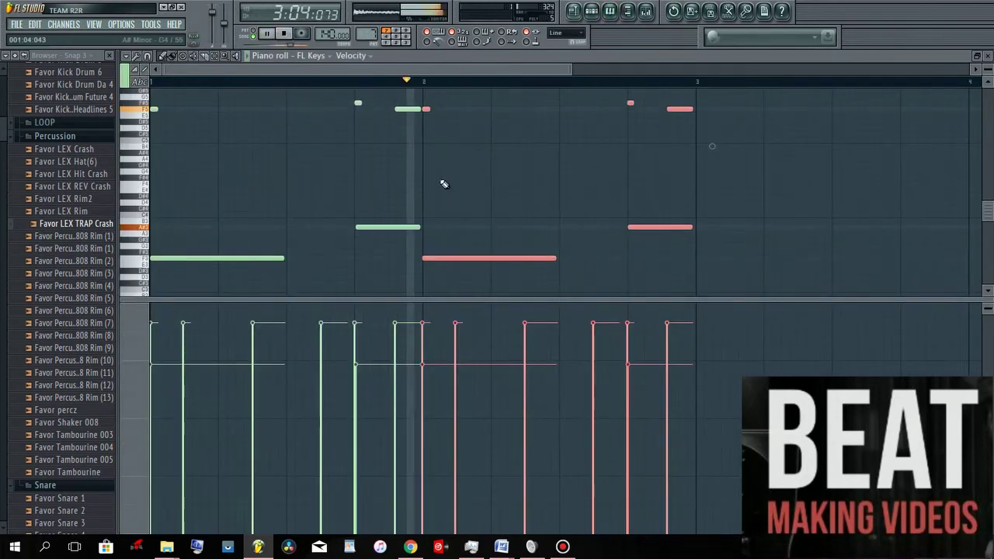
scroll(422, 166, "down", 1)
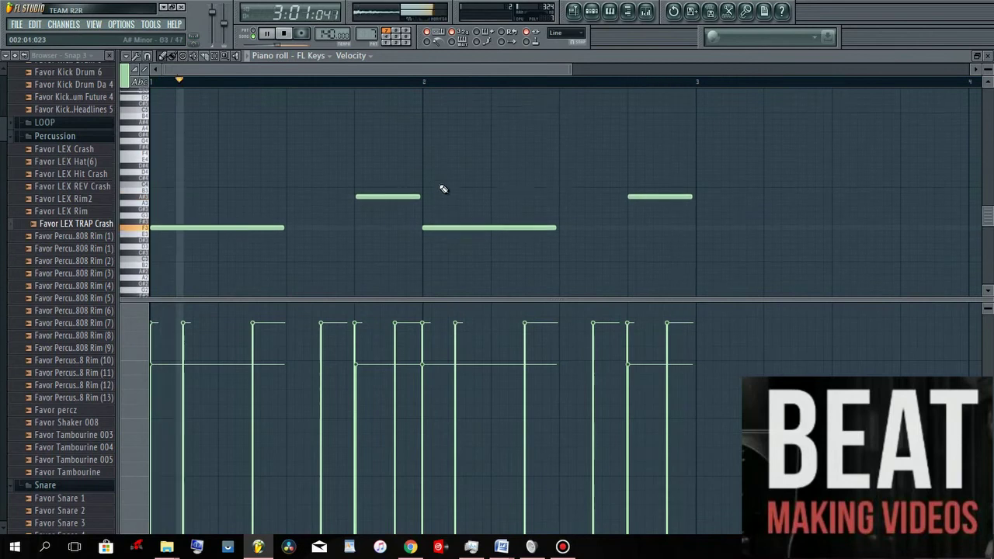
right_click(463, 238)
scroll(464, 116, "up", 3)
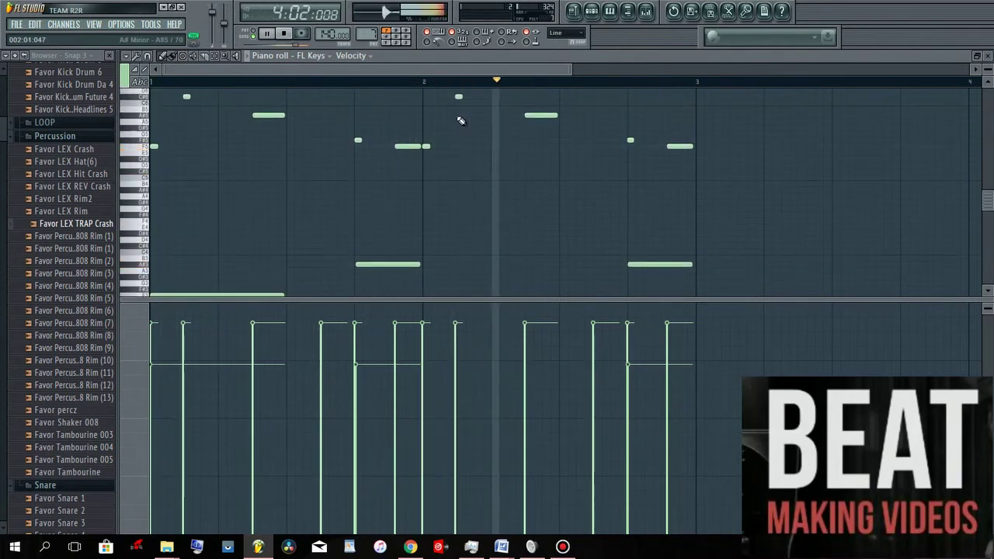
scroll(462, 101, "down", 2)
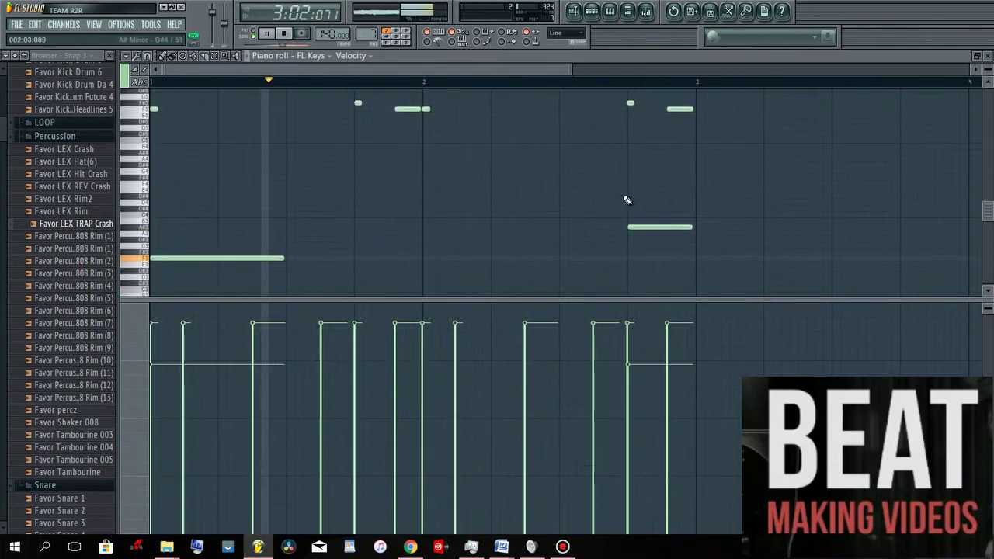
right_click(647, 227)
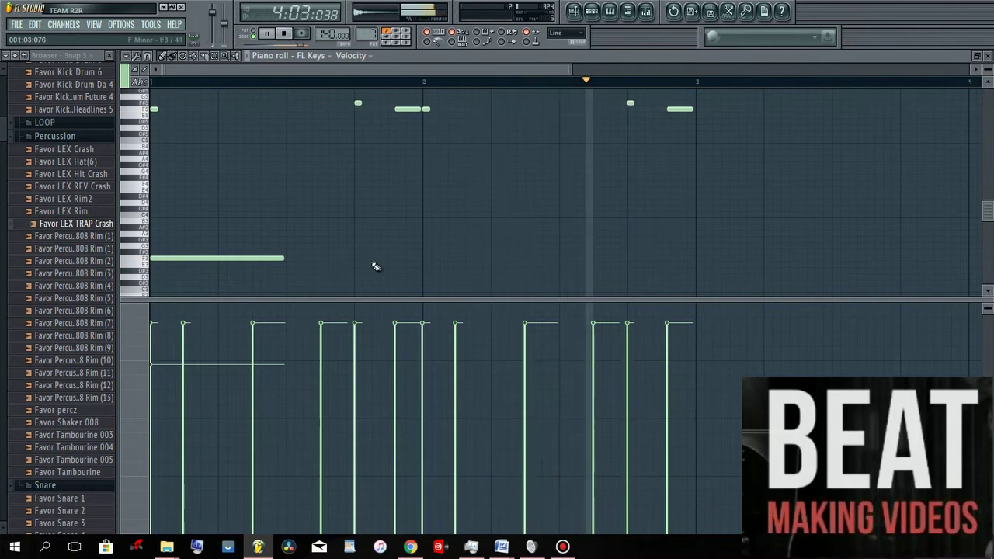
left_click(423, 260)
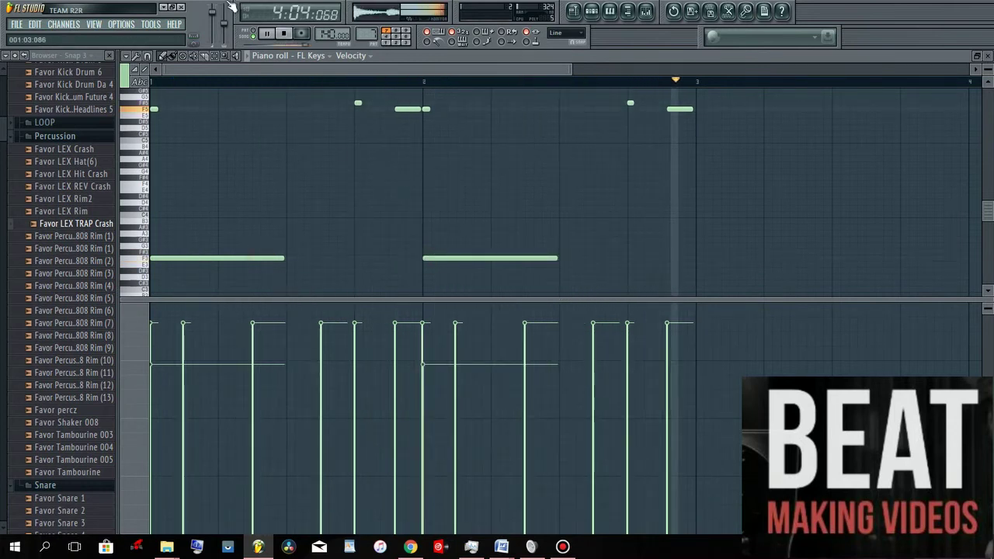
- Move the last melody note in bar 2 up to C#6 and slightly earlier, and lengthen the F5 note at the start of bar 2
scroll(266, 179, "up", 2)
scroll(268, 177, "up", 4)
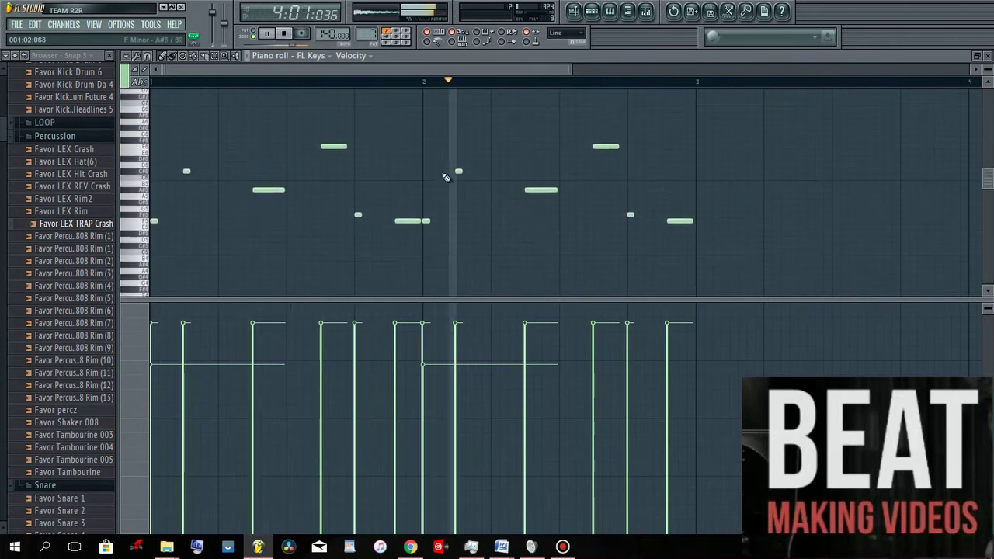
left_click(682, 159)
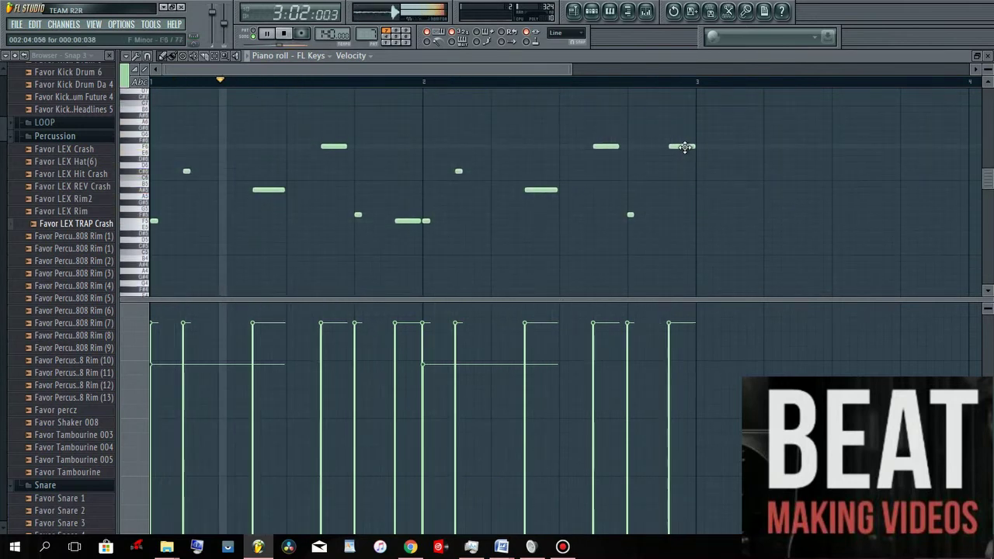
left_click_drag(684, 167, 676, 176)
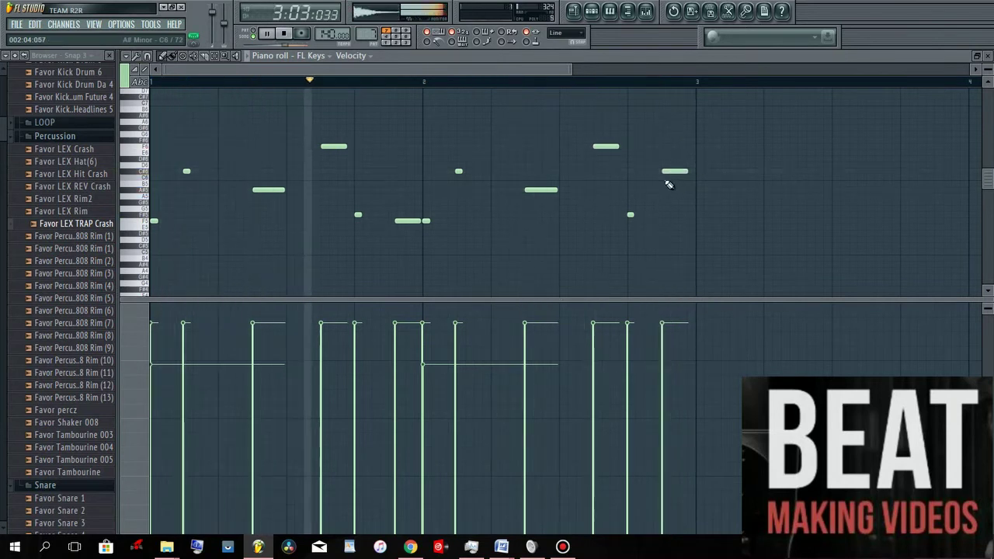
scroll(663, 190, "down", 1)
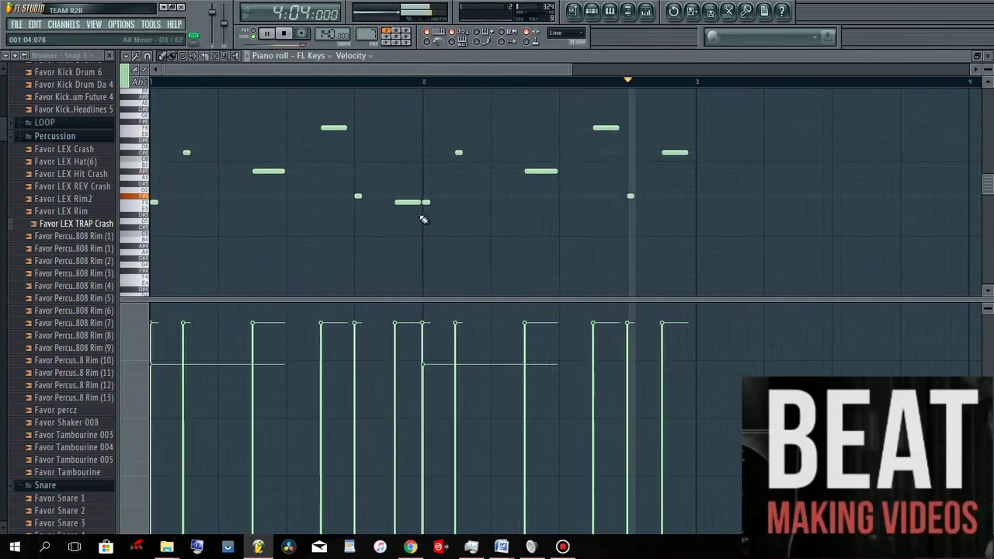
left_click(429, 203)
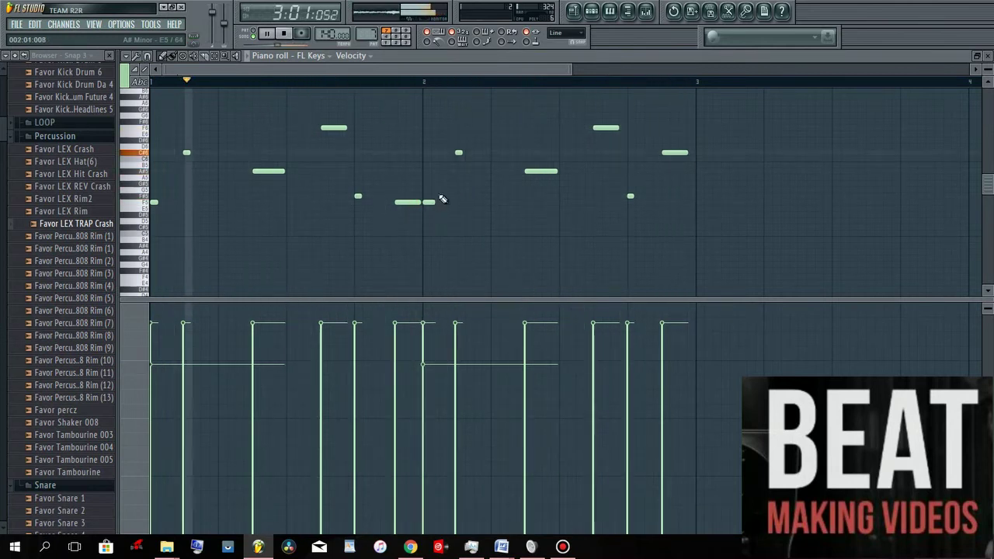
- Add an F#4 note at the start of beat 4 in bar 1, stretched to just over one beat
scroll(441, 170, "down", 2)
scroll(441, 170, "down", 4)
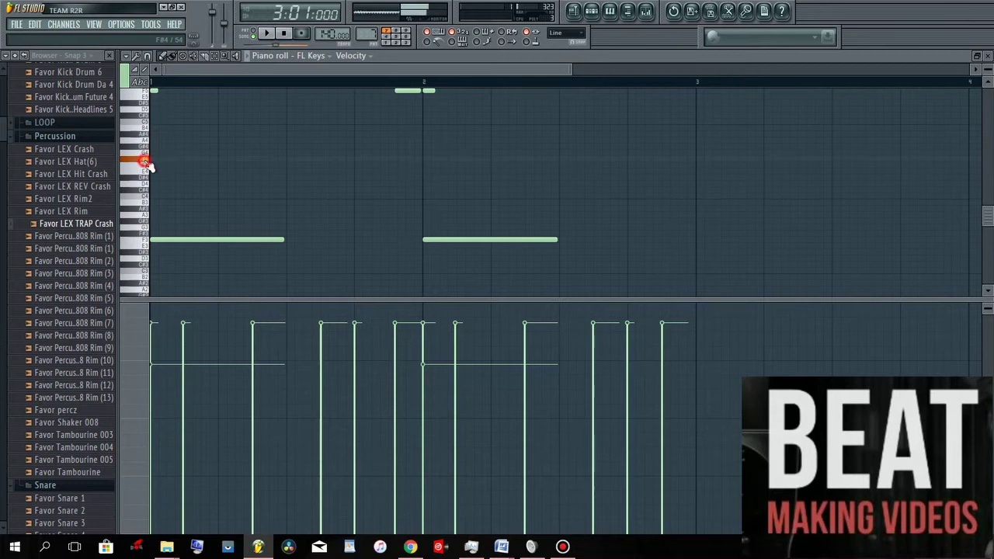
left_click(268, 34)
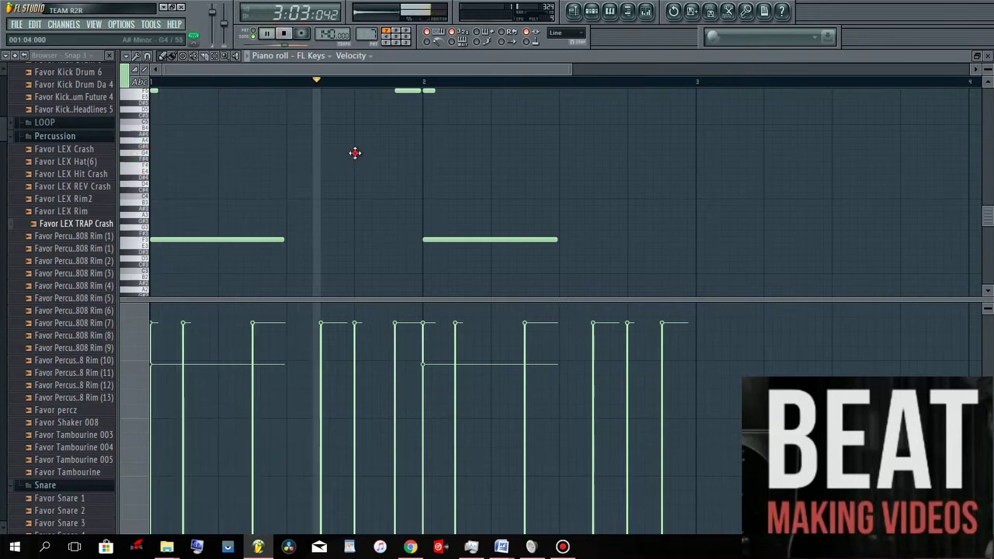
left_click(360, 152)
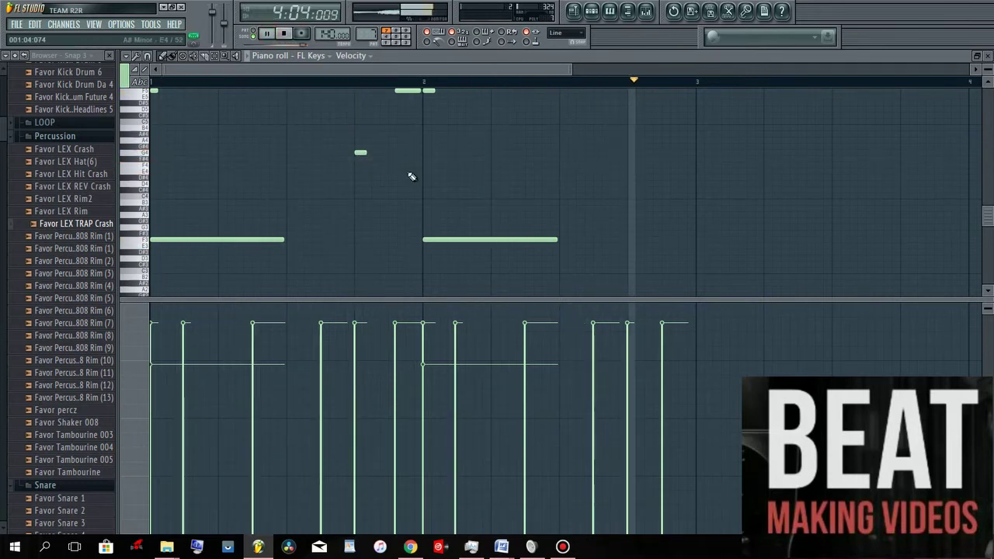
right_click(359, 153)
mouse_move(360, 160)
left_mouse_down()
mouse_move(422, 158)
mouse_move(362, 160)
left_mouse_up()
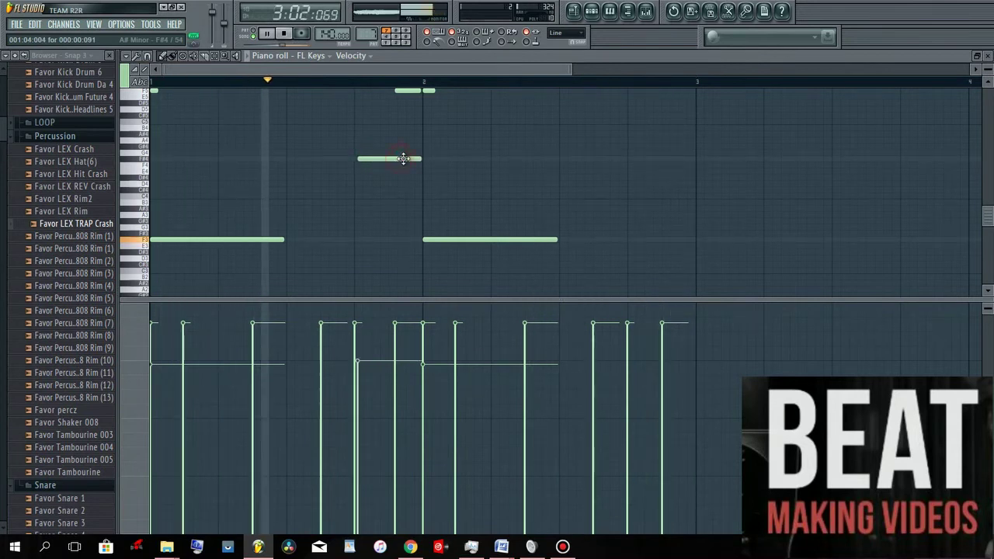
left_click_drag(416, 159, 422, 158)
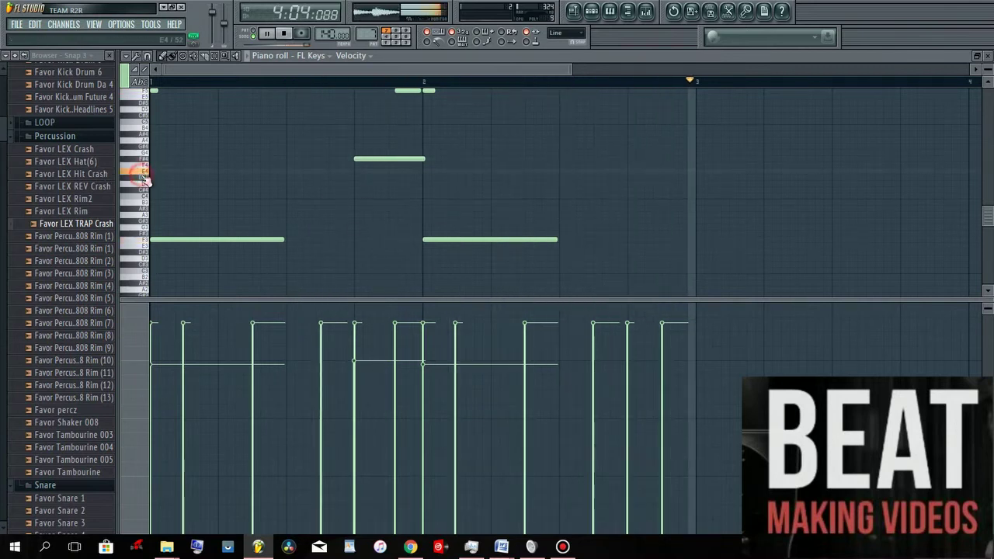
- Add a C#5 note just over one beat long, starting about halfway through beat 3 of bar 2
scroll(194, 153, "up", 2)
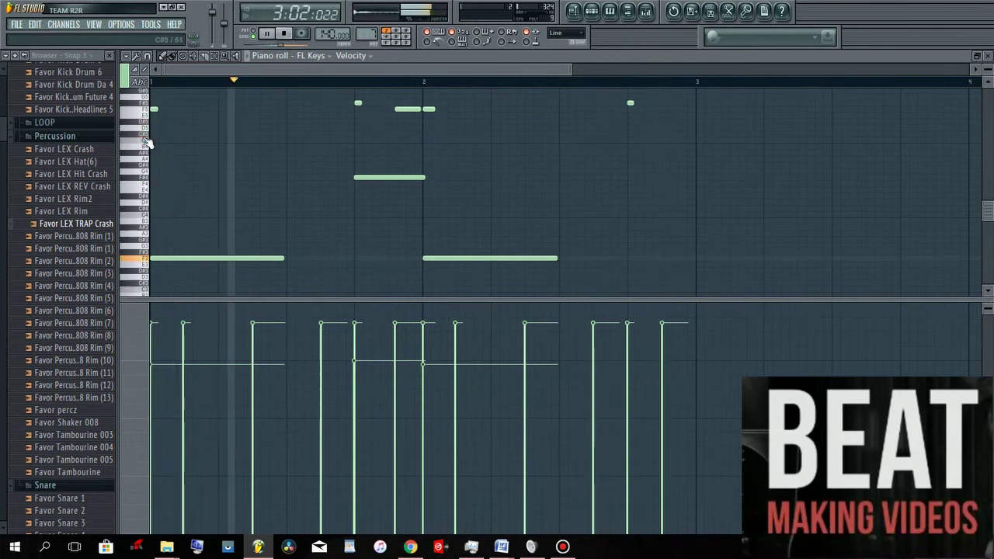
left_click(635, 129)
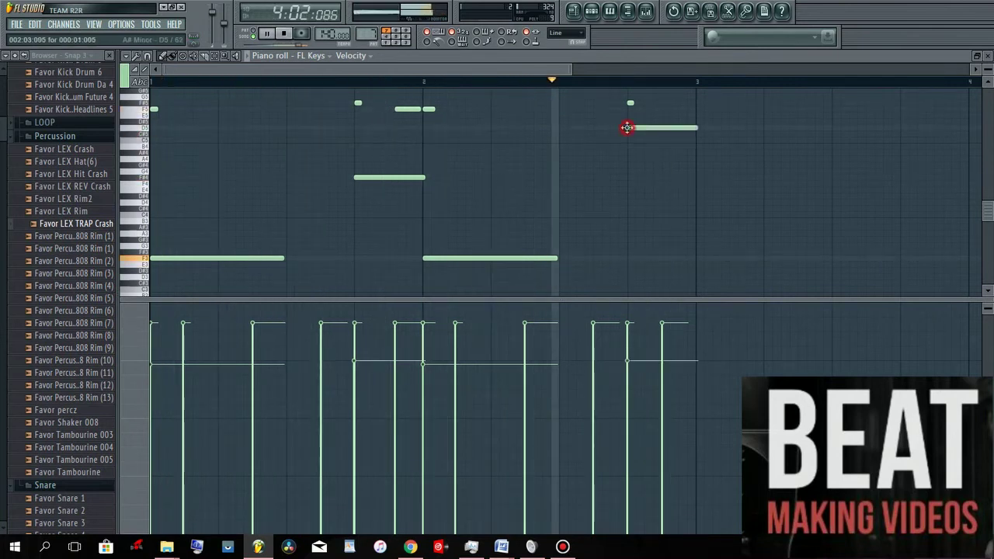
left_click_drag(636, 129, 605, 134)
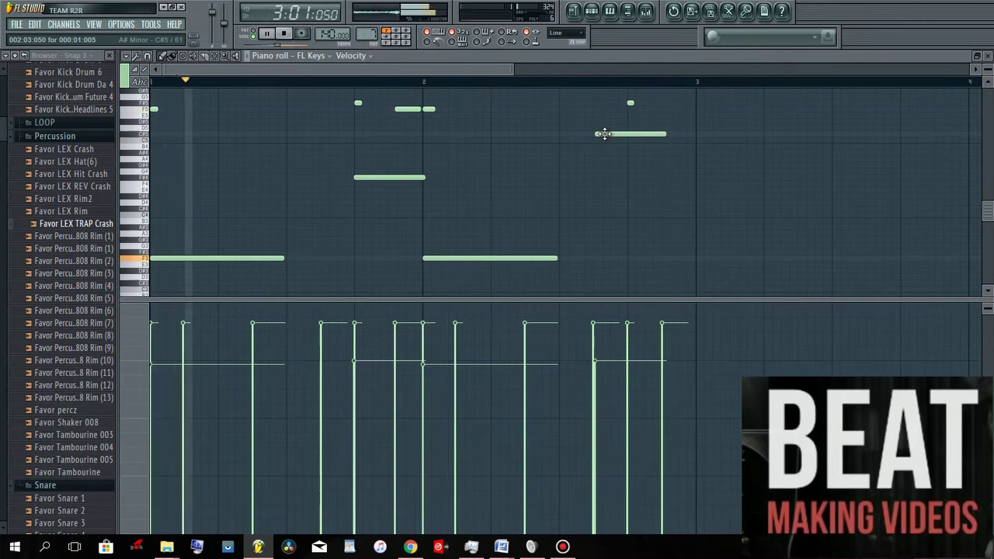
- Extend the C#5 note to the end of bar 2 and lengthen the F#4 note so it starts with the high note above it
left_click_drag(664, 134, 690, 134)
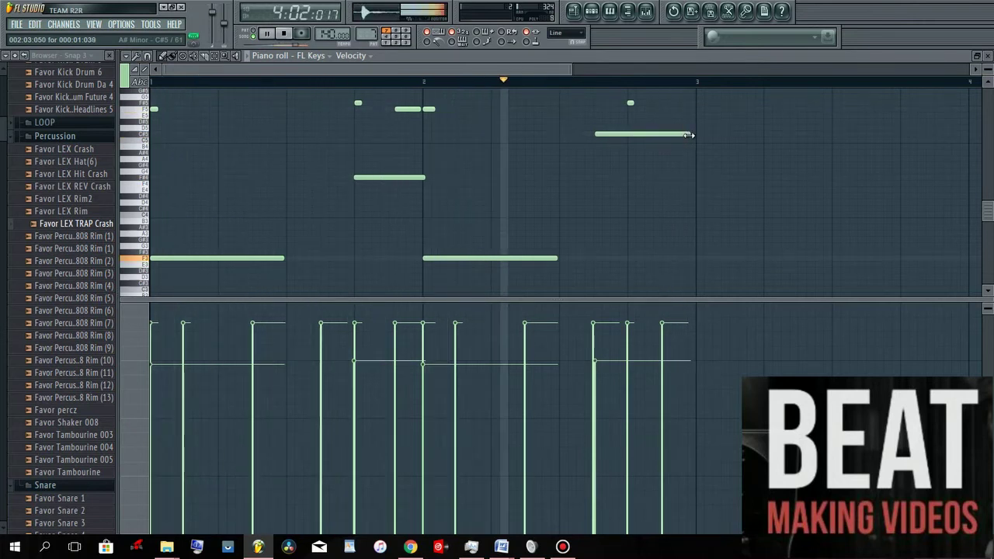
left_click_drag(382, 178, 421, 177)
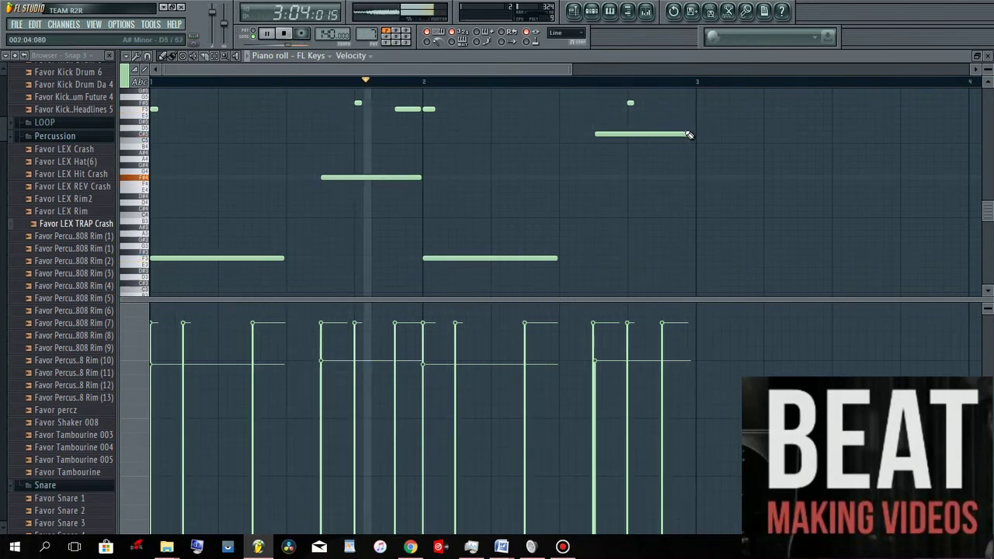
scroll(563, 222, "up", 5)
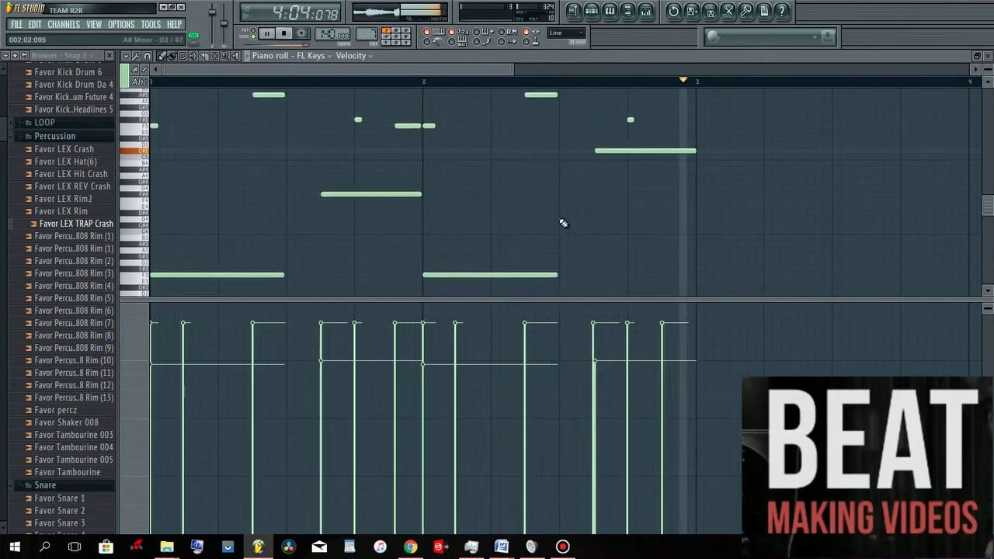
scroll(555, 206, "up", 1)
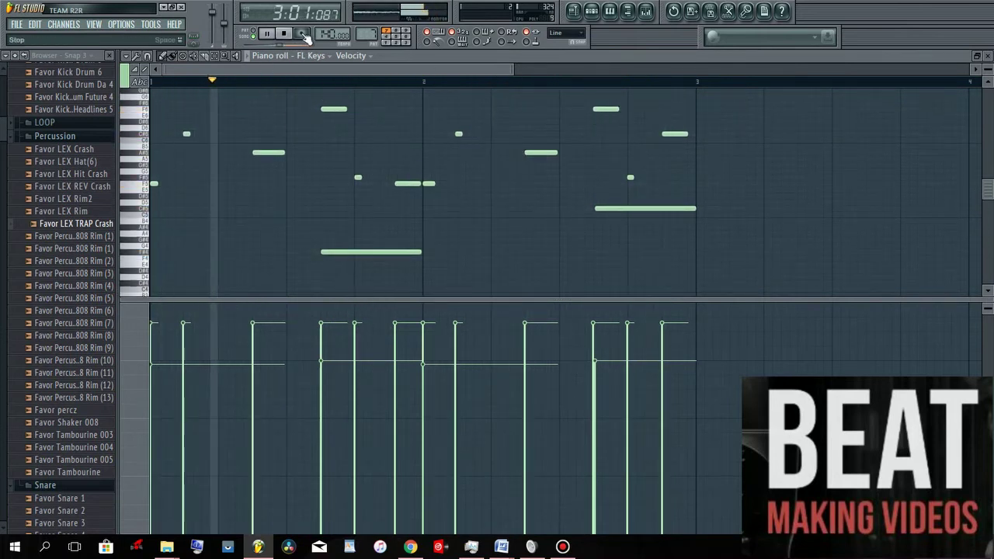
- Place a melodie clip at bar 1 on the melodie principale track in the playlist and clear the time selection
left_click(574, 11)
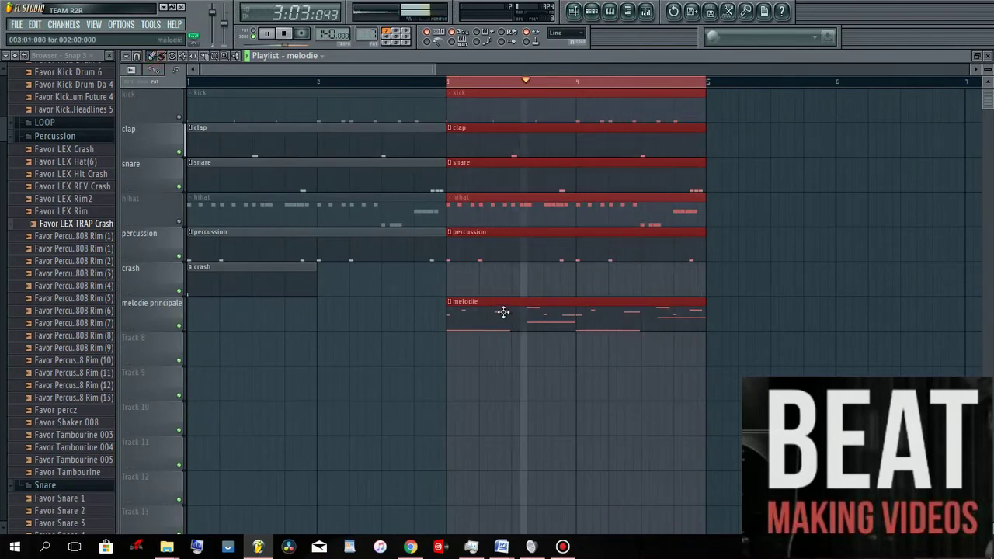
left_click(253, 313)
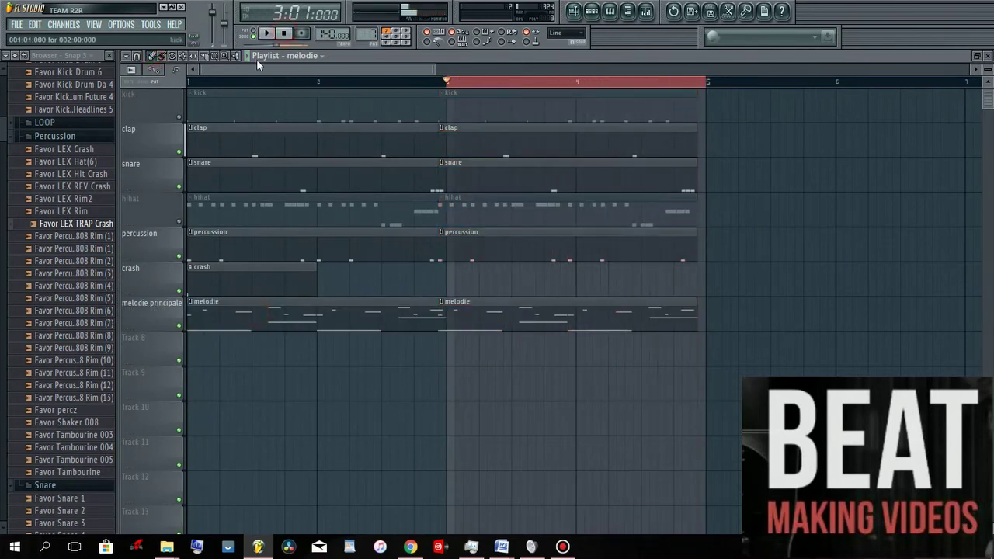
left_click(503, 84)
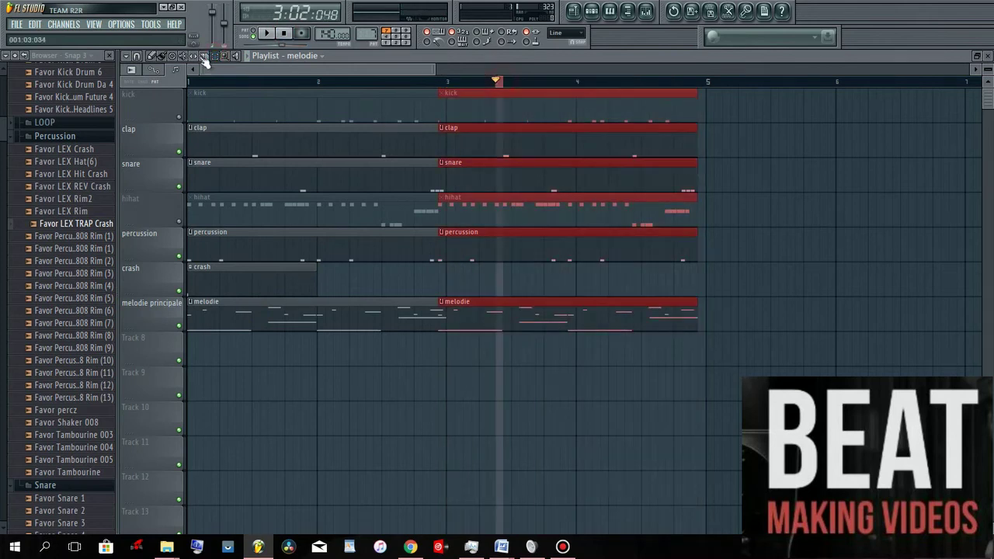
left_click(496, 83)
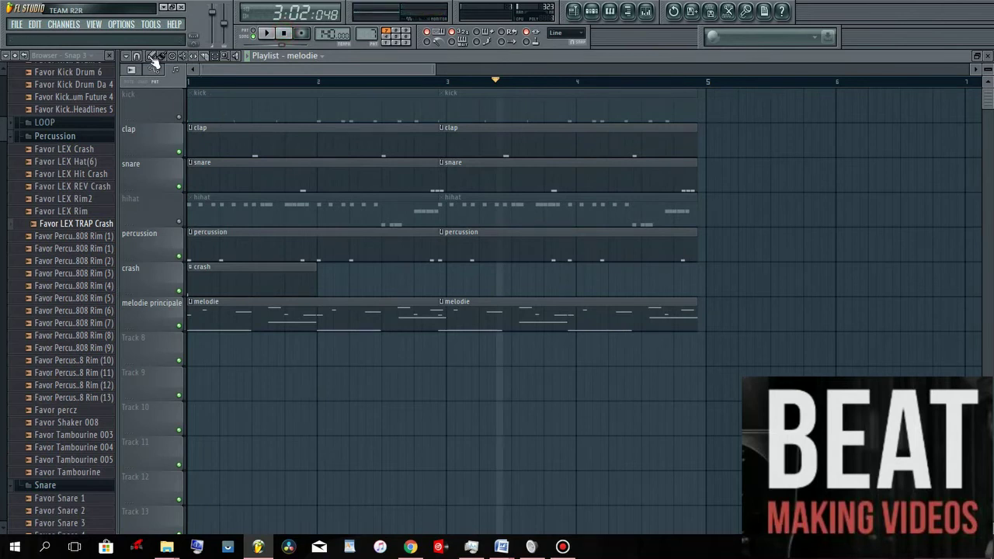
- Link the FL Keys channel to mixer Insert 1
left_click(648, 12)
right_click(350, 257)
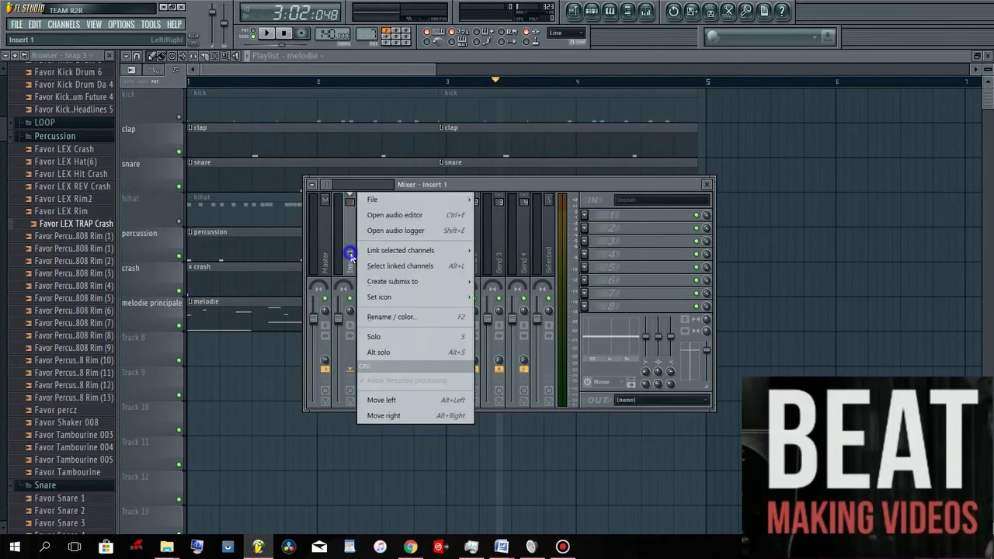
left_click(526, 250)
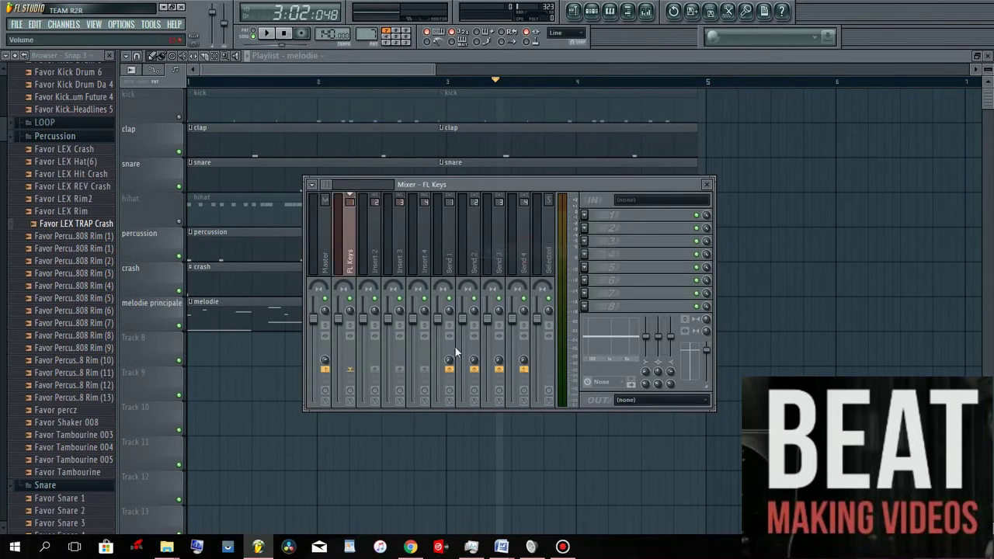
- Add Fruity Parametric EQ 2 to the first FL Keys effect slot and boost high-shelf band 7 by about 8.5 dB
left_click(586, 216)
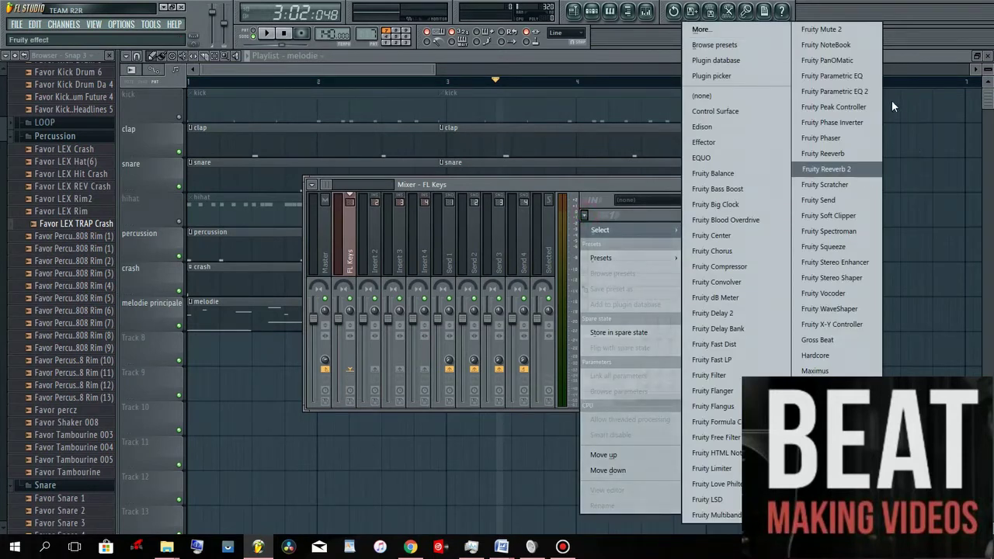
left_click(861, 91)
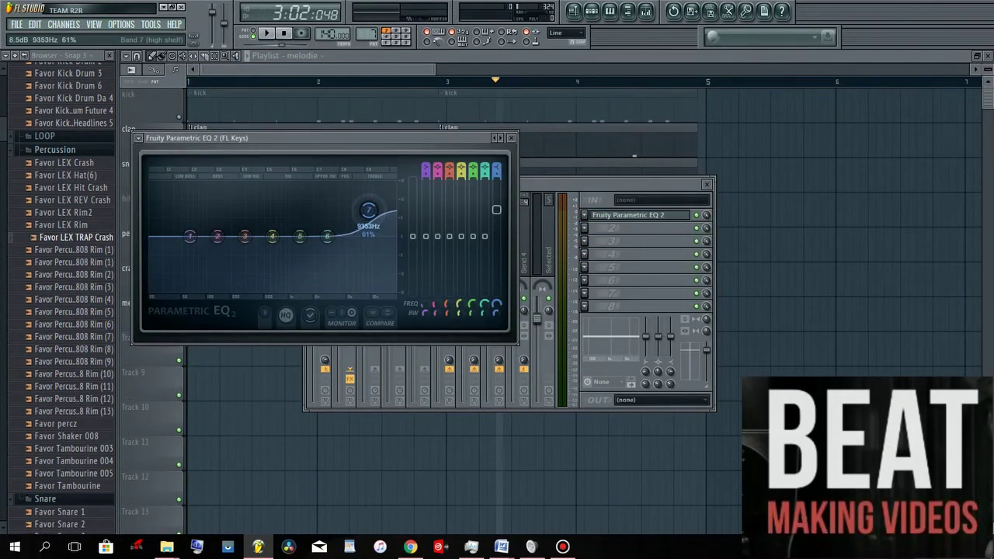
left_click(268, 35)
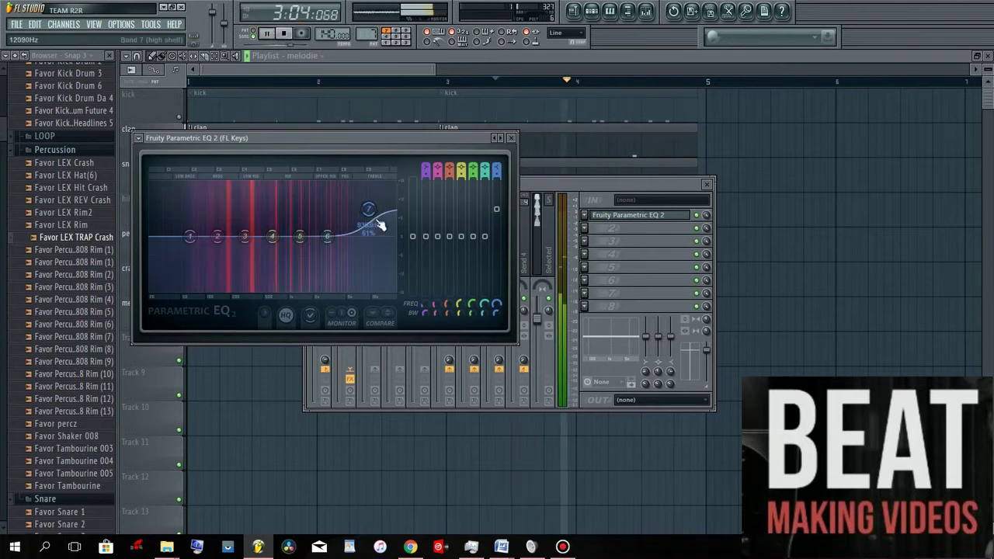
left_click(511, 138)
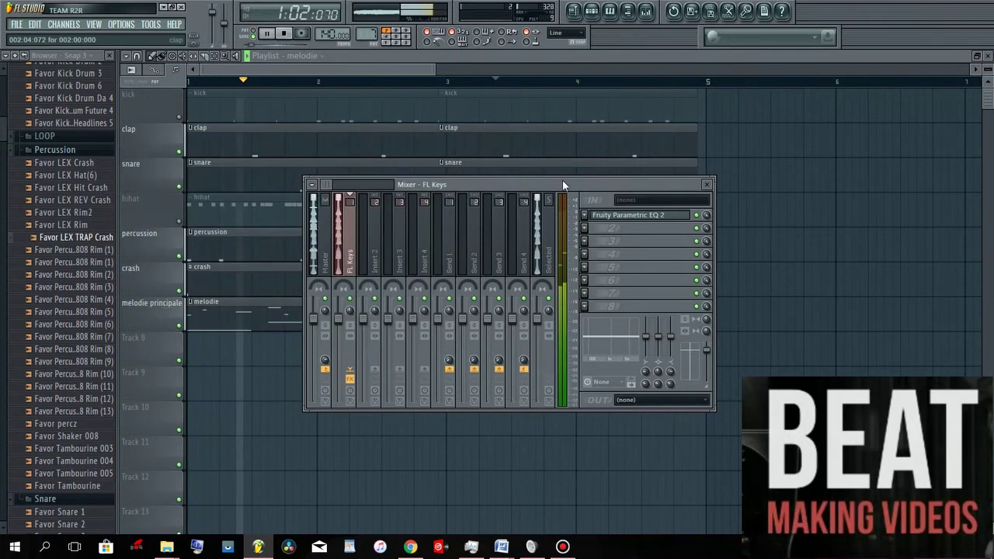
- Add Fruity Reeverb 2 and Fruity Delay Bank to the second and third FL Keys effect slots, and return to the playlist
left_click(591, 226)
left_click(845, 171)
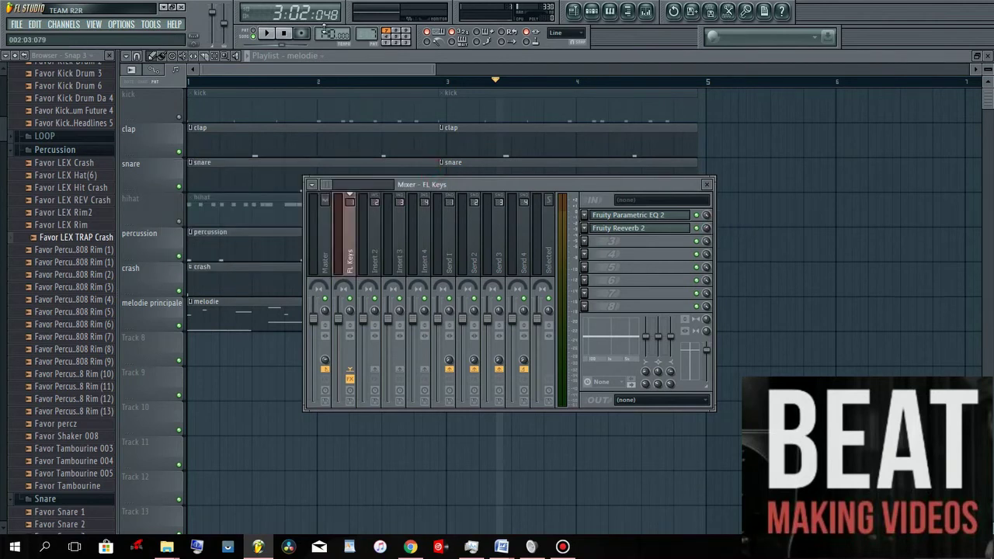
left_click(285, 34)
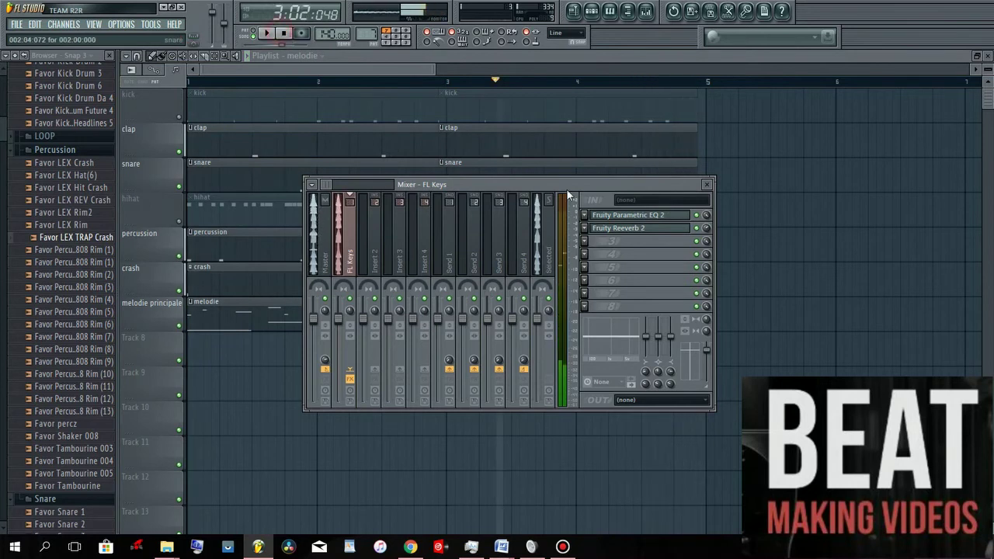
left_click(586, 242)
mouse_move(590, 240)
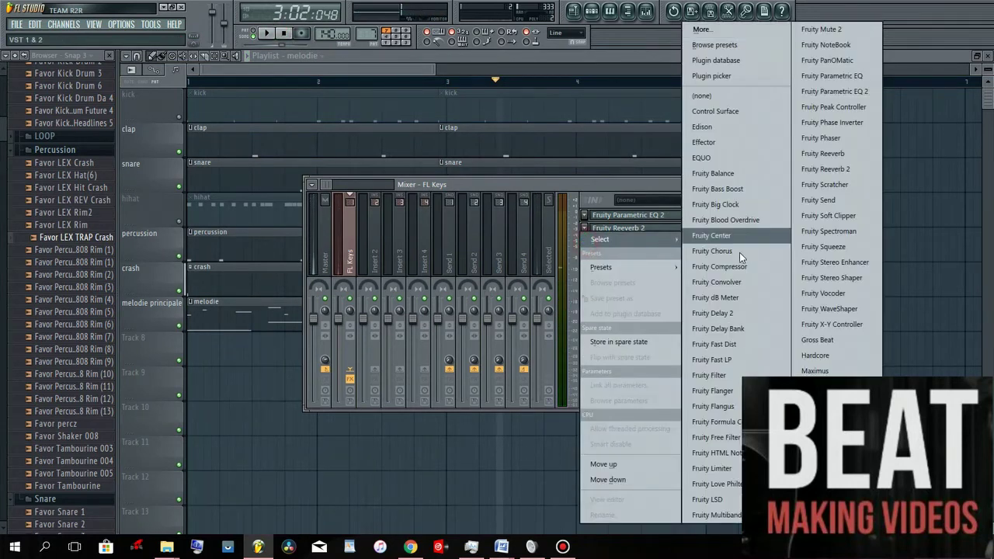
left_click(741, 329)
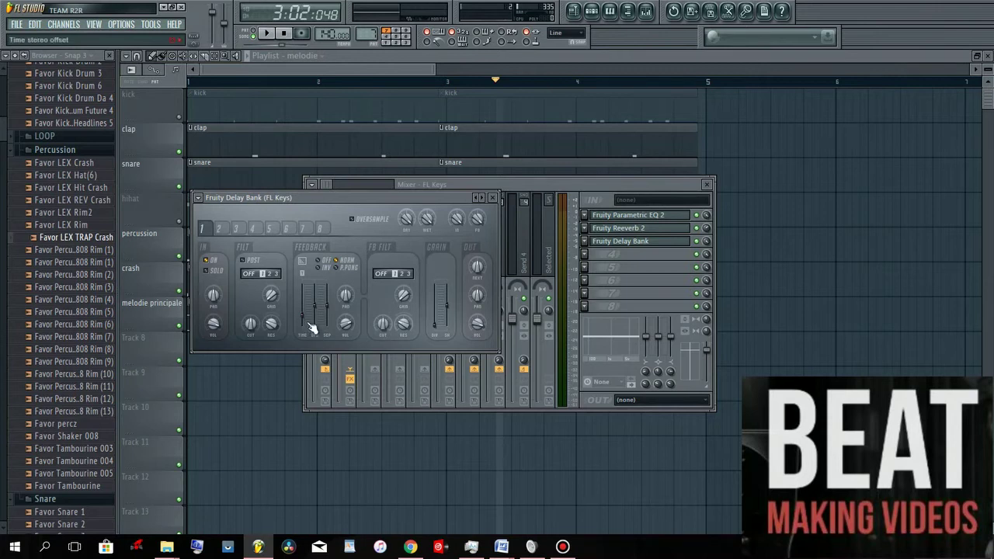
left_click(497, 199)
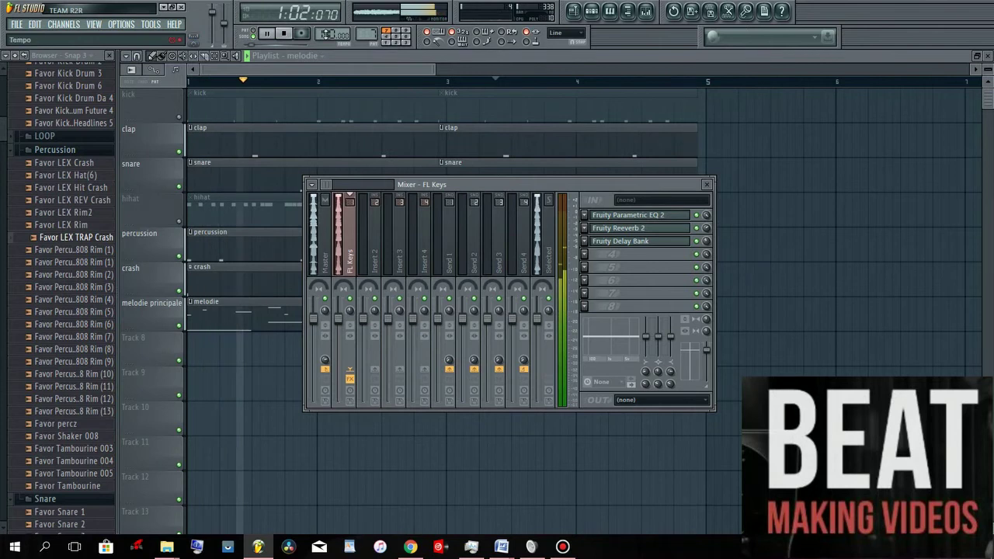
left_click(361, 69)
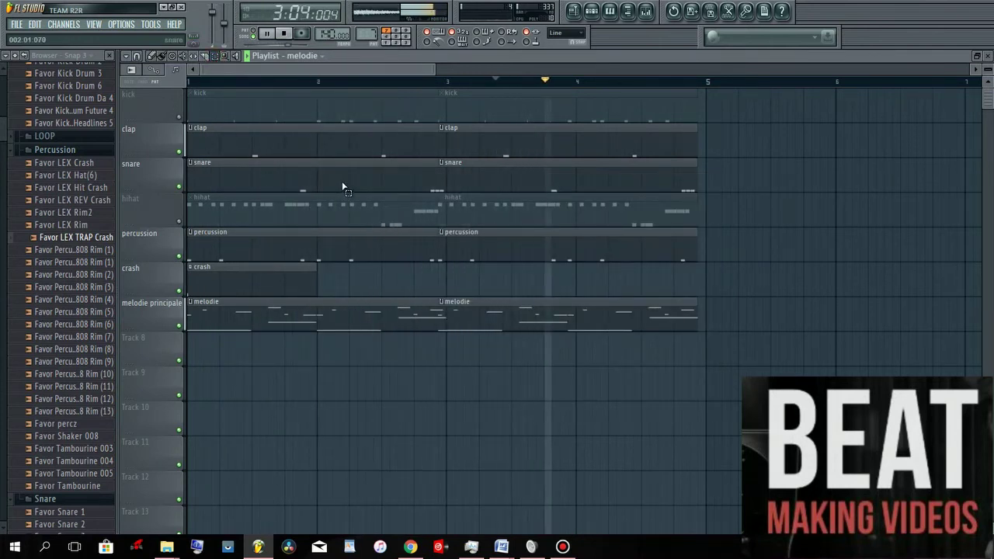
- Align the second group of pattern clips so it starts exactly at bar 3
left_click_drag(475, 89, 673, 331)
left_click_drag(550, 204, 539, 195)
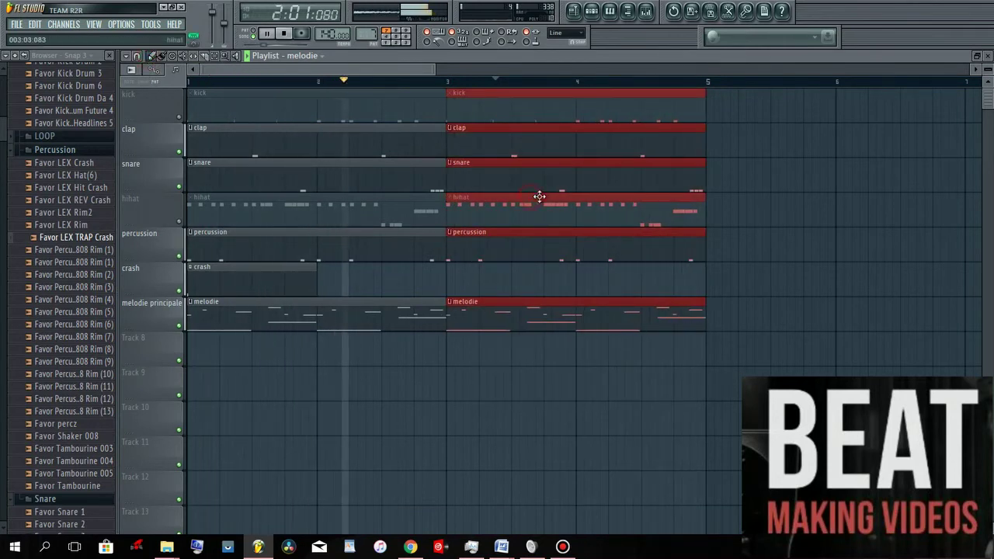
left_click(310, 376)
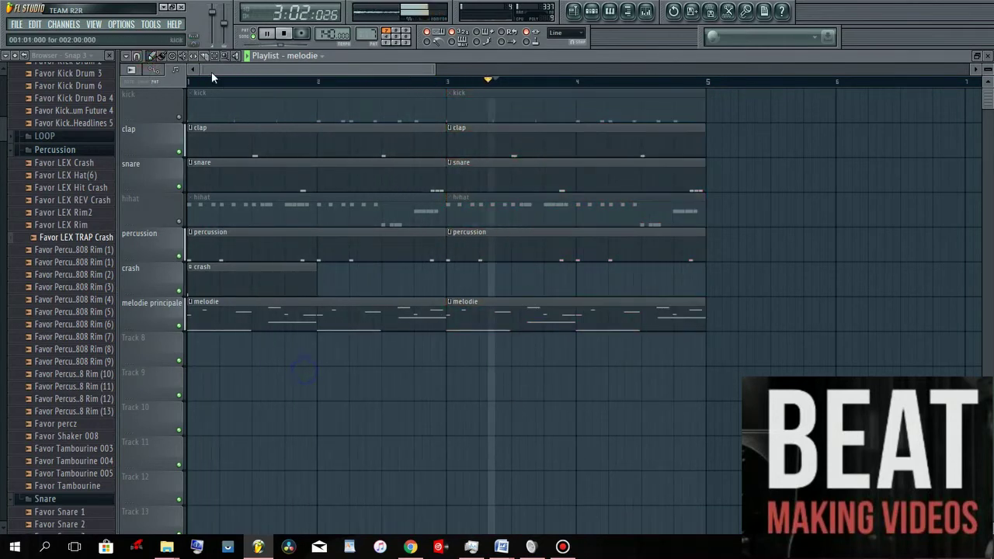
- Move all playlist clips so they start at bar 4 and place an intro melodie clip at bar 1
left_click_drag(202, 101, 687, 377)
left_click_drag(269, 120, 657, 136)
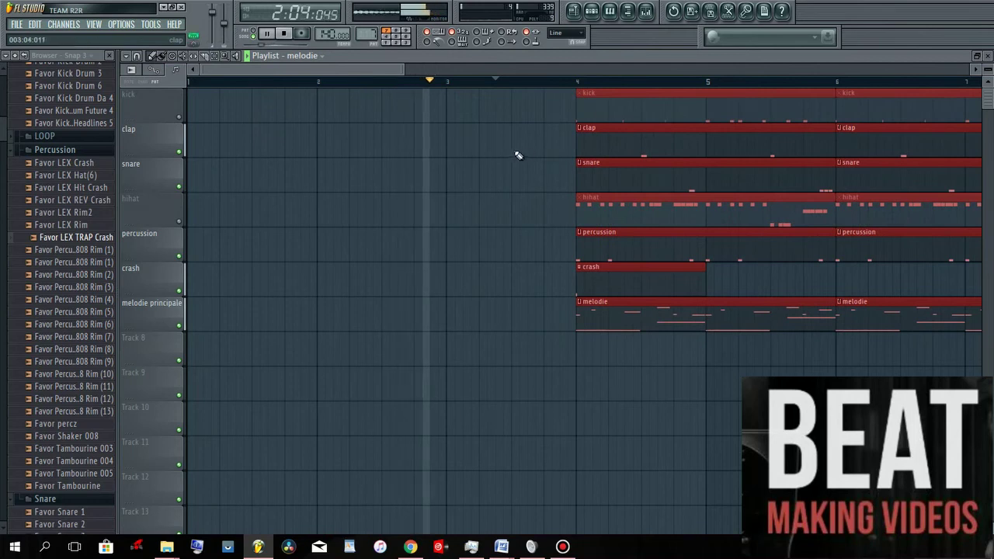
left_click(590, 307)
left_click_drag(388, 318, 117, 354)
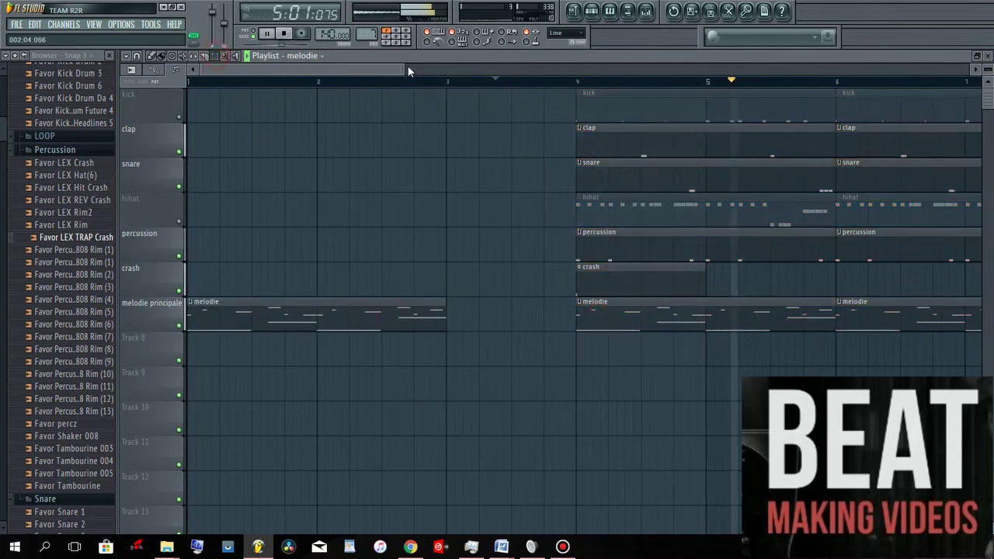
- Move the full-beat clips back to start at bar 3, directly after the intro melodie clip
left_click_drag(404, 69, 579, 74)
left_click_drag(395, 99, 761, 353)
left_click_drag(418, 164, 375, 173)
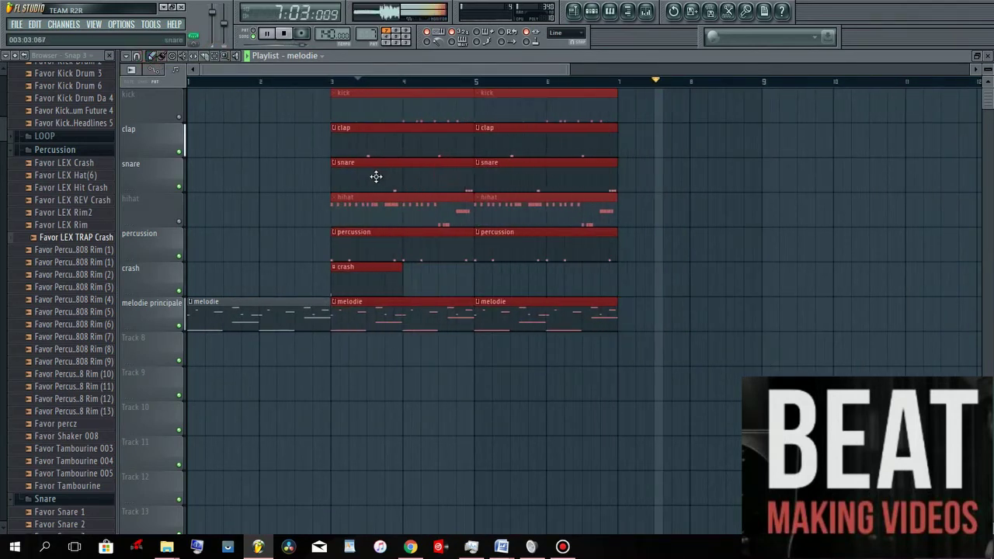
left_click(524, 118)
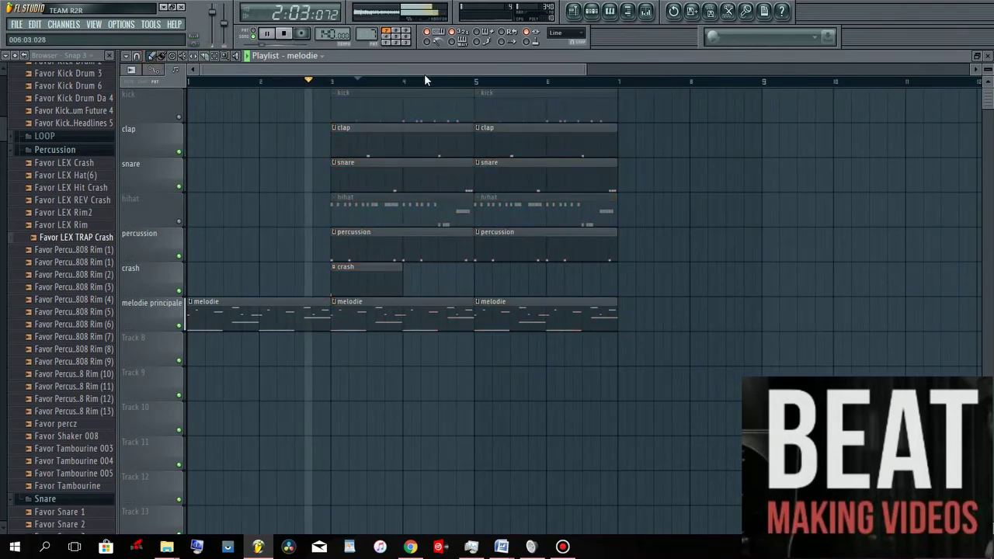
- Duplicate all clips in bars 3 to 6 so the copy starts at bar 7
left_click(349, 275)
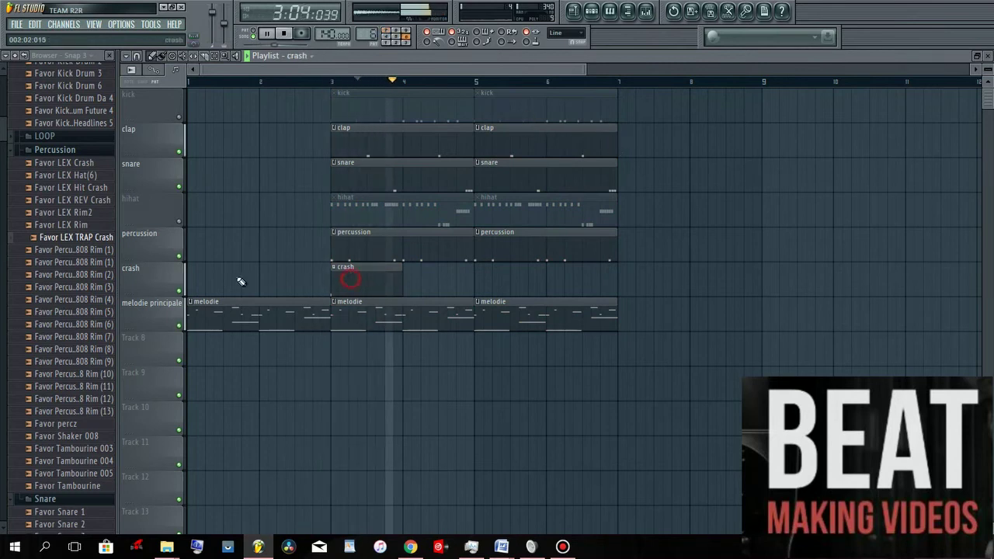
left_click(203, 56)
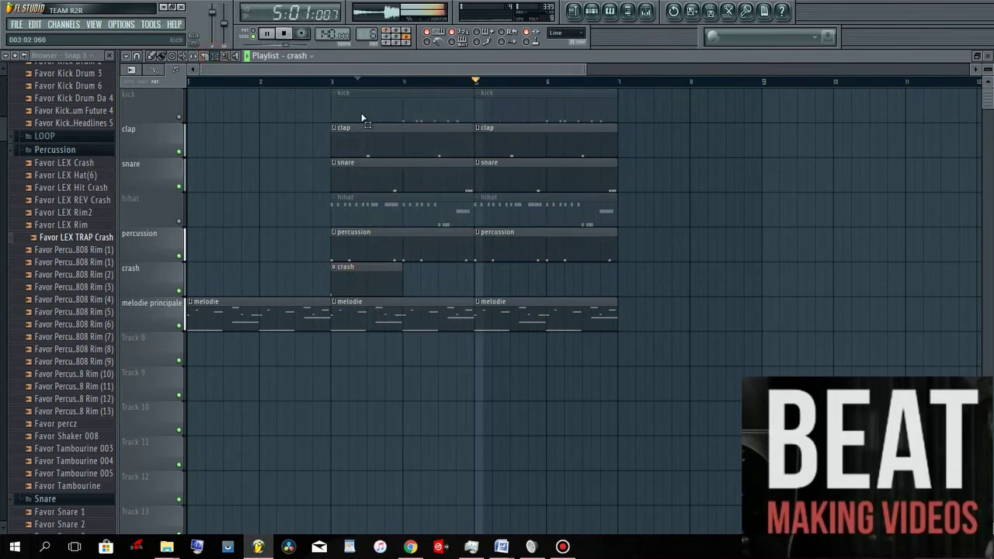
left_click_drag(350, 90, 615, 330)
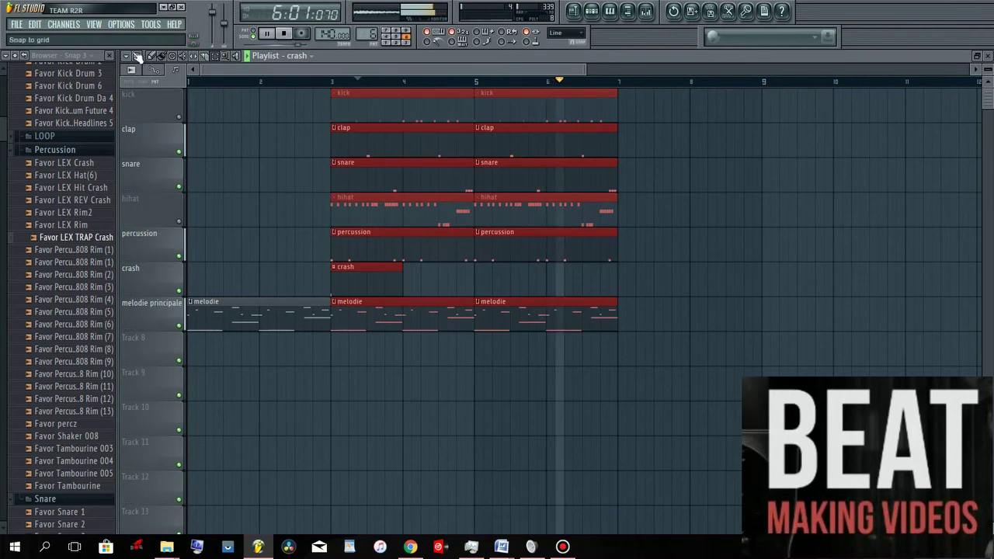
left_click(126, 56)
mouse_move(194, 70)
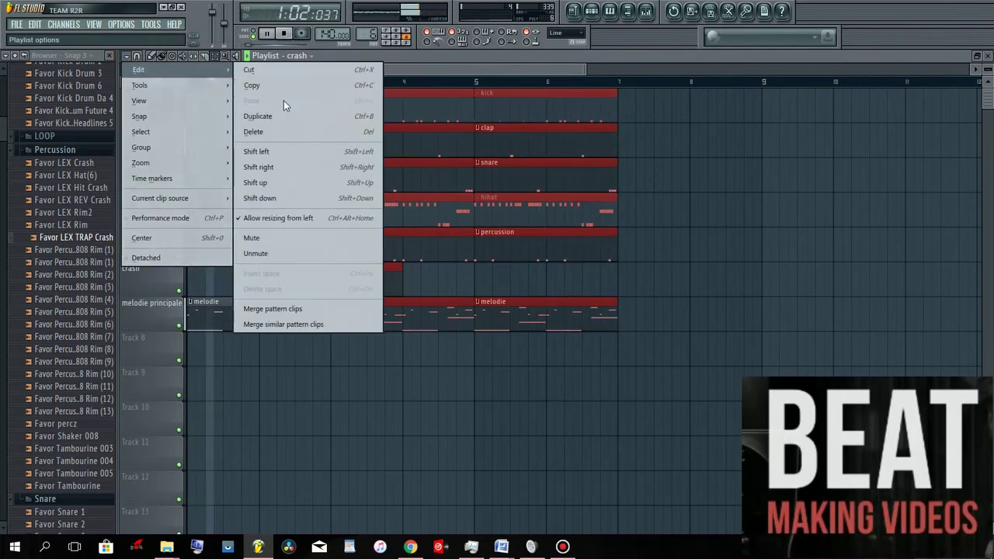
left_click(284, 116)
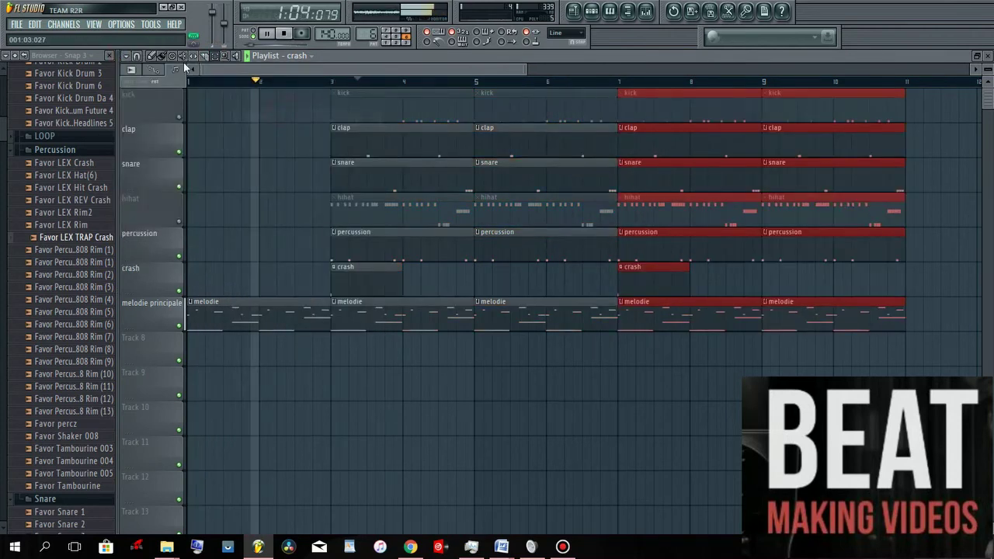
left_click(518, 388)
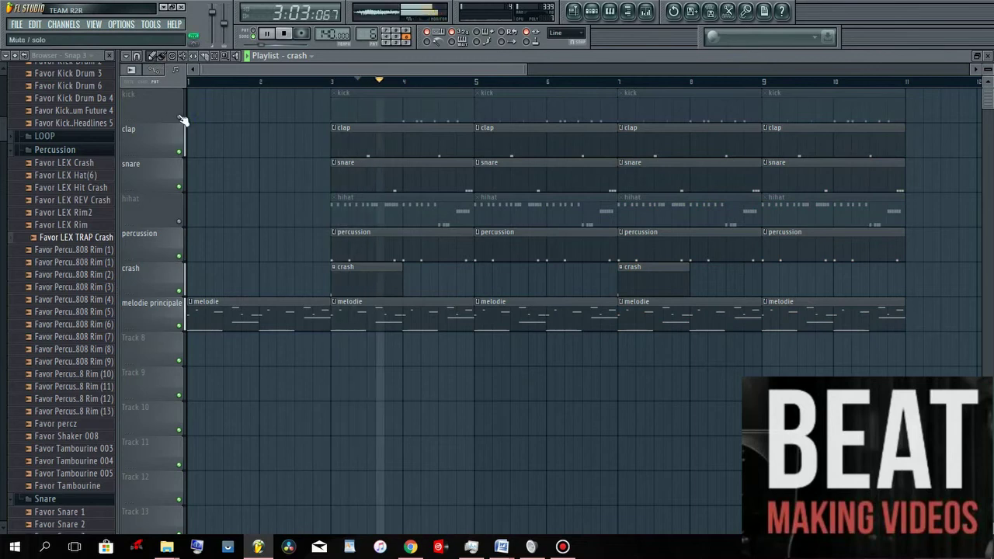
- Unmute the kick and hihat tracks, removing kick clips from bars 3 to 6 and hihats before bar 6 beat 3
left_click_drag(379, 103, 496, 109)
right_click(495, 108)
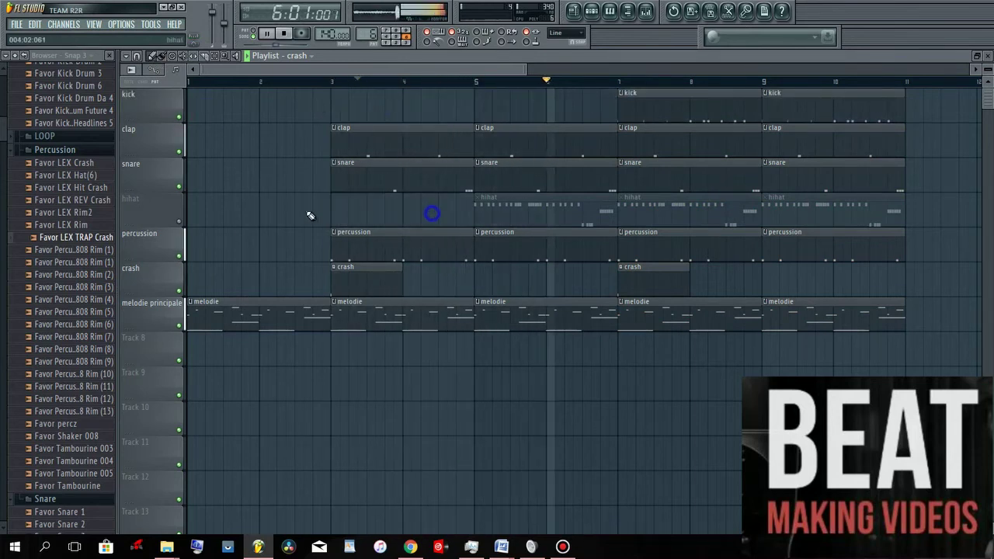
left_click_drag(372, 203, 583, 211)
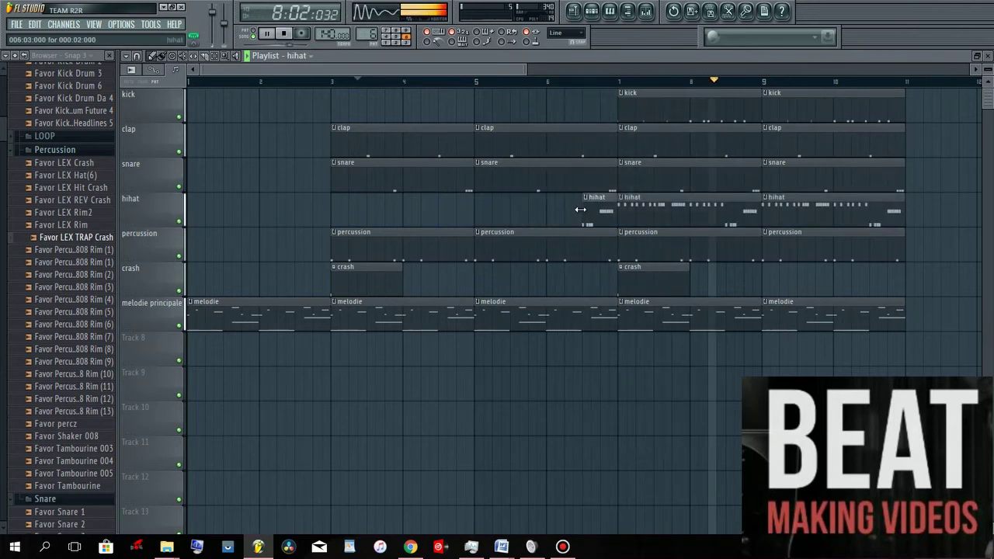
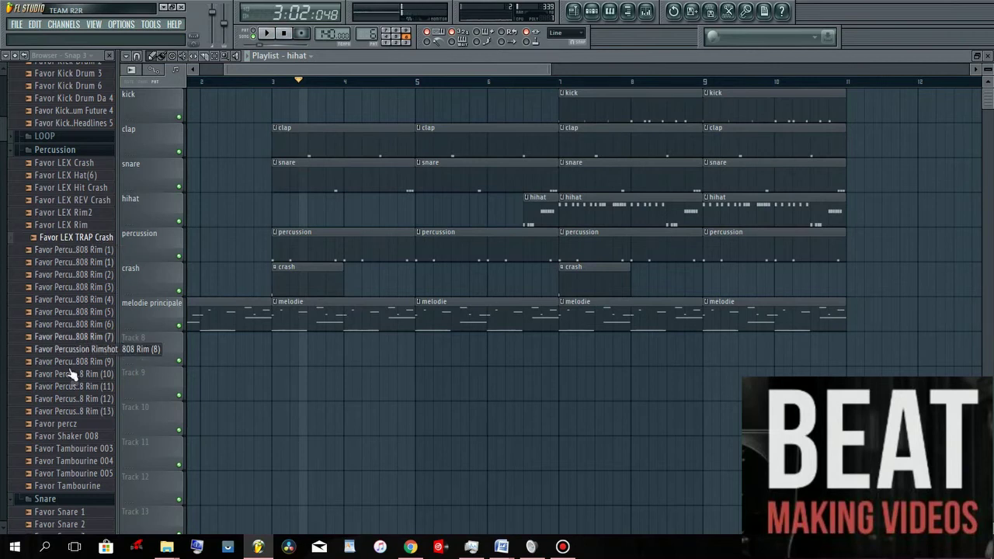
- Add the Favor SFX 1 sample from the Fx folder as a new channel and create a pattern named effet
scroll(11, 140, "up", 8)
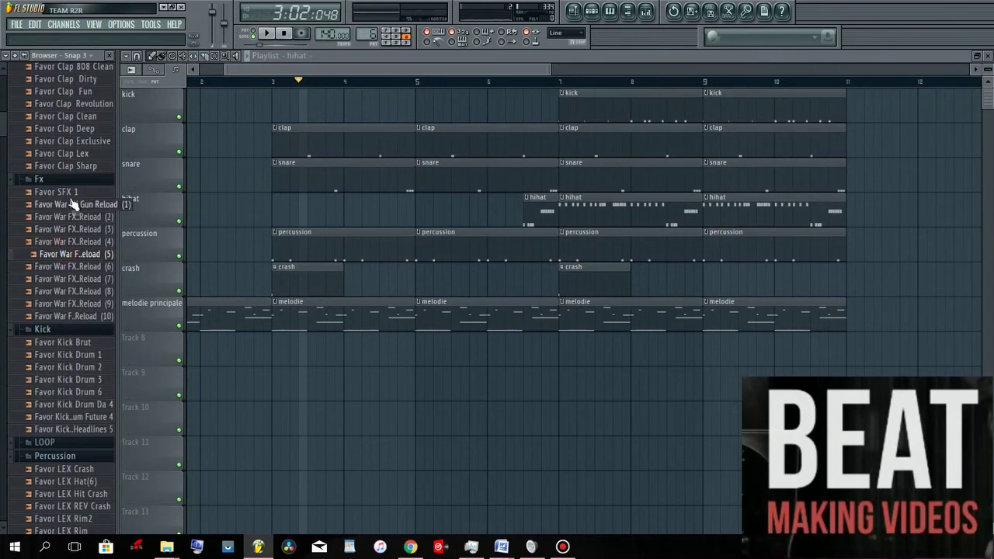
right_click(70, 202)
left_click(101, 209)
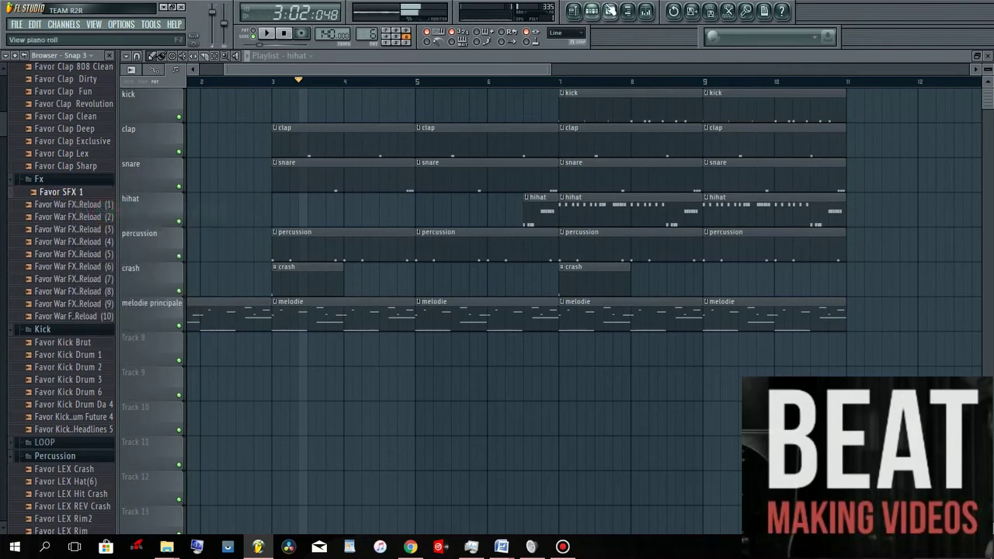
left_click(592, 11)
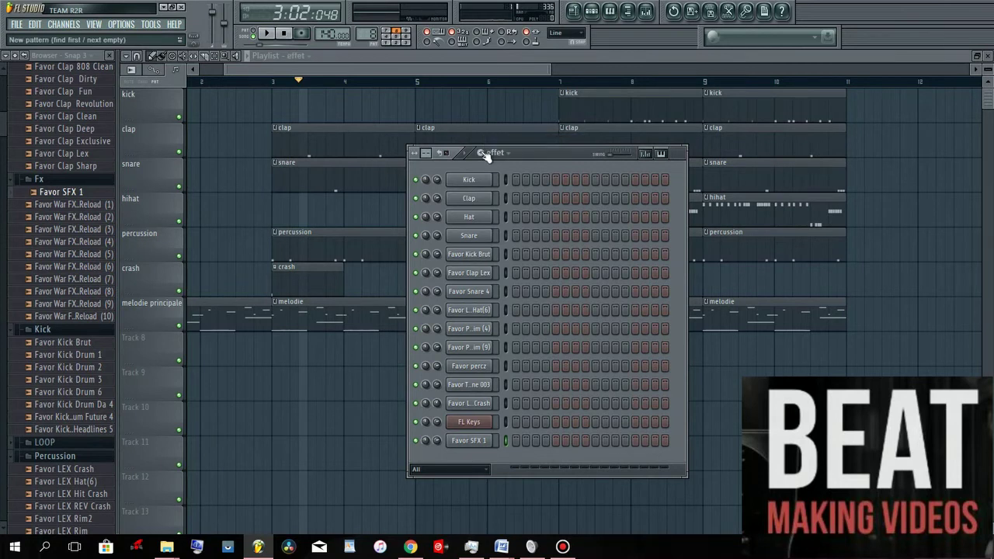
- Name Track 8 sfx and record a C5 Favor SFX 1 note into an effet clip placed at bar 6
right_click(154, 359)
left_click(187, 260)
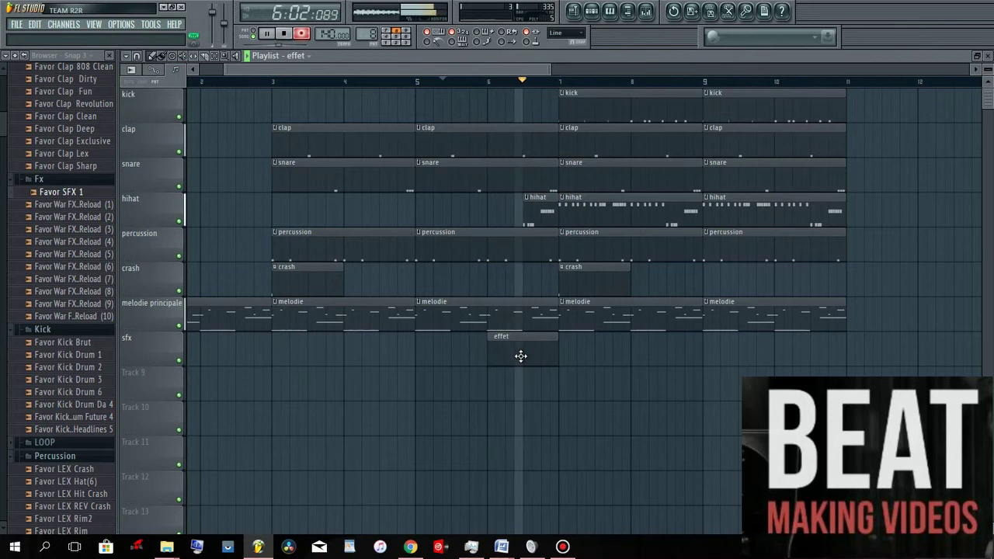
key("space")
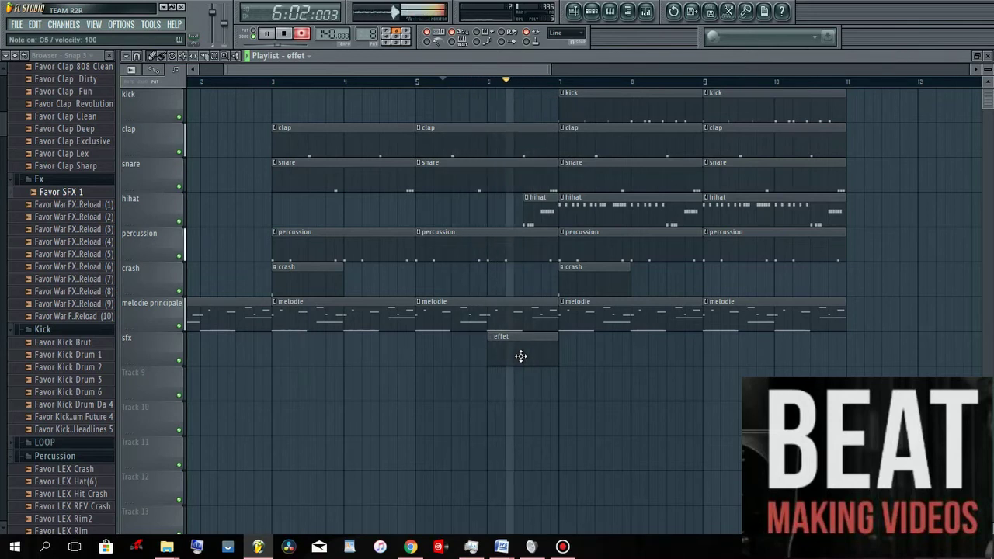
key("space")
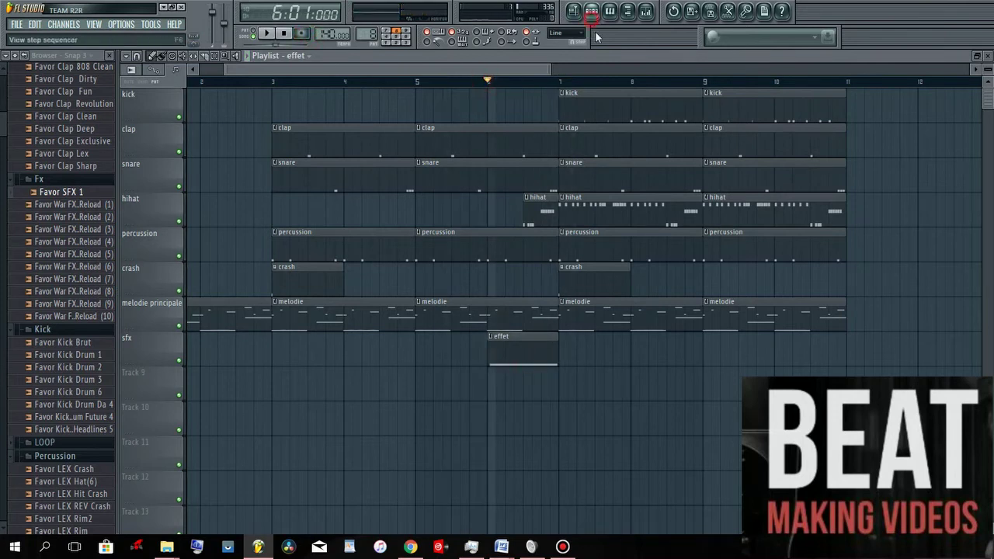
- In the Favor SFX 1 piano roll, align the C5 note to the start of bar 1 and add a quieter C5 note at bar 2
left_click(575, 443)
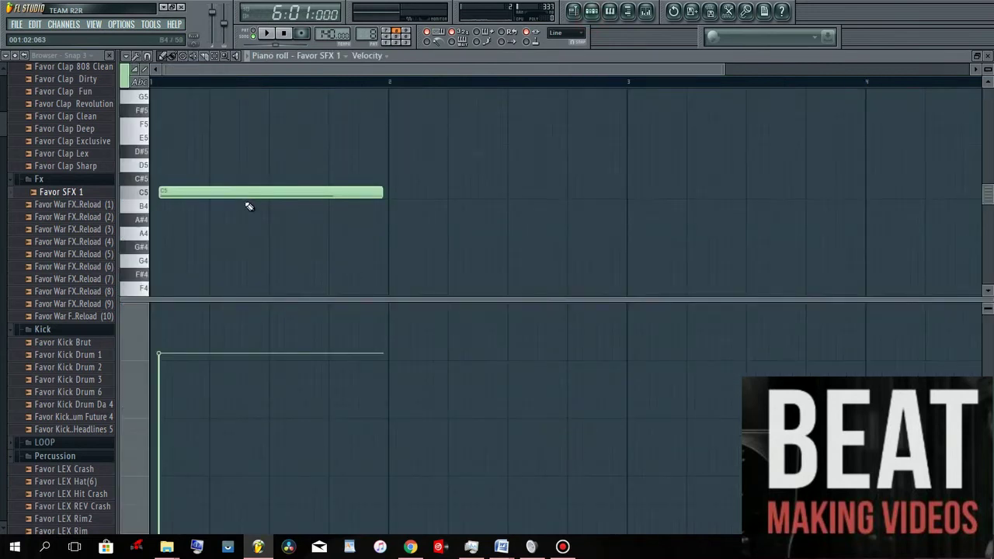
left_click(398, 194)
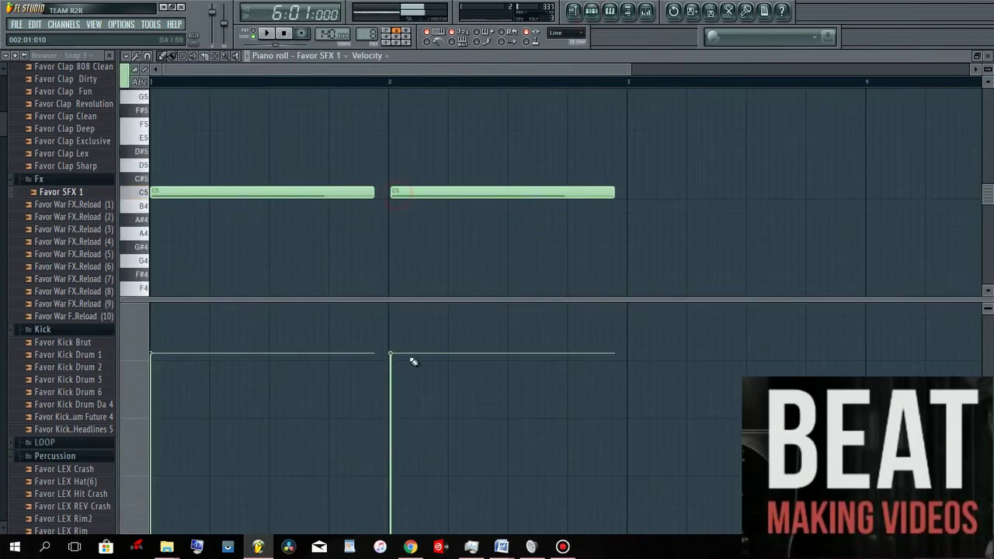
left_click(266, 34)
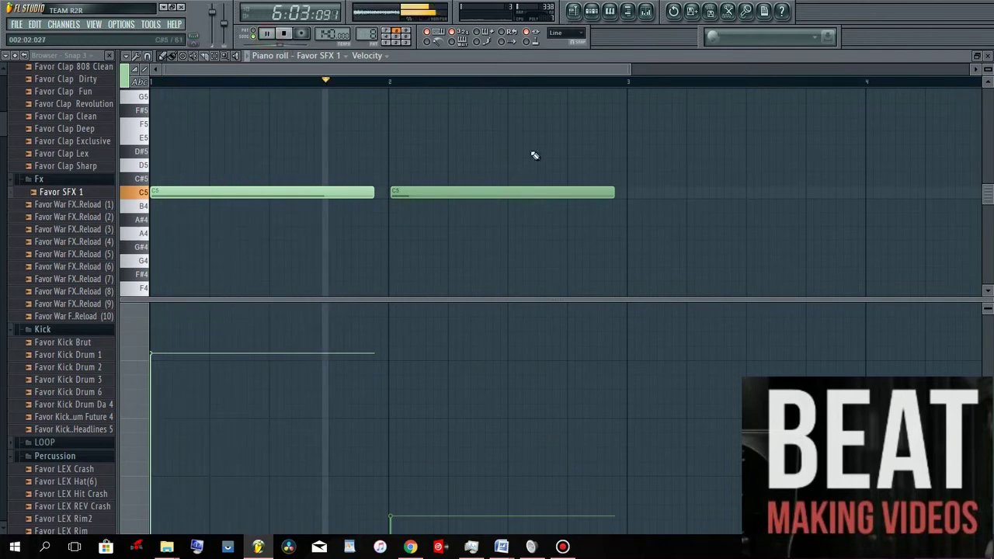
left_click(575, 10)
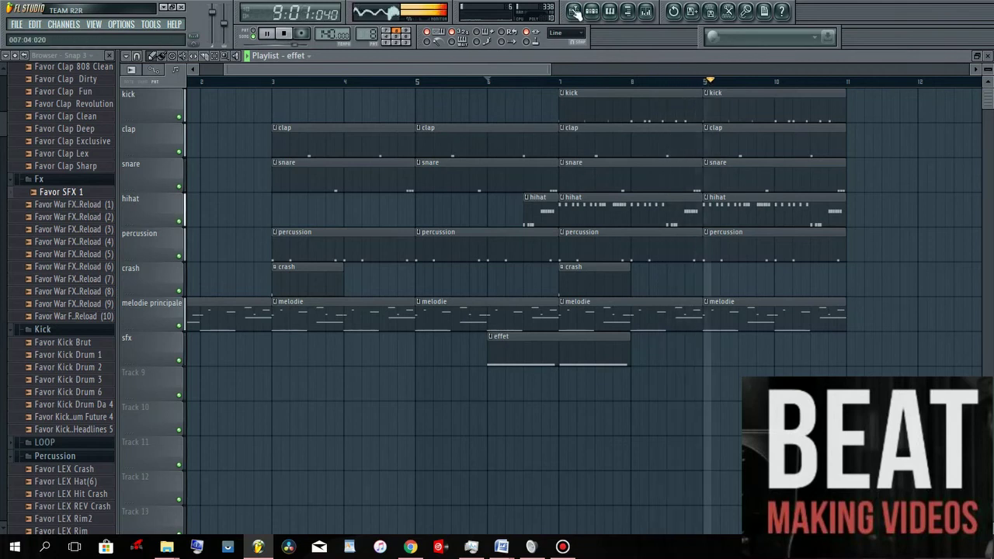
- Duplicate the clips in bars 7 to 10, without the effet clip, so the copy starts at bar 11
mouse_move(547, 75)
left_mouse_down()
mouse_move(521, 75)
mouse_move(546, 70)
left_mouse_up()
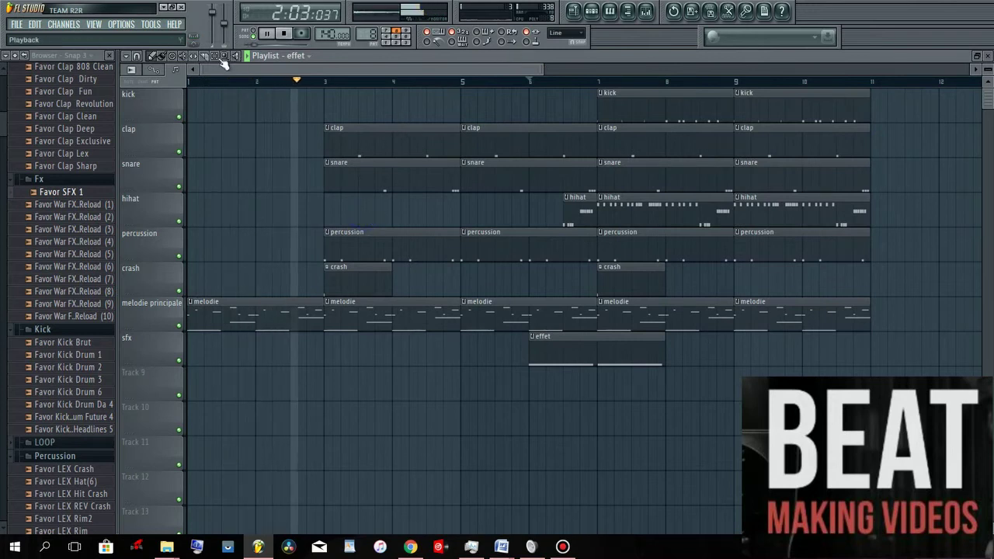
left_click_drag(651, 105, 851, 333)
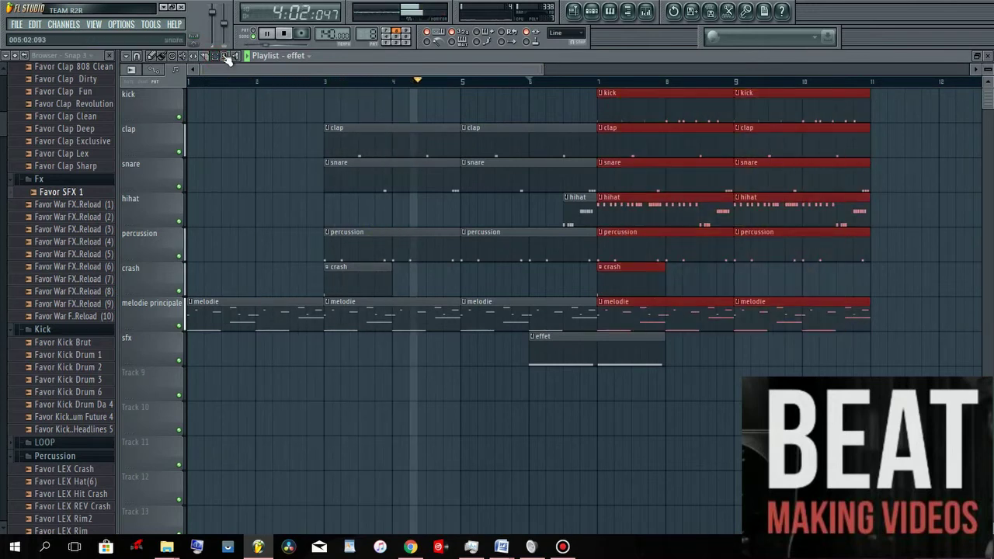
left_click(126, 56)
mouse_move(165, 71)
left_click(265, 117)
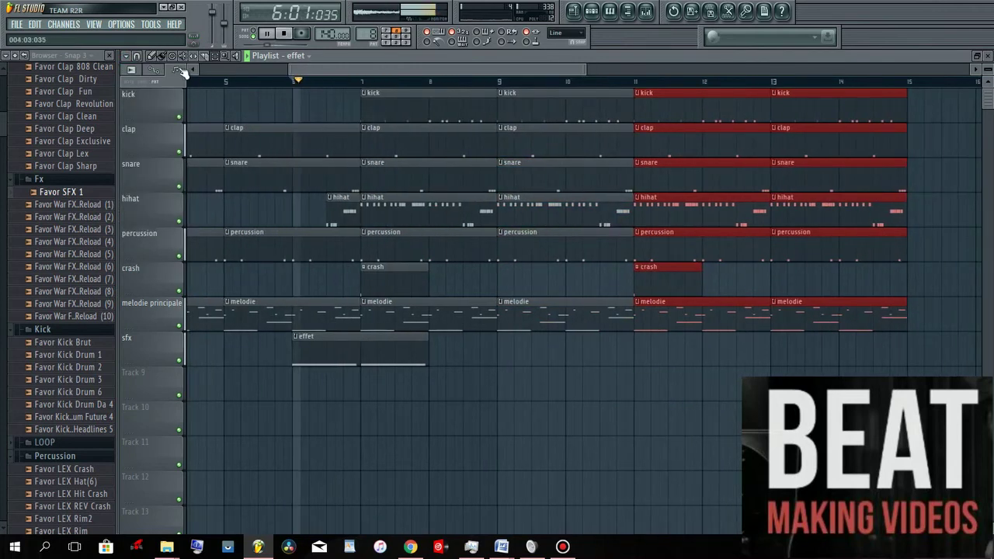
left_click(472, 361)
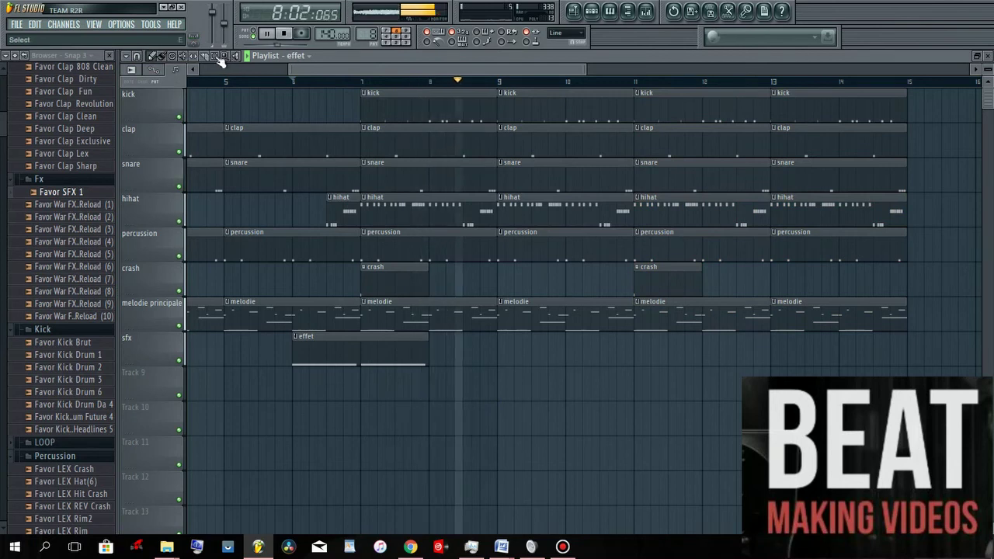
mouse_move(316, 71)
left_mouse_down()
mouse_move(397, 65)
mouse_move(200, 73)
left_mouse_up()
left_click(285, 35)
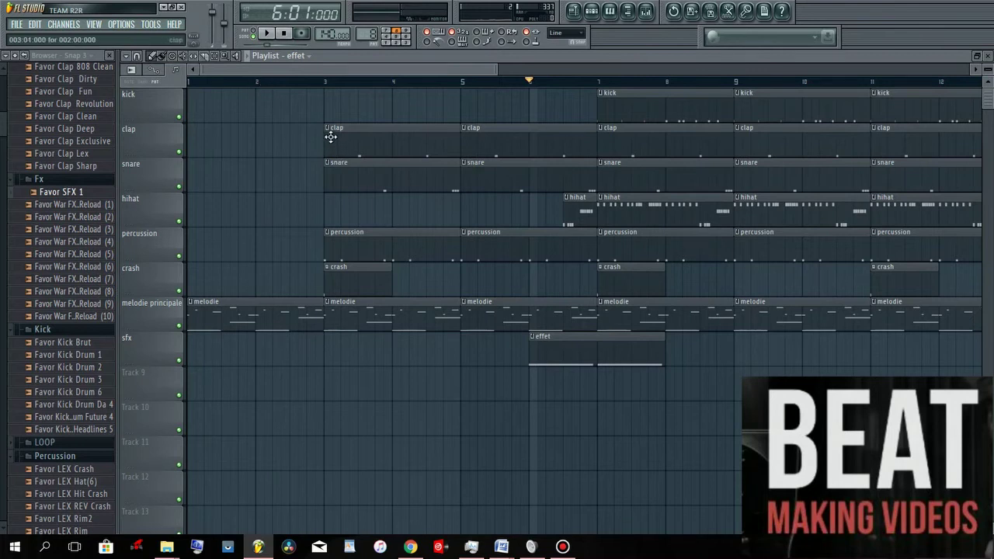
- Add the Purity generator plugin as a new channel
left_click(120, 26)
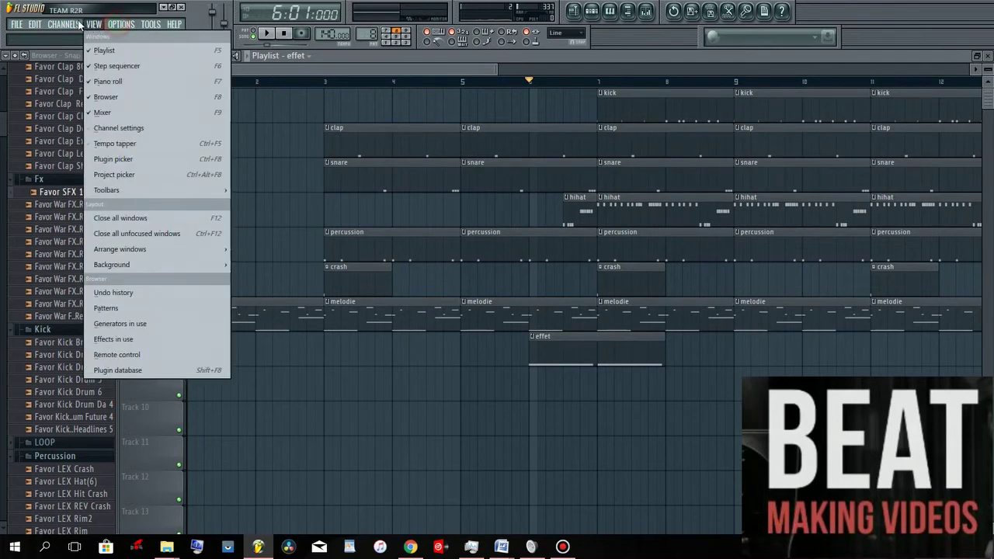
mouse_move(67, 38)
left_click(210, 38)
scroll(511, 397, "down", 19)
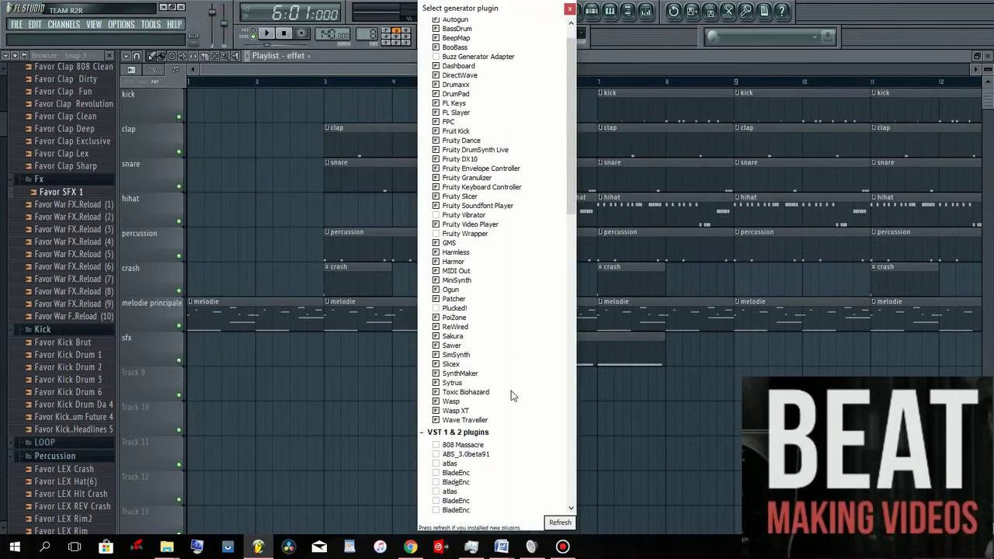
scroll(511, 397, "down", 11)
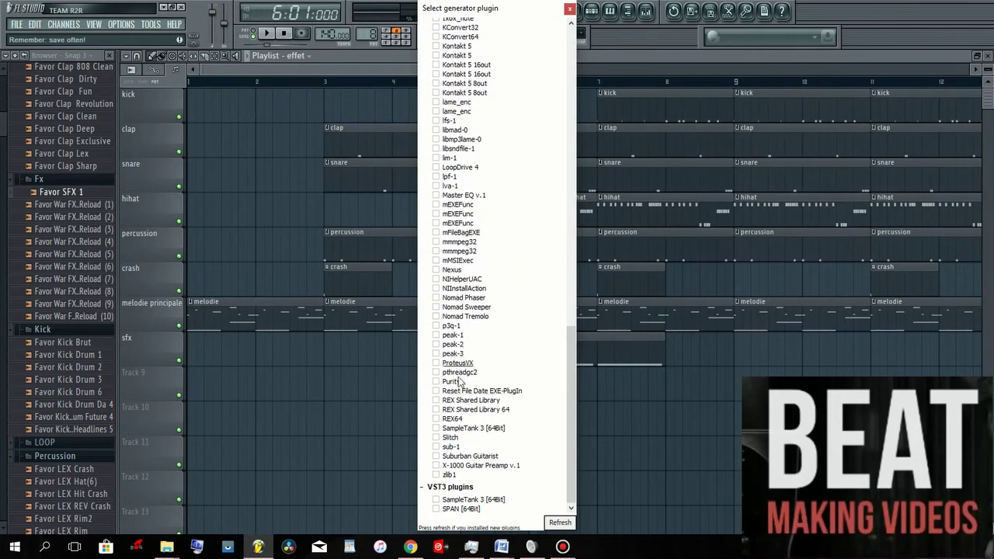
left_click(452, 382)
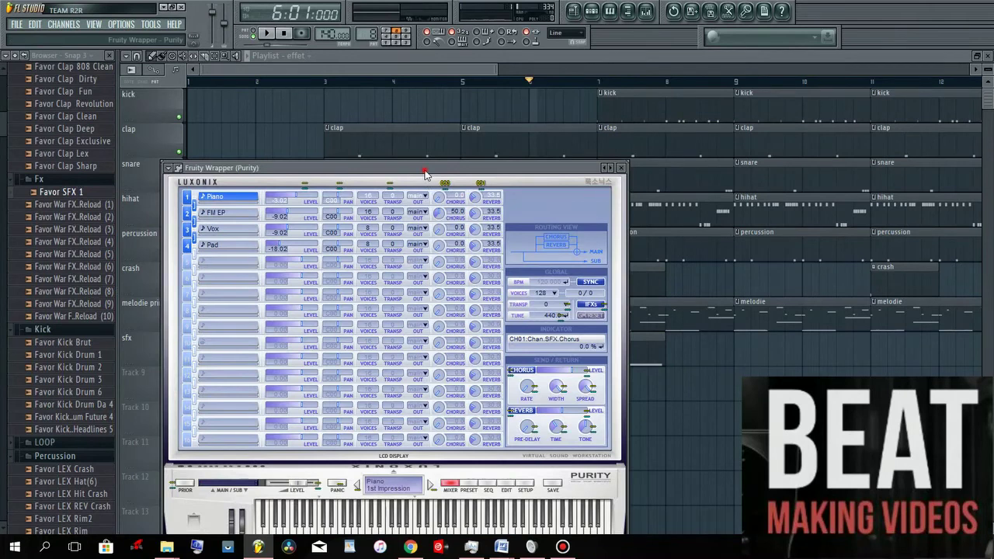
left_click_drag(424, 169, 469, 107)
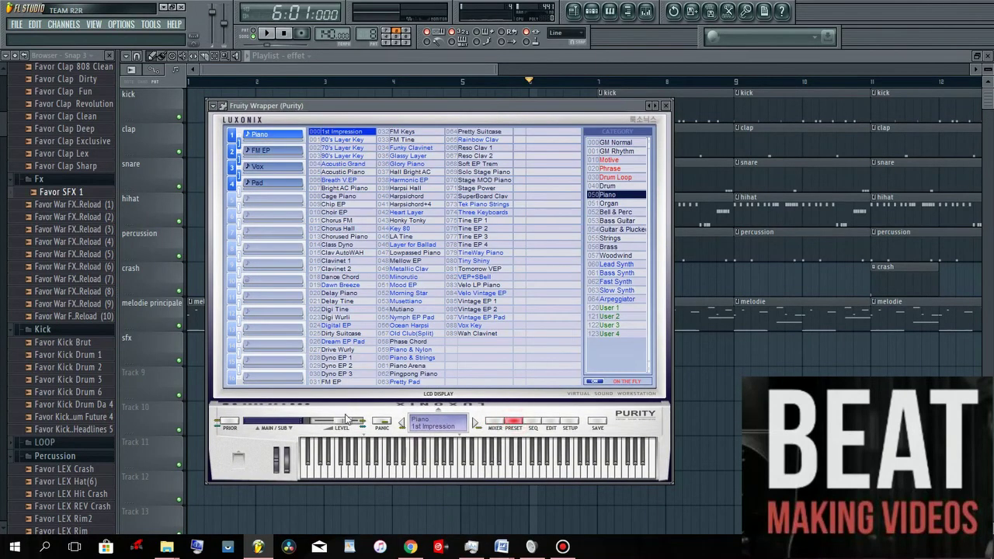
- Load the Big Ana Brass preset from Purity's Fast Synth category
left_click(622, 274)
left_click(625, 283)
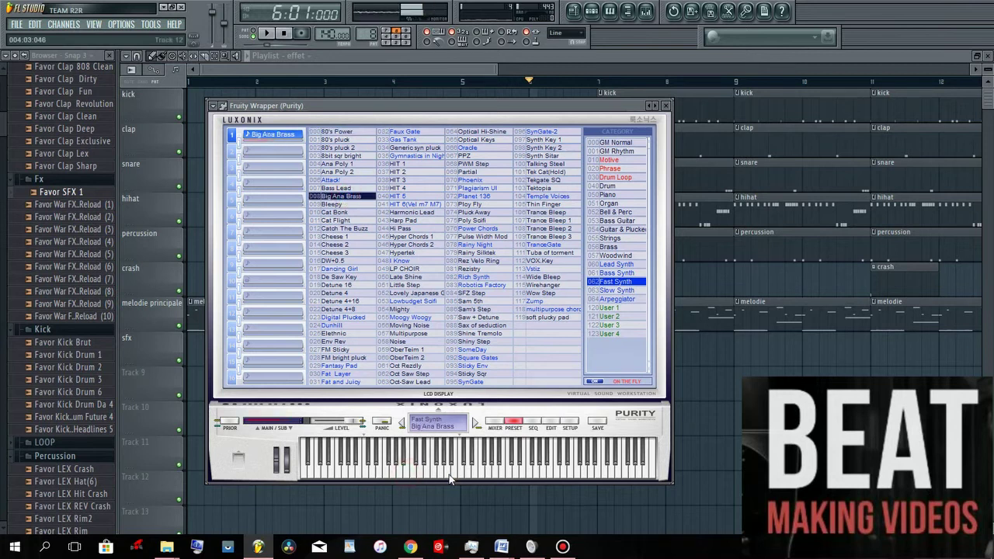
left_click(284, 33)
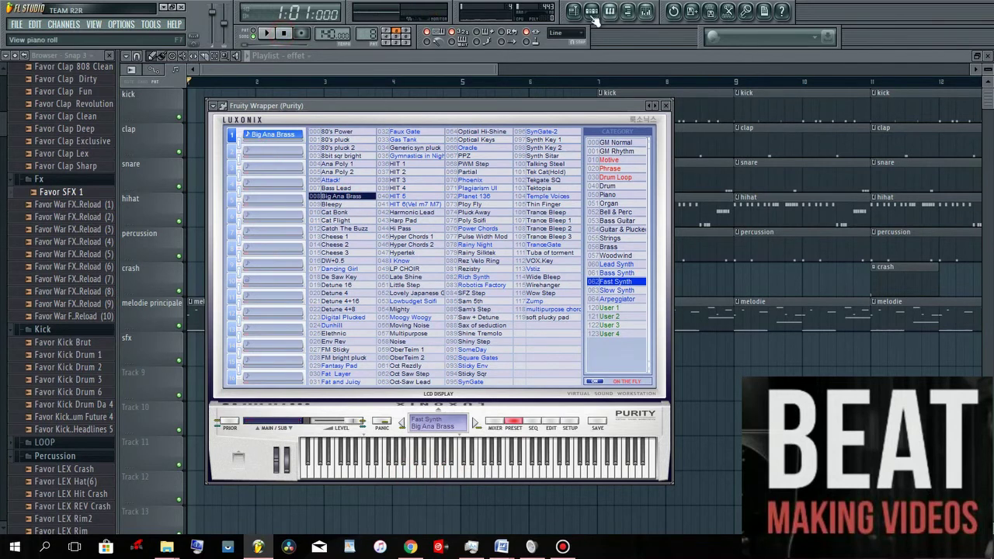
- Create a new pattern named brass and rename playlist Track 9 as brass
left_click(610, 11)
left_click(481, 153)
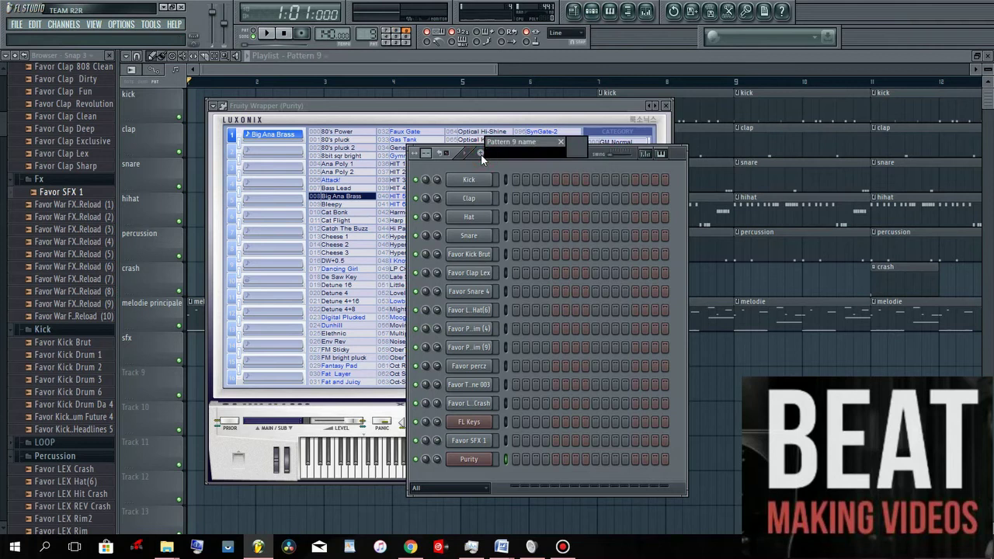
type("brass")
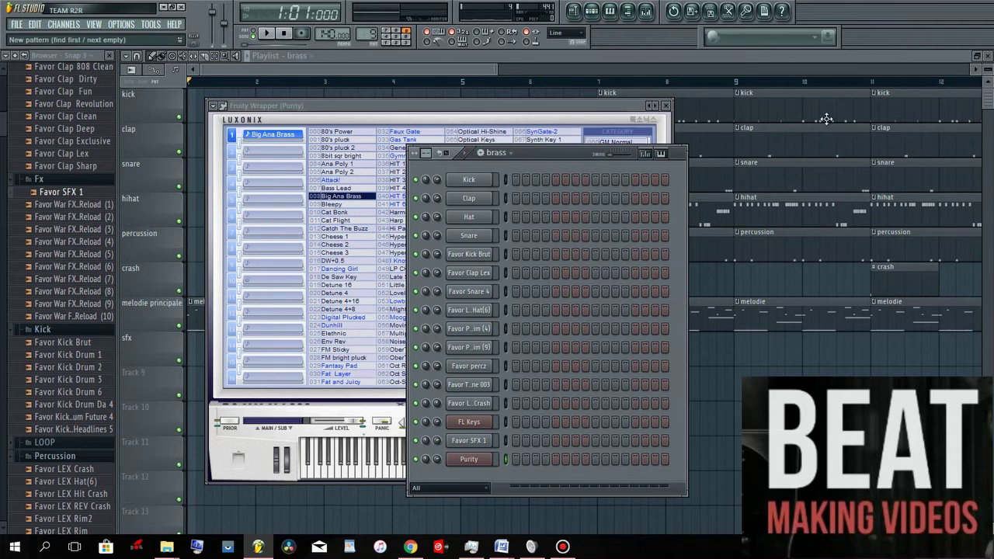
left_click(435, 94)
right_click(149, 392)
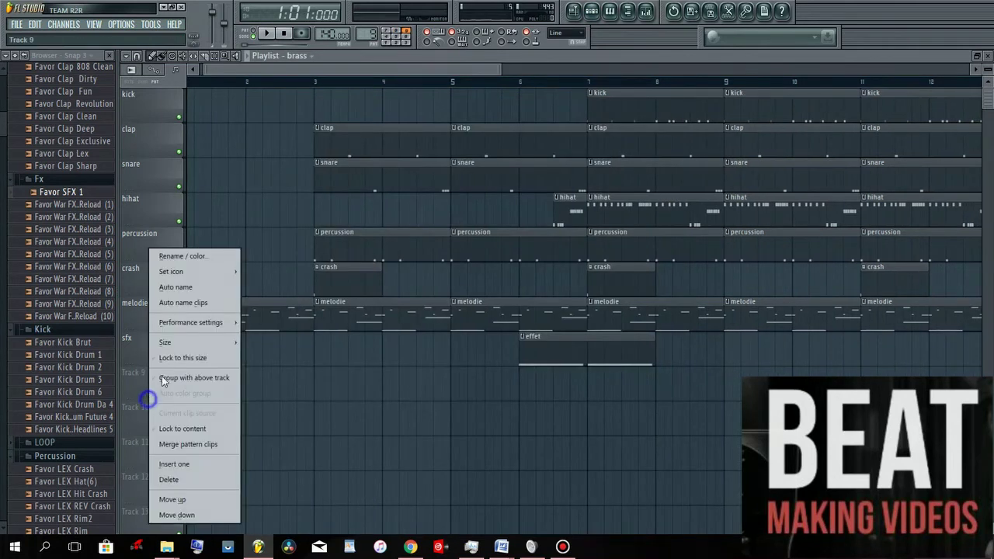
left_click(200, 257)
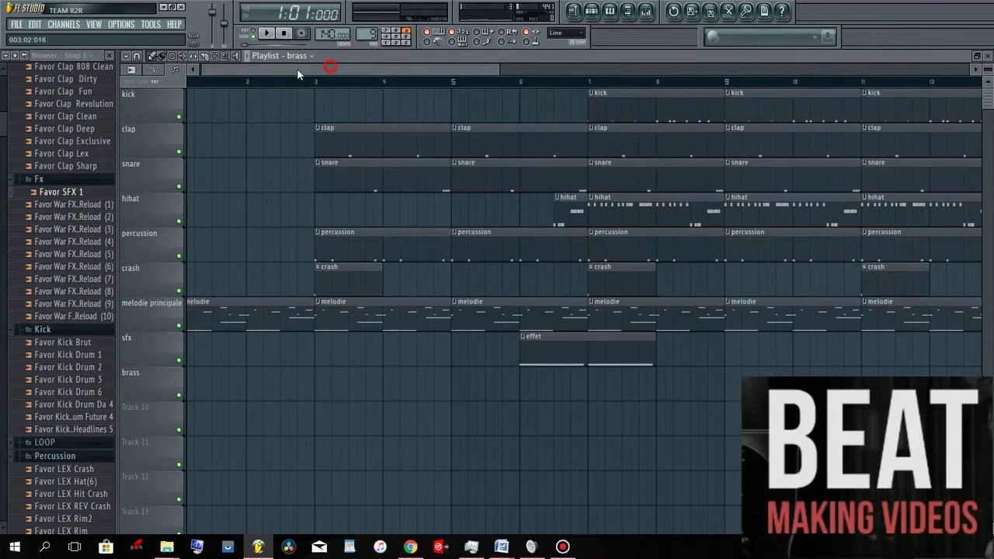
- Place a brass clip at bar 3 and set the playback loop to span bars 3 and 4
key("space")
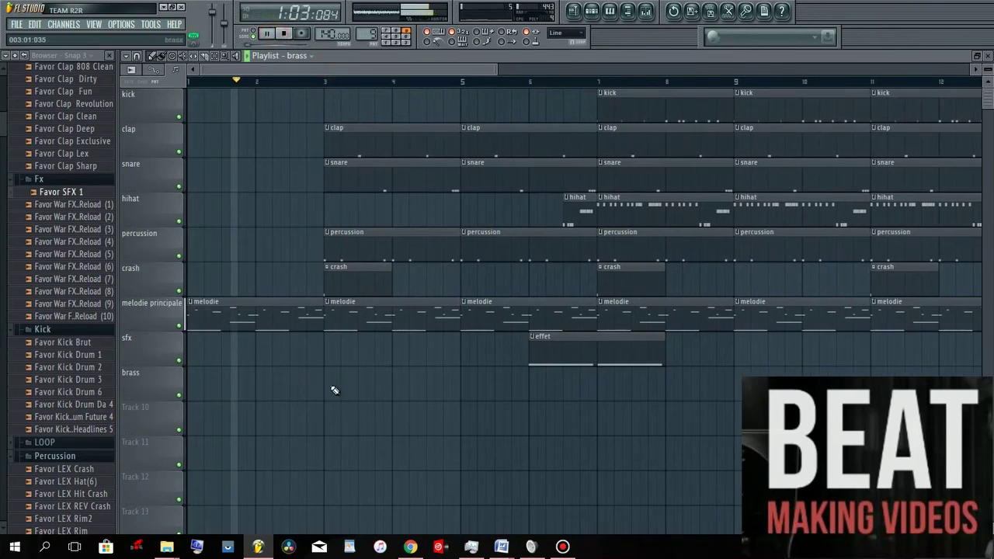
left_click(326, 388)
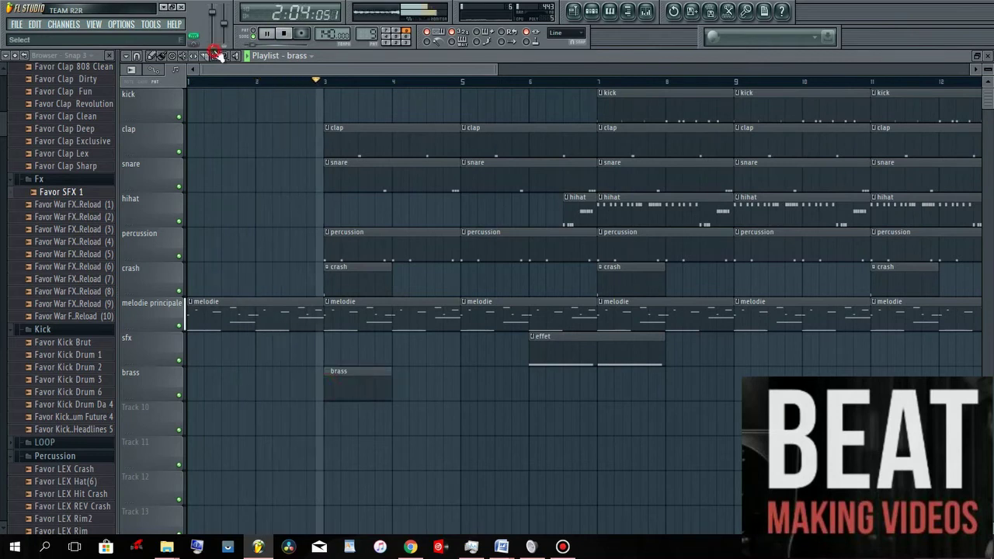
left_click_drag(460, 388, 326, 105)
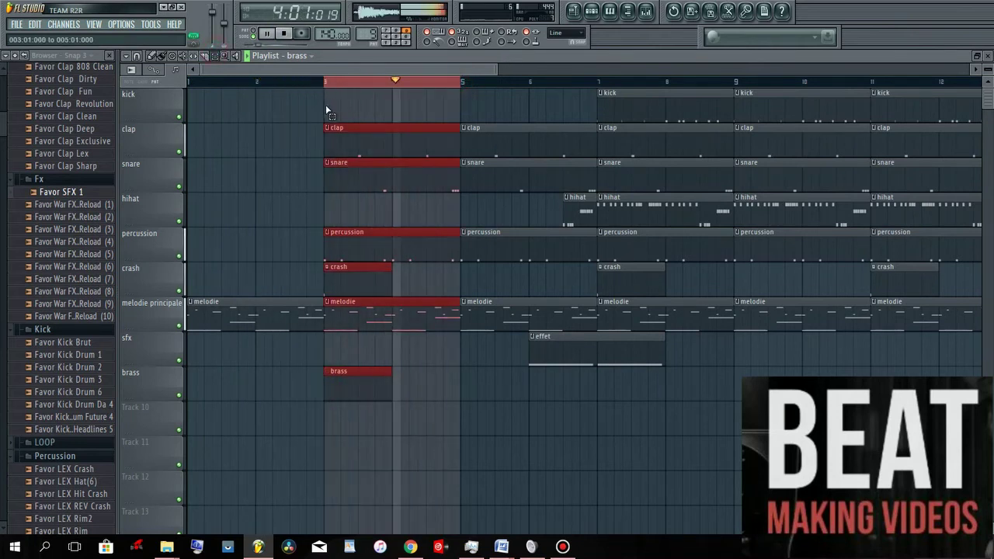
left_click(524, 450)
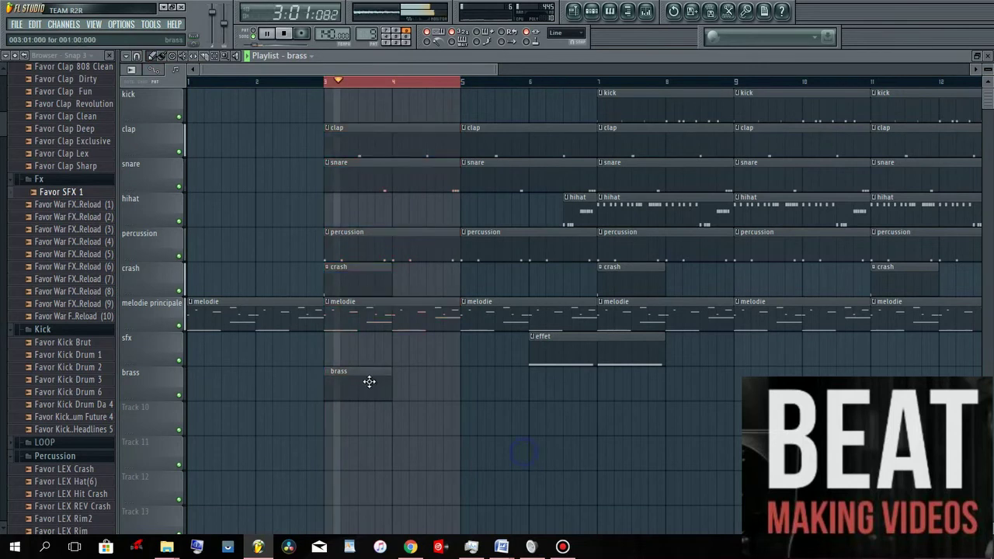
- In the brass pattern's Purity piano roll, add an F4 note at bar 1, lower its velocity and lengthen it to nearly a full bar
double_click(369, 381)
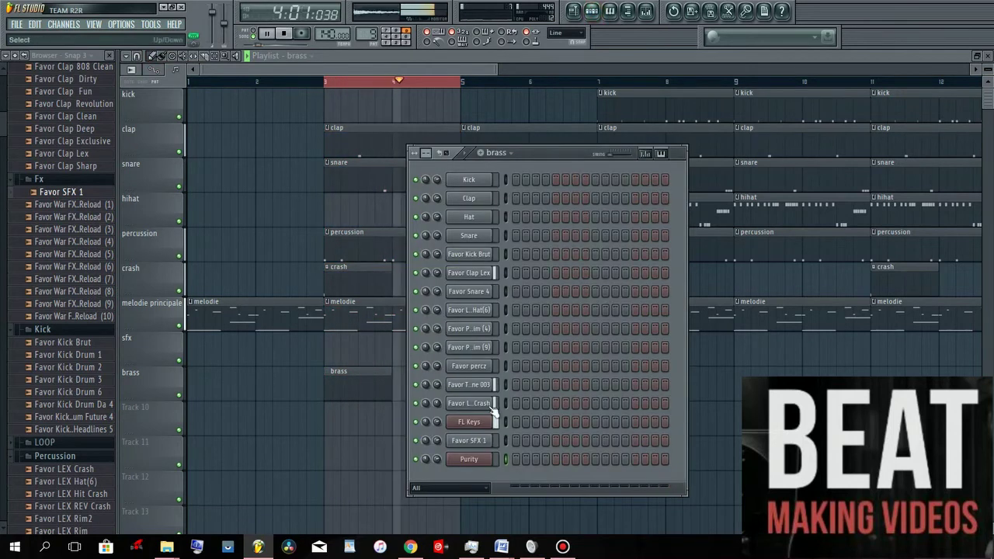
right_click(477, 462)
left_click(519, 321)
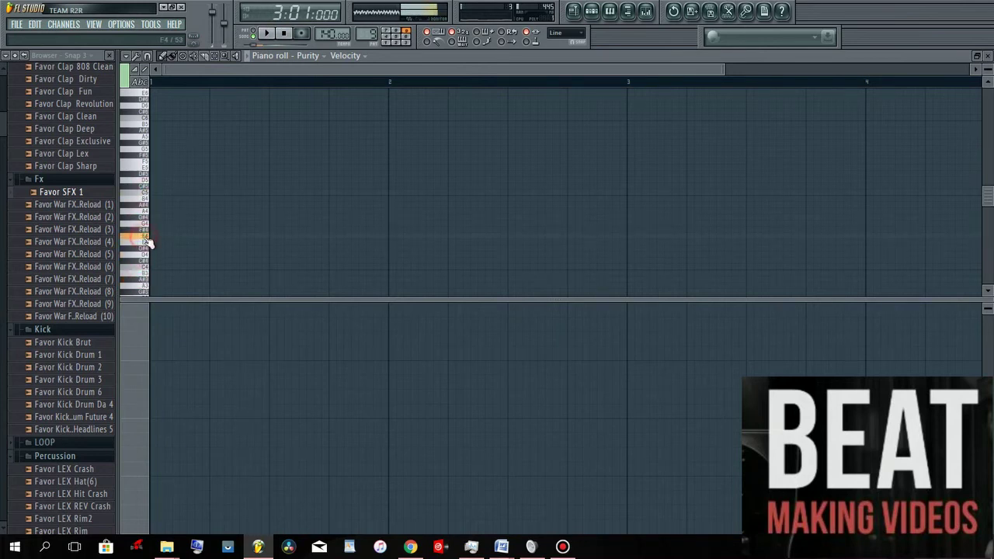
left_click(267, 36)
left_click_drag(160, 350, 160, 382)
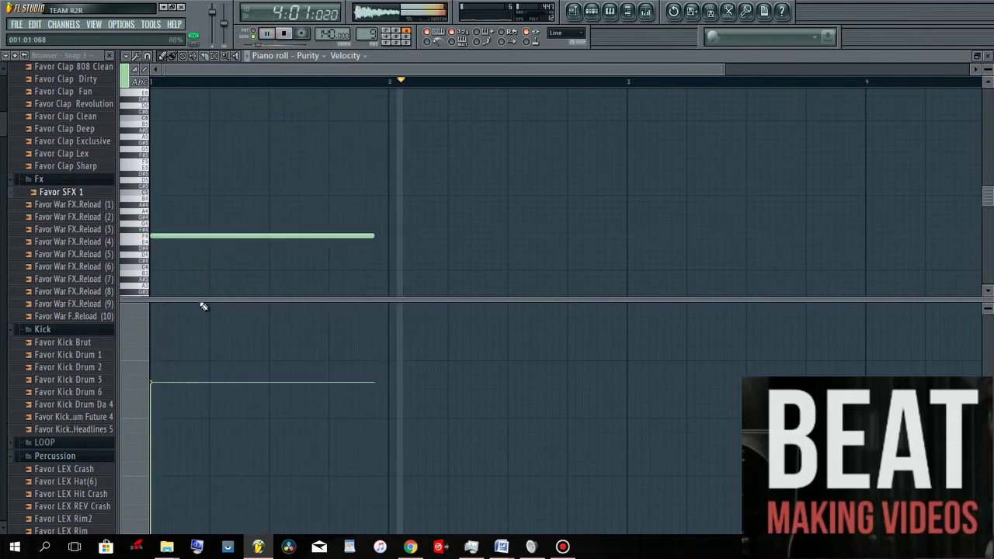
left_click_drag(375, 235, 385, 235)
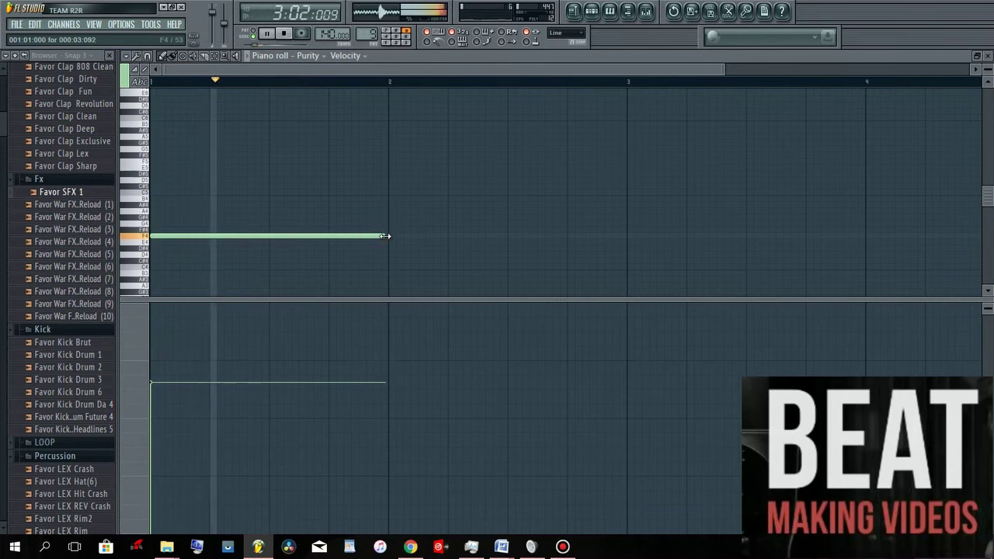
left_click(140, 212)
left_click(144, 224)
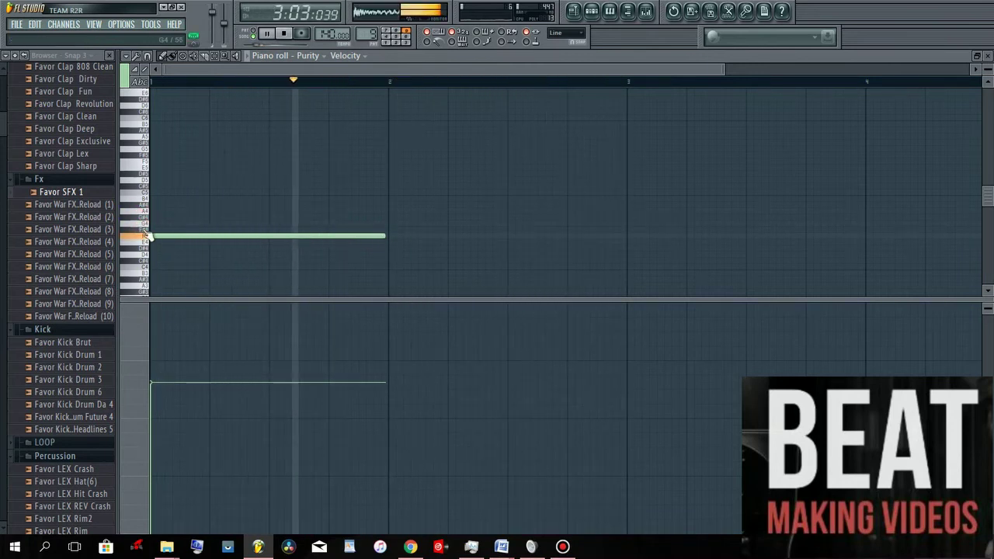
- Lengthen the F4 brass note to one and a half bars and add a one-beat F#4 note on bar 2's last beat
left_click(143, 230)
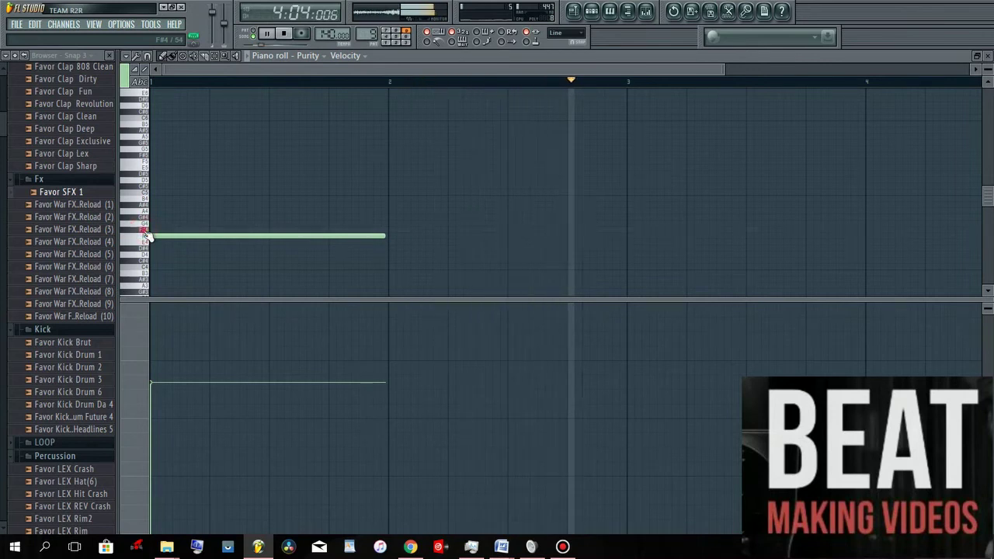
left_click_drag(381, 236, 506, 239)
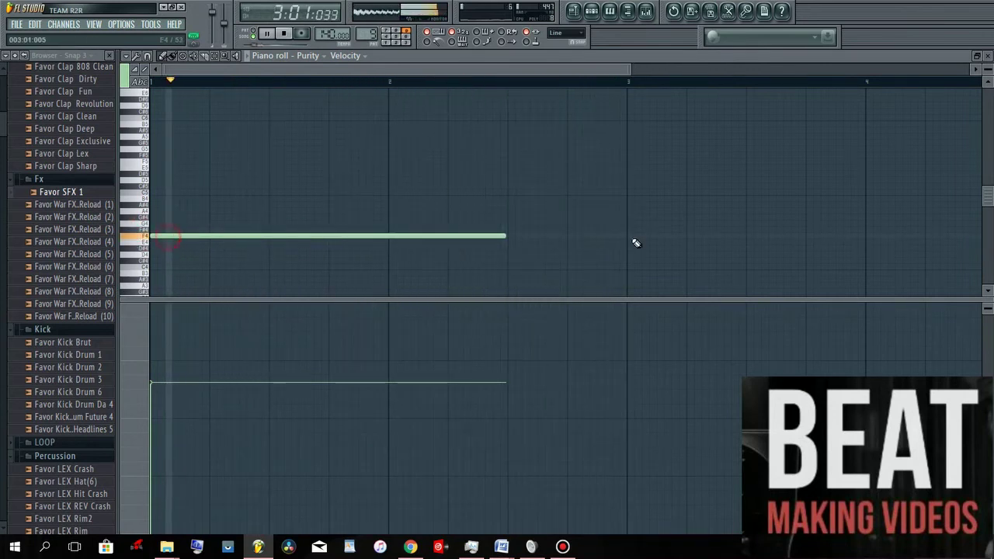
left_click(571, 230)
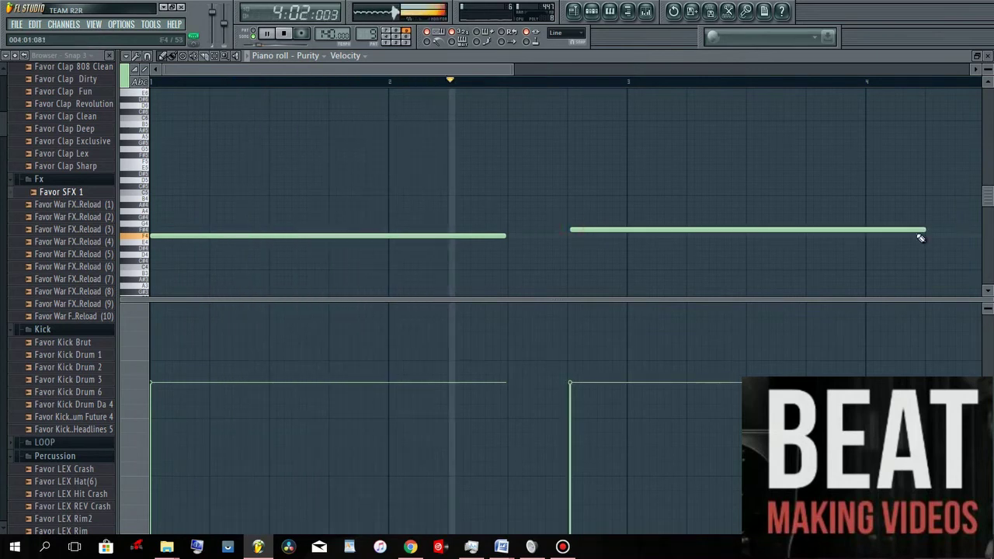
left_click_drag(924, 230, 602, 228)
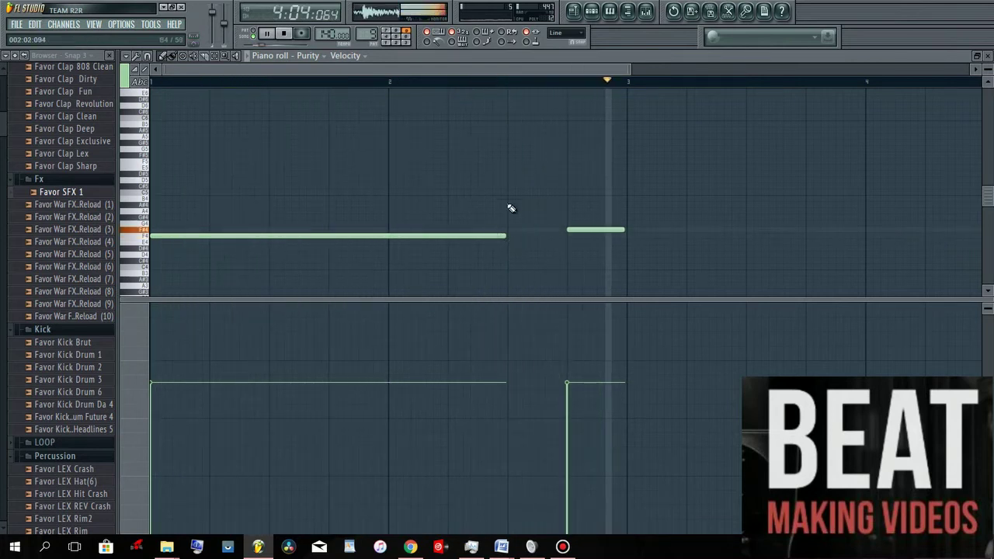
- In the playlist, set the loop to span bars 3 to 6 and extend the brass clip to the end of bar 6
left_click(574, 13)
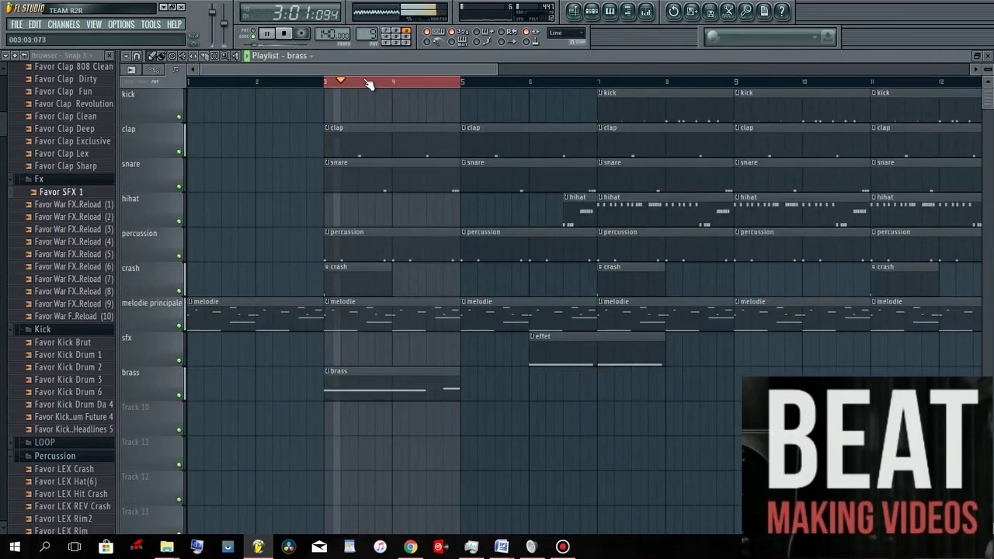
left_click_drag(599, 88, 325, 93)
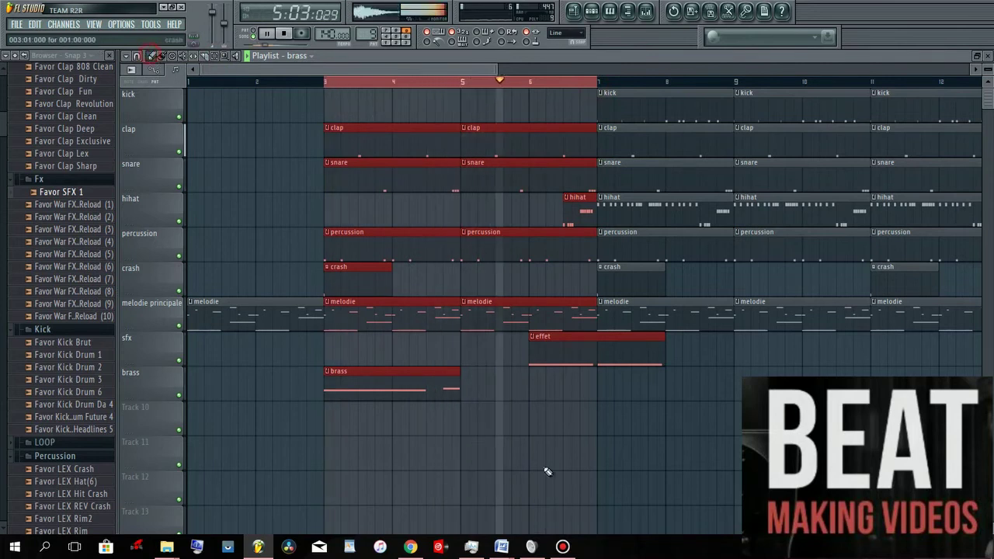
left_click(548, 414)
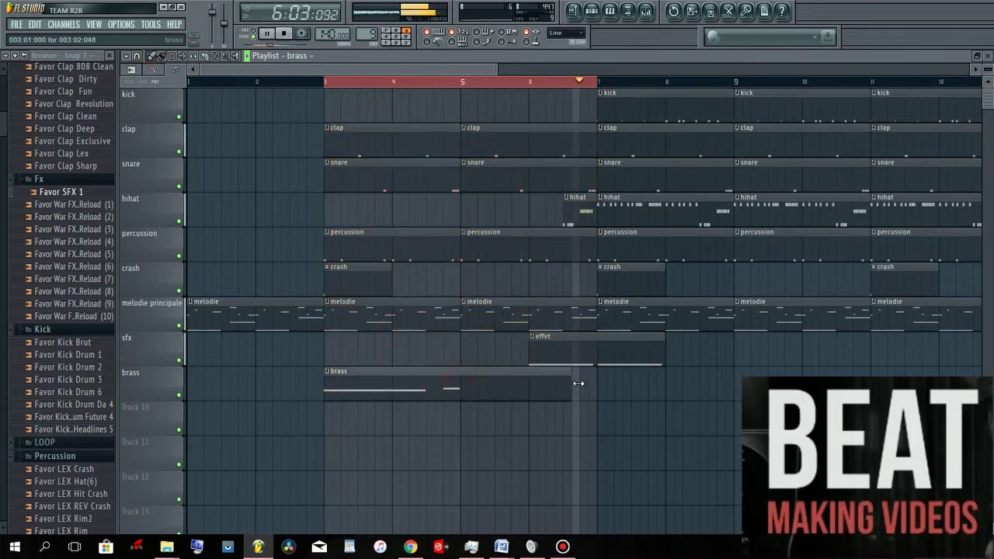
- In the Purity piano roll, add a one-and-a-half-bar F4 note at bar 3 and a one-beat A#4 note on bar 4's last beat
left_click(606, 15)
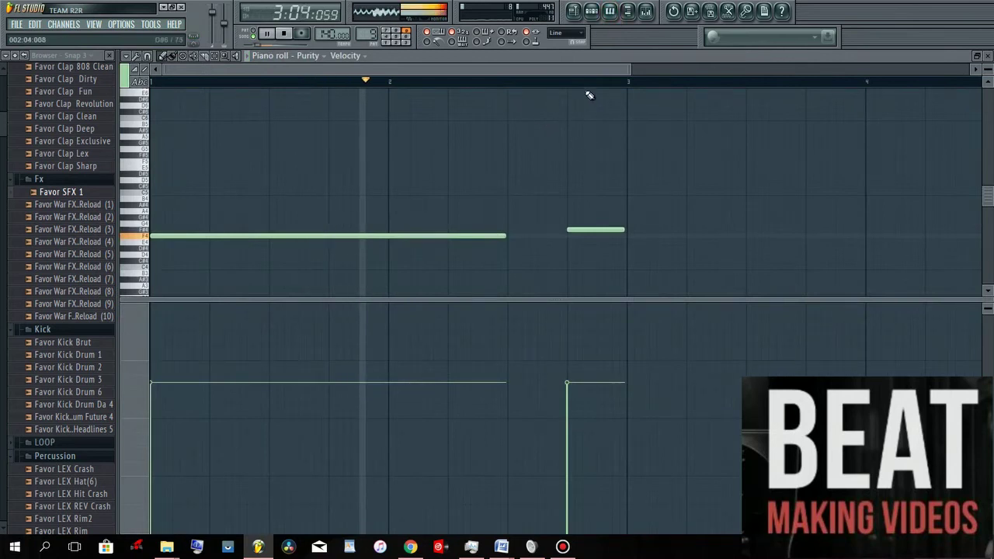
scroll(277, 251, "left", 1)
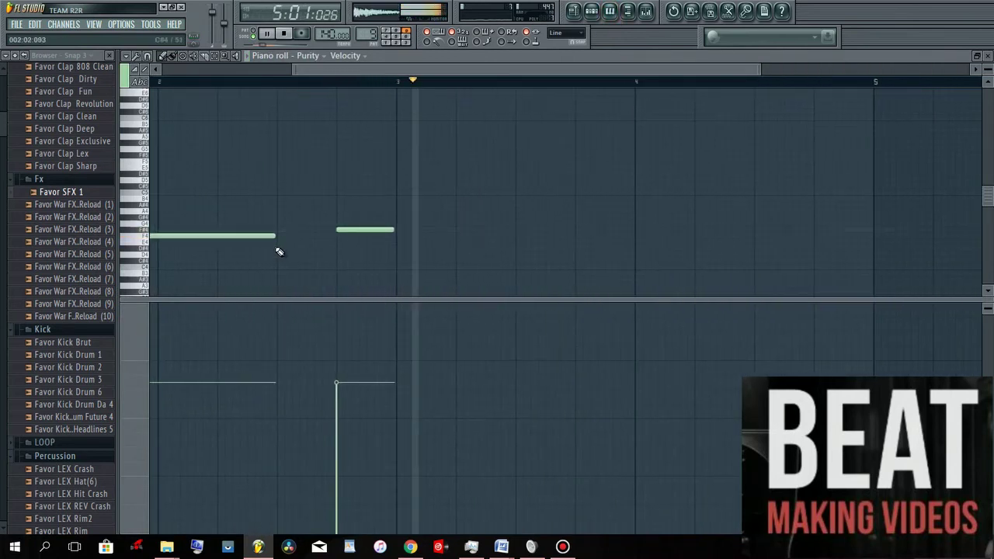
left_click(397, 236)
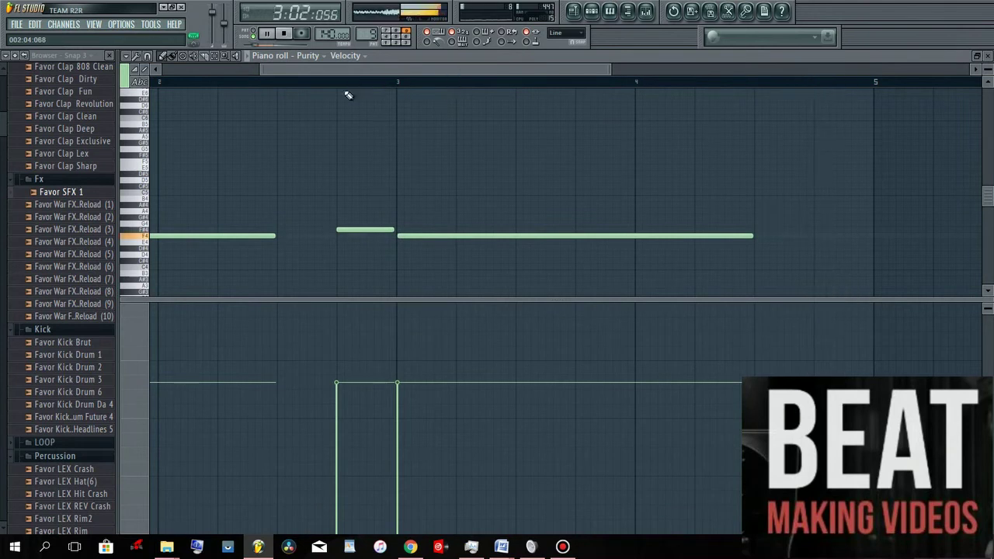
left_click_drag(420, 69, 492, 71)
left_click(196, 229)
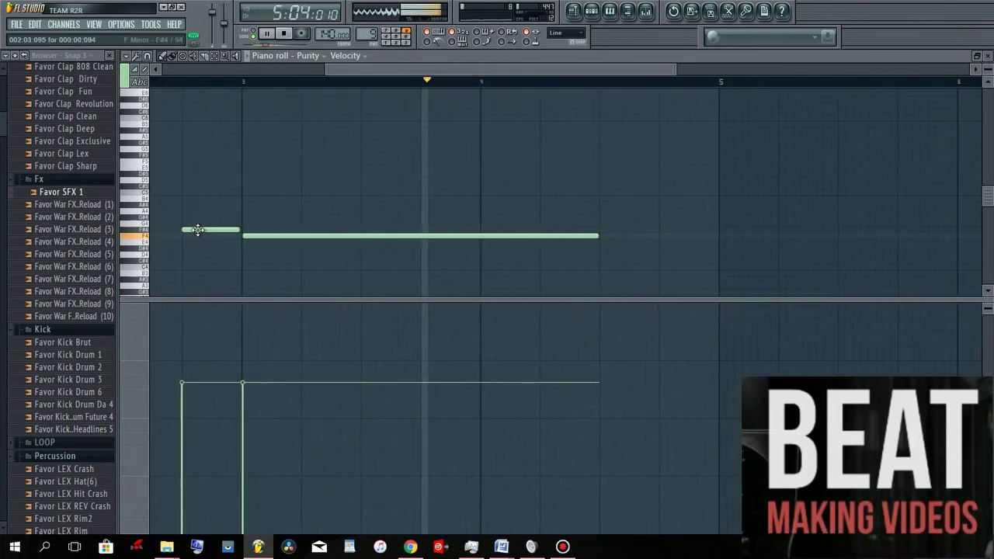
left_click(659, 200)
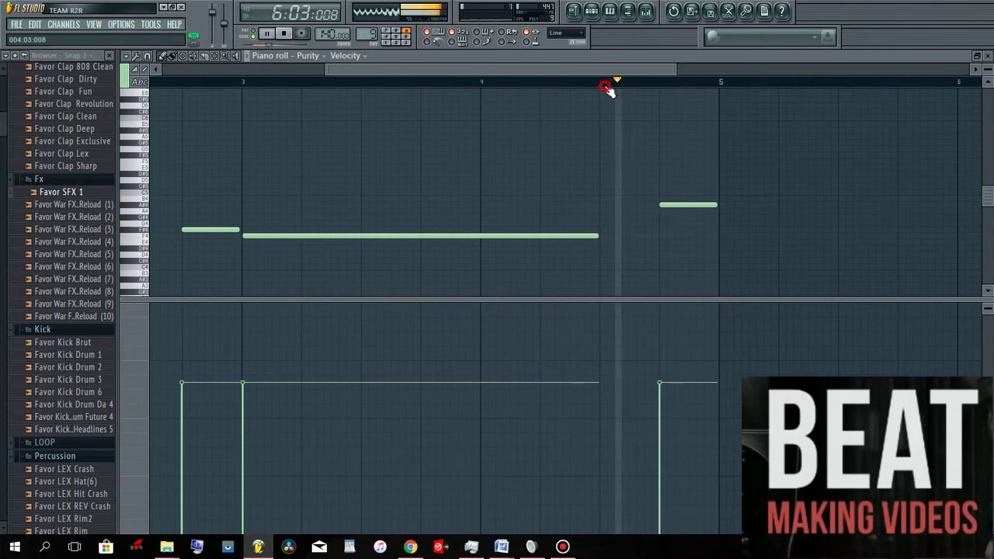
- Audition pitches for the last brass note, keep it on A#4 nudged slightly later, and play the part back
left_click(474, 89)
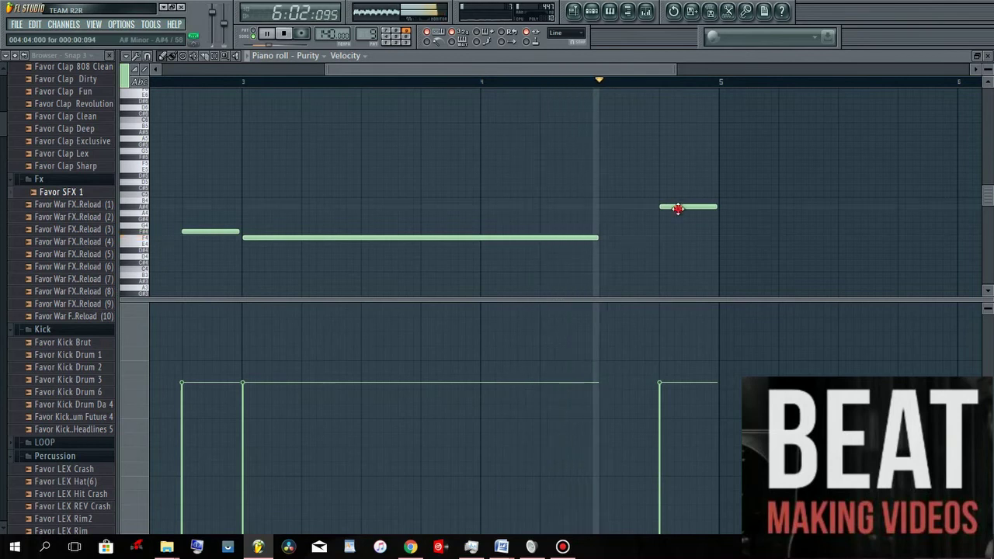
left_click_drag(677, 208, 683, 219)
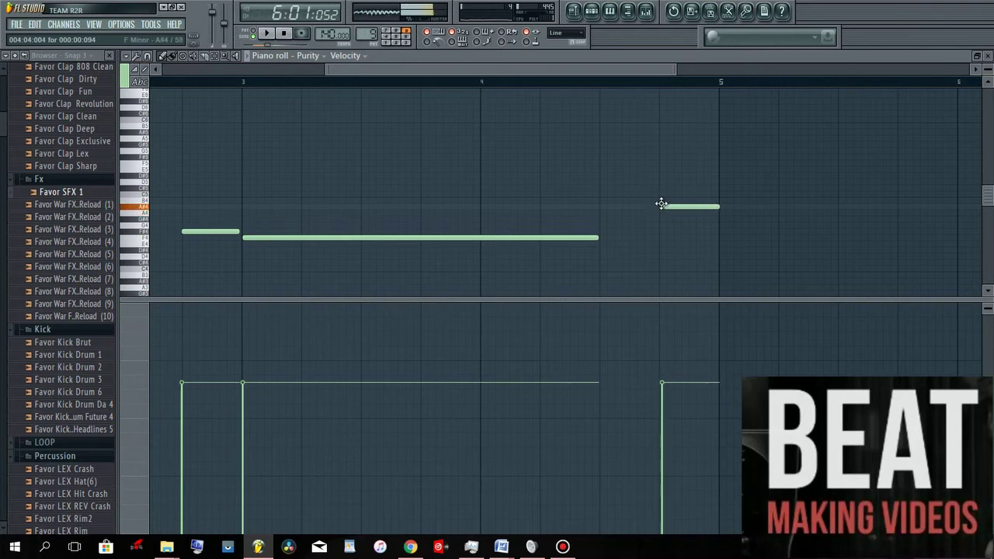
left_click(272, 34)
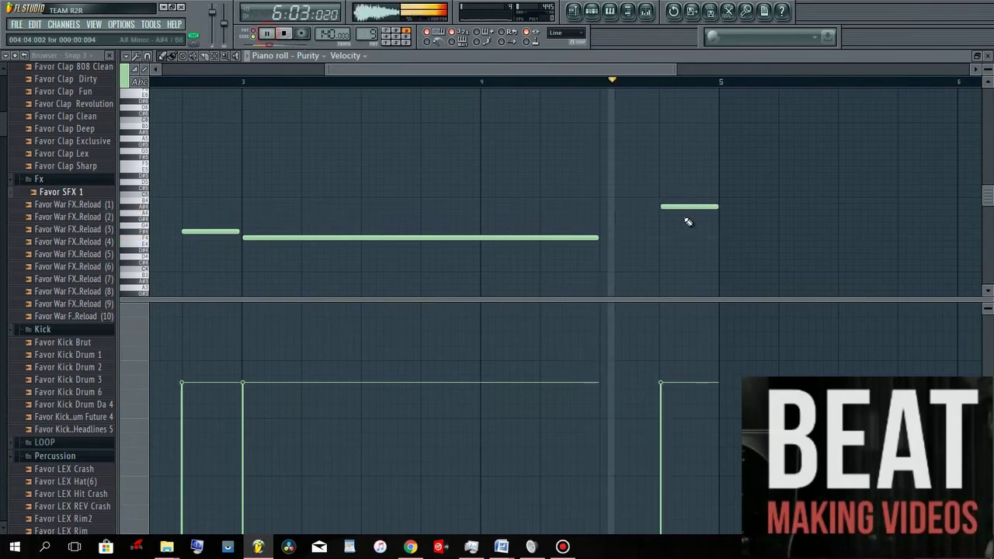
- Return to the playlist, clear the loop selection over bars 3 to 6 and stop playback
left_click(576, 14)
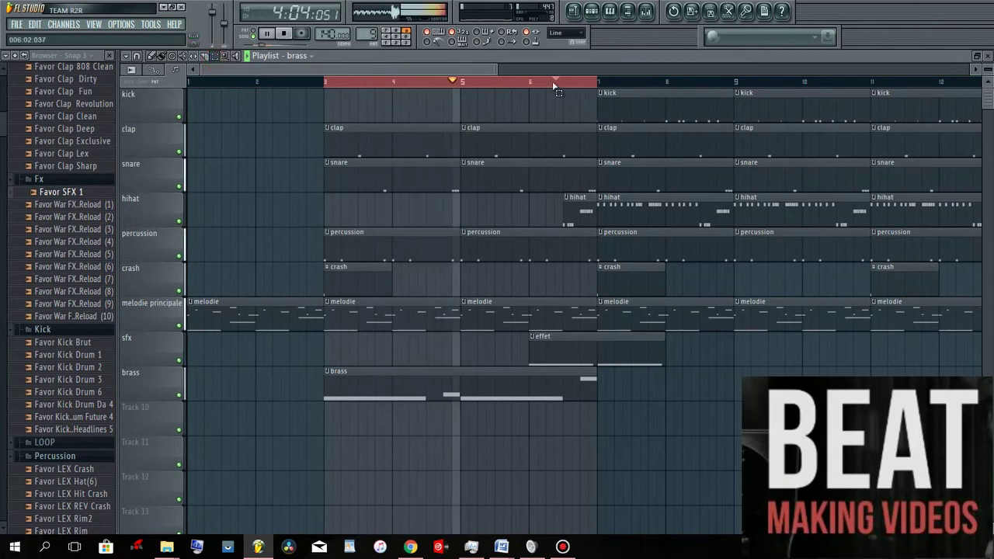
left_click(153, 56)
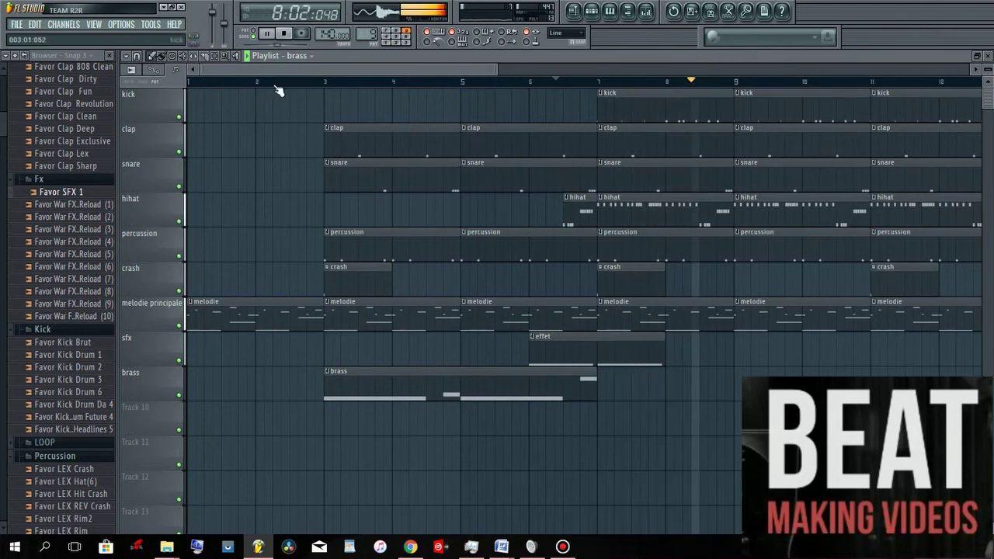
left_click(284, 34)
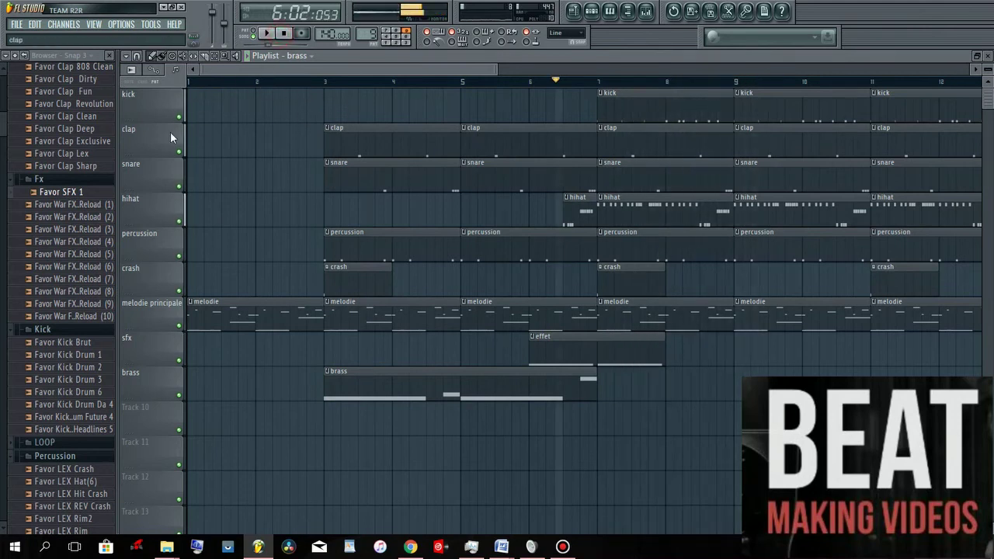
- Rename playlist Track 10 as 808
right_click(162, 417)
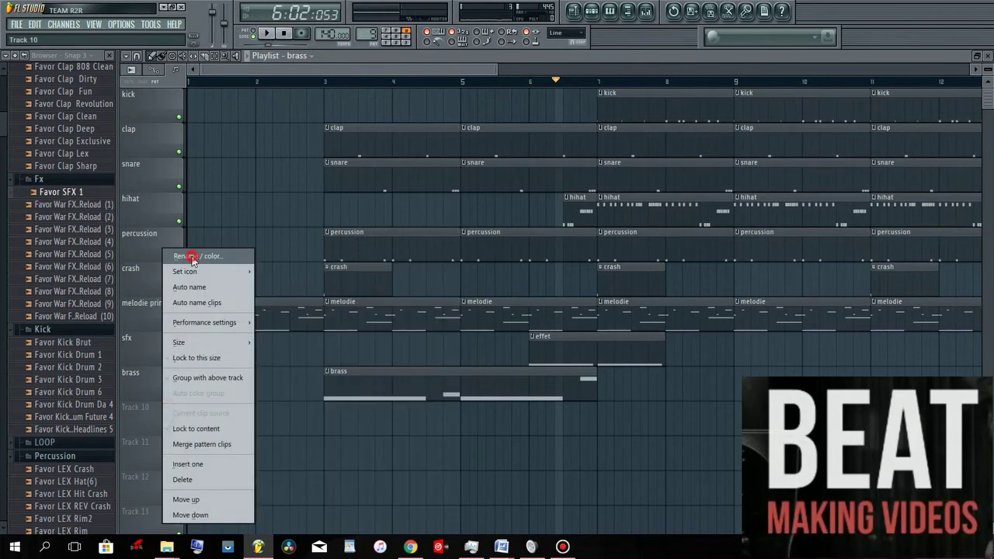
left_click(194, 259)
type("808")
key("Return")
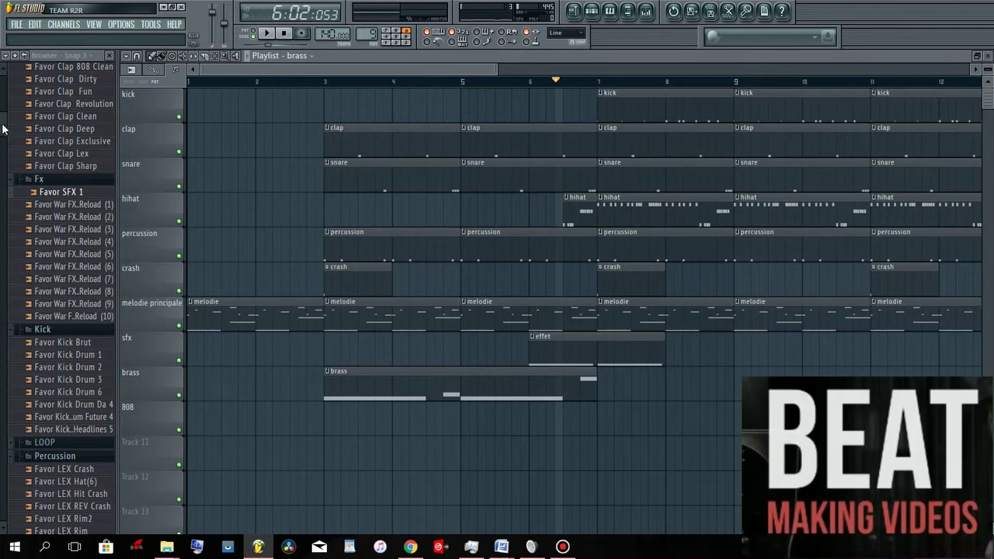
- Load the Favor 808 Bass Em Trap Kickerz and Favor Chant Hey (1) samples into new channels
scroll(40, 170, "up", 5)
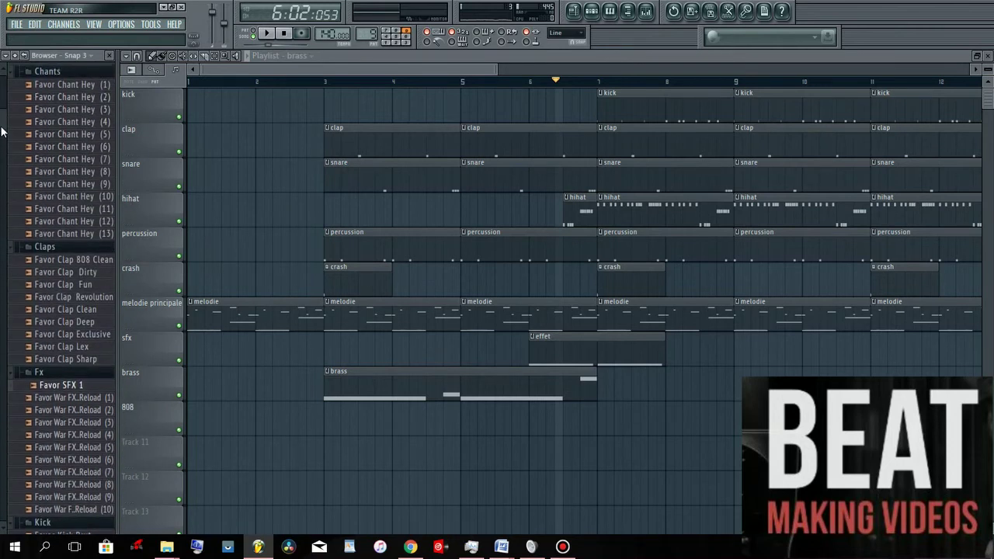
scroll(82, 153, "up", 5)
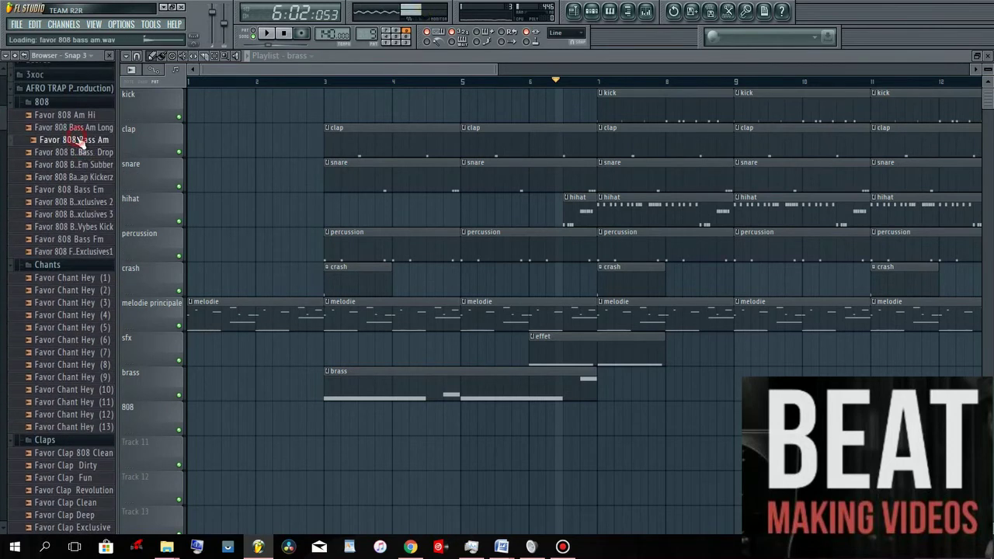
left_click(84, 170)
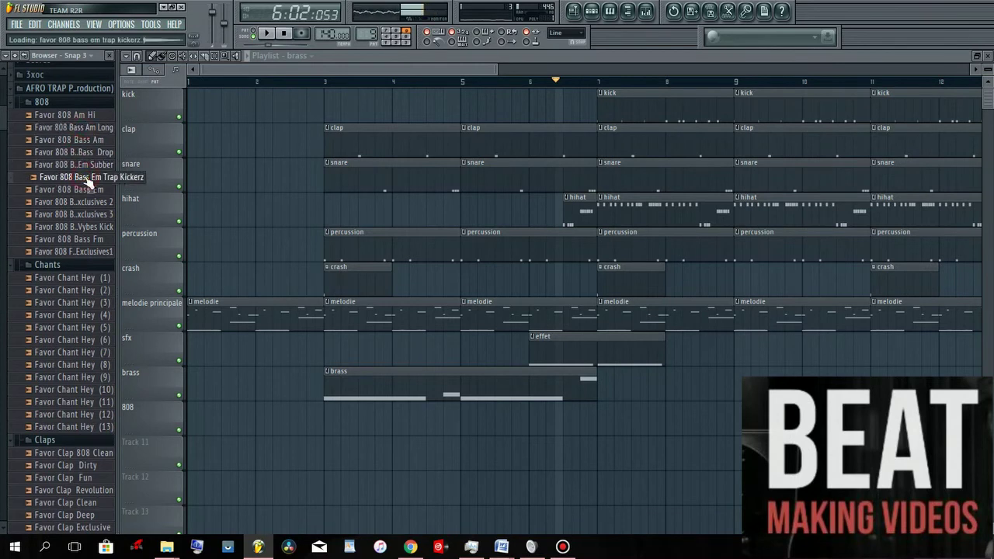
right_click(89, 182)
left_click(137, 192)
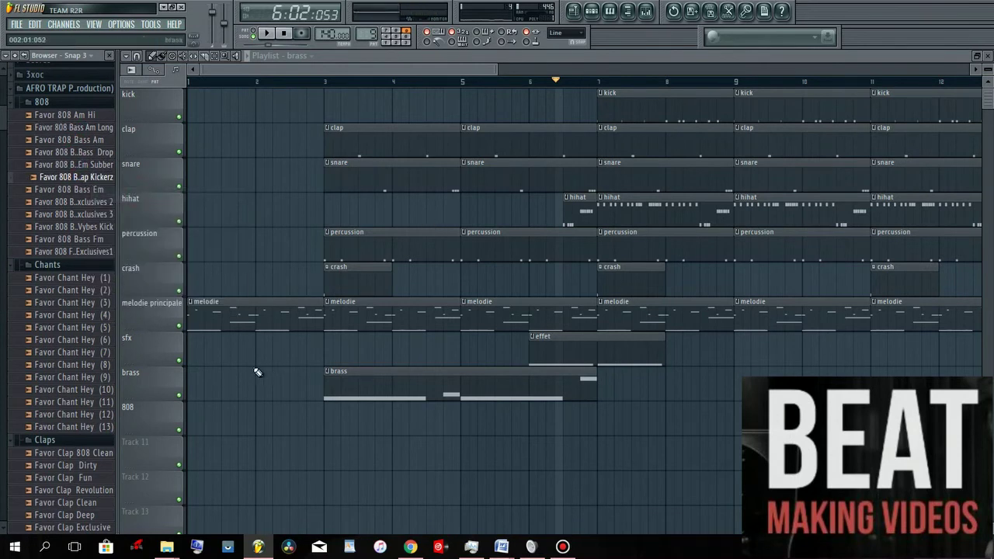
right_click(81, 286)
left_click(93, 295)
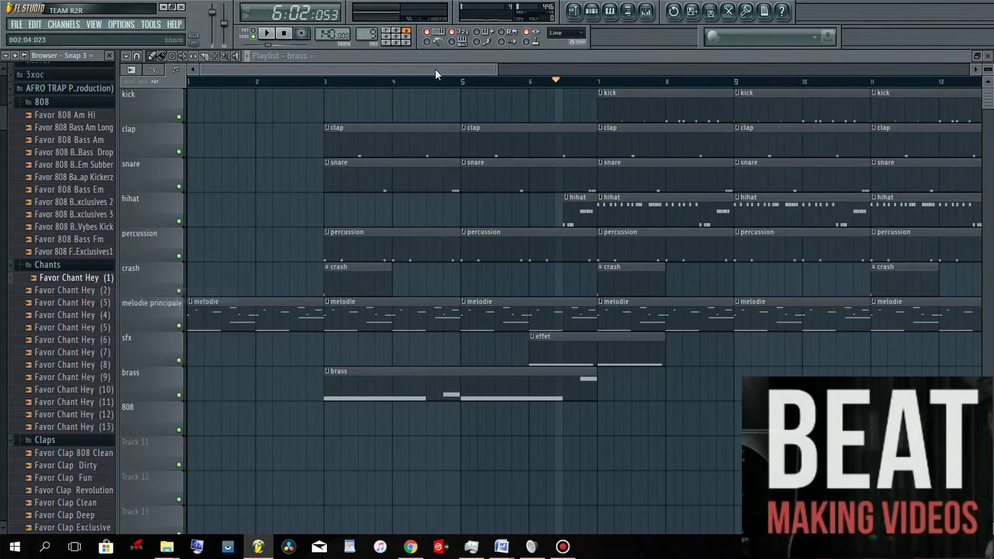
- Create a new pattern named chant
left_click(592, 11)
left_click(482, 153)
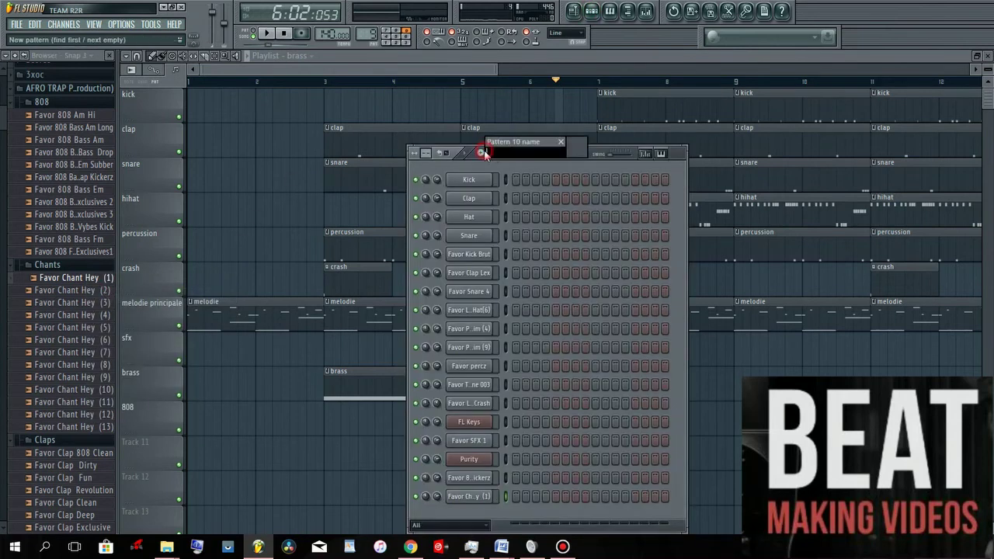
type("chant")
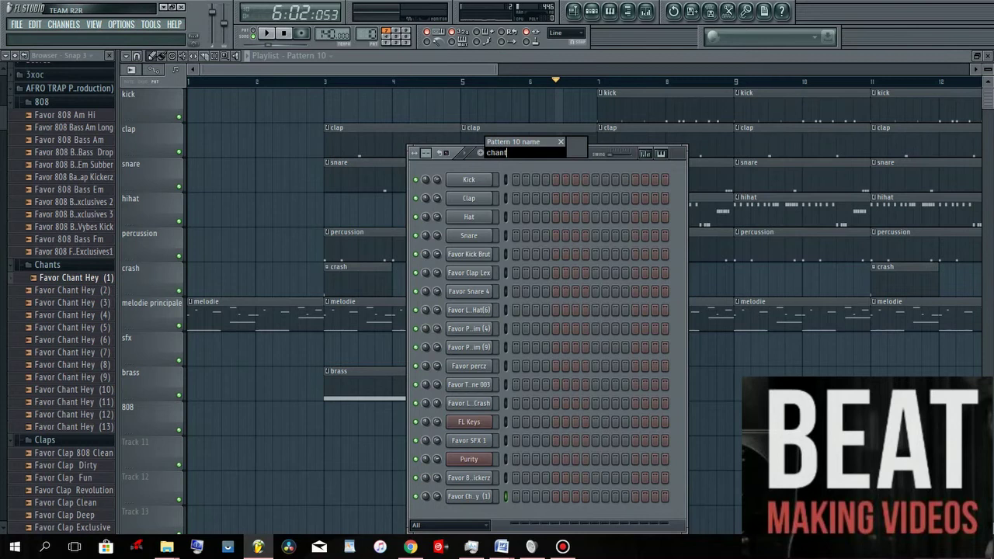
key("Return")
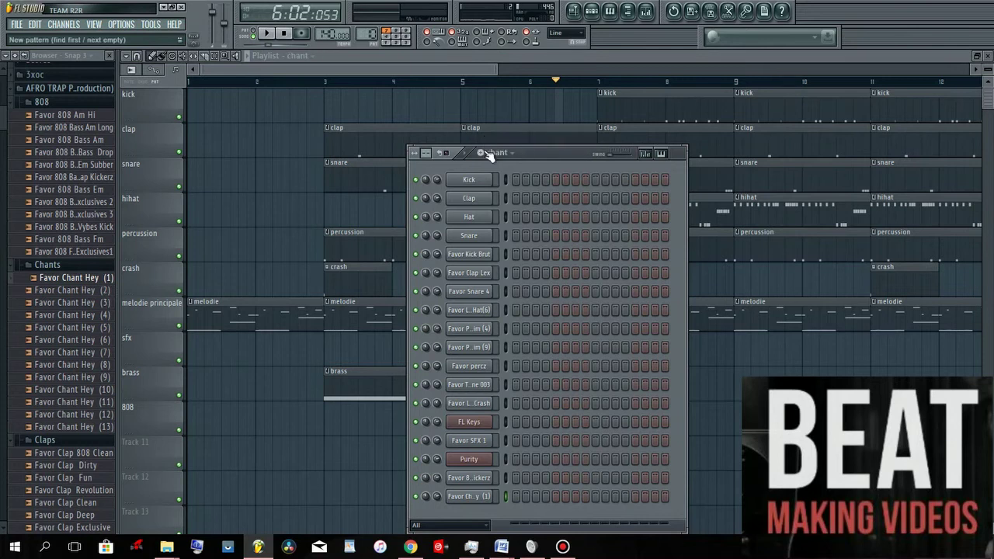
- Rename playlist Track 11 as chant and place a chant clip on it at bar 7
left_click(456, 70)
right_click(155, 444)
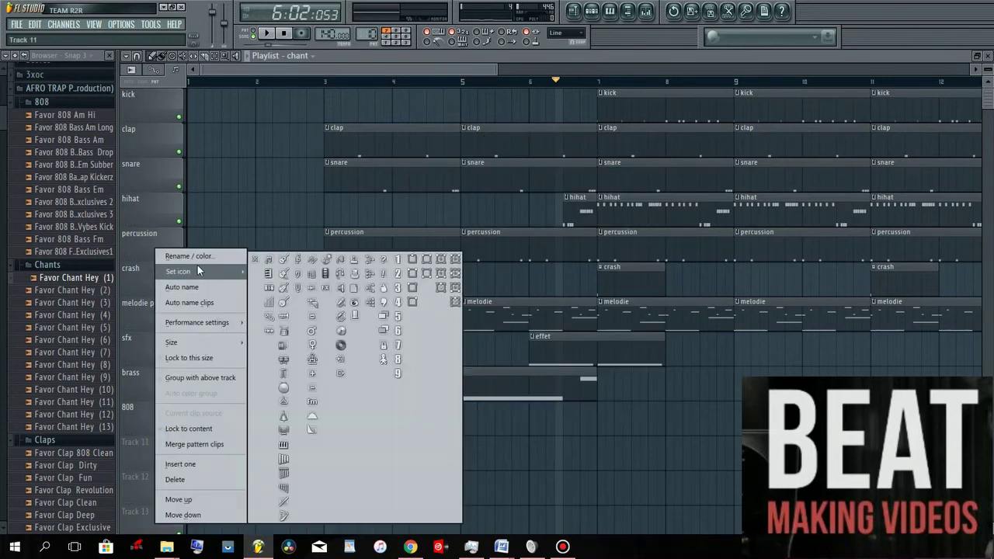
left_click(195, 256)
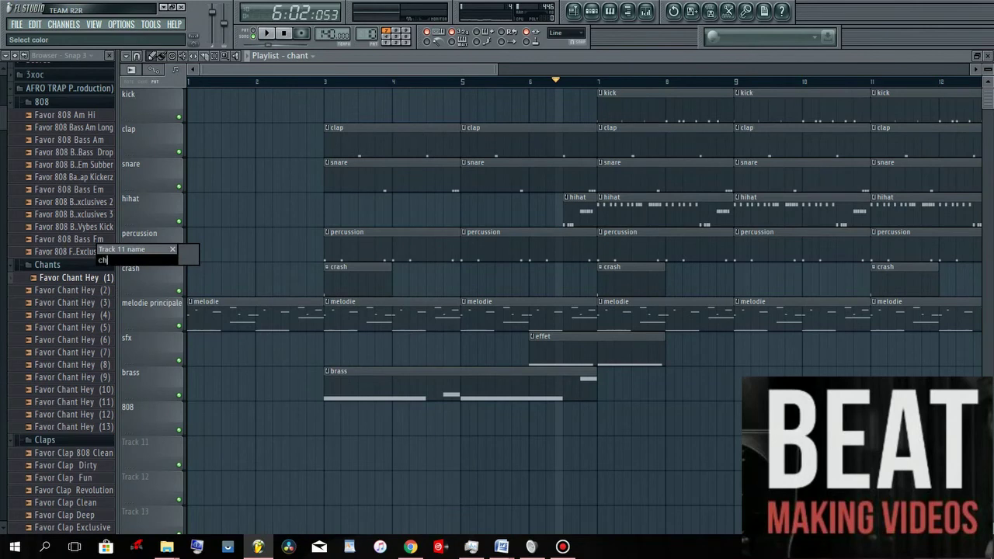
type("chant")
key("Return")
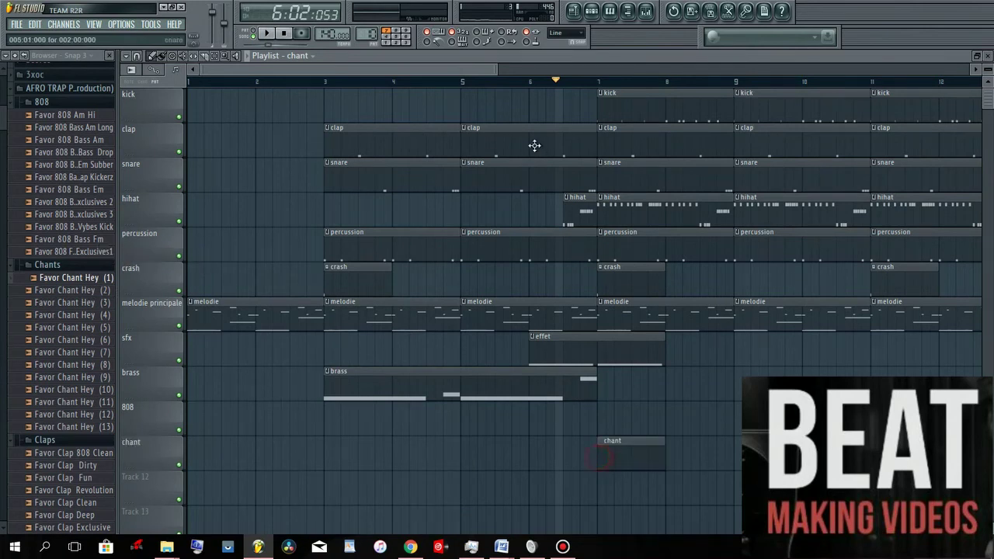
- Record four C5 hits of Favor Chant Hey (1) into the chant pattern, open its piano roll and stop playback
left_click(303, 34)
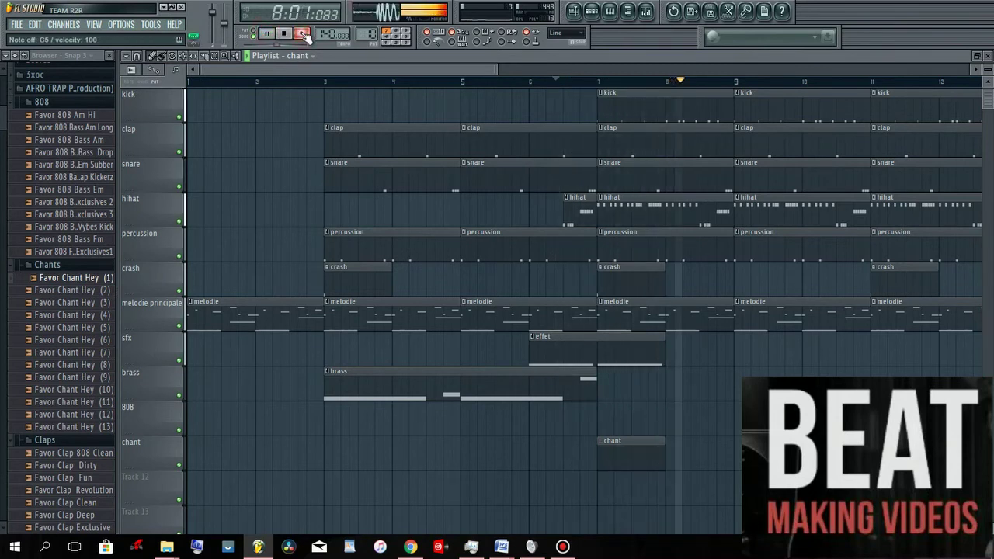
key("space")
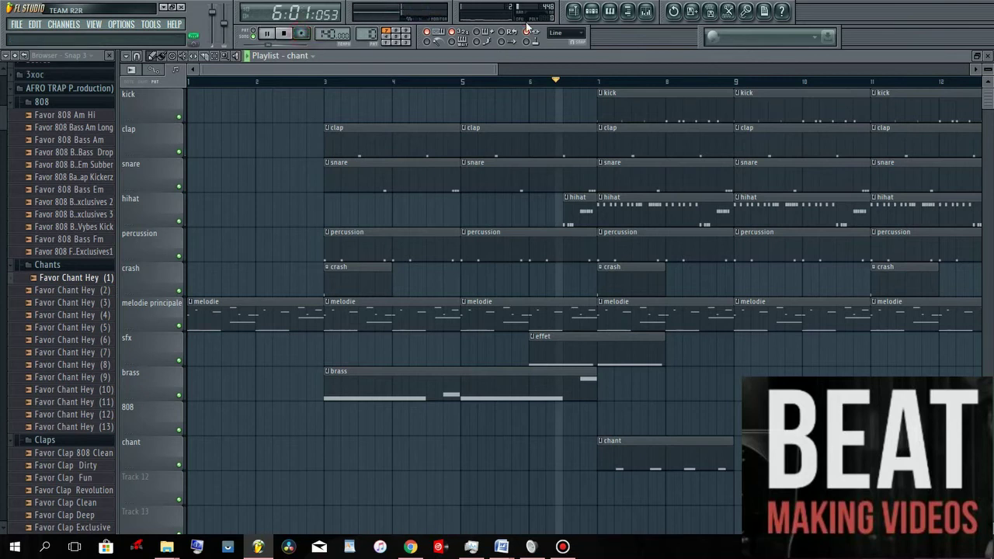
key("F6")
left_click(606, 497)
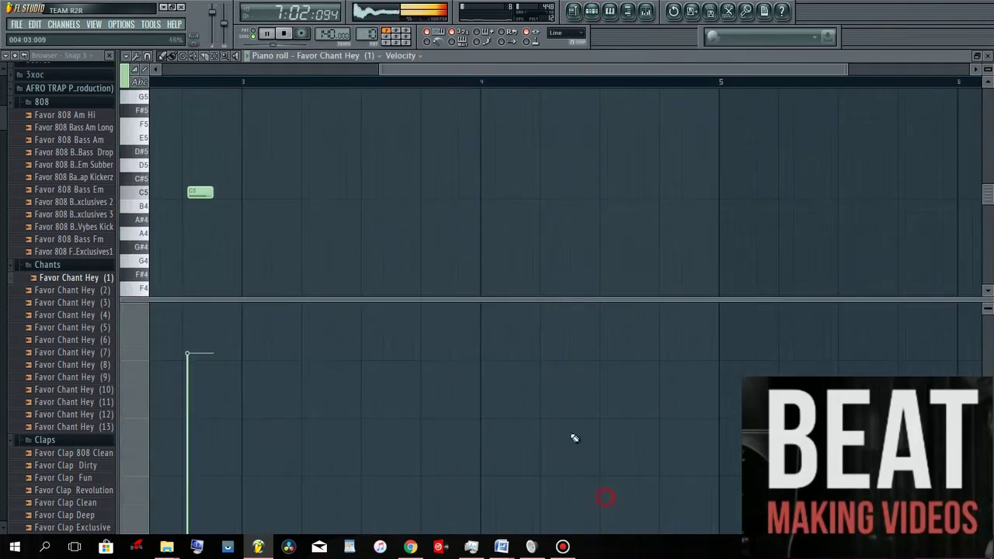
left_click(266, 35)
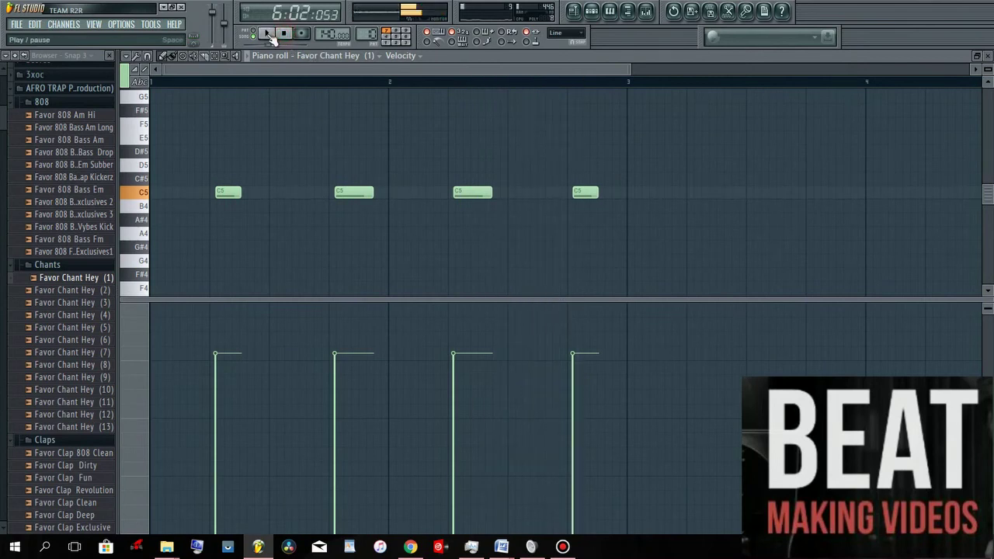
- Delete the second and fourth C5 hits in the chant pattern and shift the two remaining notes slightly earlier
right_click(351, 194)
left_click_drag(466, 195, 459, 196)
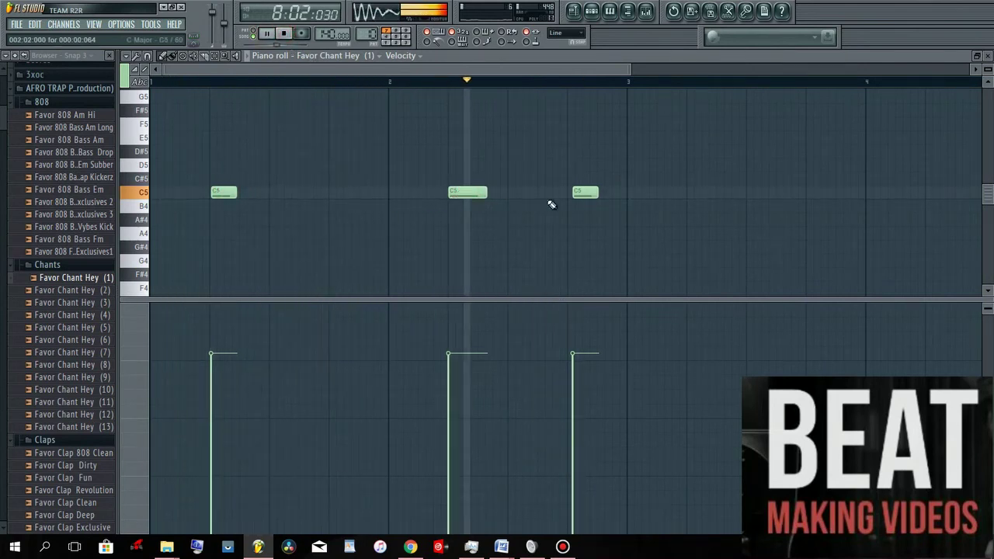
right_click(584, 194)
- Raise the velocity of both chant notes, nudge the first one slightly earlier and stop playback
left_click(447, 335)
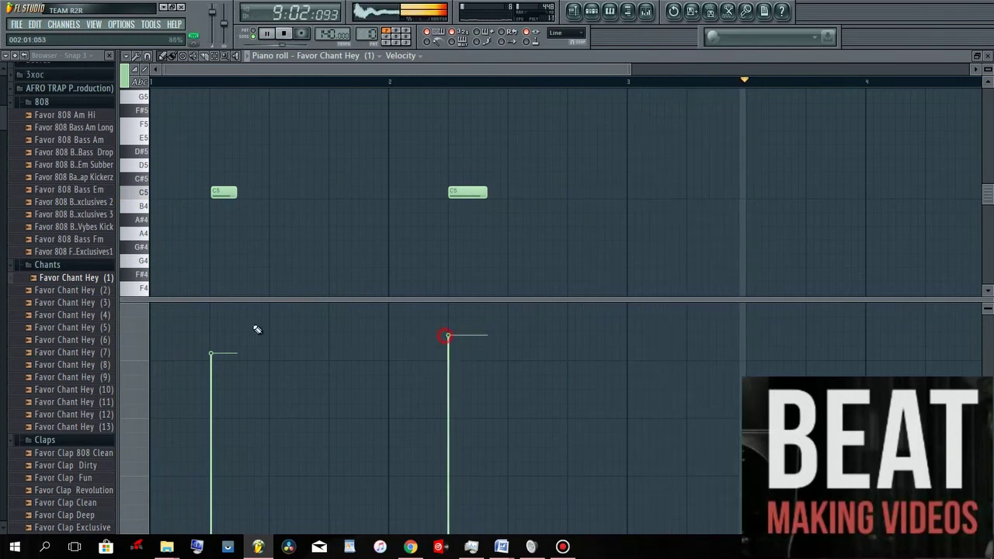
left_click(213, 329)
left_click(221, 180)
right_click(223, 178)
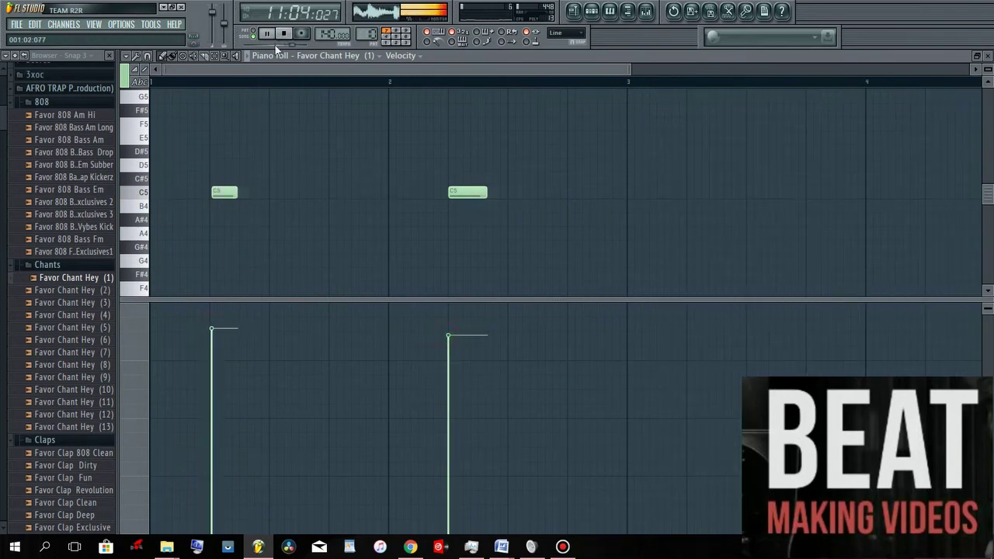
left_click_drag(224, 195, 221, 195)
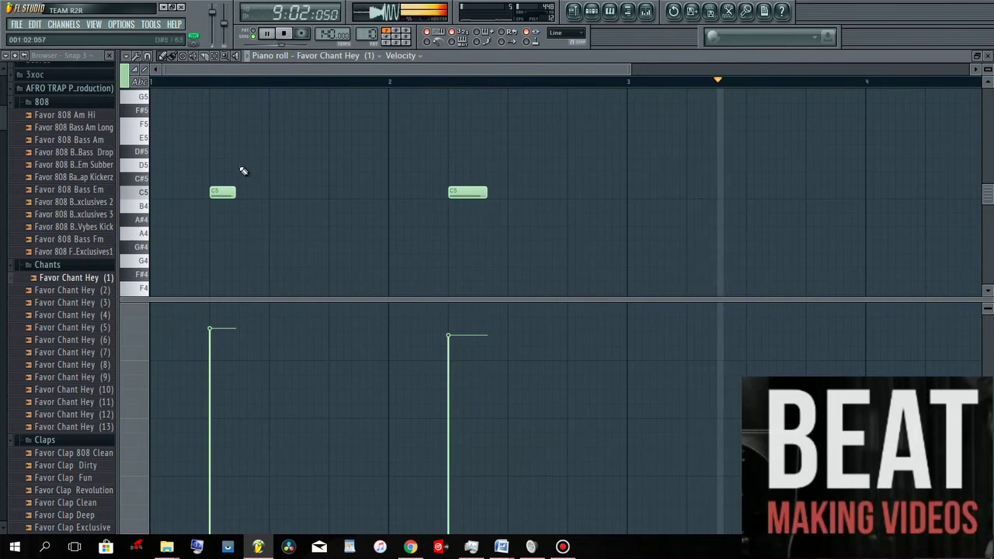
key("space")
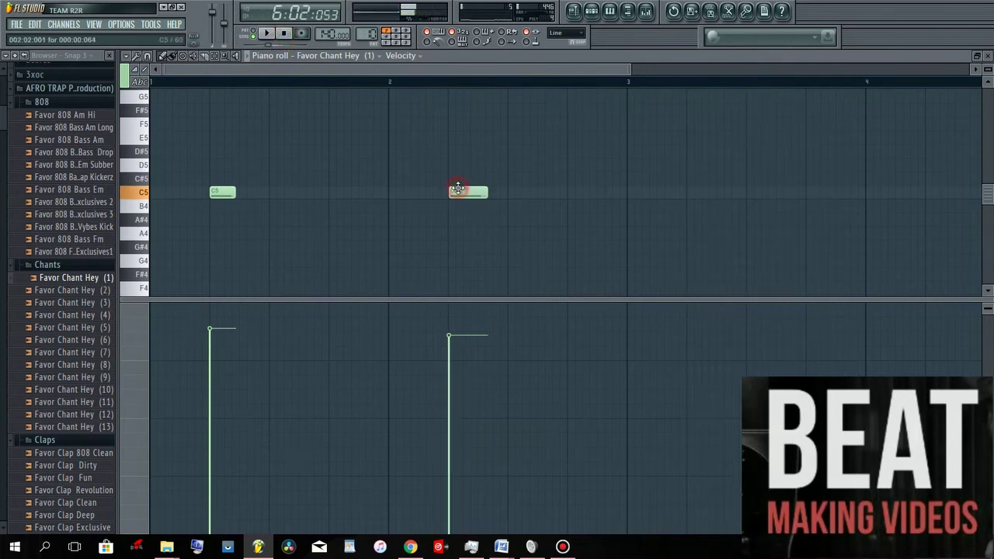
- Link the Favor Chant Hey (1) channel to mixer track Insert 2
left_click(646, 13)
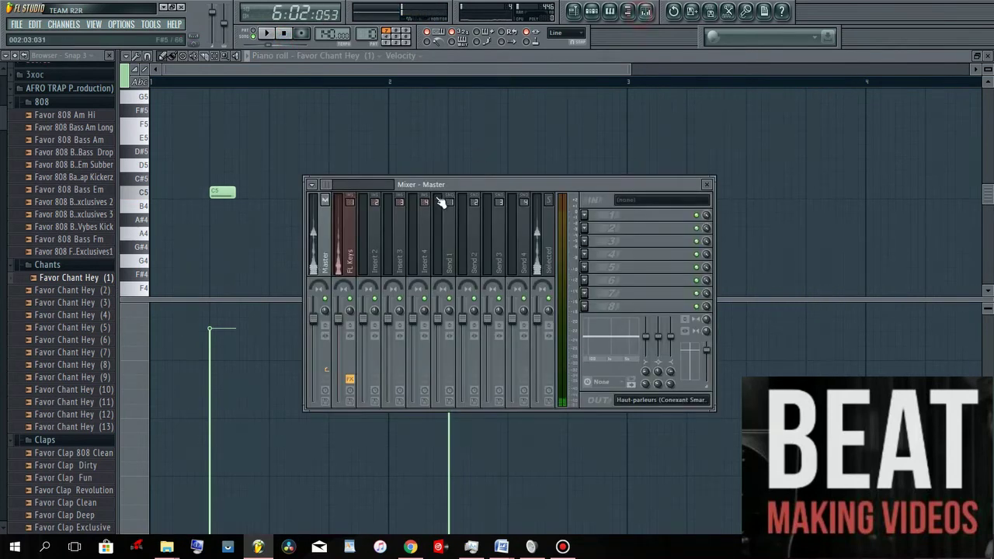
right_click(380, 247)
mouse_move(450, 250)
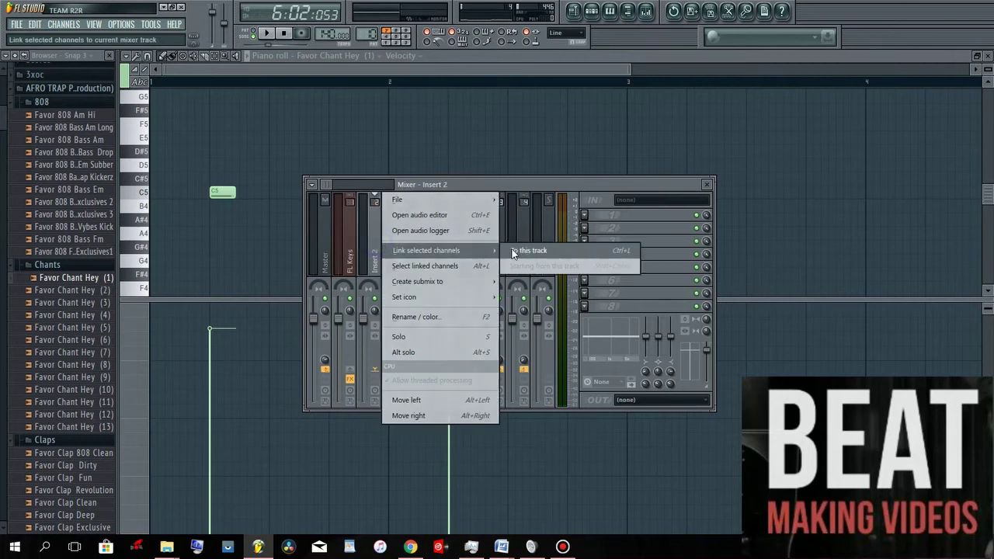
left_click(516, 252)
- Add Fruity Parametric EQ 2 to the chant track's first effect slot and boost band 7 about 5.1 dB at 7537 Hz
left_click(592, 219)
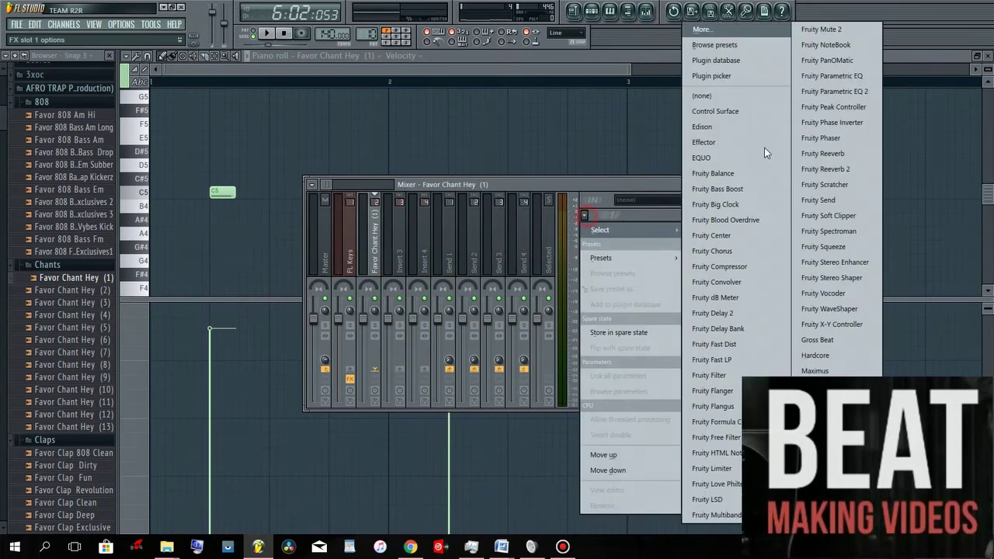
left_click(823, 94)
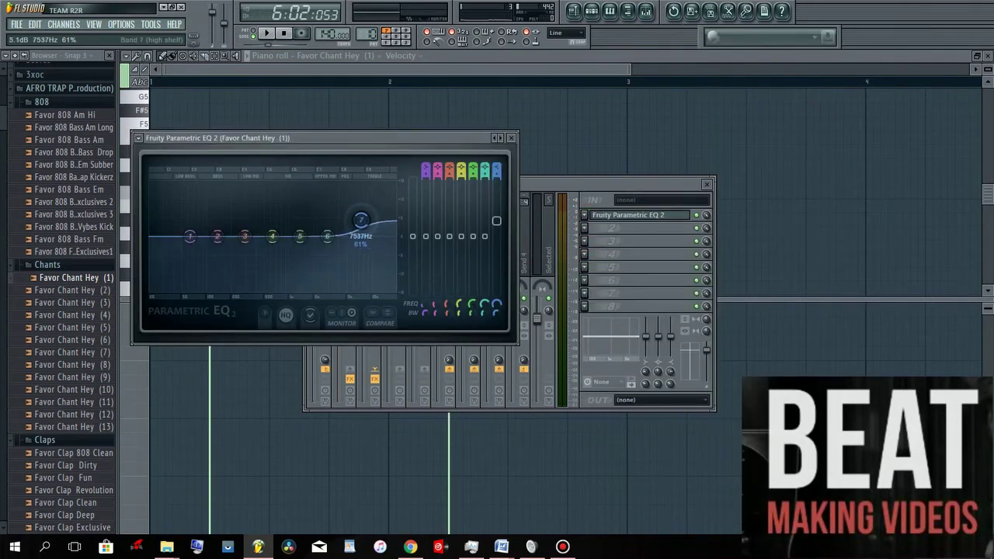
left_click_drag(361, 219, 361, 218)
left_click(513, 139)
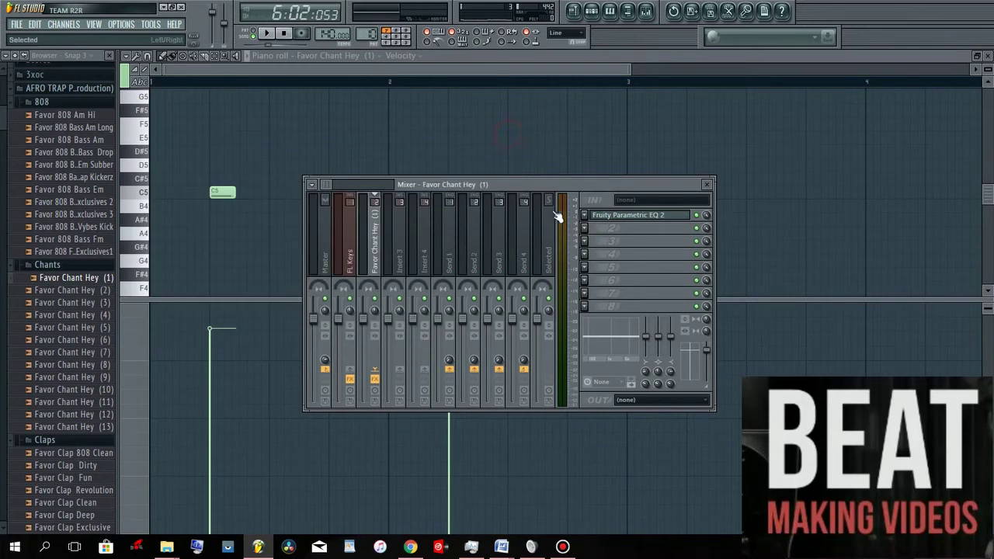
- Add Fruity Reeverb 2 to the chant track's second effect slot and lower its mix level to about 62%
left_click(585, 228)
left_click(835, 169)
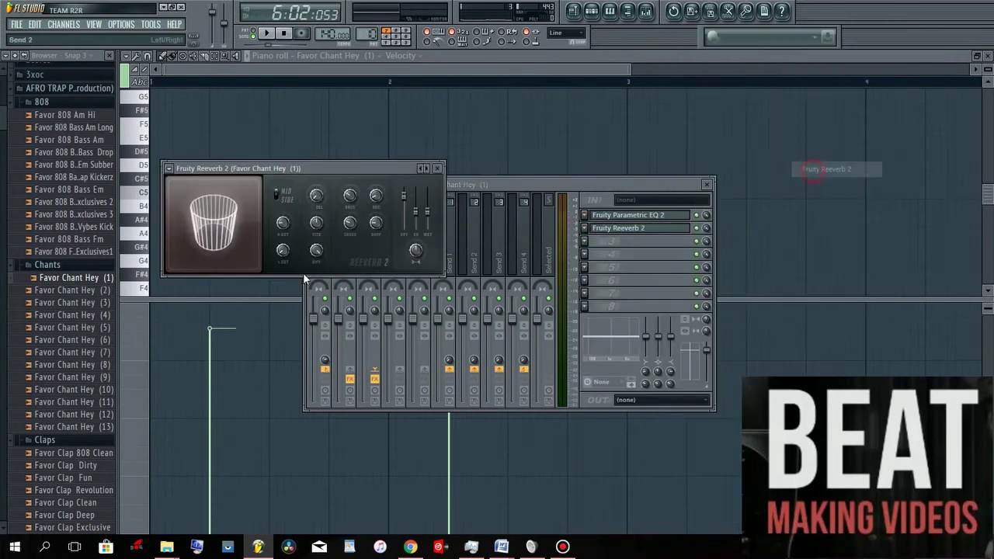
left_click(441, 169)
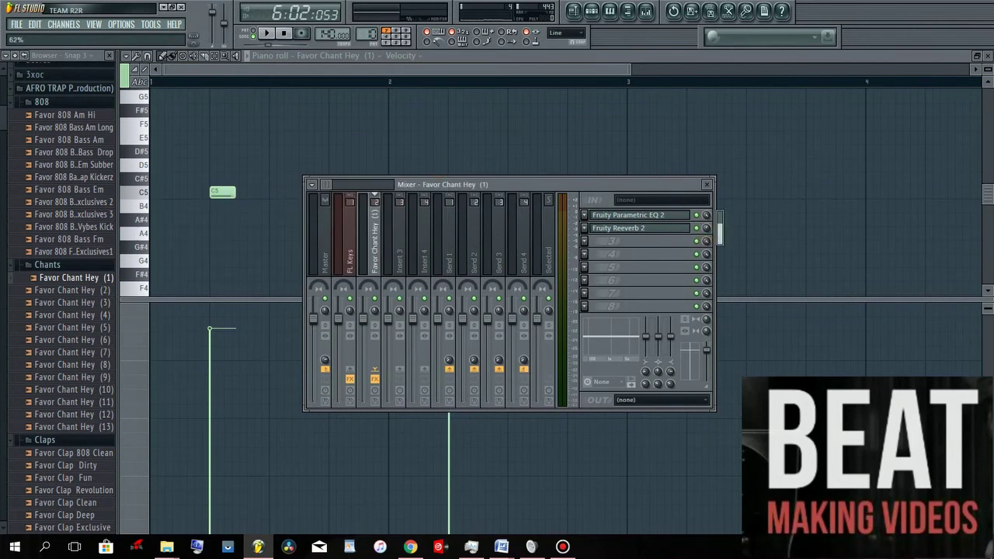
- Add Fruity Delay Bank to the chant track's third effect slot and lower its mix level to about 47%
left_click(595, 246)
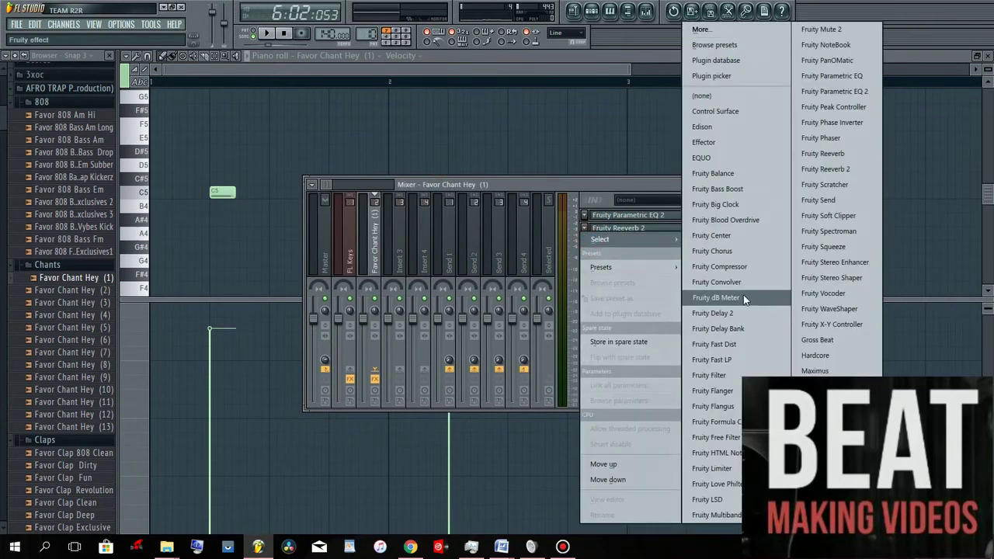
left_click(740, 330)
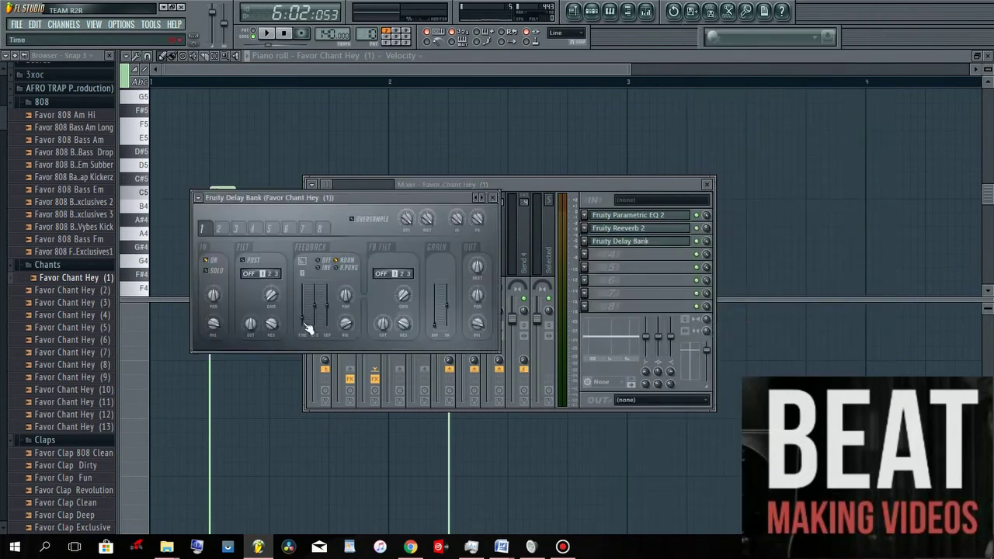
left_click(496, 197)
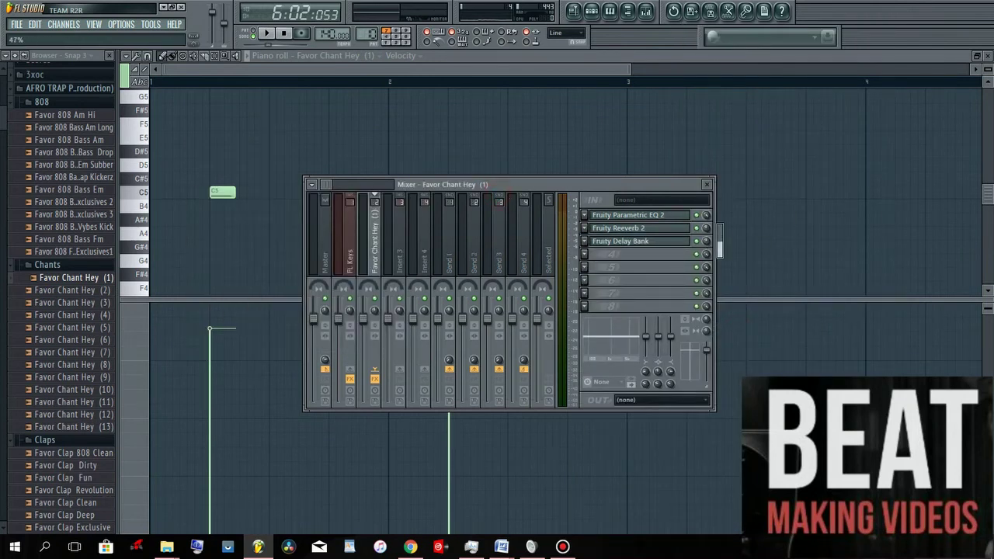
- Extend the chant part in the playlist by repeating its clip at bars 9, 11 and 13
left_click(574, 11)
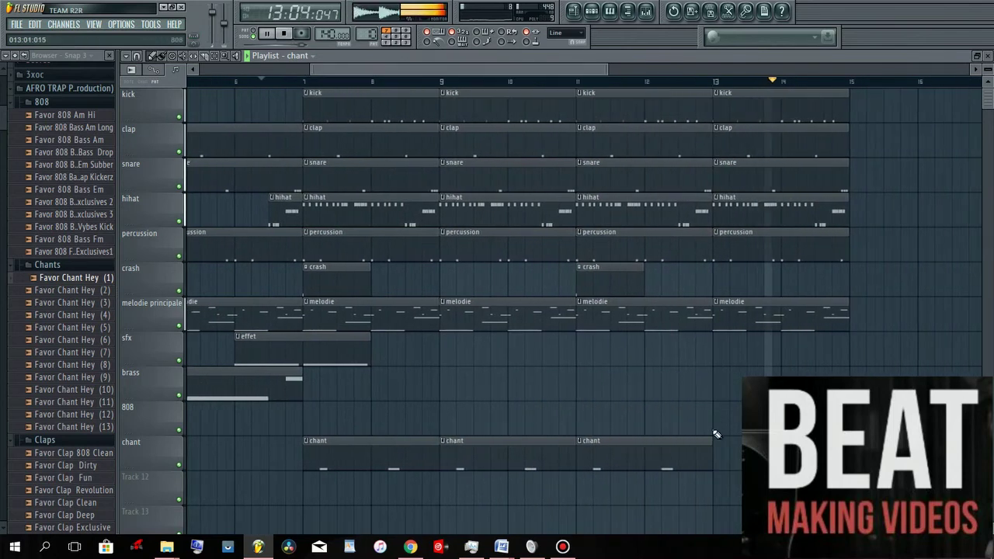
left_click(720, 448)
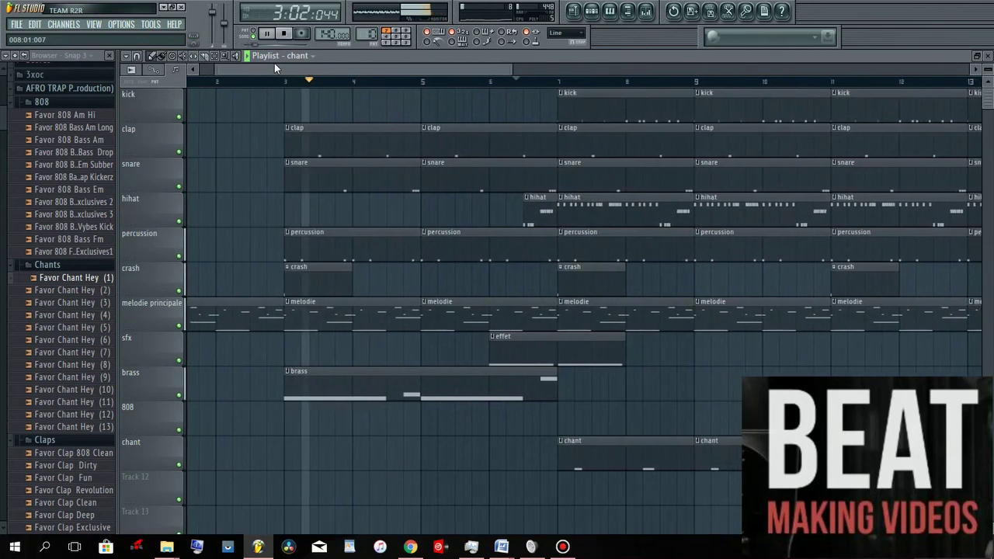
double_click(459, 380)
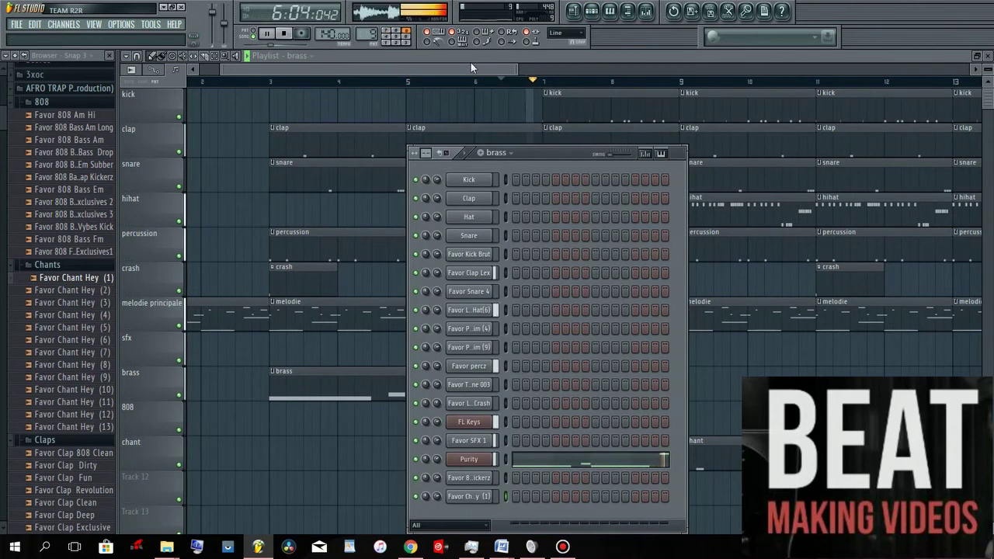
key("F6")
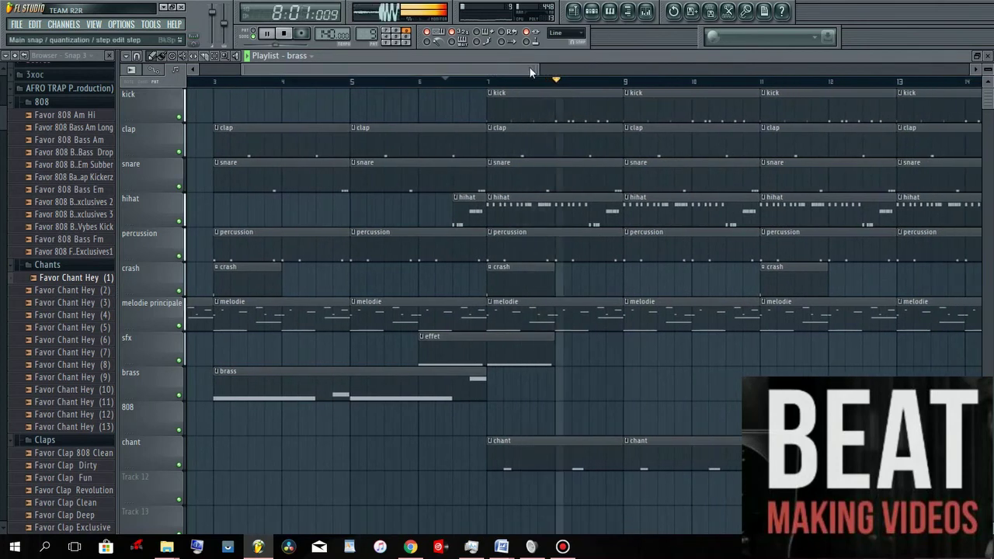
left_click(314, 57)
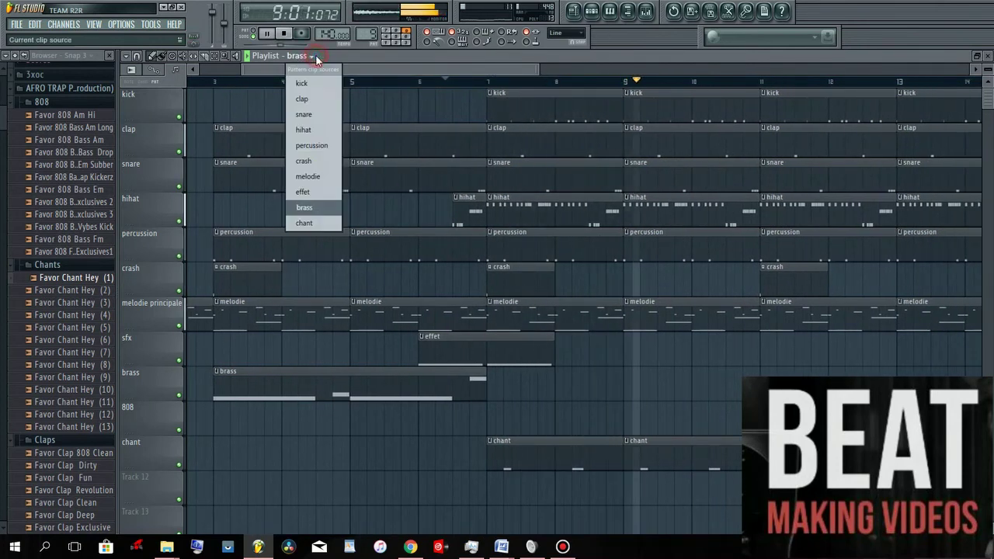
left_click(284, 35)
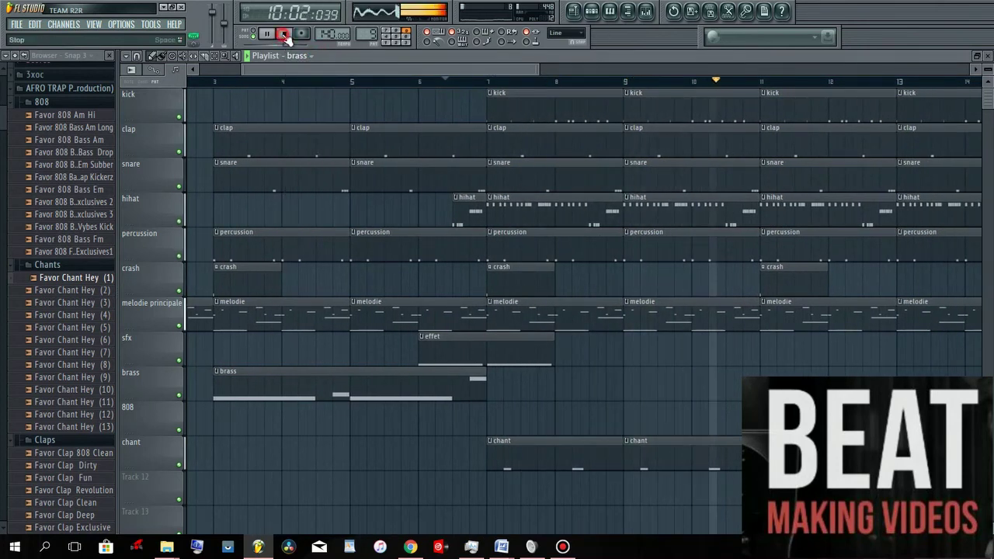
- Create a new pattern named 808
left_click(592, 10)
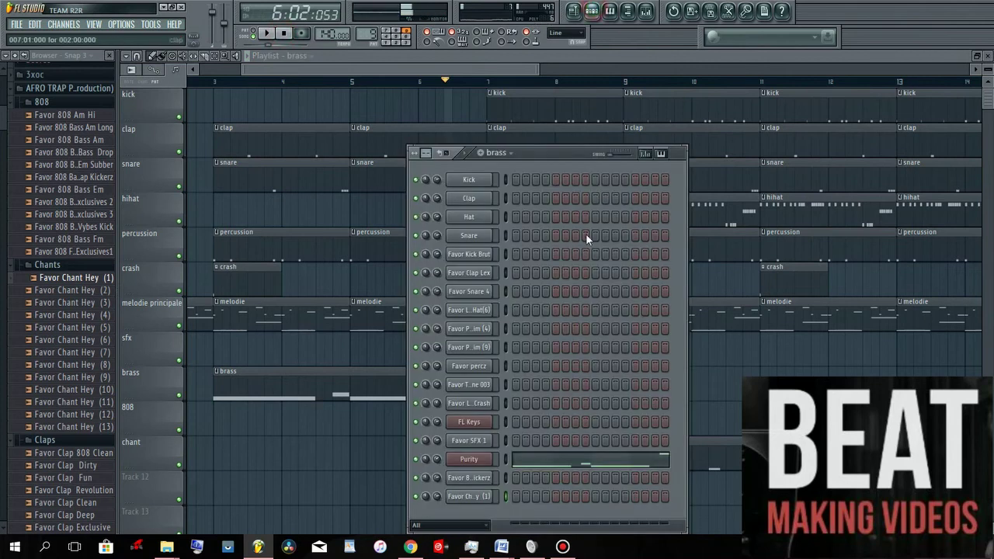
left_click(508, 153)
left_click(482, 153)
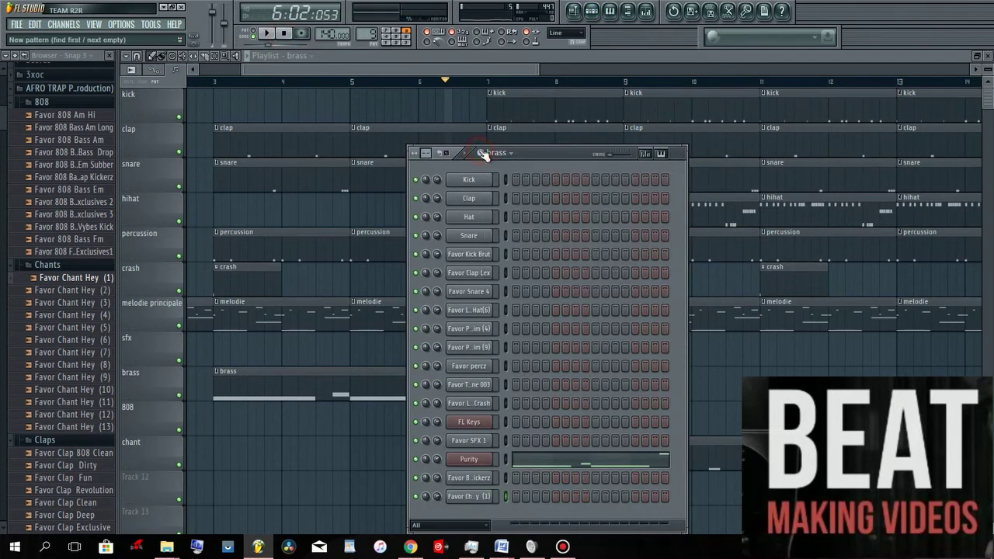
left_click(482, 153)
type("808")
key("Return")
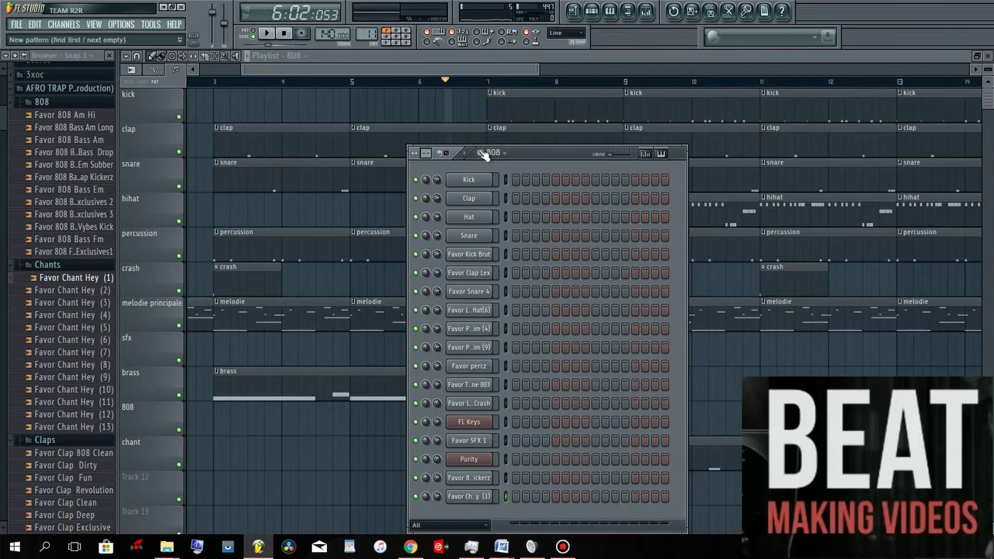
- Place an 808 clip on the 808 playlist track at bar 7 and move it to bar 11
left_click(465, 72)
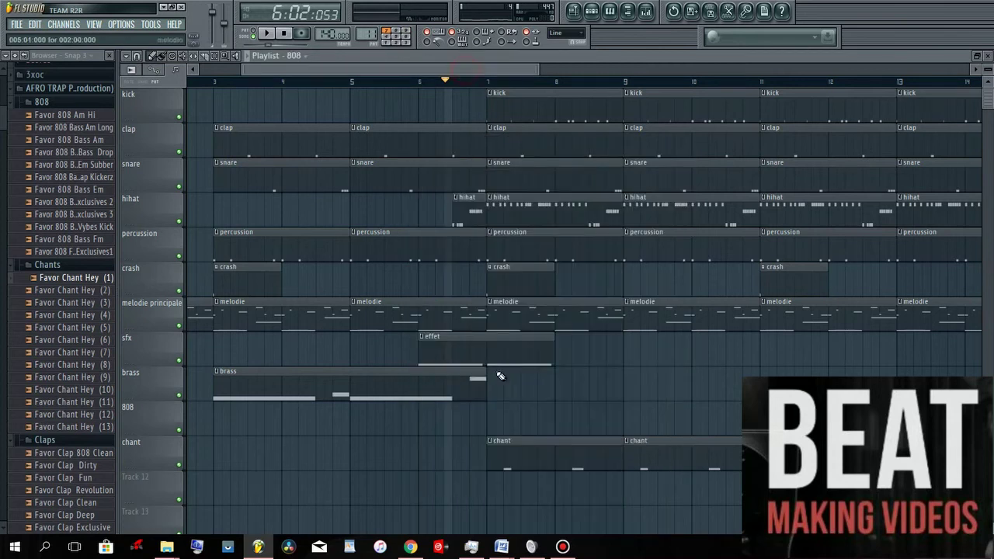
left_click(489, 420)
left_click_drag(452, 69, 489, 69)
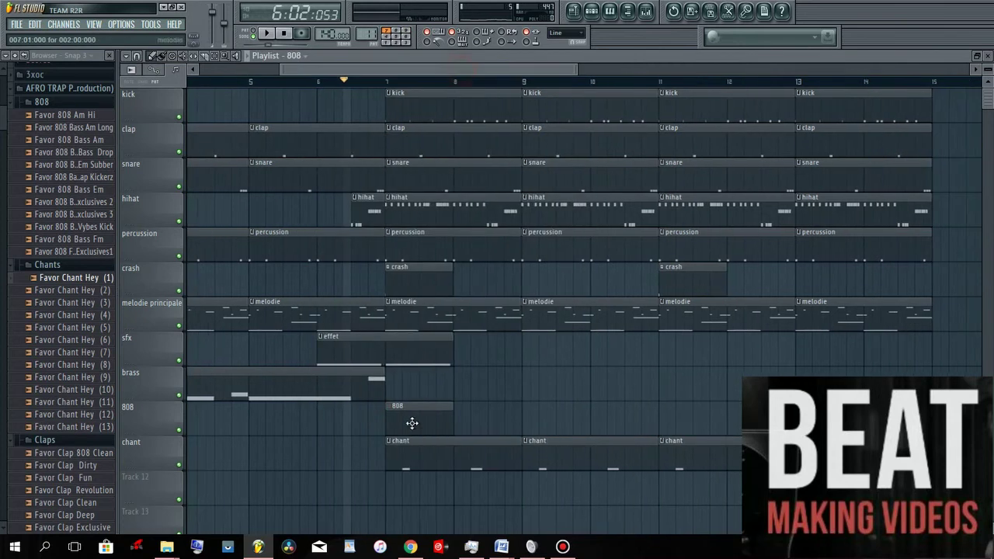
left_click_drag(411, 421, 721, 410)
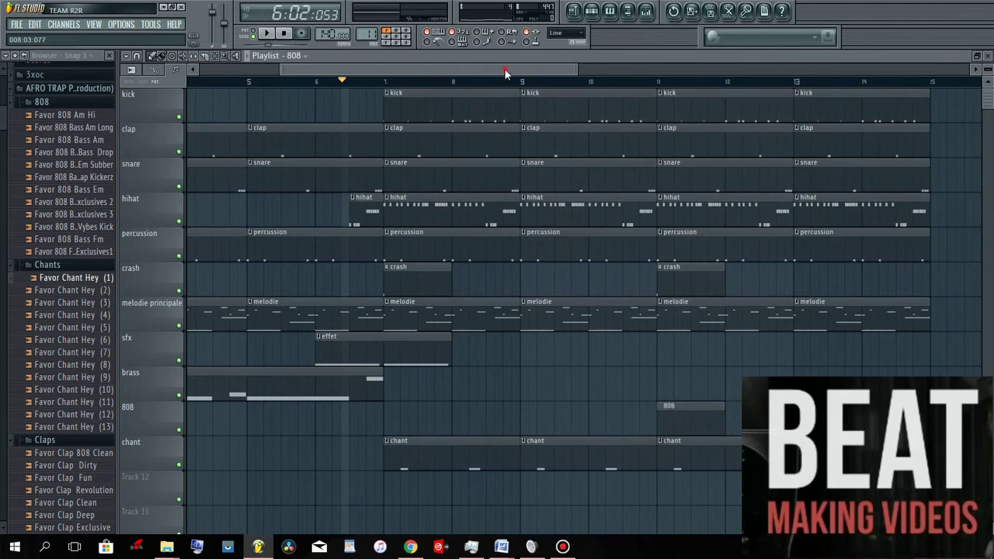
- Select bars 10 to 12 as the playlist's playback loop and move the 808 clip to bar 10
left_click_drag(505, 69, 534, 69)
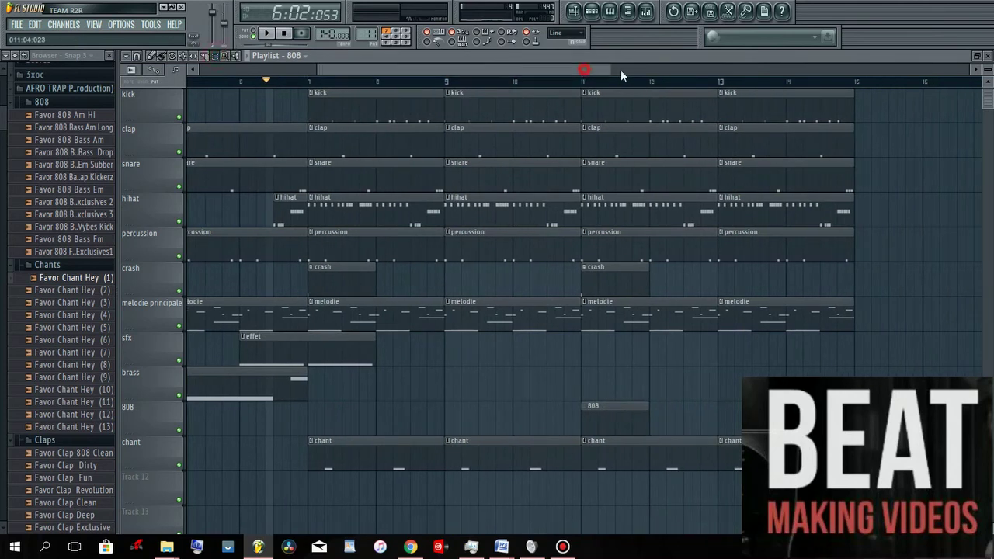
left_click_drag(621, 69, 648, 69)
left_click_drag(418, 84, 616, 91)
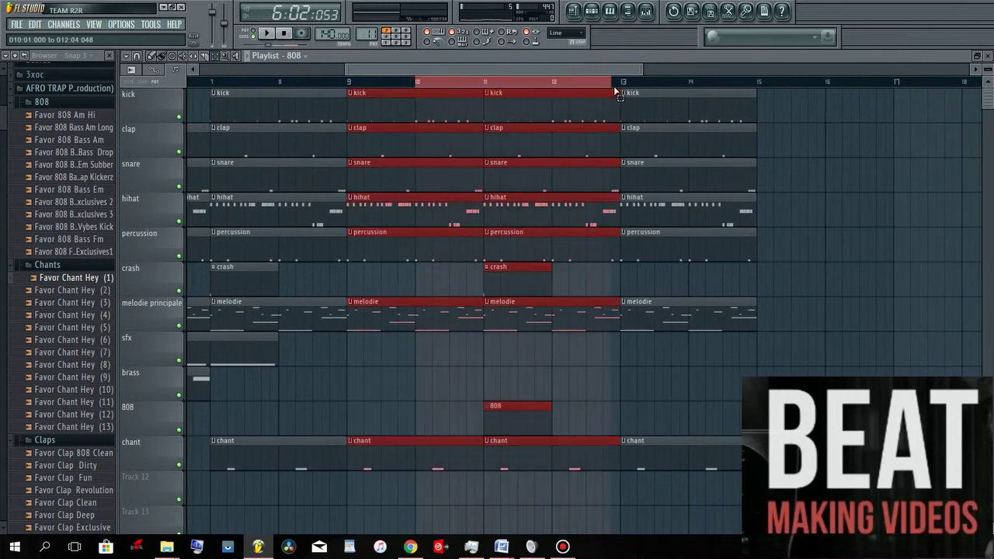
left_click(716, 406)
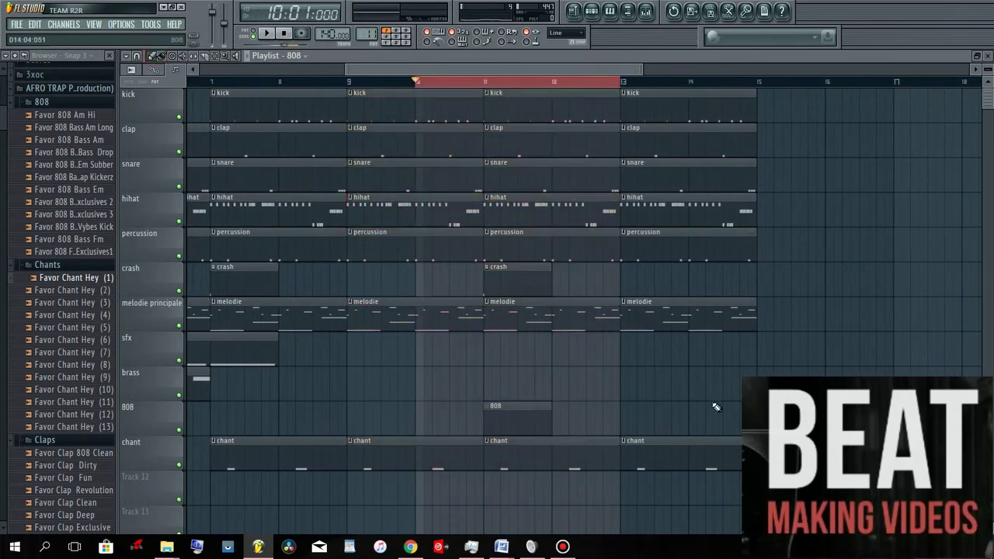
left_click_drag(513, 417, 458, 415)
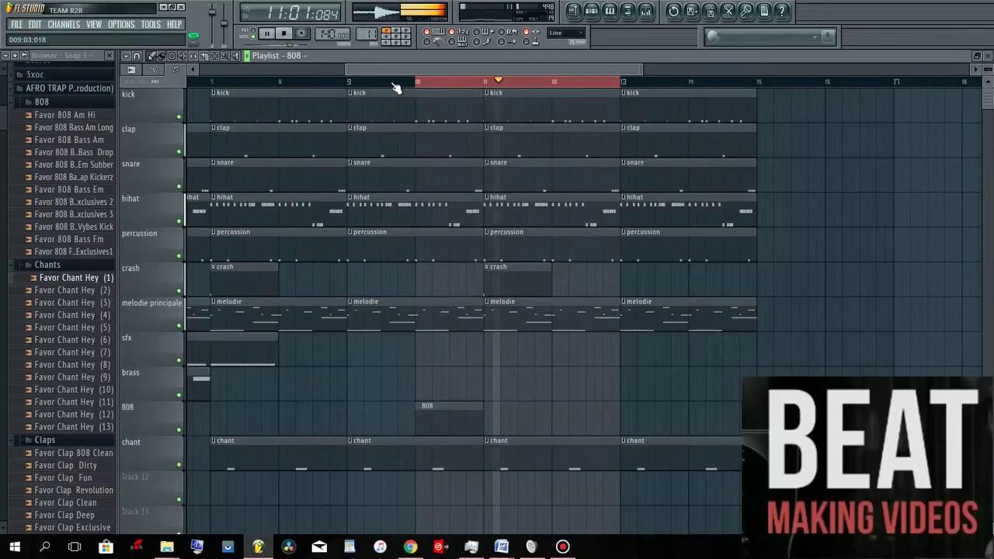
- Open the piano roll of Favor 808 Bass Em Trap Kickerz, restart playback and add an F#5 note near the end of bar 1
key("F6")
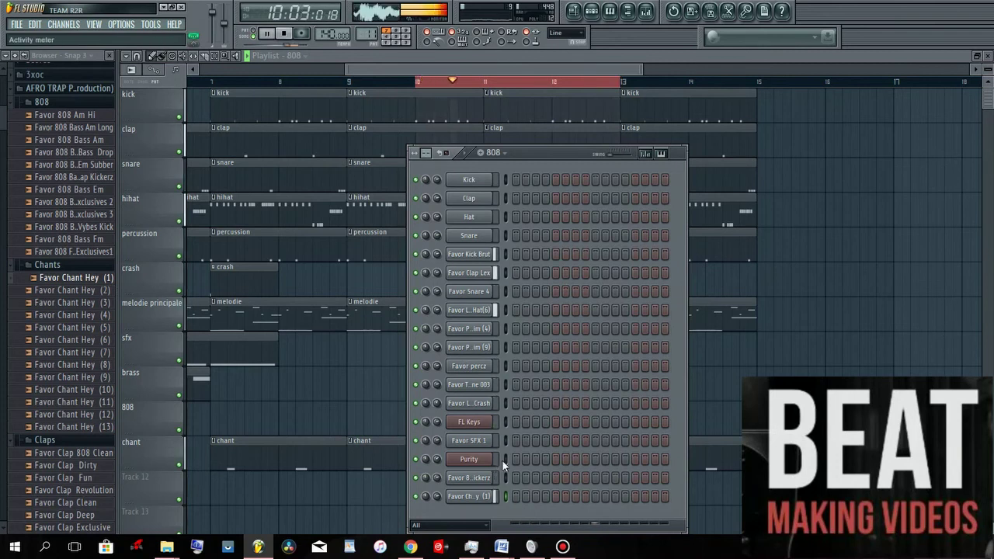
right_click(481, 481)
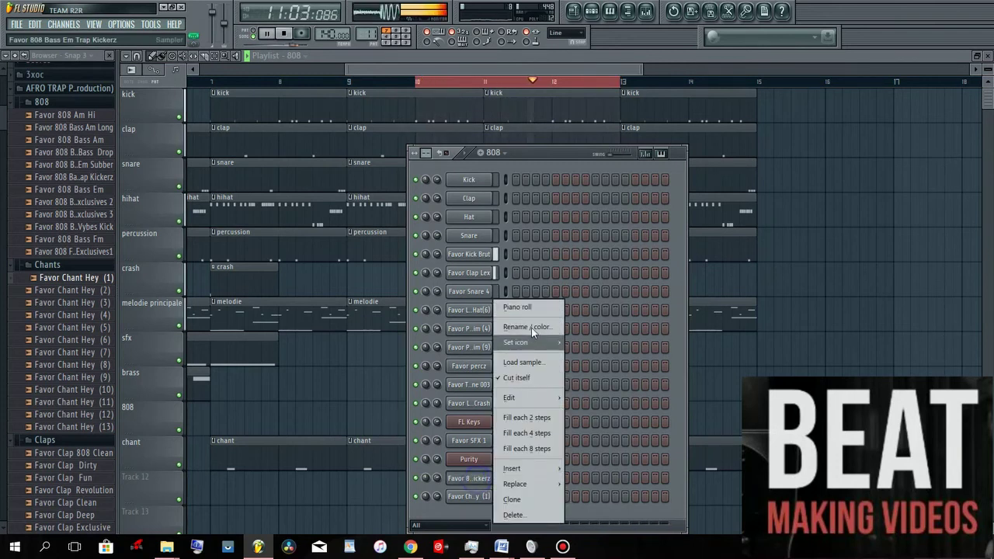
left_click(529, 310)
left_click(282, 35)
key("space")
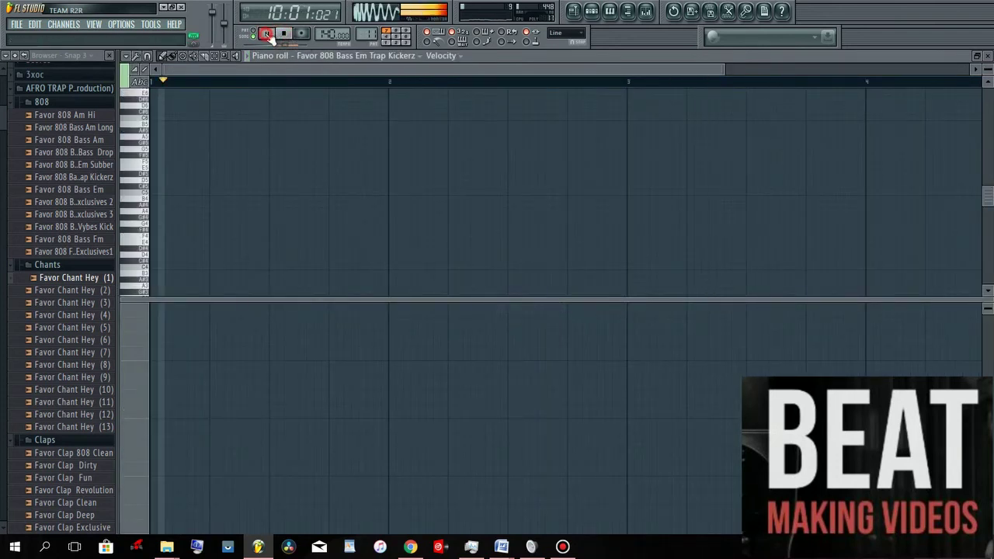
key("space")
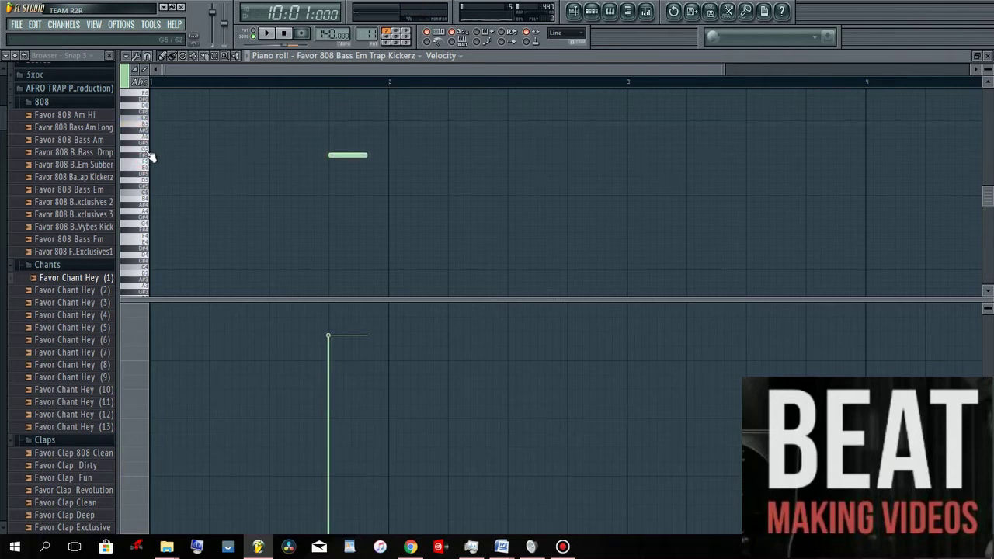
- Listen to the F#5 note near the end of bar 1 and turn it into a slide note
left_click(268, 35)
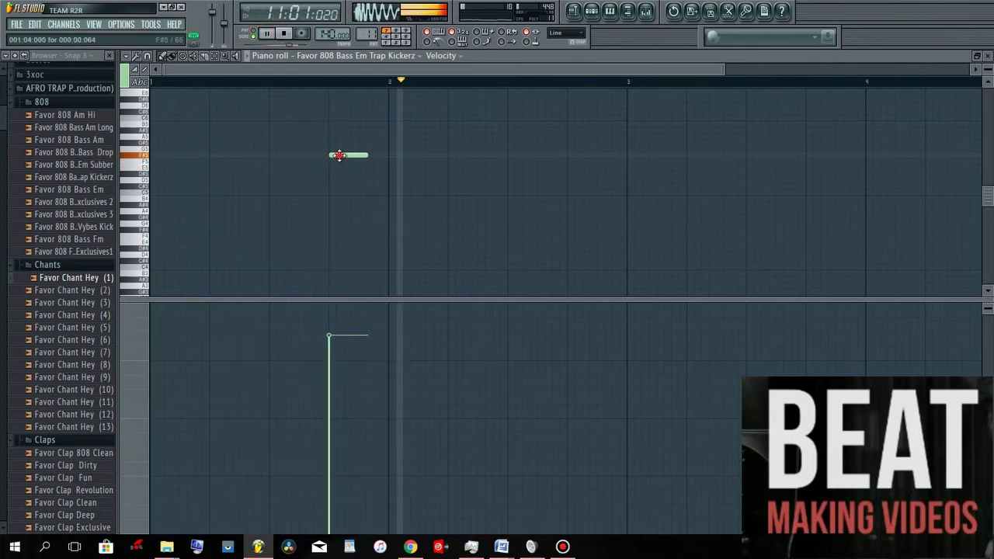
double_click(339, 155)
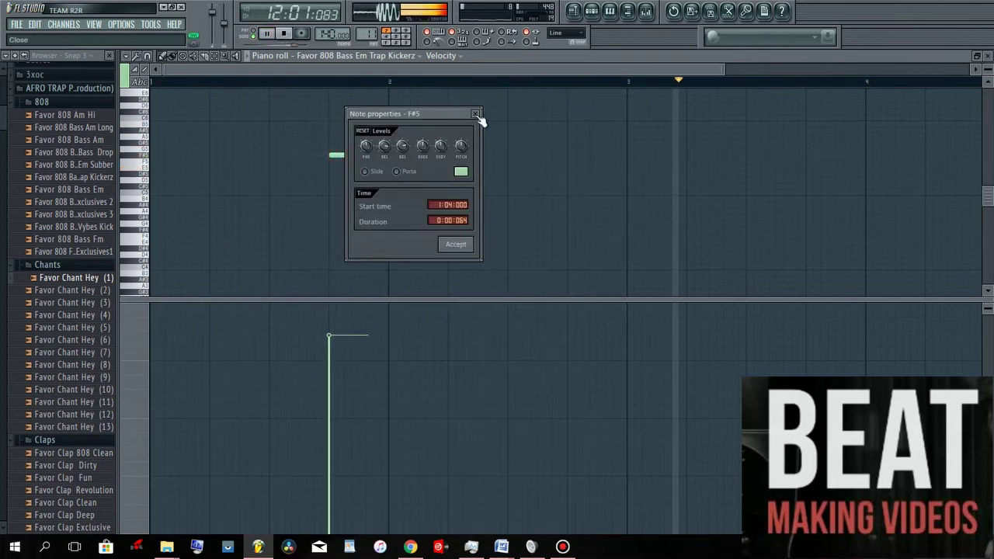
left_click(456, 246)
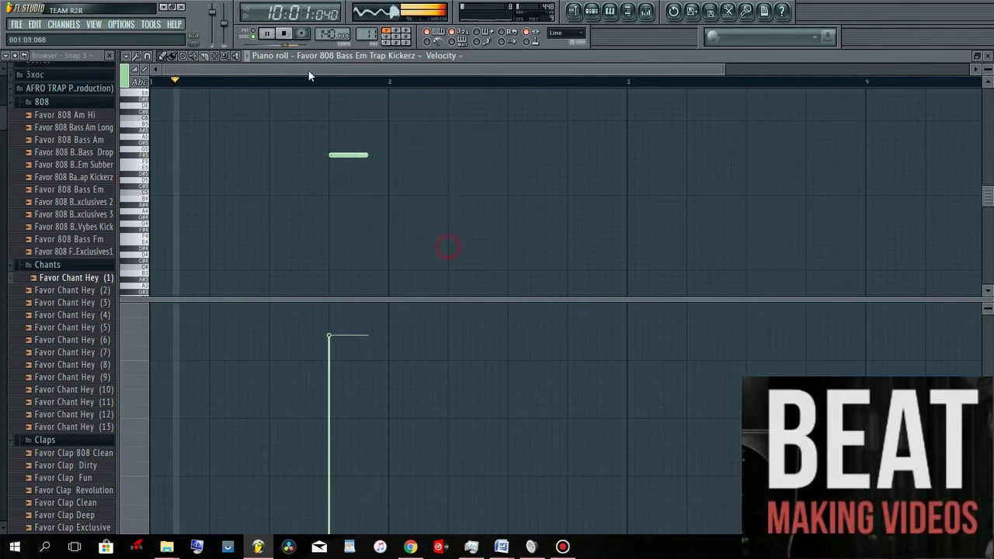
left_click(285, 37)
double_click(342, 155)
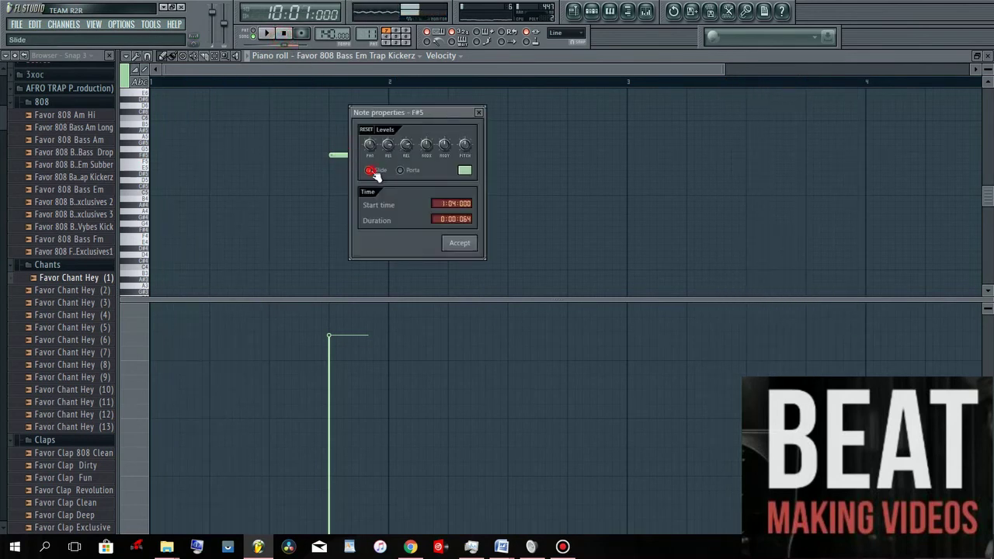
left_click(459, 244)
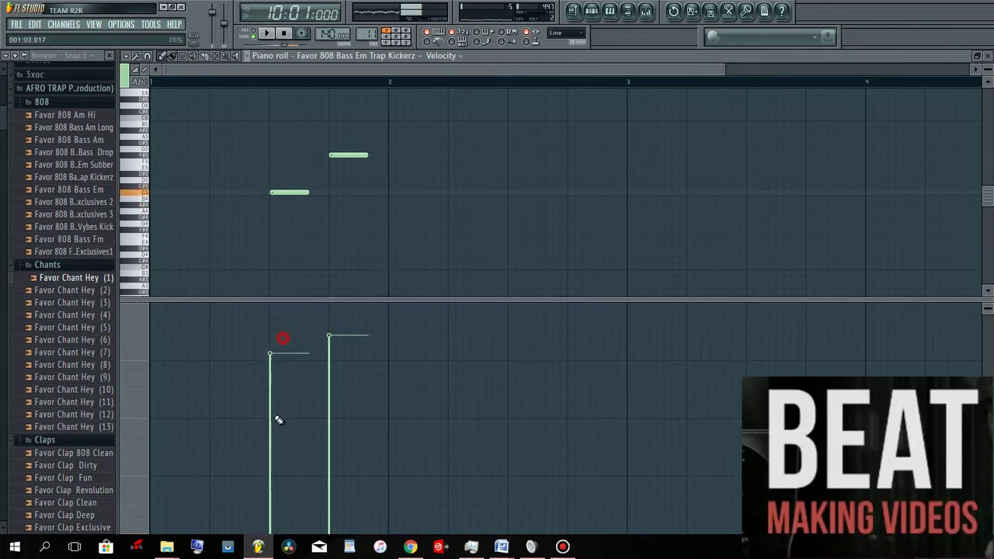
- Add a non-slide C5 note starting at beat 3 of bar 1 and lengthen it to the end of the bar
left_click(274, 33)
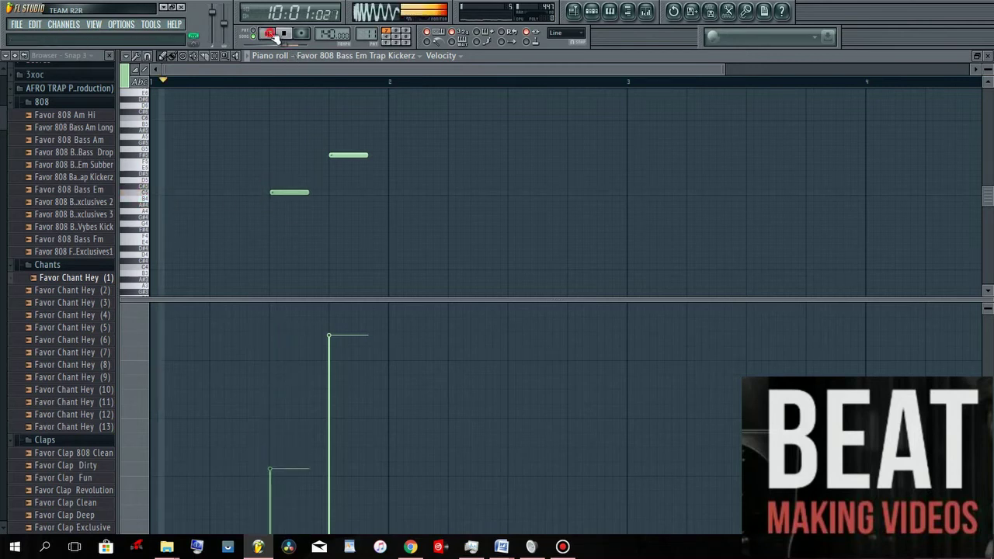
double_click(291, 192)
left_click(403, 284)
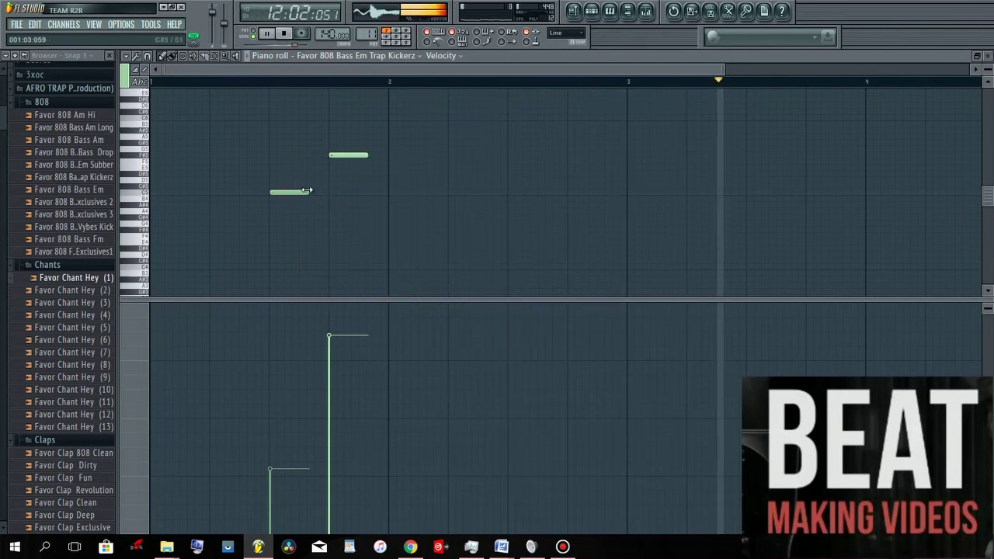
left_click_drag(310, 192, 388, 192)
- Lower the long C5 note's velocity to minimum and raise the F#5 slide note's velocity to maximum
left_click(310, 454)
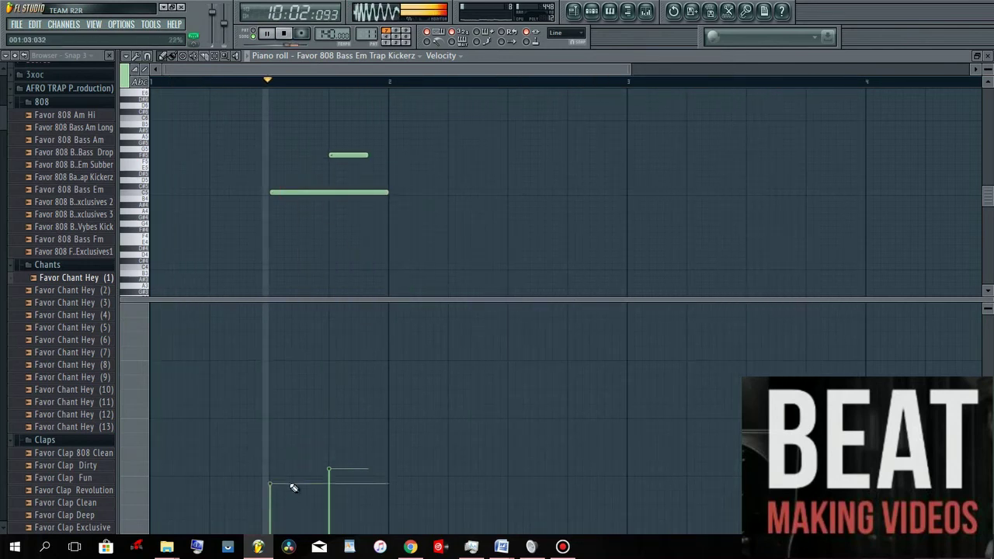
left_click(272, 532)
left_click_drag(349, 371, 331, 236)
left_click(254, 77)
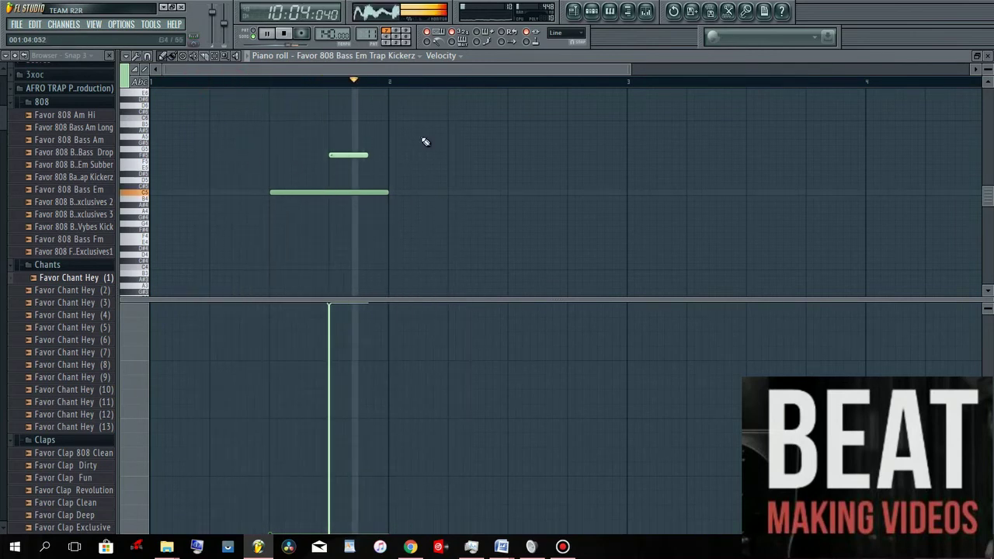
- Try the long bass note at higher pitches up to C6 during playback, and return it to C5
left_click_drag(286, 192, 290, 124)
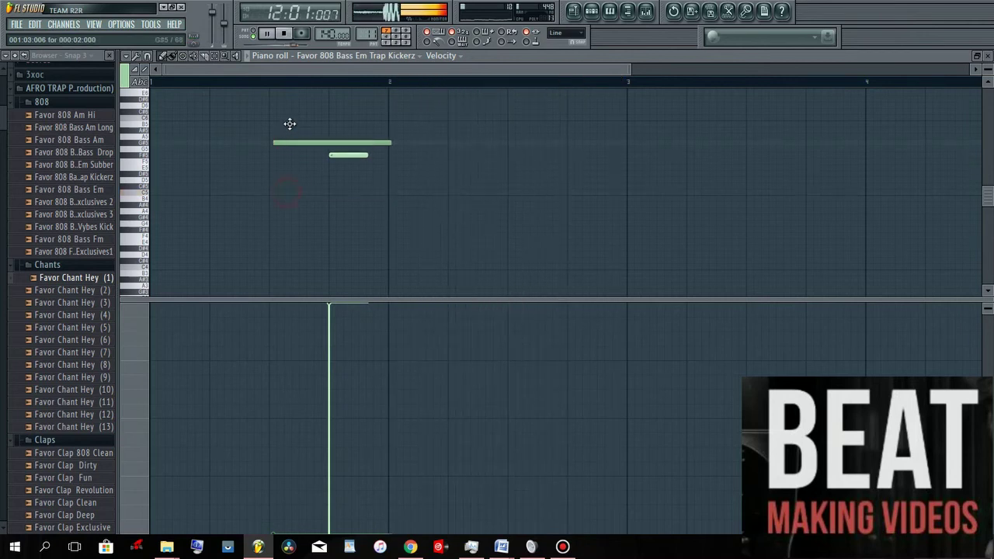
left_click(257, 82)
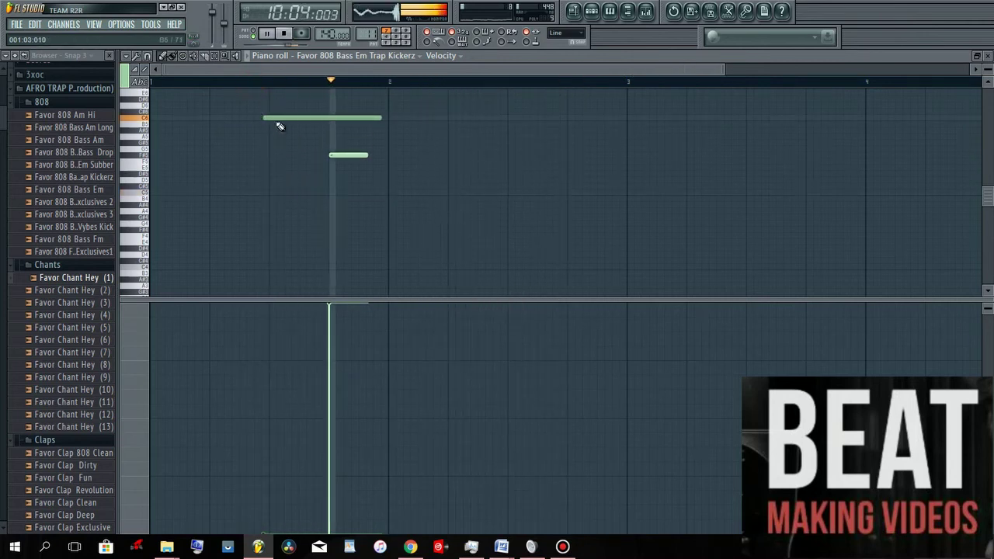
left_click(278, 116)
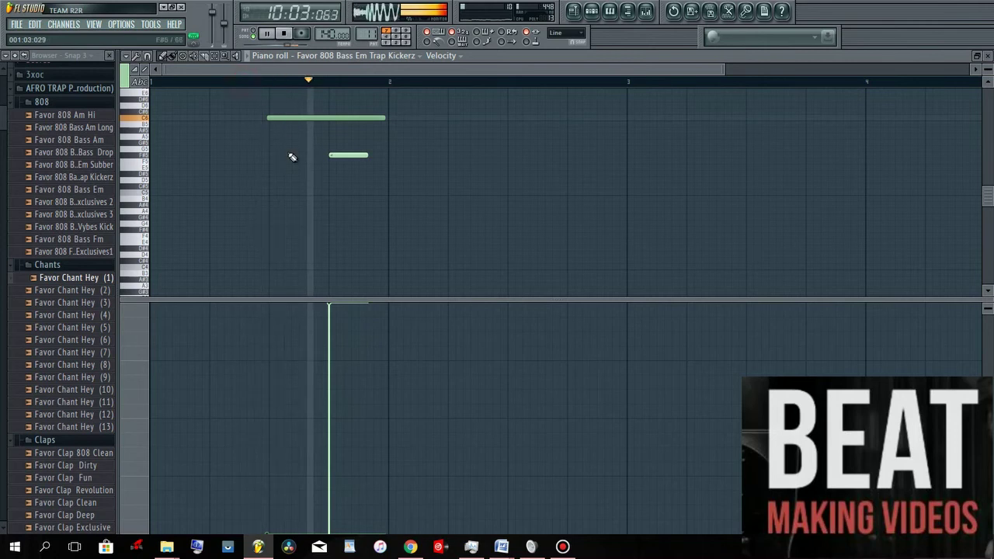
scroll(319, 177, "up", 1)
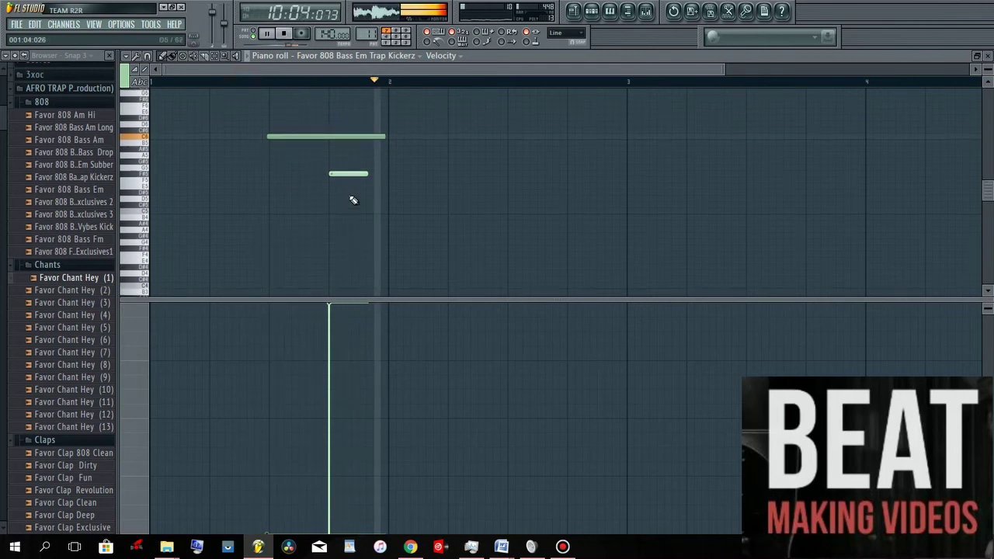
left_click(596, 15)
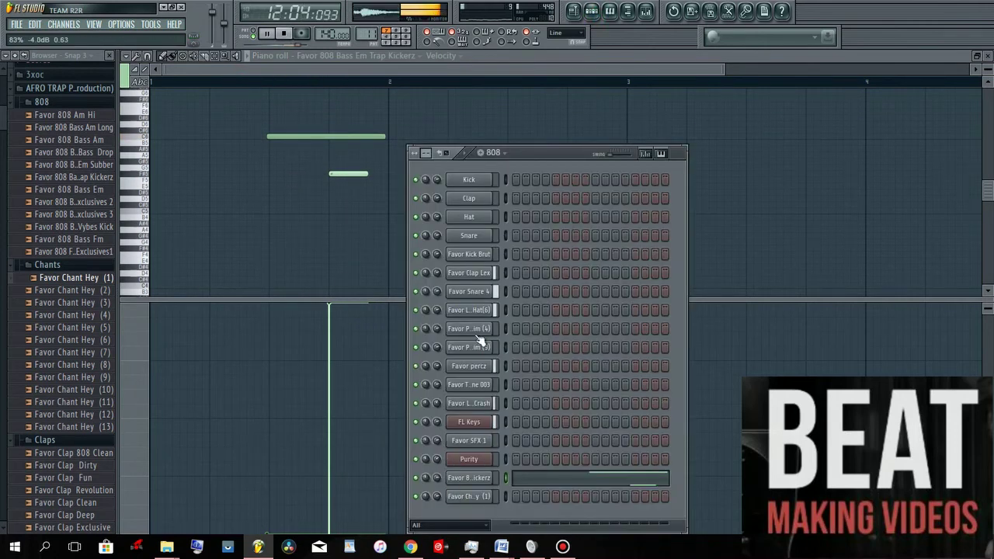
left_click(268, 56)
left_click(284, 33)
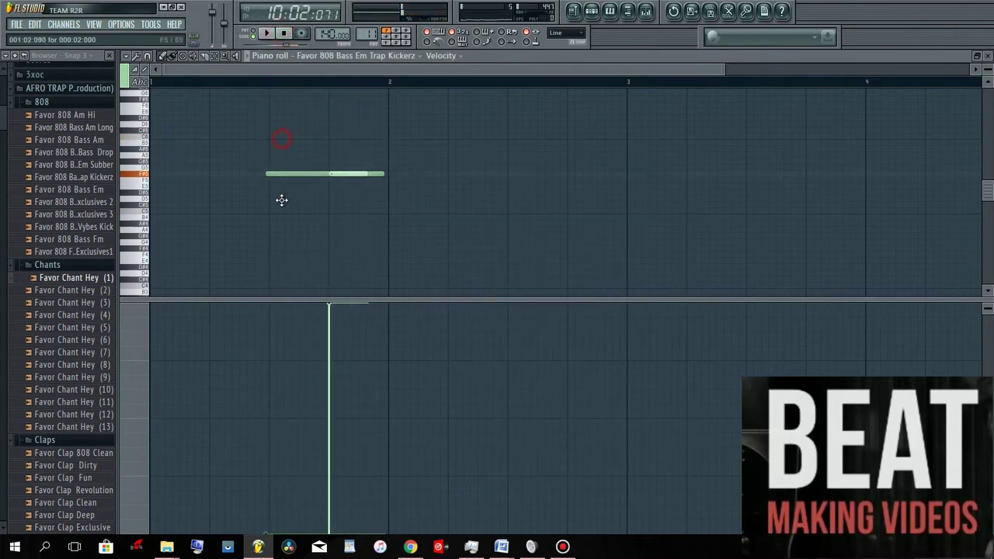
left_click_drag(284, 225, 284, 237)
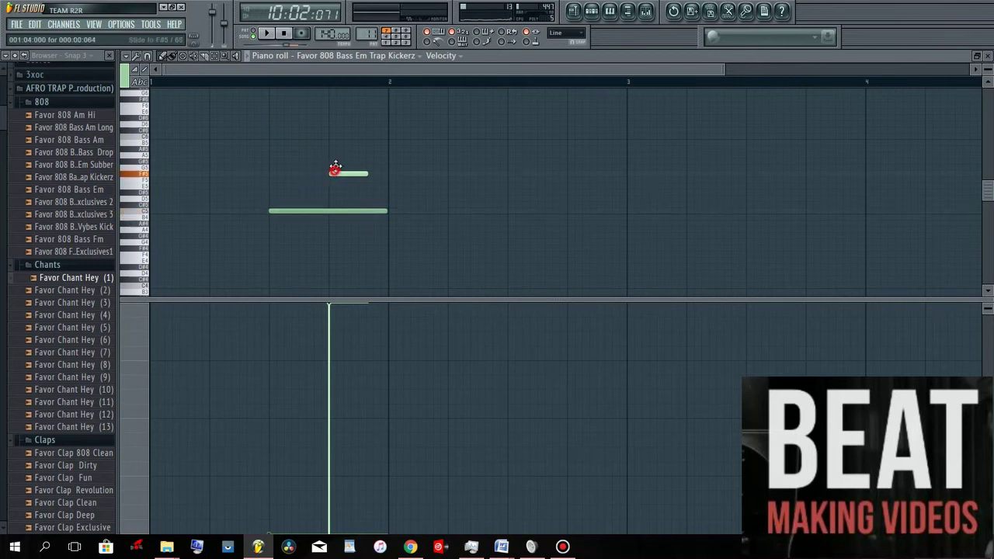
- Raise the slide note at beat 4 of bar 1 to C#6 and listen to the pattern
left_click_drag(334, 168, 333, 132)
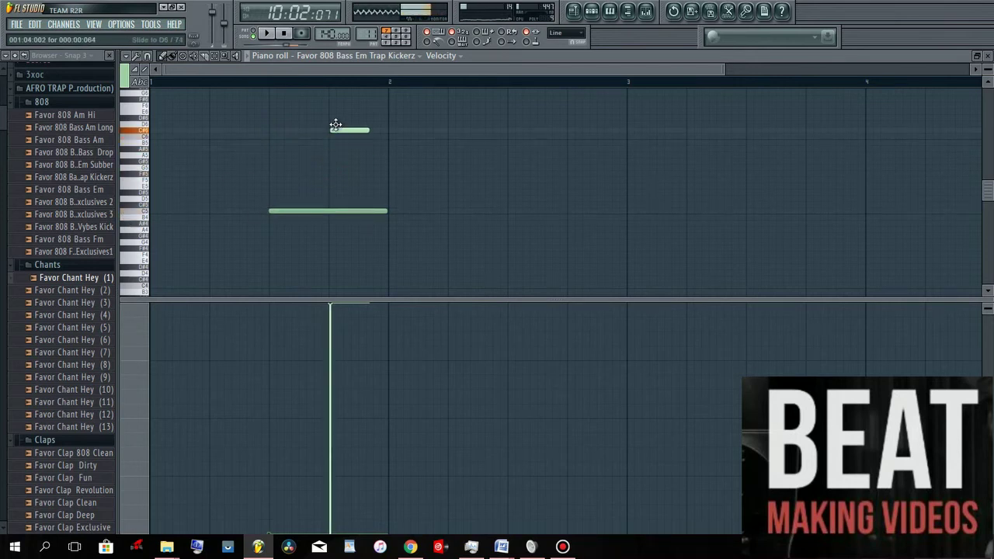
left_click(266, 34)
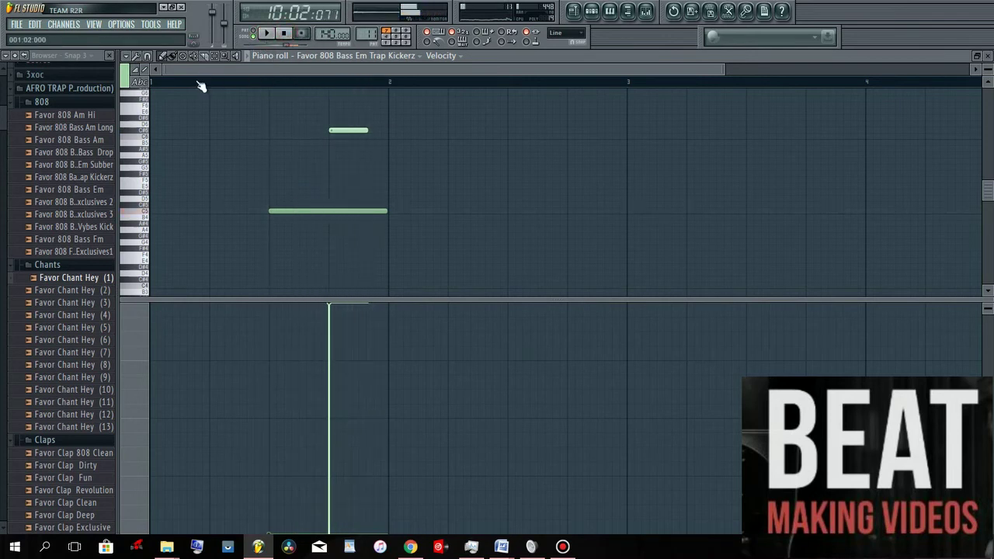
key("space")
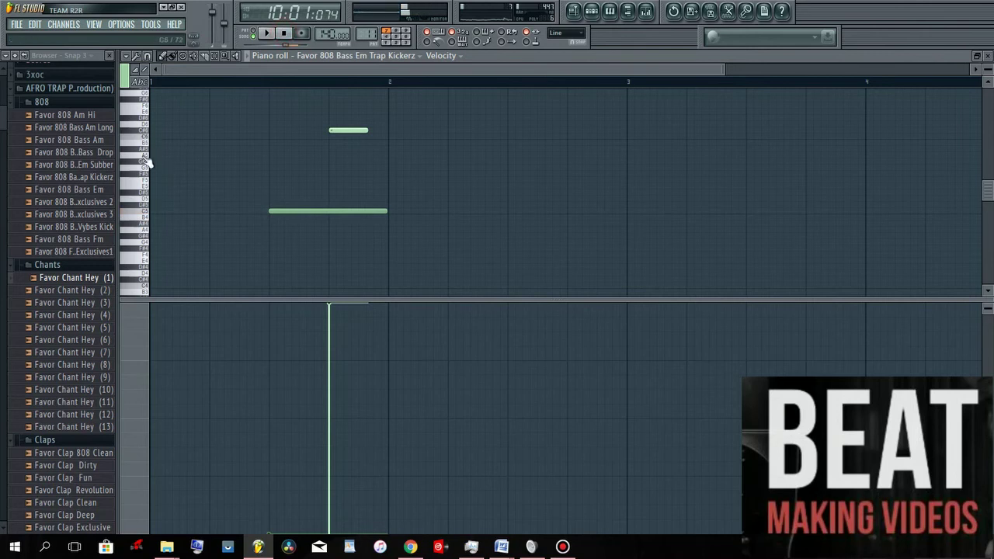
- Add an F#5 note with slide turned off at the start of bar 2 and play the pattern back
left_click(391, 172)
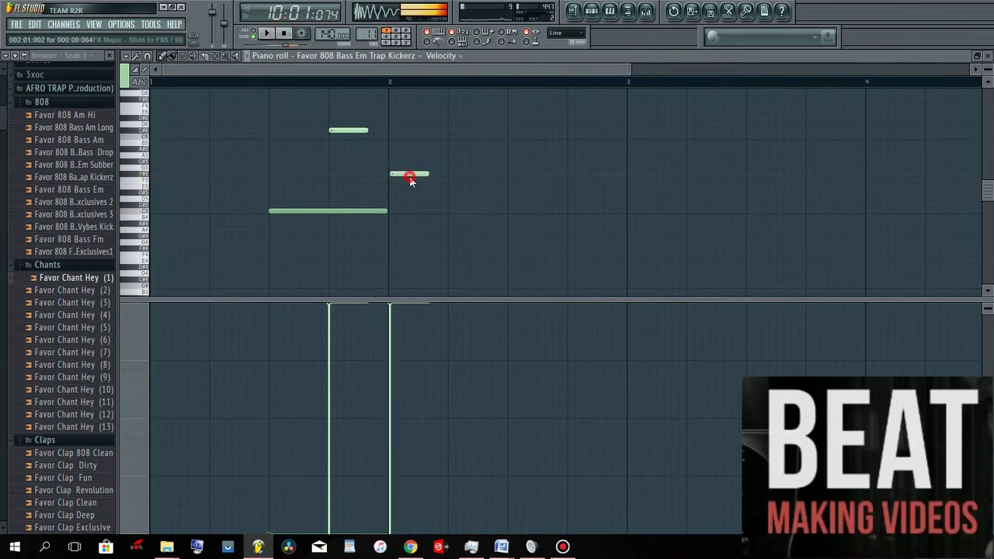
double_click(410, 177)
left_click(522, 265)
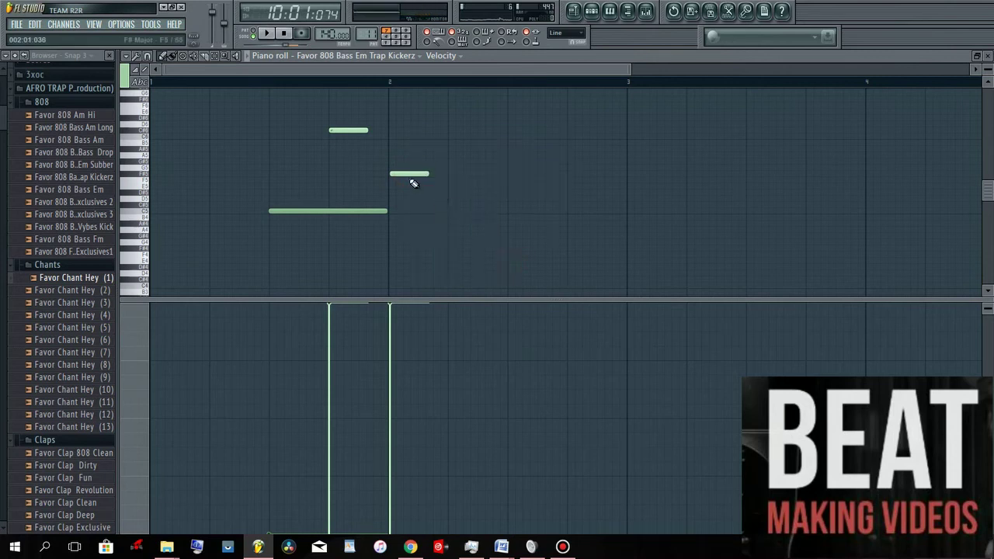
left_click_drag(405, 171, 404, 173)
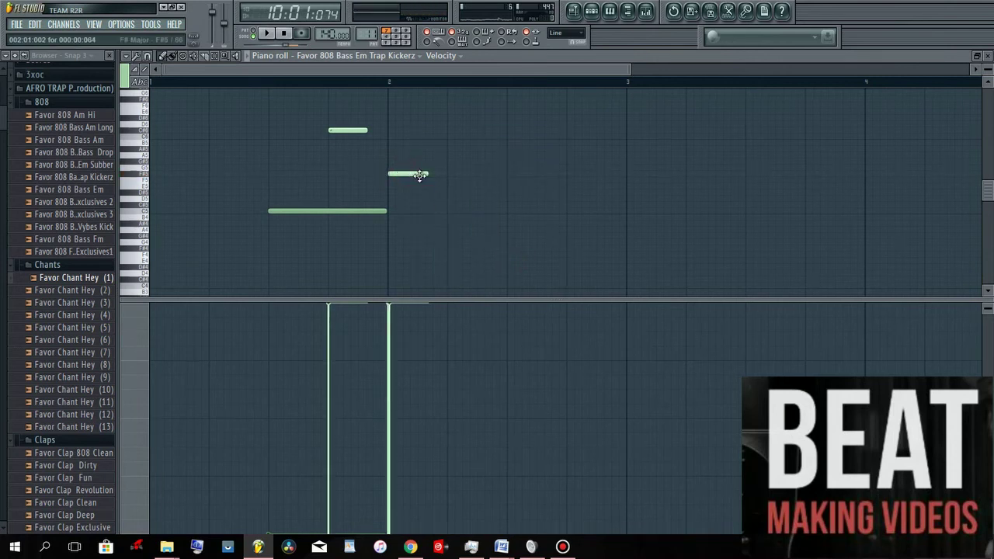
left_click(267, 34)
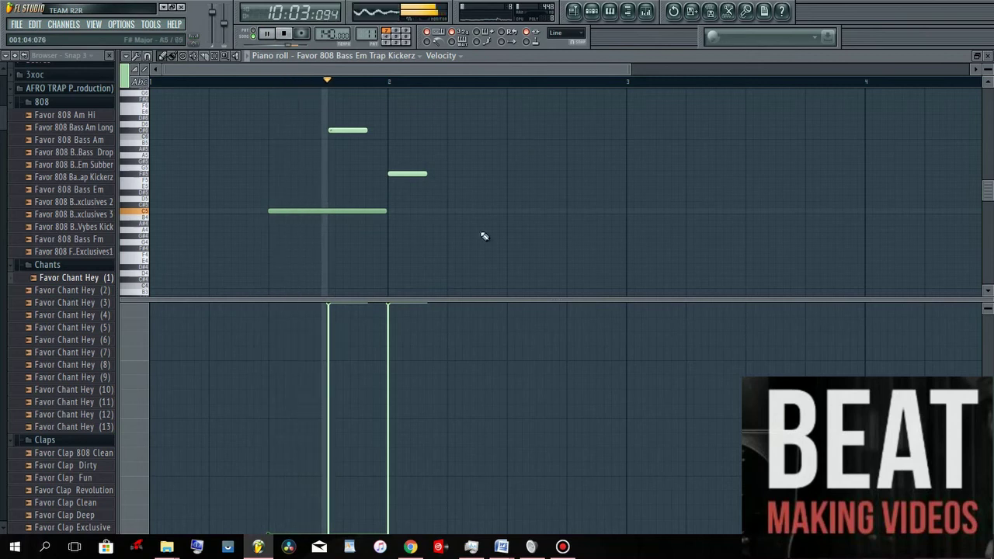
left_click(217, 83)
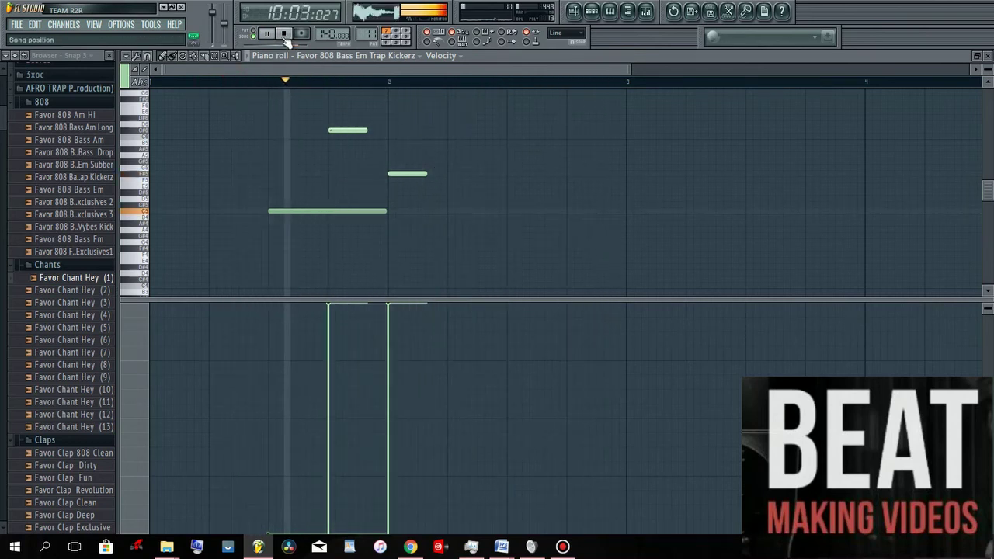
key("space")
key("space")
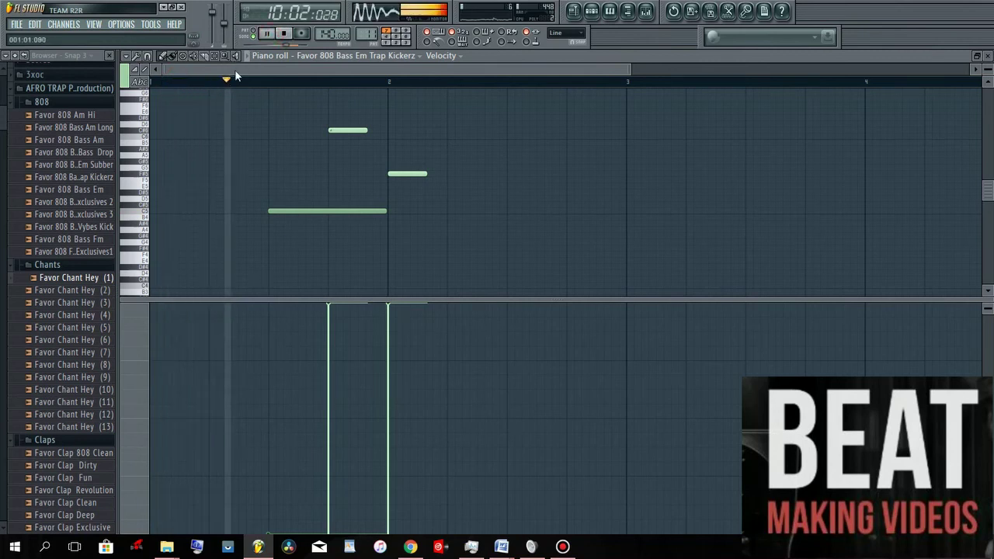
- Try an extra F#5 note around beat 2 of bar 1 during playback, and delete it
key("space")
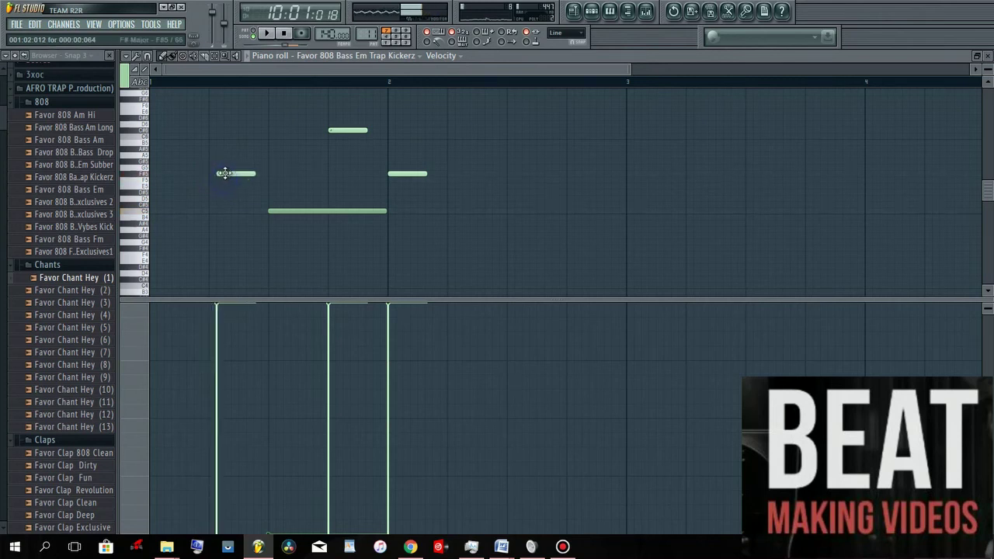
left_click(268, 35)
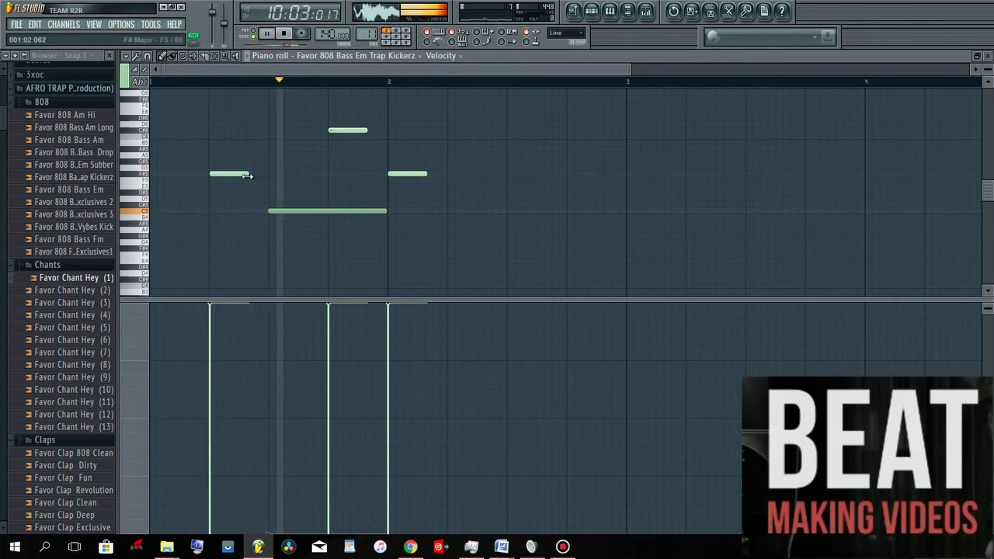
right_click(220, 174)
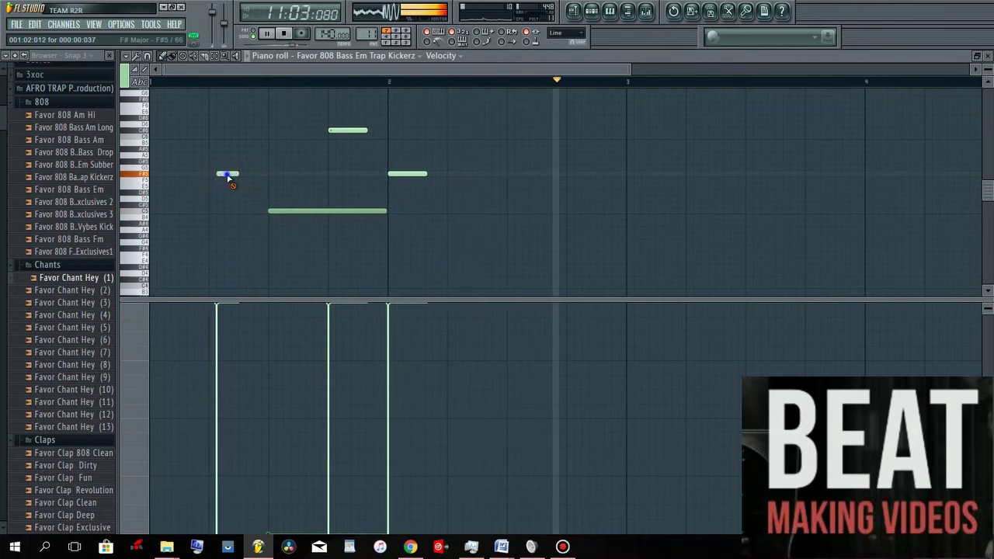
left_click(238, 82)
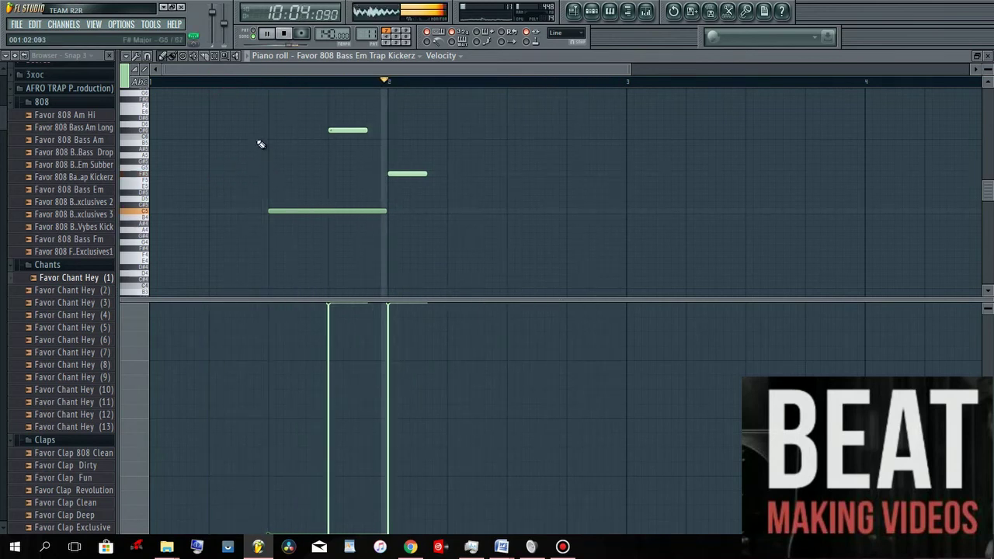
- Try a D#6 note just before beat 3 of bar 1 during playback, and delete it
left_click(270, 105)
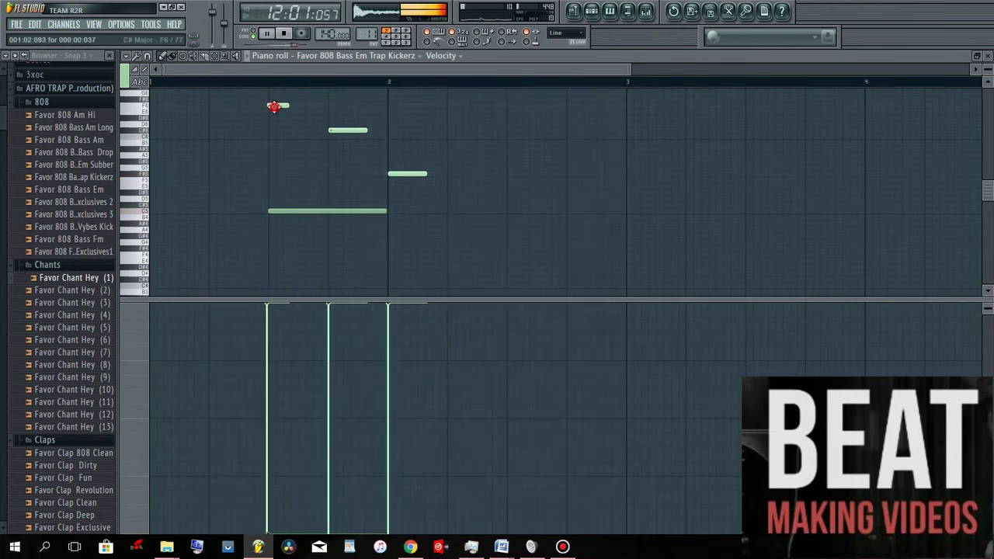
mouse_move(277, 119)
left_mouse_down()
mouse_move(250, 117)
mouse_move(296, 118)
left_mouse_up()
left_click(231, 83)
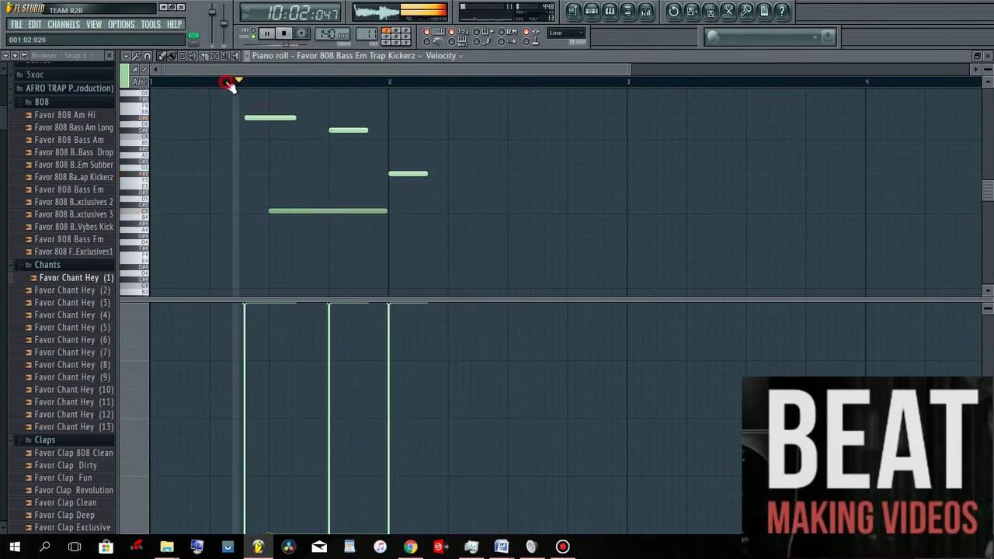
right_click(275, 118)
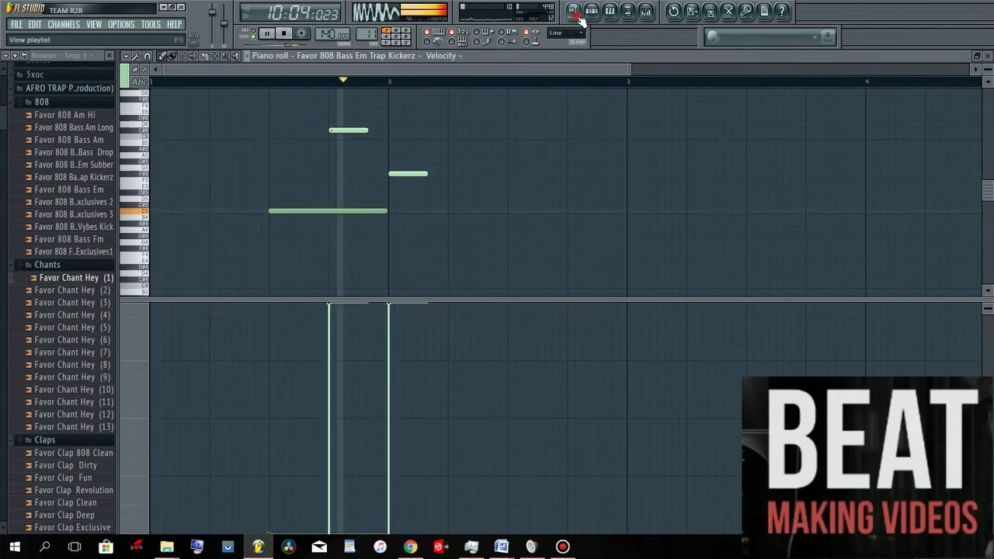
- Set the playlist's playback loop to start at bar 11 and return to the 808 piano roll around bar 2
key("F5")
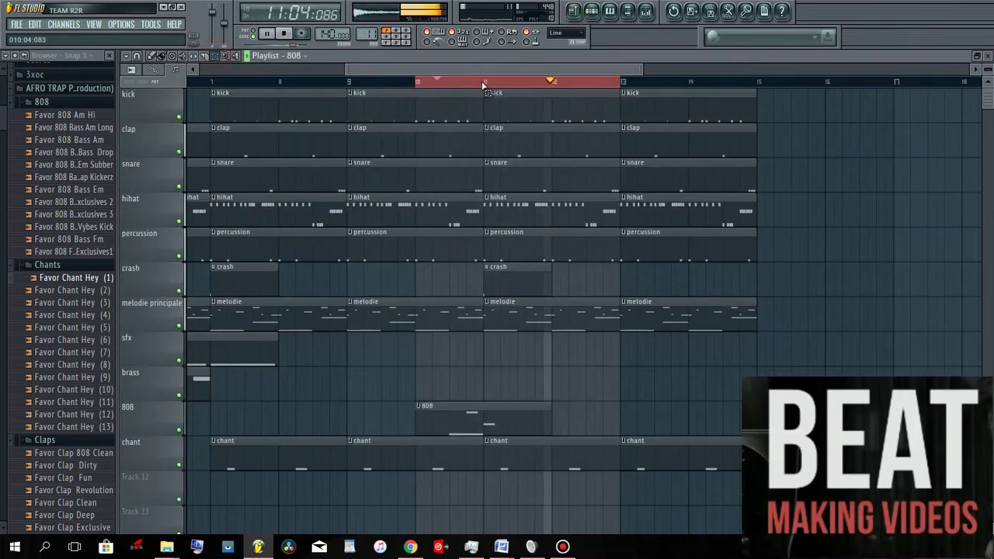
left_click_drag(481, 80, 596, 93)
left_click(610, 12)
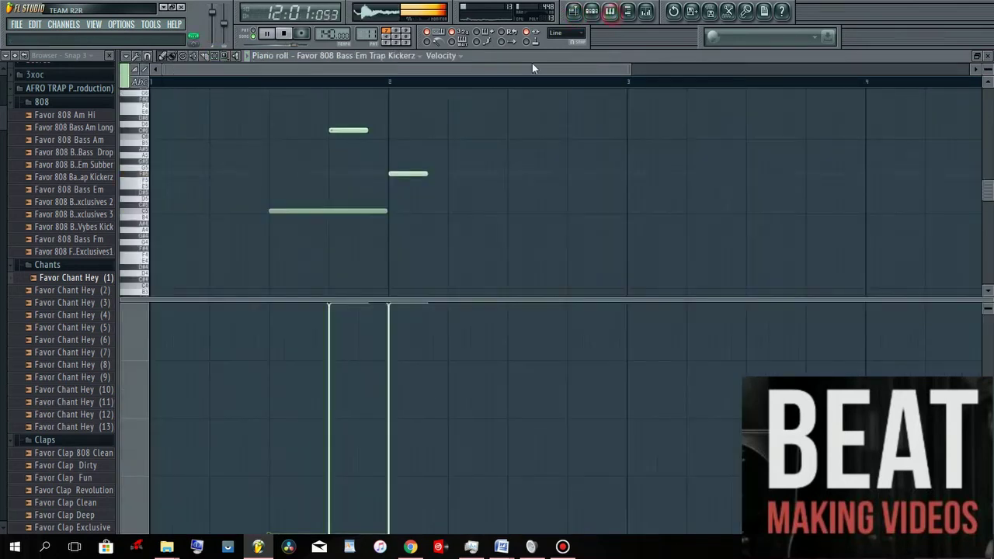
left_click_drag(465, 72, 497, 69)
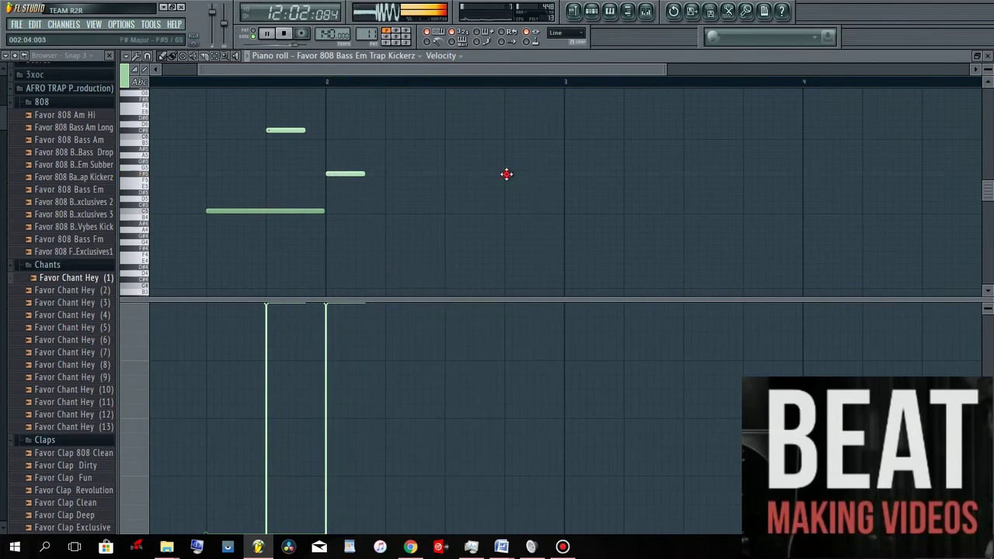
- Add an F#5 note on beat 4 of bar 2 and a D6 note on beat 3 of bar 3
left_click_drag(519, 174, 516, 175)
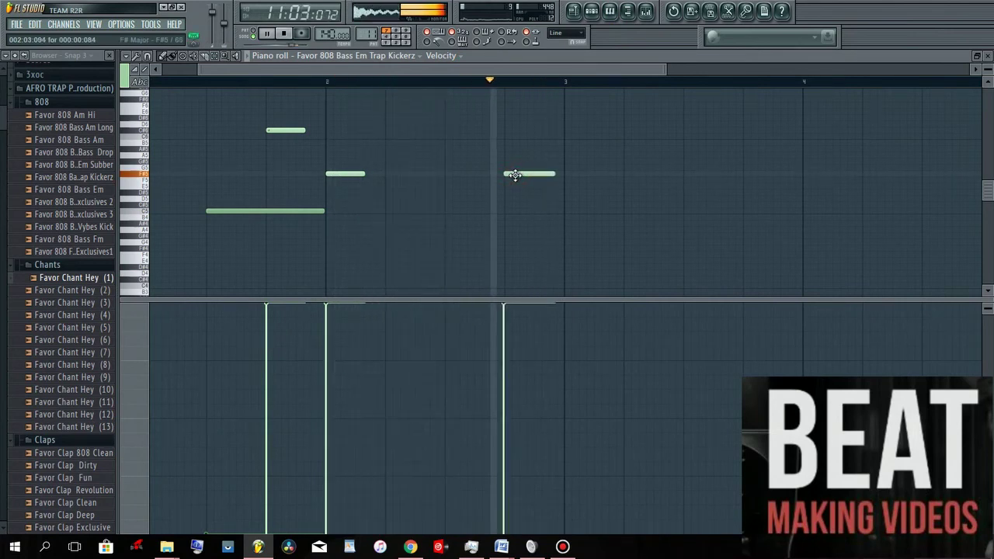
left_click_drag(629, 71, 672, 78)
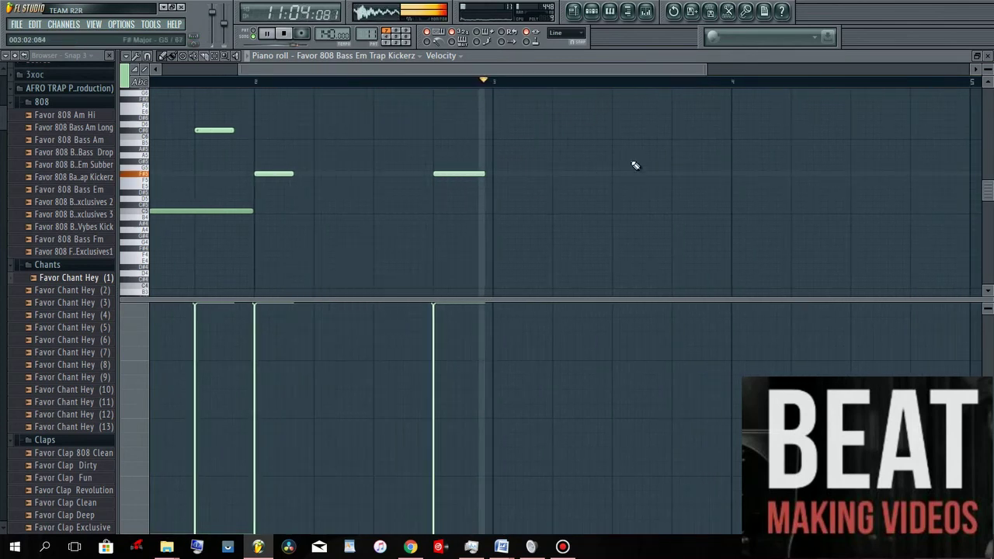
right_click(615, 130)
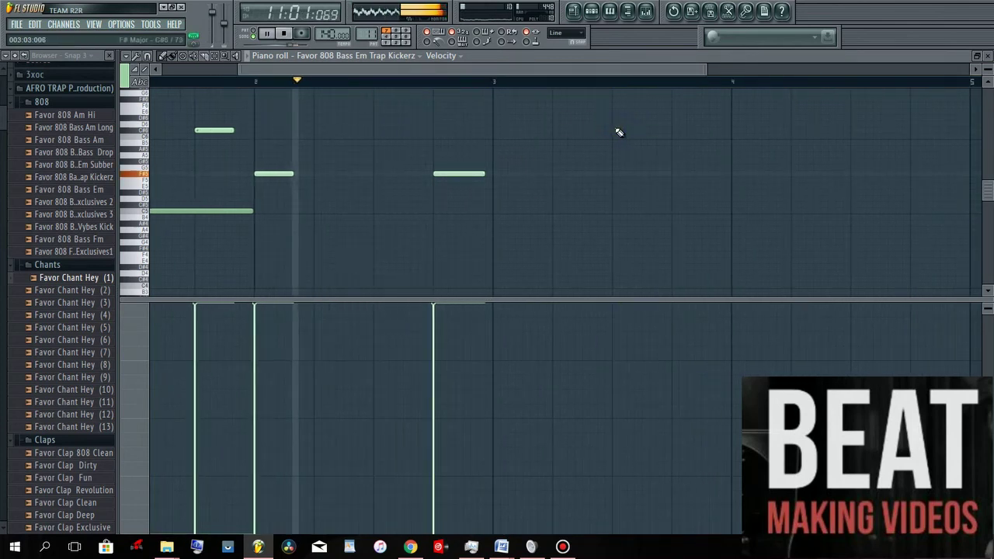
left_click(614, 125)
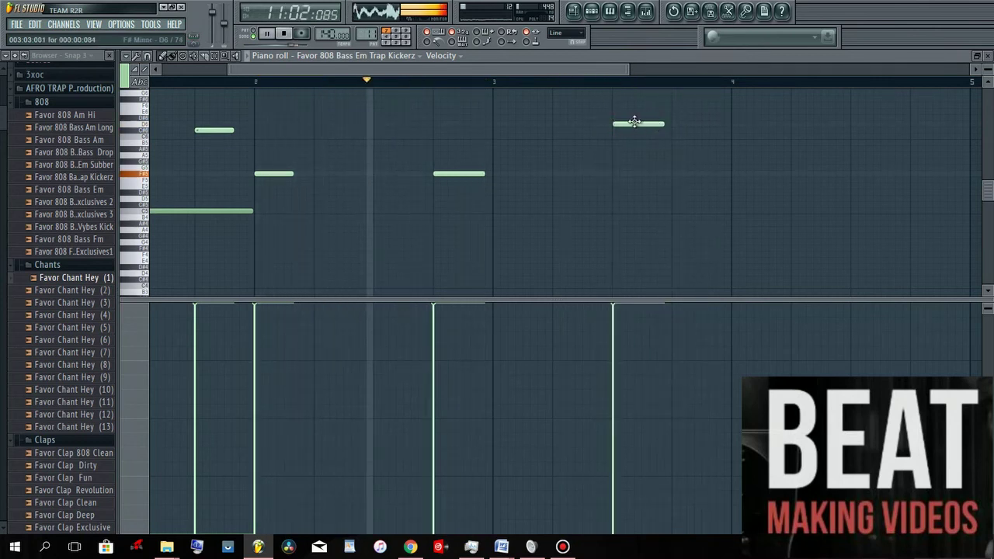
left_click(673, 149)
right_click(683, 149)
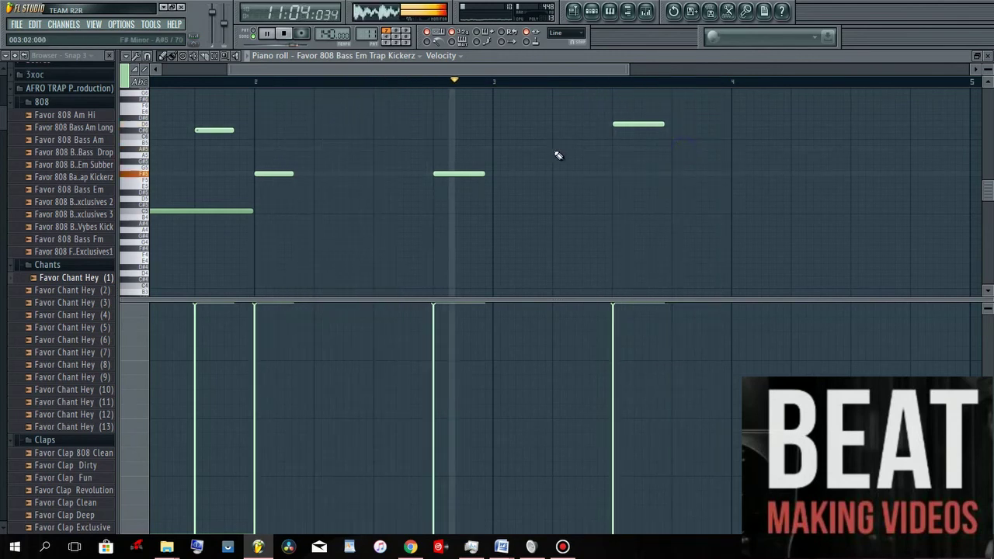
- Add an A#5 note on beat 2 of bar 3 and turn on slide in its note properties
double_click(553, 148)
left_click(578, 163)
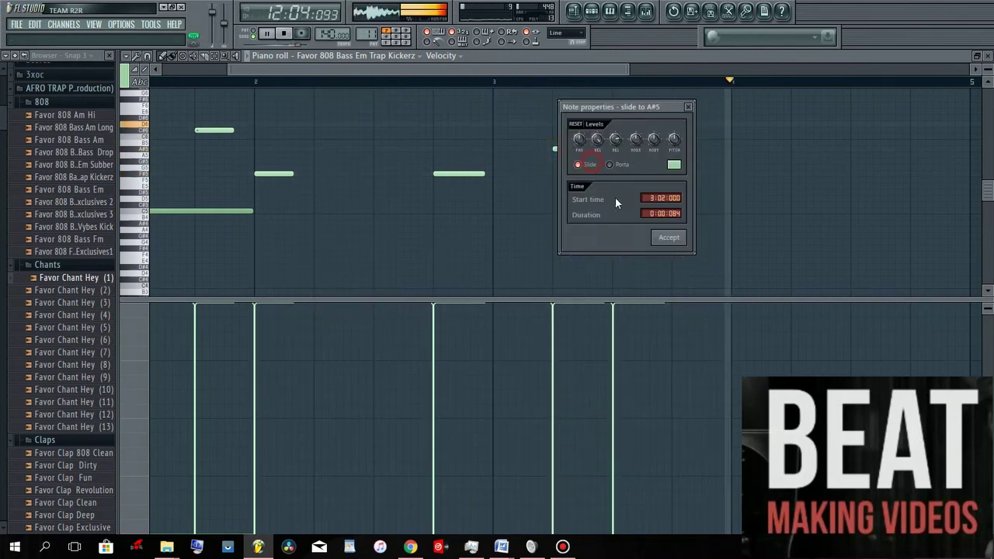
left_click(669, 237)
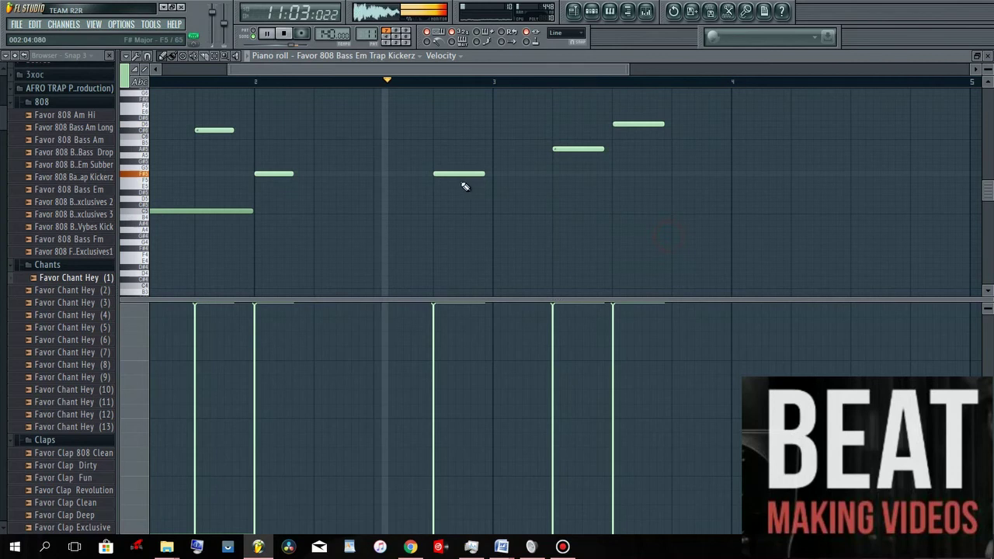
- Add a two-beat E5 note starting on beat 2 of bar 3 and reduce its velocity close to zero
left_click(554, 186)
mouse_move(602, 187)
left_mouse_down()
mouse_move(668, 189)
mouse_move(622, 187)
left_mouse_up()
left_click_drag(573, 355, 561, 514)
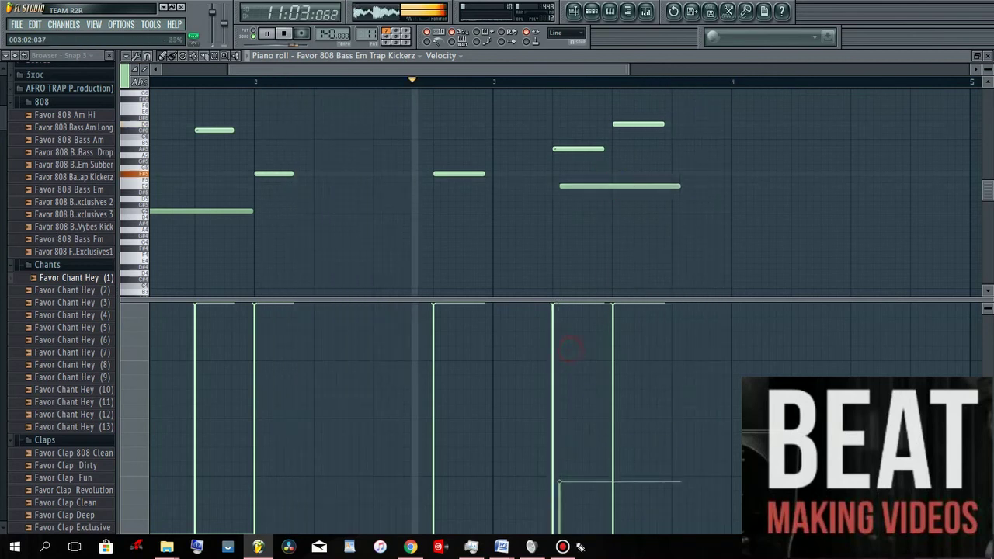
left_click_drag(589, 187, 583, 184)
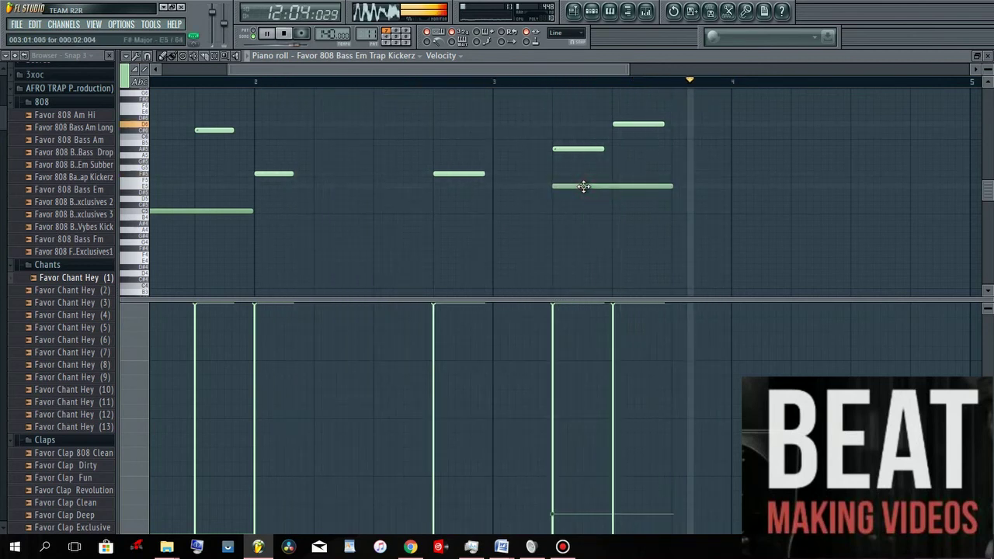
- Raise the slide note on beat 2 of bar 3 to A6 and lengthen it slightly
left_click_drag(568, 148, 571, 129)
left_click_drag(570, 91, 589, 67)
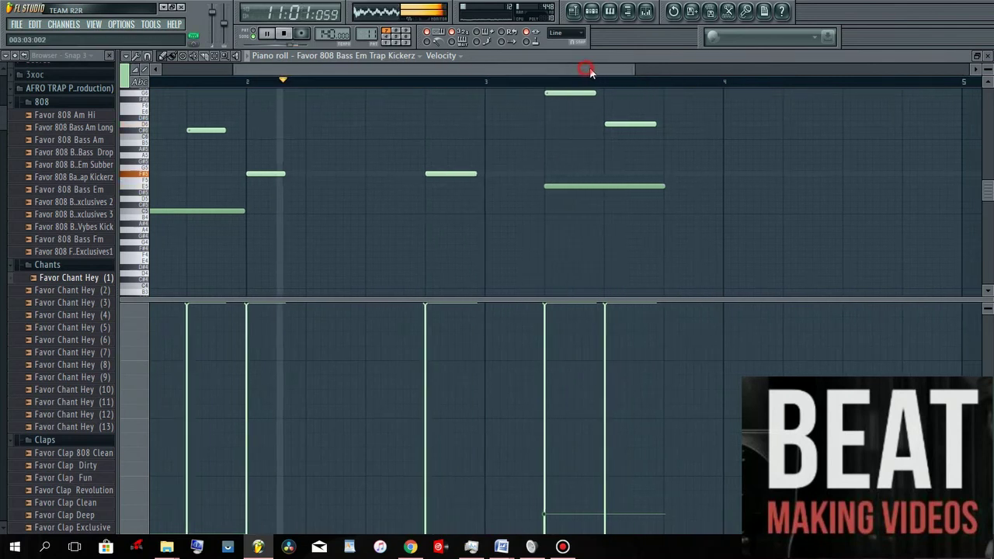
scroll(681, 149, "up", 1)
left_click(570, 102)
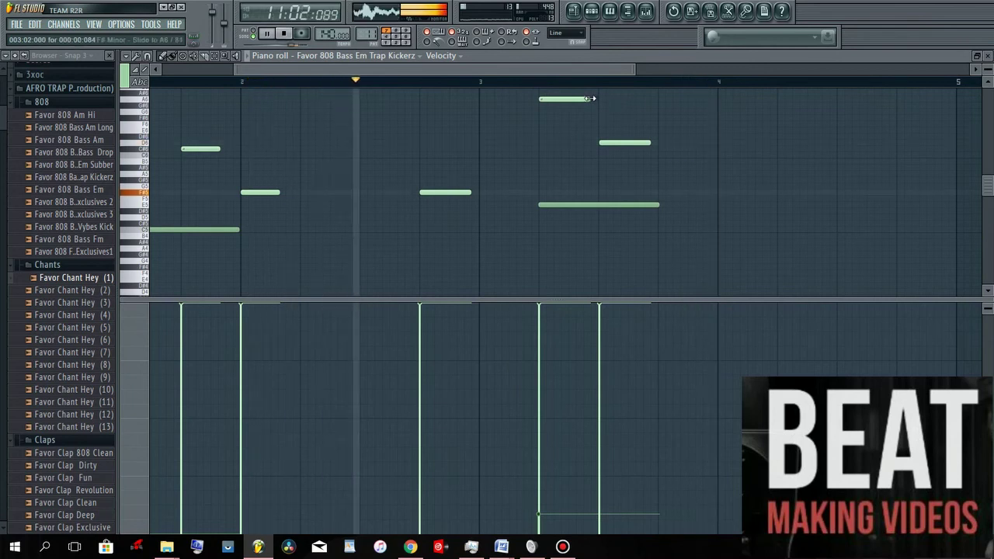
left_click(618, 140)
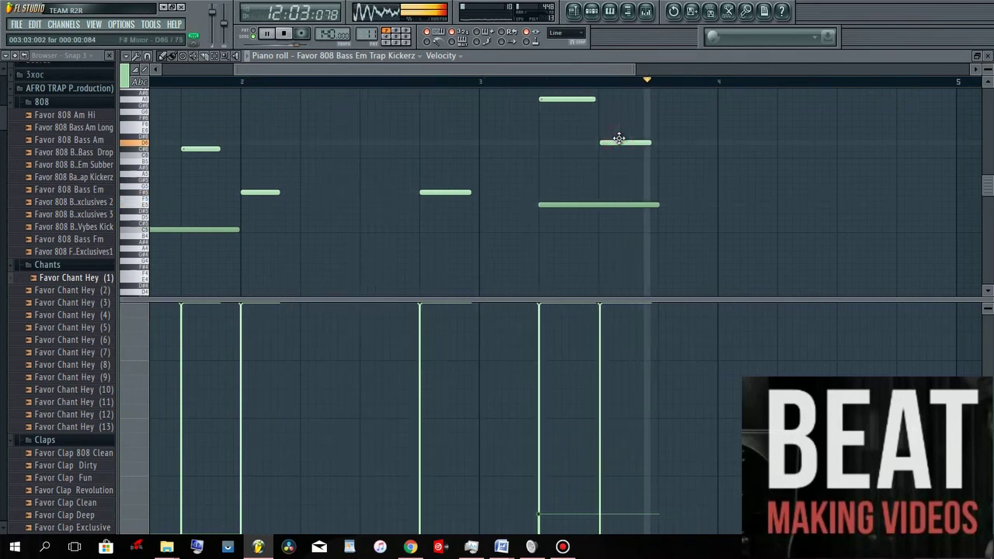
- Set the playlist's playback loop from bar 11 to bar 15 and return to the 808 piano roll
left_click(572, 12)
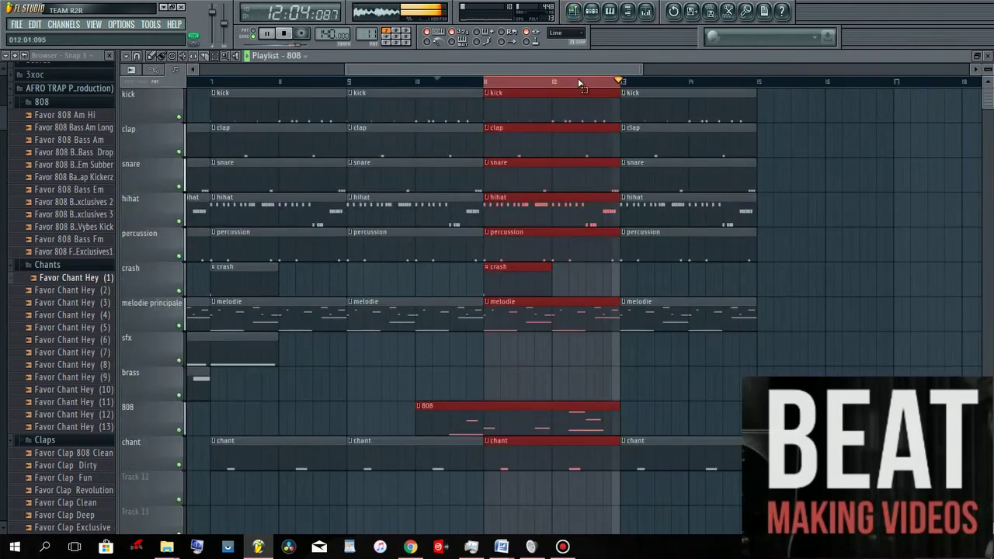
left_click_drag(758, 89, 482, 95)
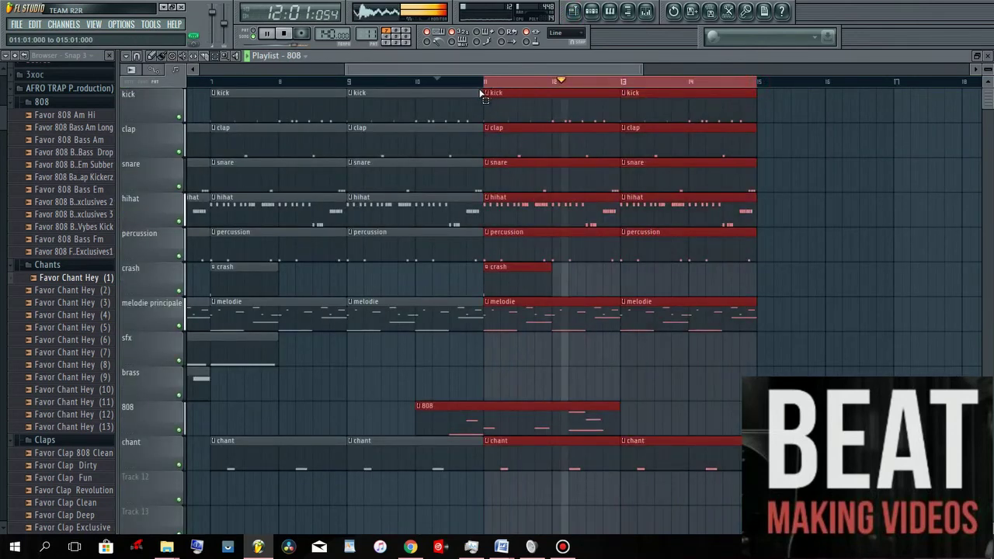
left_click(612, 17)
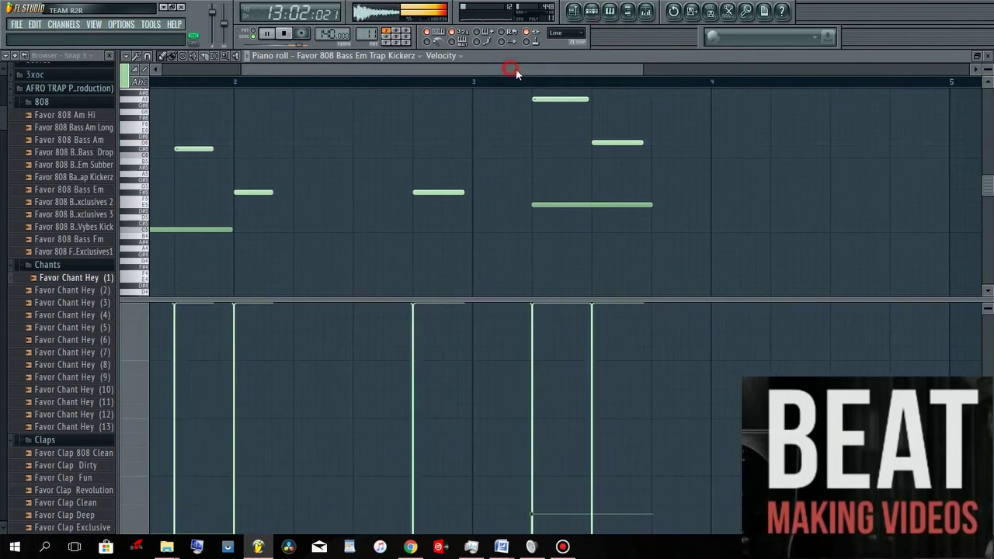
- Add short F#5 notes at the start and on beat 4 of bar 4
left_click(705, 193)
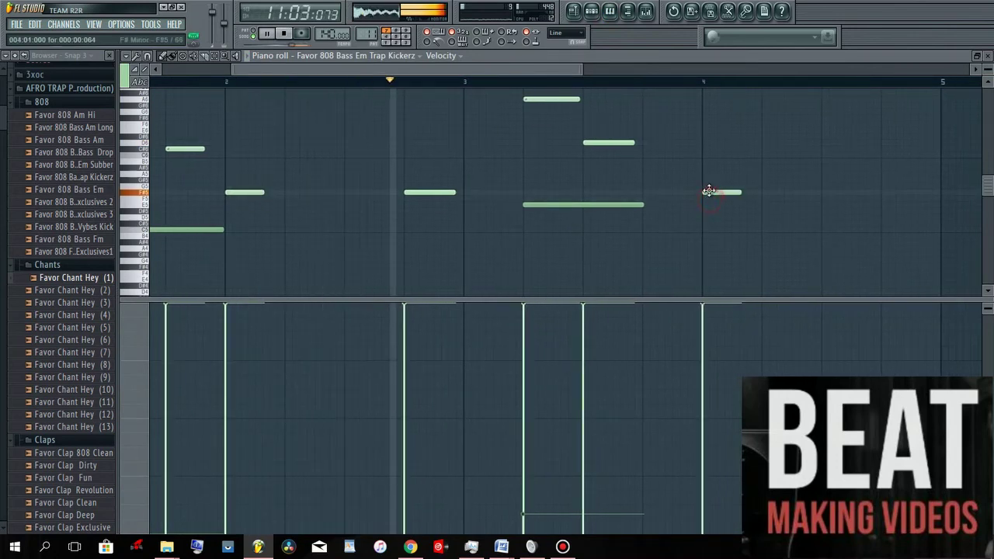
left_click_drag(507, 70, 607, 74)
left_click(773, 193)
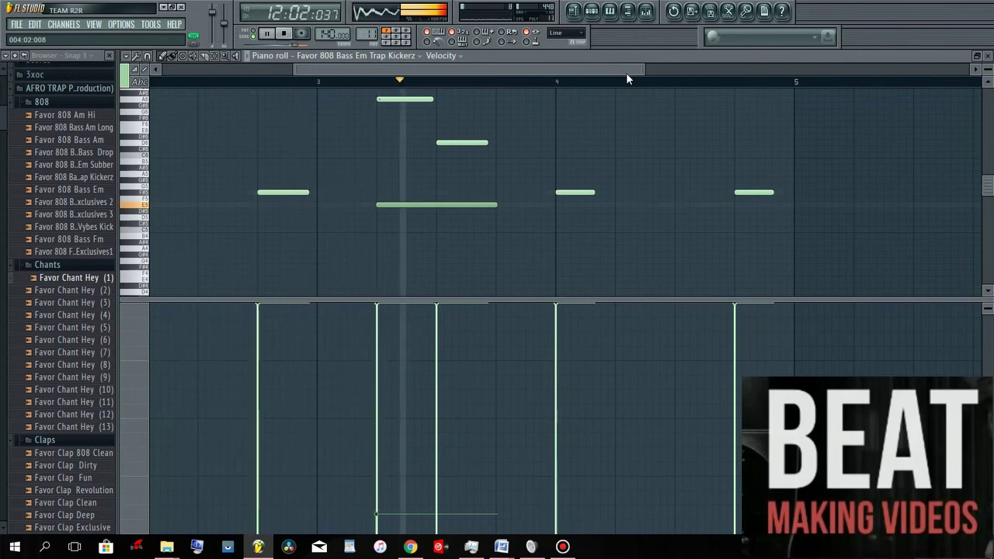
- Add a low-velocity F#5 note with an A6 slide note above it on beat 2 of bar 5, and shorten the F#5
left_click_drag(627, 72, 697, 71)
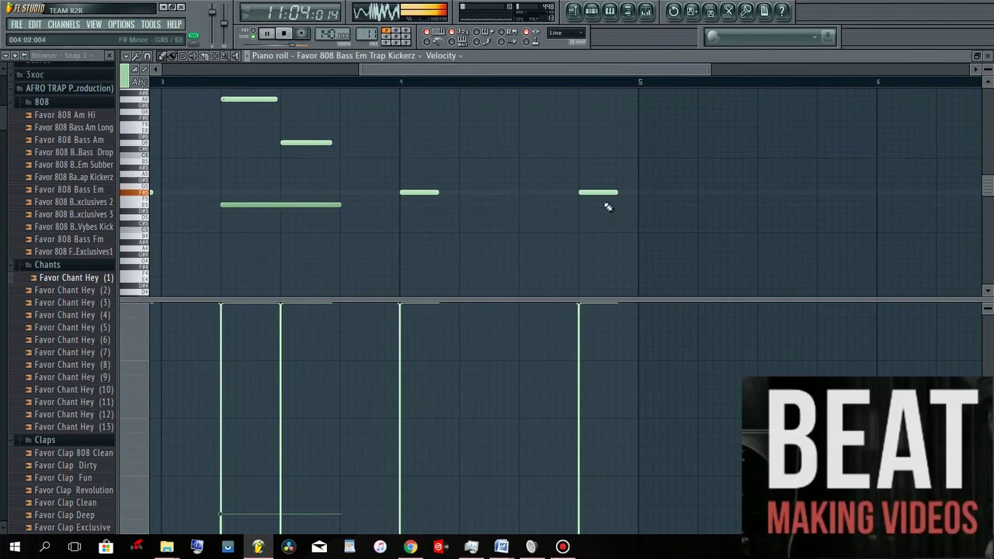
left_click(702, 191)
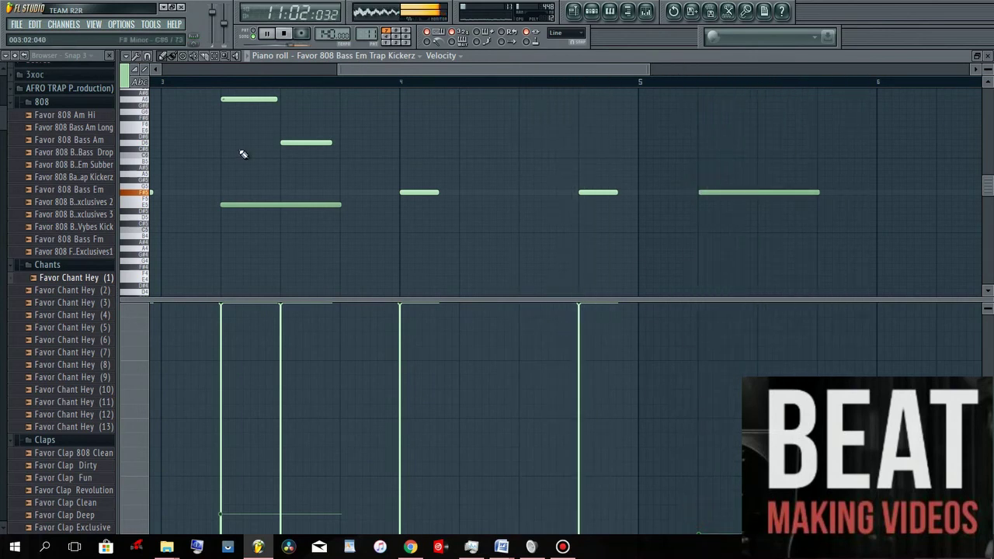
left_click(702, 98)
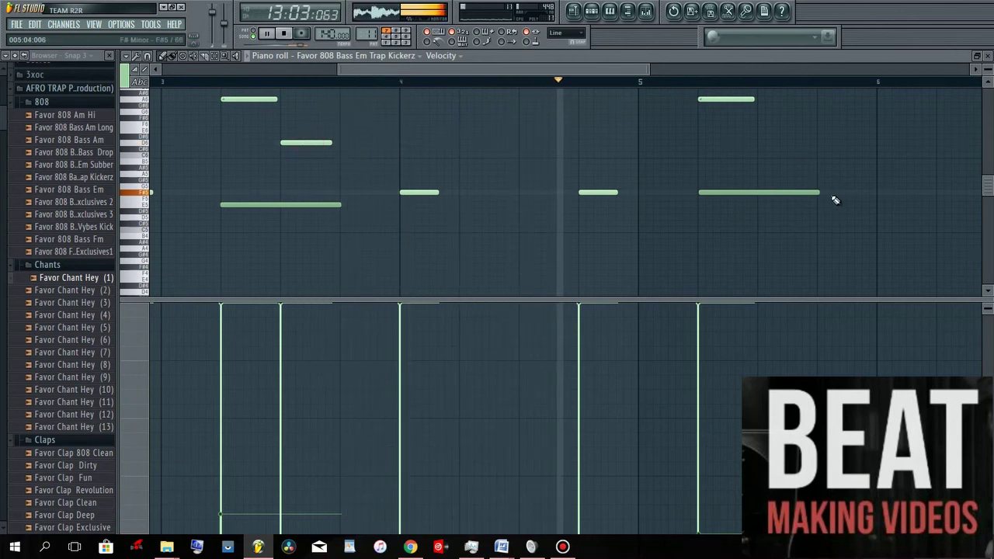
left_click_drag(820, 192, 808, 194)
- Align the F#5 and A6 notes to beat 2 of bar 5, and try a shortened E6 note around beat 3, deleting it
left_click(786, 130)
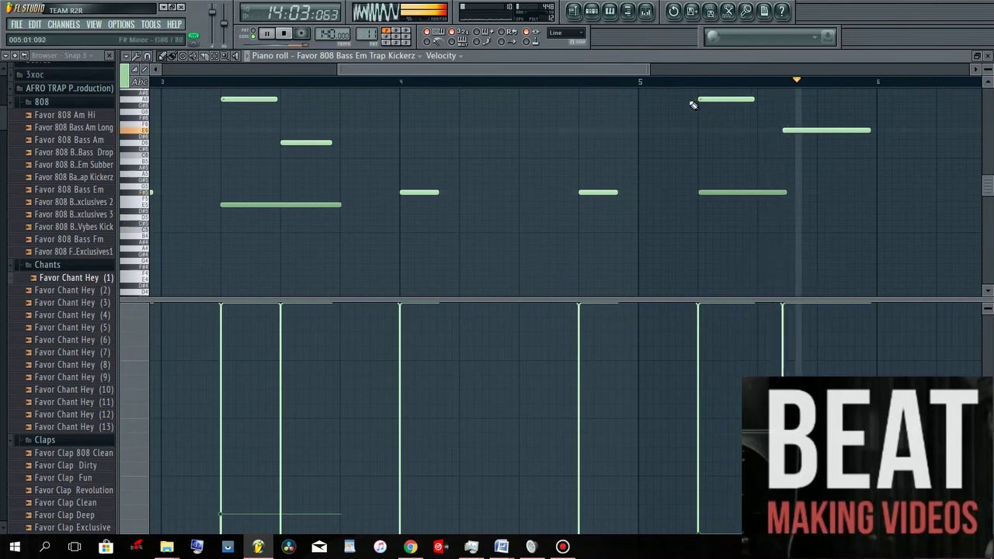
left_click(595, 87)
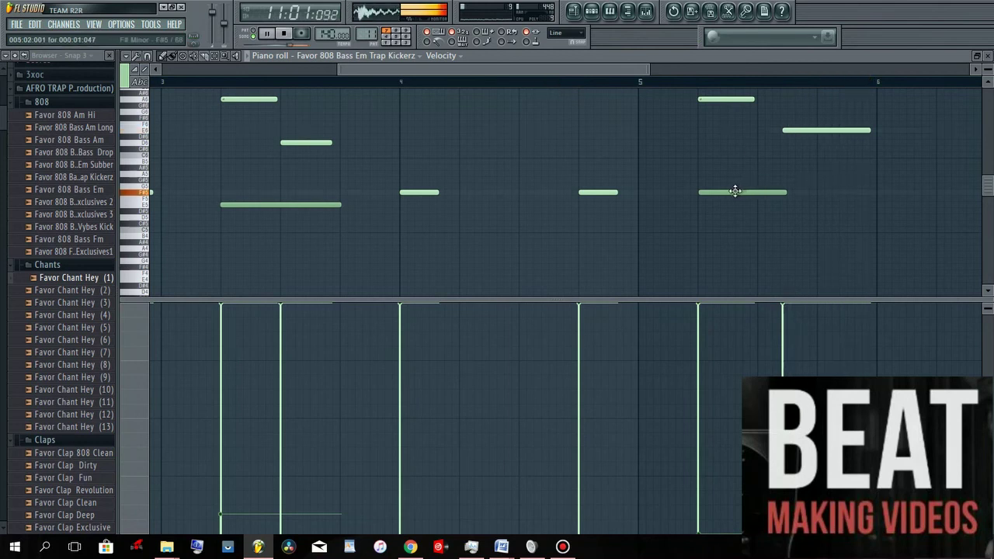
left_click_drag(746, 201, 729, 188)
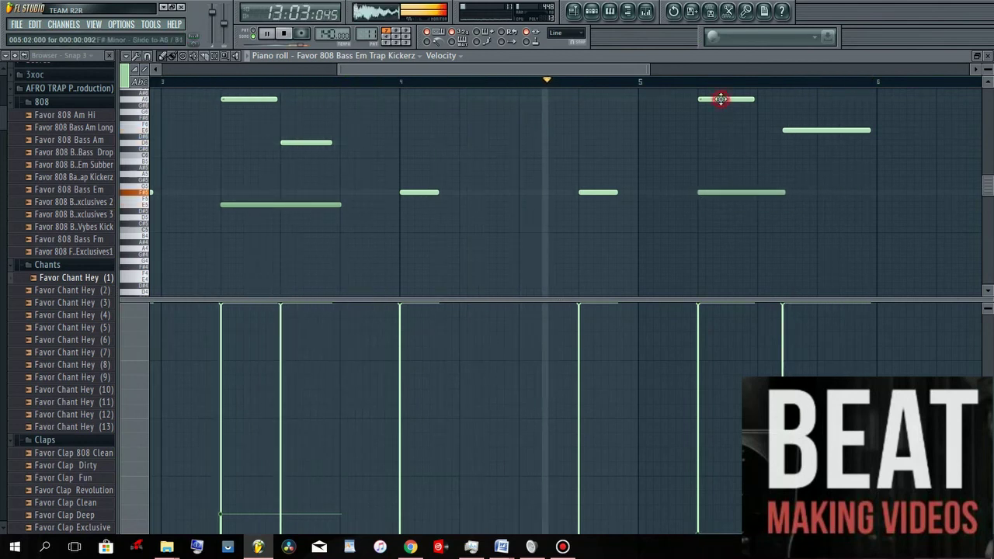
left_click_drag(720, 99, 720, 100)
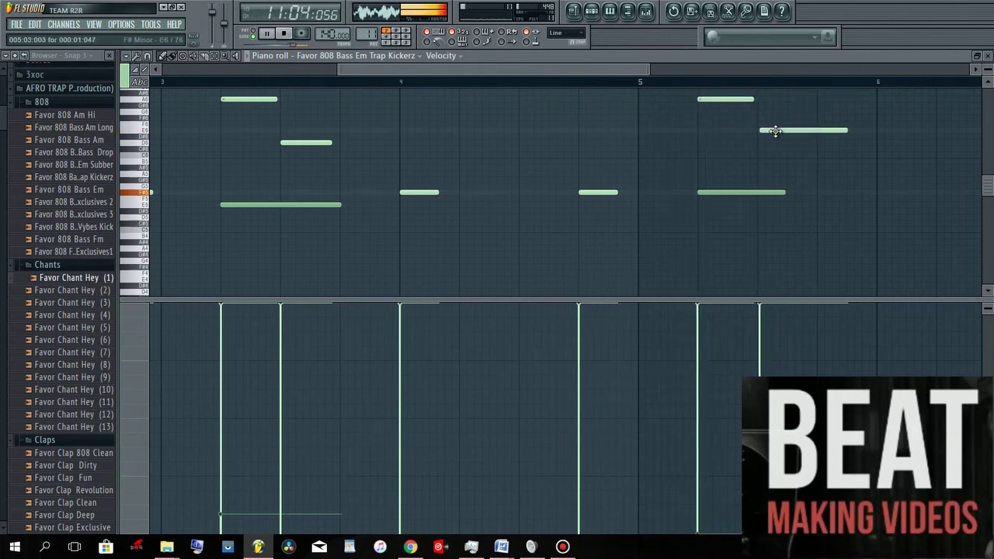
left_click_drag(846, 130, 790, 131)
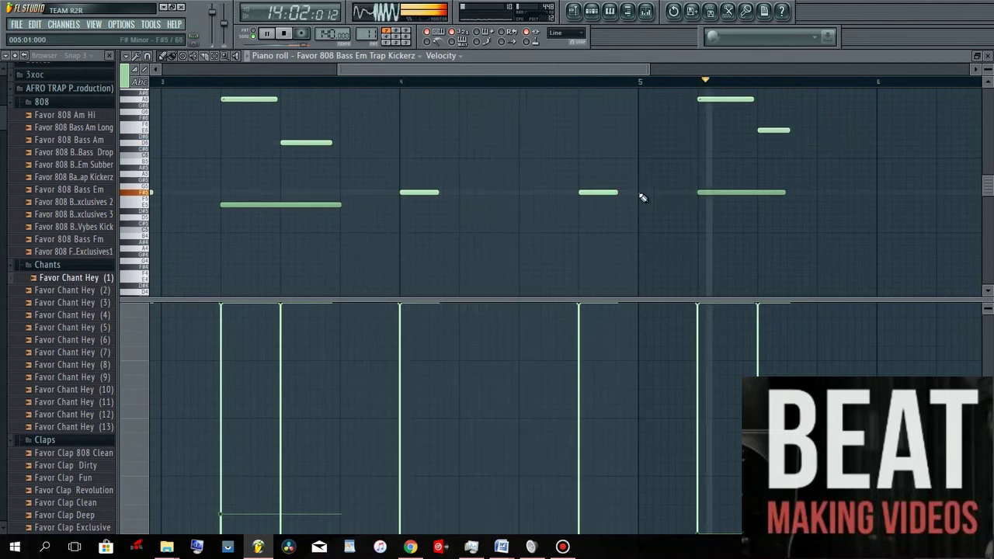
right_click(771, 130)
- Try a C7 note just after beat 3 of bar 5 and delete it
scroll(723, 130, "up", 1)
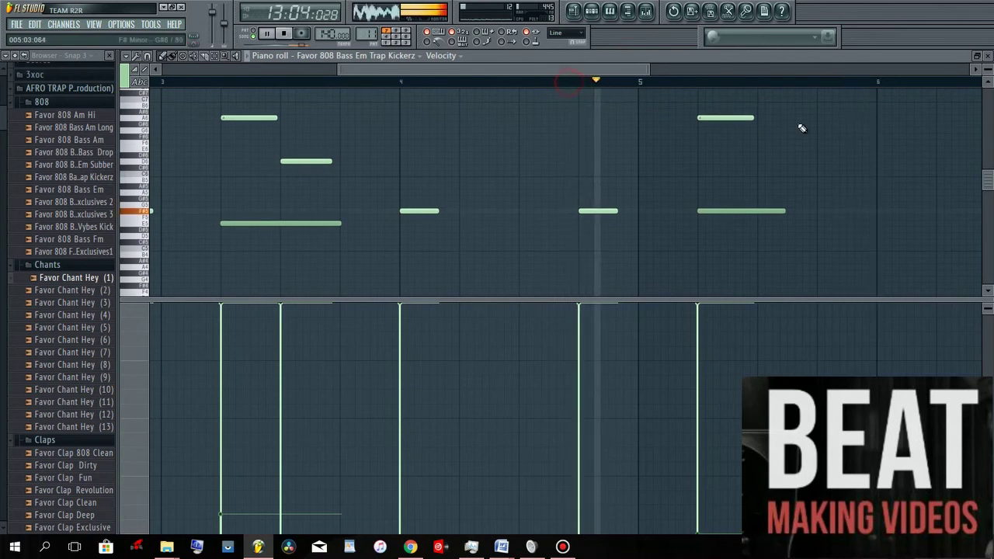
left_click(774, 99)
right_click(777, 99)
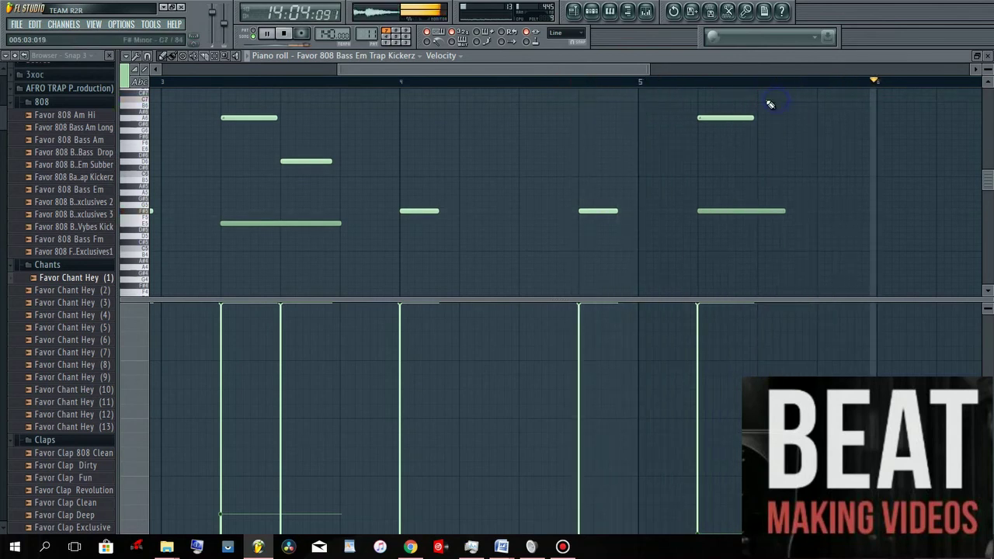
- Replay from just before bar 5 and add a short D7 note on beat 3 of bar 5
scroll(629, 87, "up", 1)
left_click(632, 84)
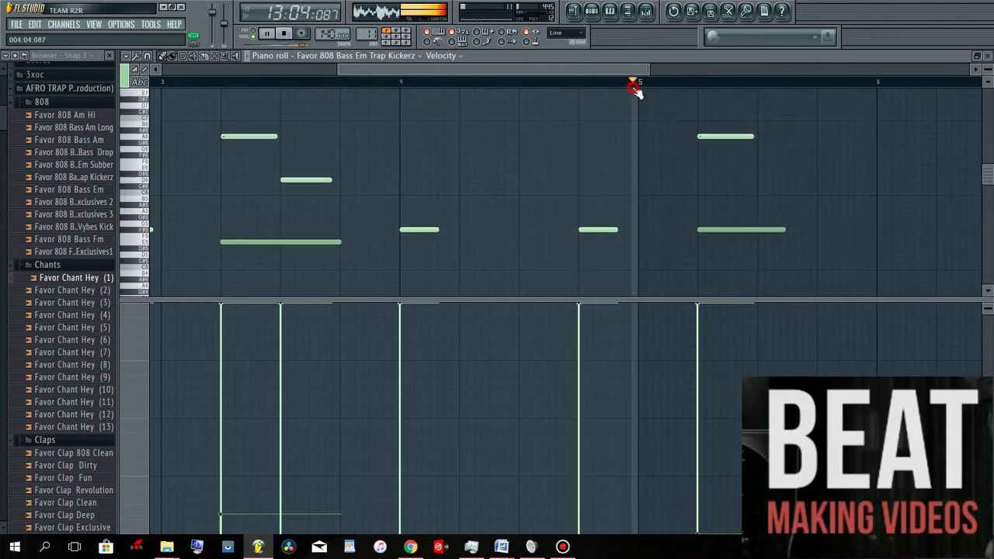
left_click(763, 98)
right_click(765, 100)
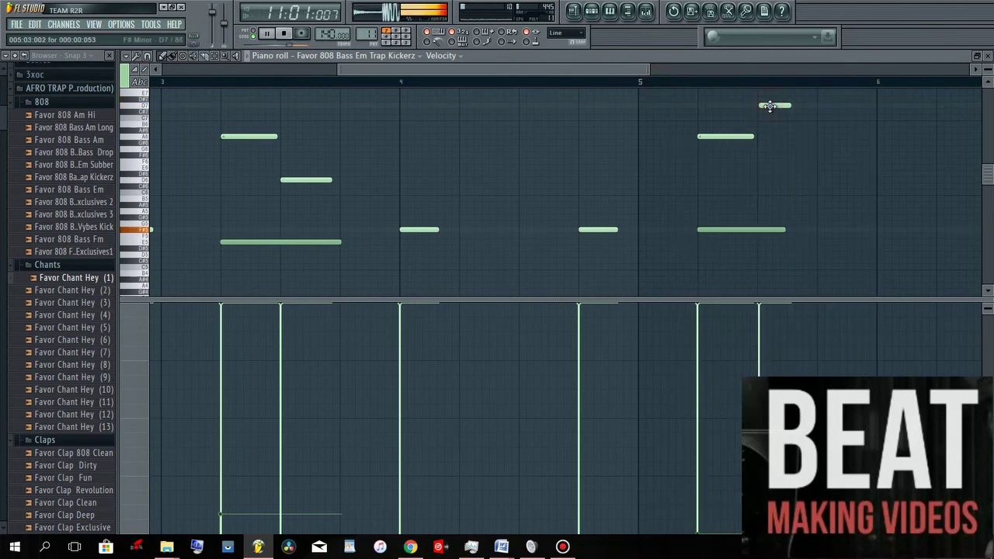
- Try a short F#6 note on beat 4 of bar 5 during playback, and delete it
left_click(828, 155)
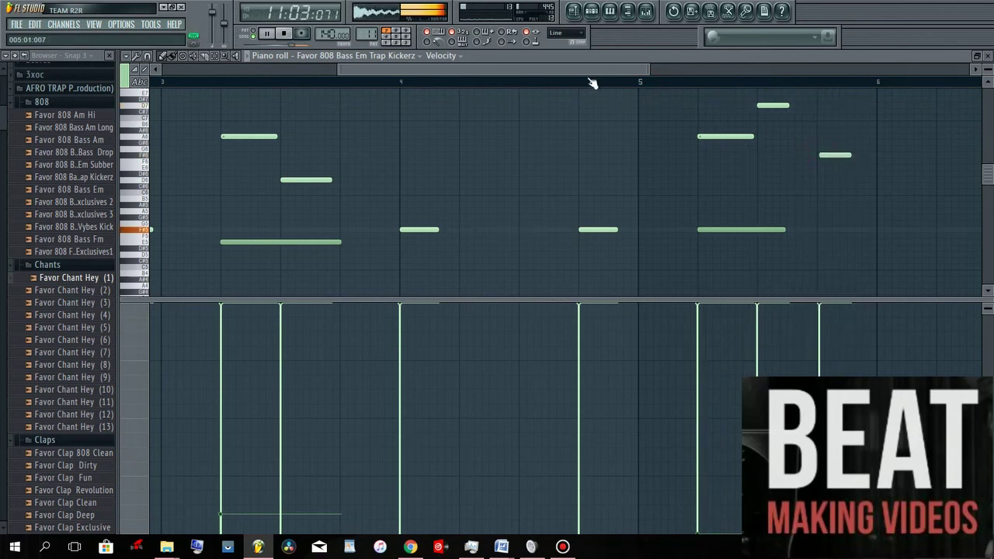
left_click(842, 155)
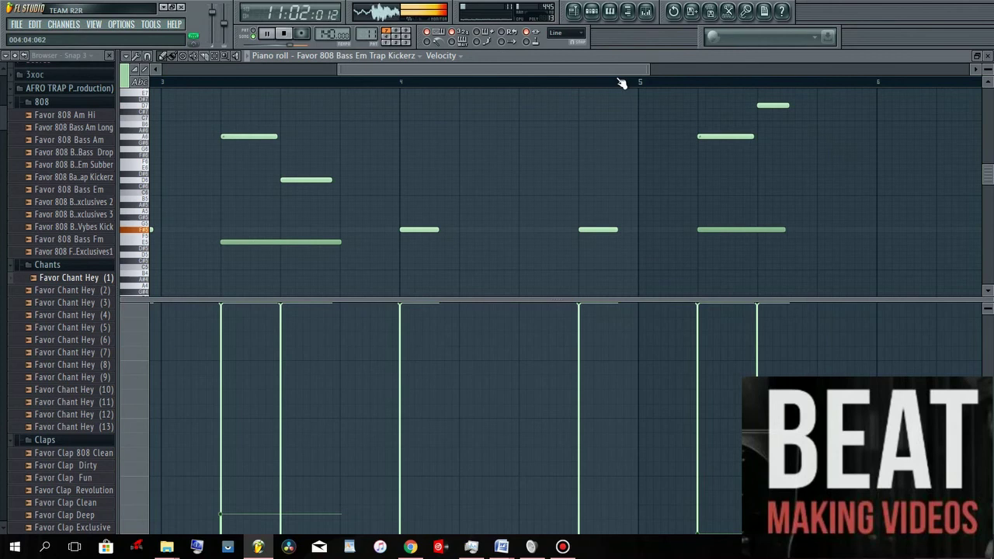
left_click(817, 155)
right_click(823, 156)
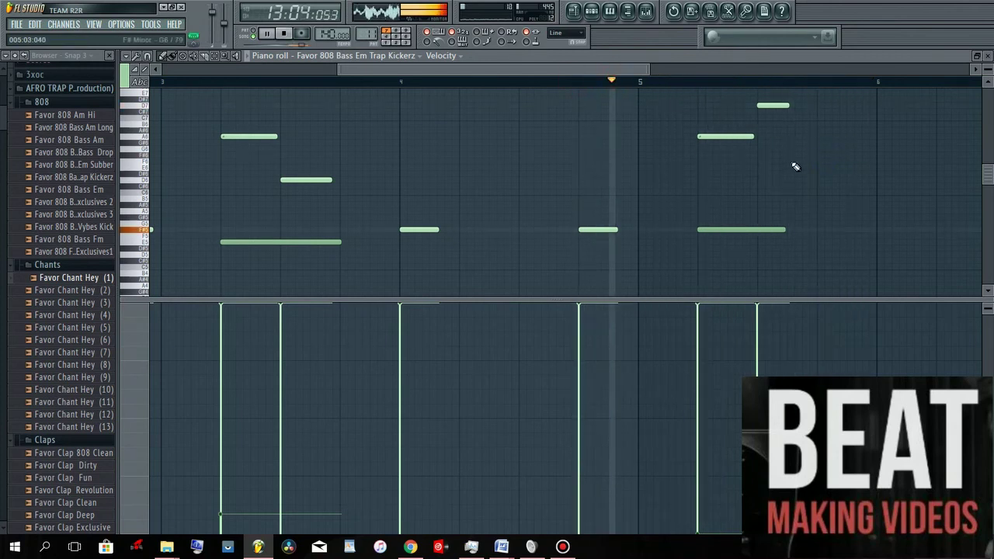
- Add a short F6 note between beats 3 and 4 of bar 5, raise it to A6, and add another A6 on beat 4
left_click(799, 162)
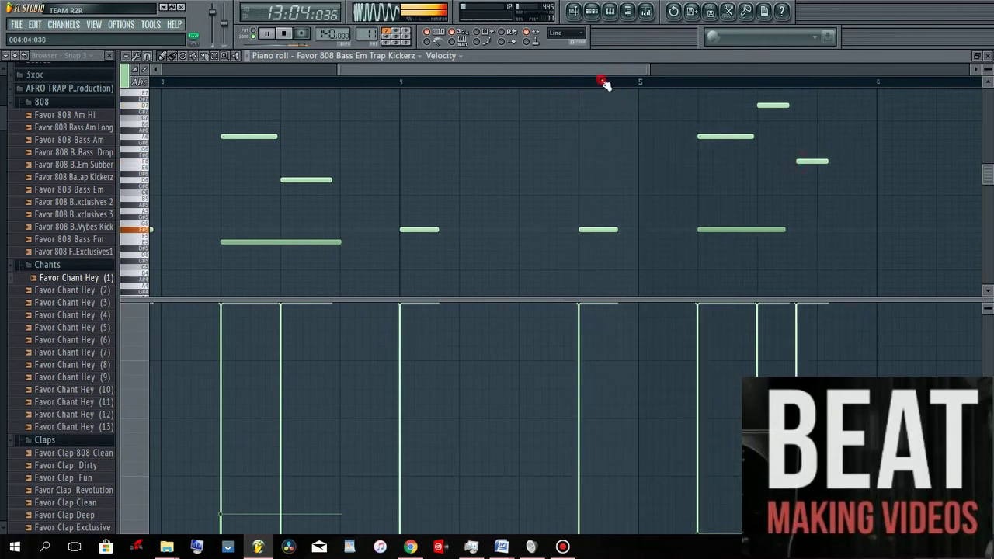
left_click_drag(812, 161, 806, 136)
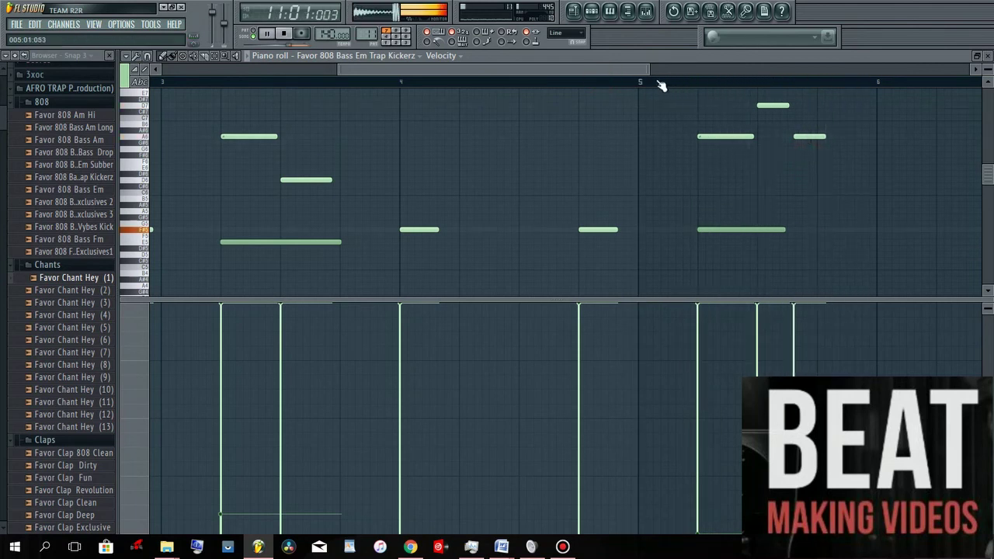
left_click(818, 136)
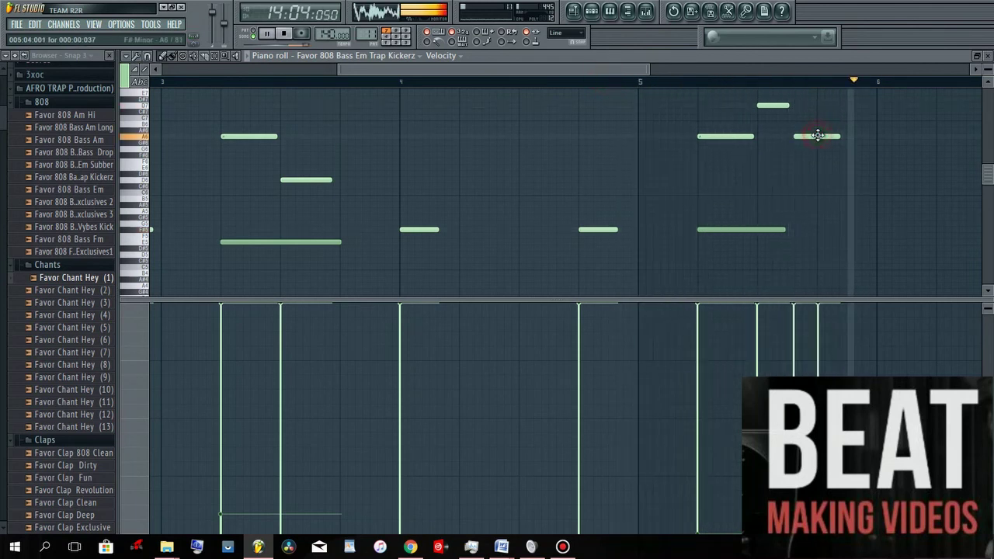
- Nudge the A6 note between beats 3 and 4 of bar 5 slightly later, and replay from just before bar 5
left_click(801, 136)
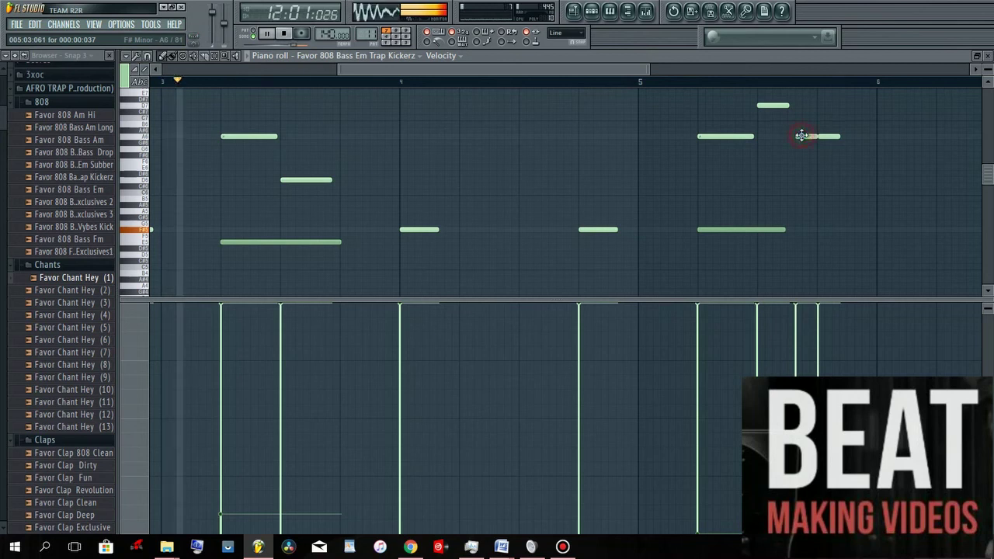
left_click(627, 82)
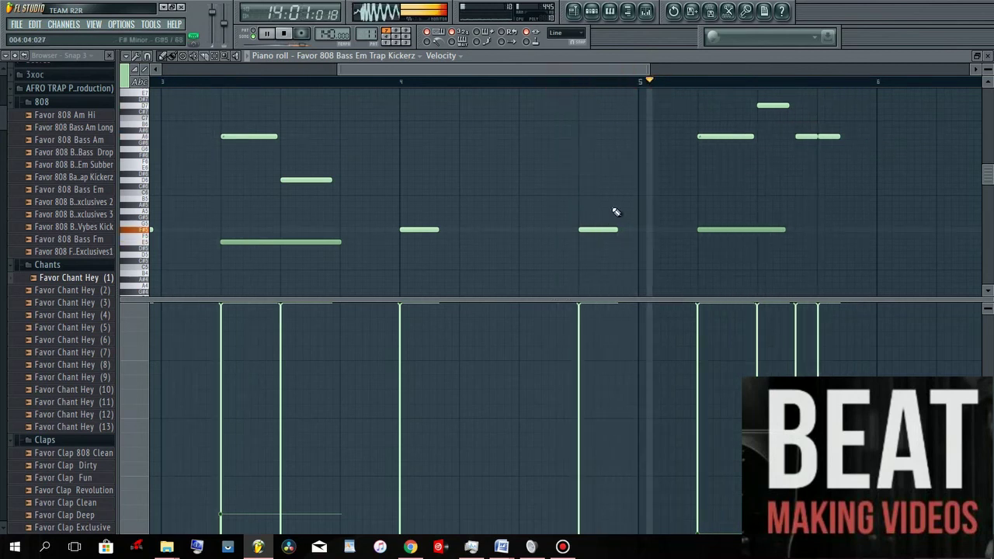
left_click(702, 138)
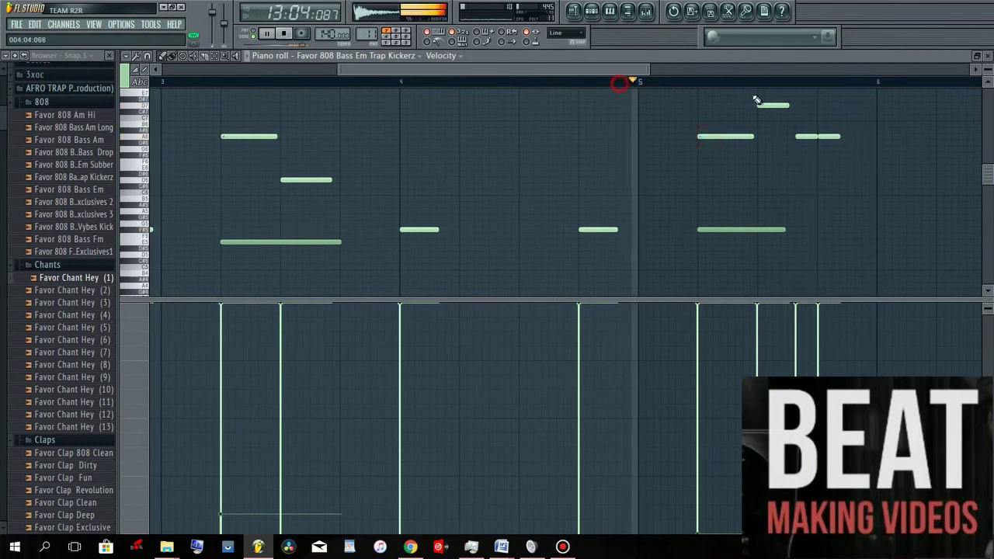
- Add a D7 slide note and an F#5 note after beat 4 of bar 5, and adjust the position of both
left_click(849, 103)
left_click(844, 229)
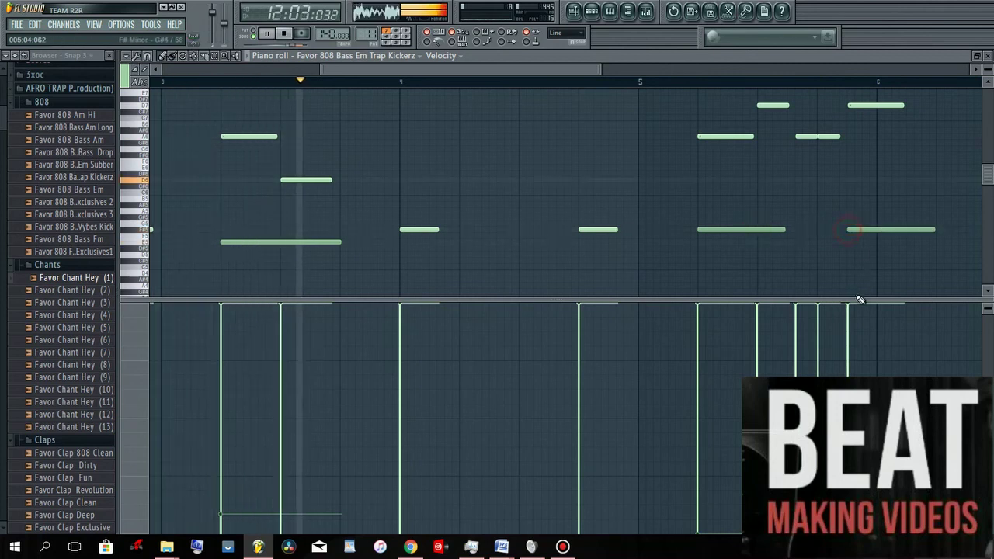
left_click(869, 230)
left_click_drag(889, 230, 870, 228)
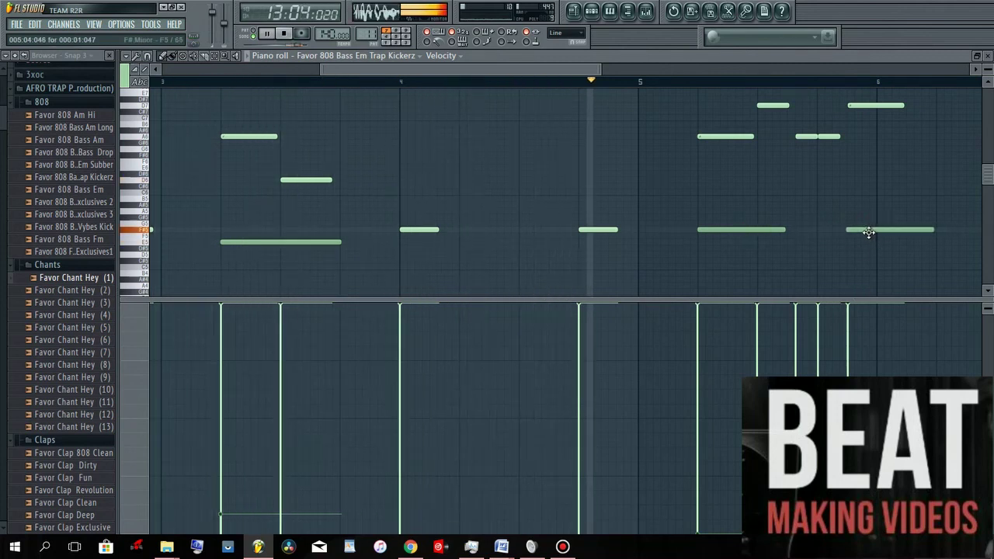
mouse_move(857, 103)
left_mouse_down()
mouse_move(868, 140)
mouse_move(864, 117)
left_mouse_up()
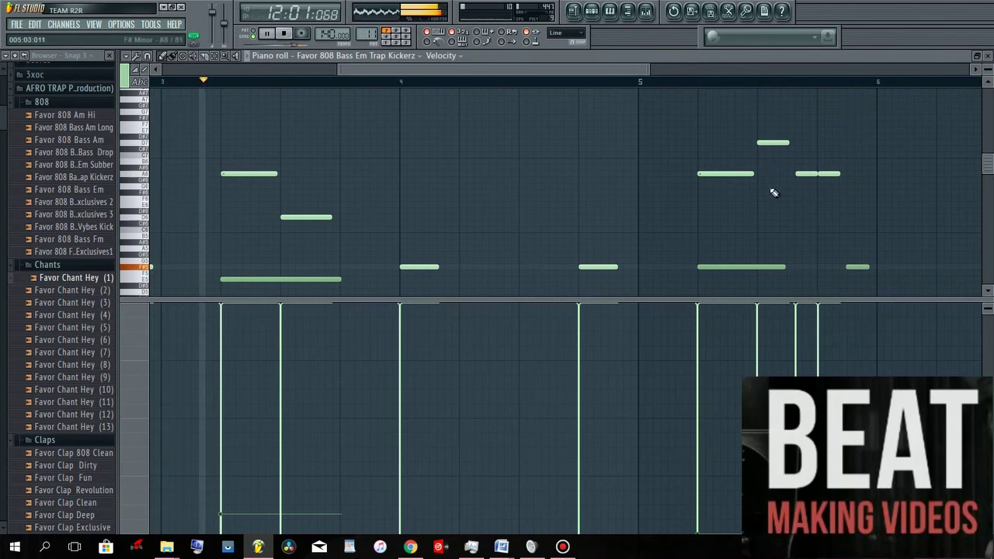
- Add a short F#6 slide note after beat 4 of bar 5, nudge it earlier, and extend the F#5 note below it to bar 6
left_click(845, 193)
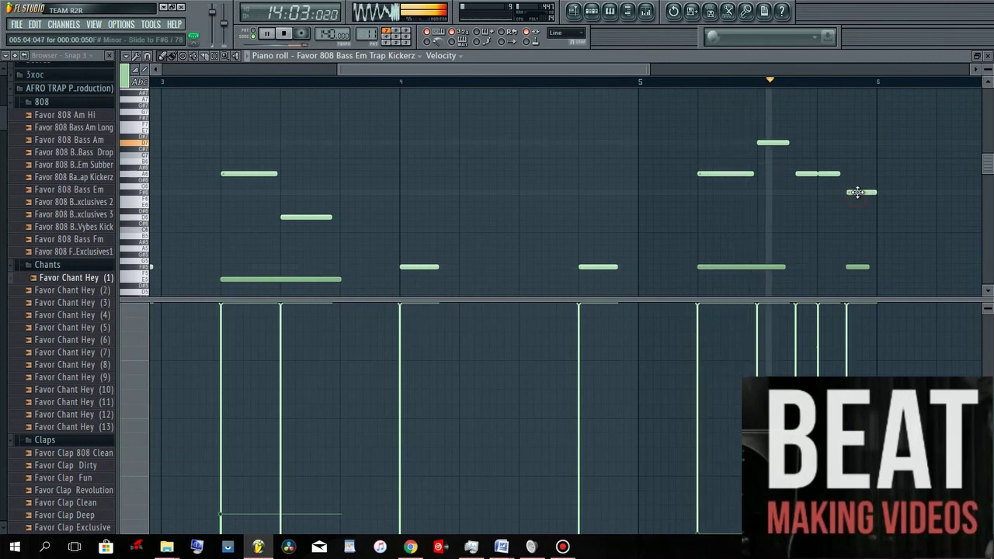
left_click_drag(856, 193, 853, 194)
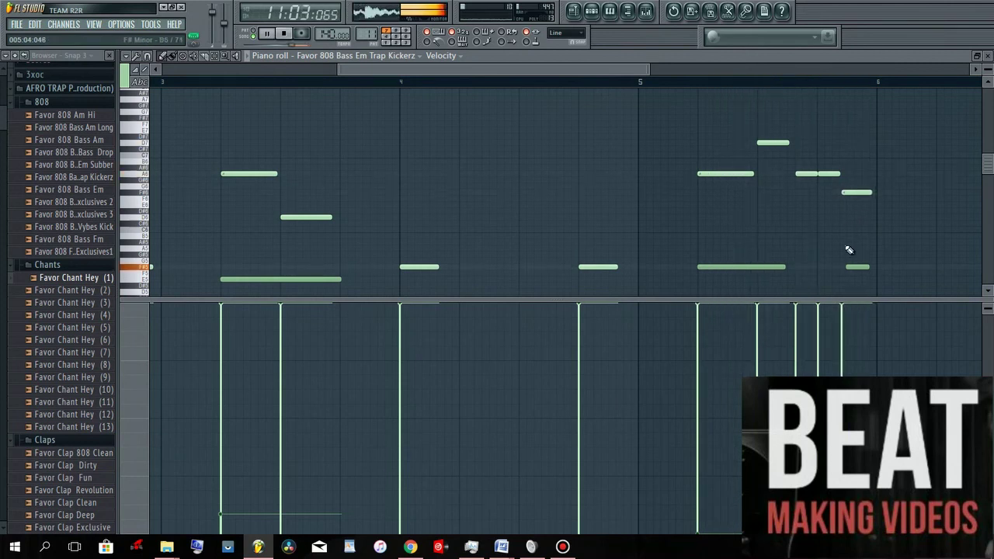
left_click_drag(868, 268, 874, 268)
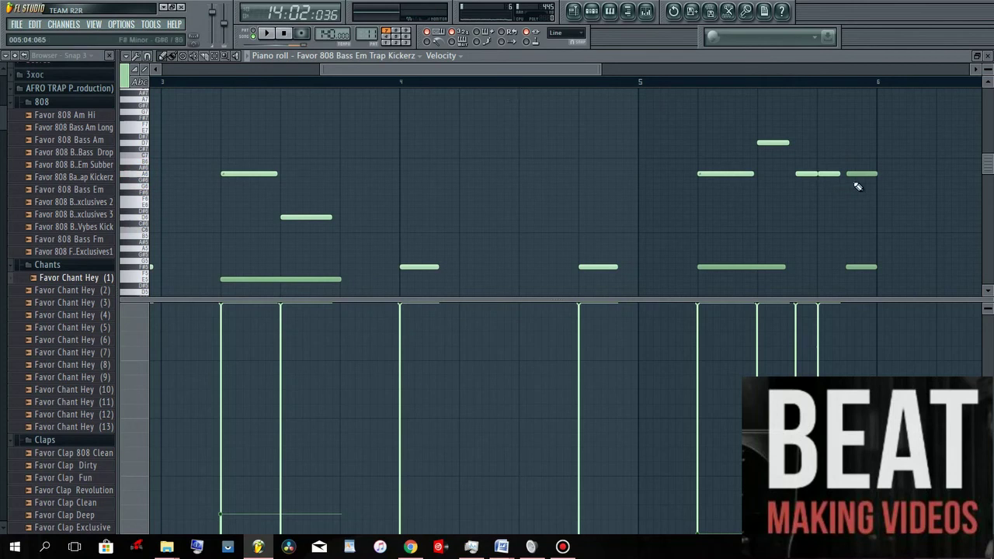
- Replace the last A6 note of bar 5 with an A6 slide note and shift it slightly earlier during playback
double_click(857, 174)
left_click(971, 260)
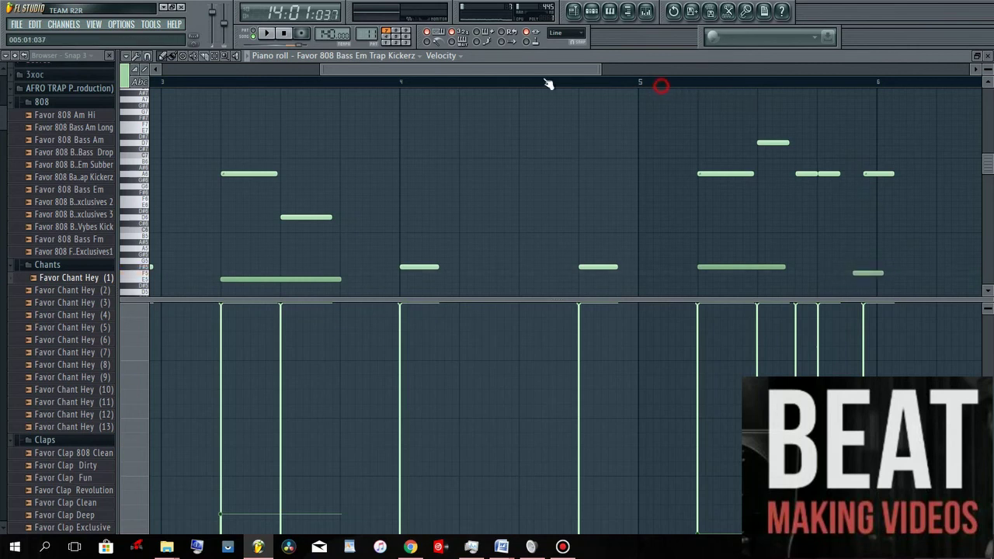
left_click(266, 34)
left_click_drag(873, 174, 859, 174)
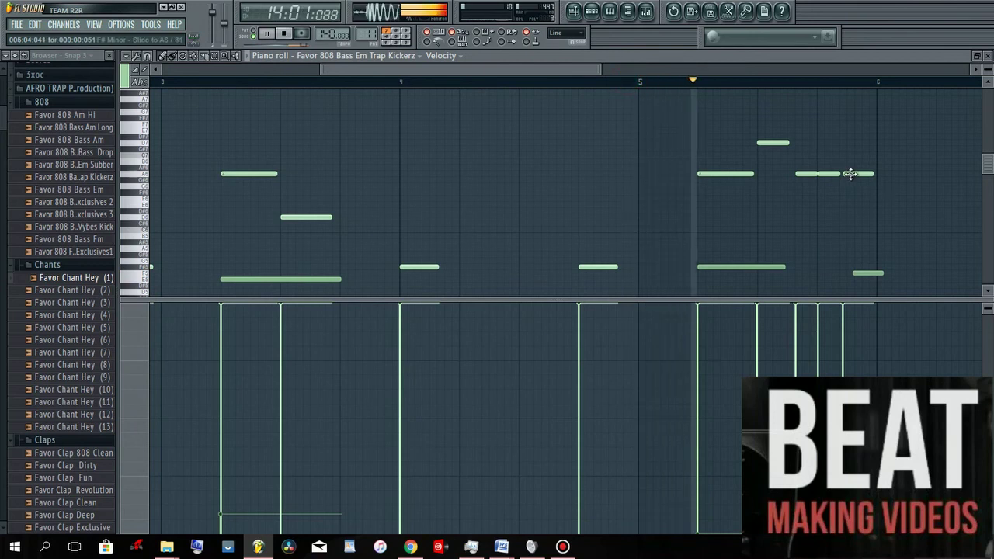
- Raise the last slide note of bar 5 to D7, shifted slightly earlier, and stretch the F5 note below it to start on beat 4
left_click_drag(847, 171, 853, 148)
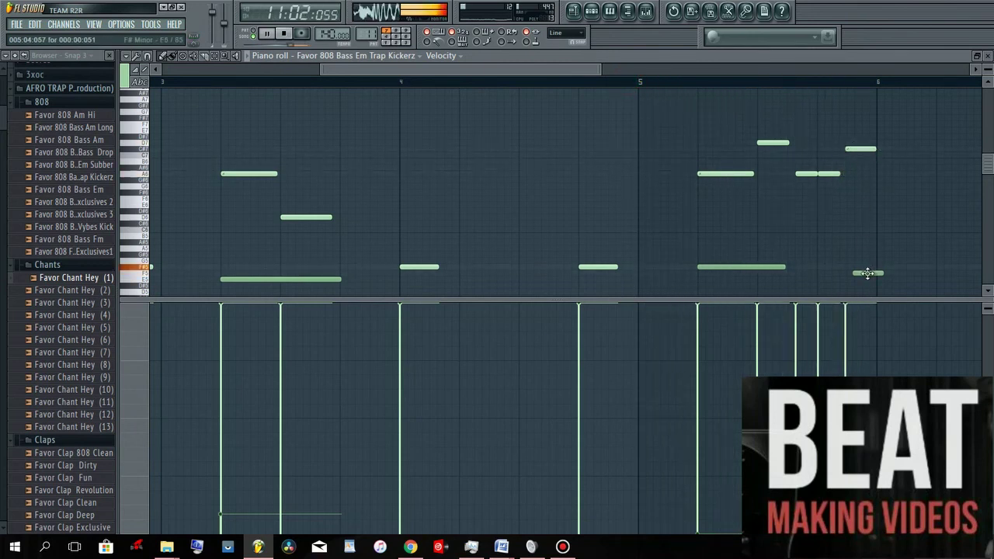
mouse_move(861, 274)
left_mouse_down()
mouse_move(832, 274)
mouse_move(870, 270)
left_mouse_up()
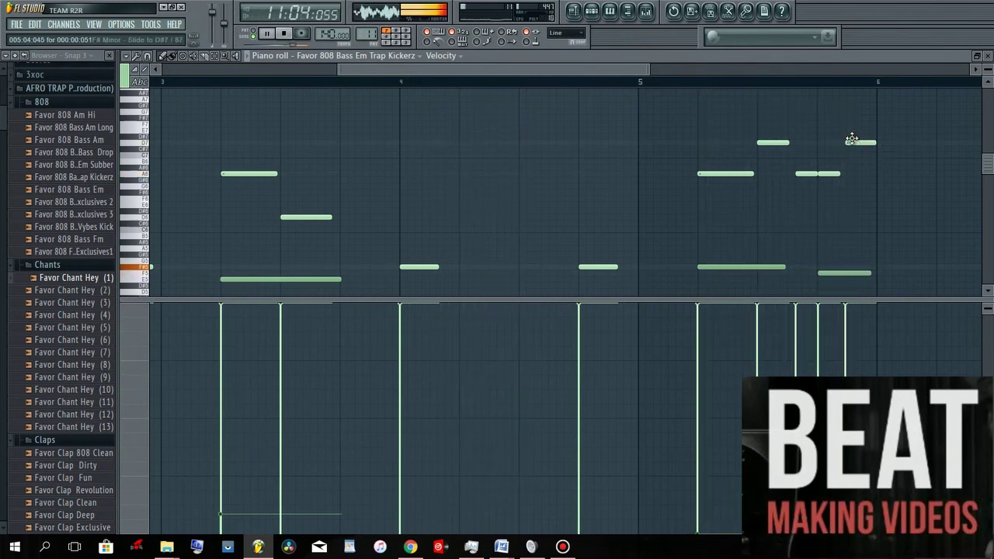
left_click_drag(852, 139, 845, 139)
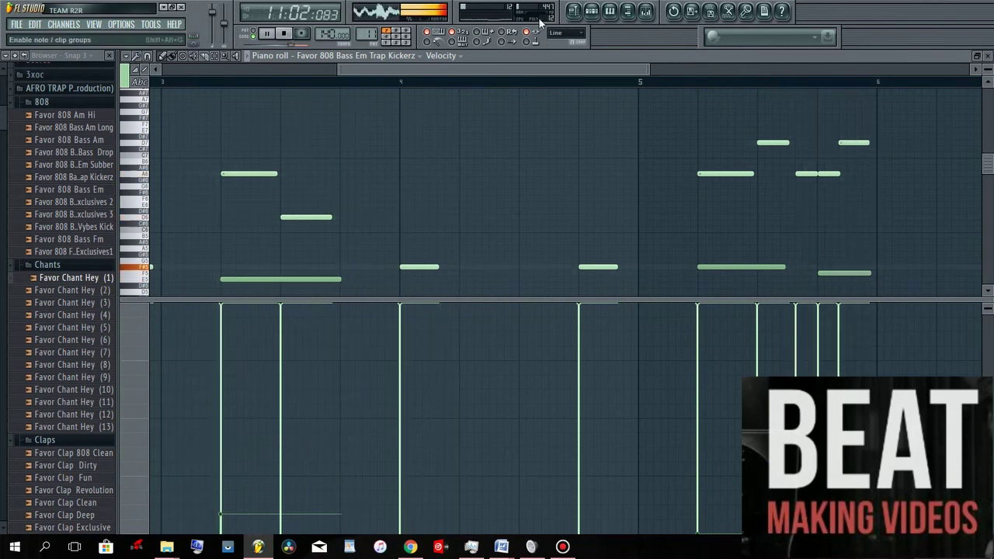
- Check the arrangement in the playlist, and nudge the 808's A6 note between beats 3 and 4 of bar 5 slightly earlier
left_click(574, 13)
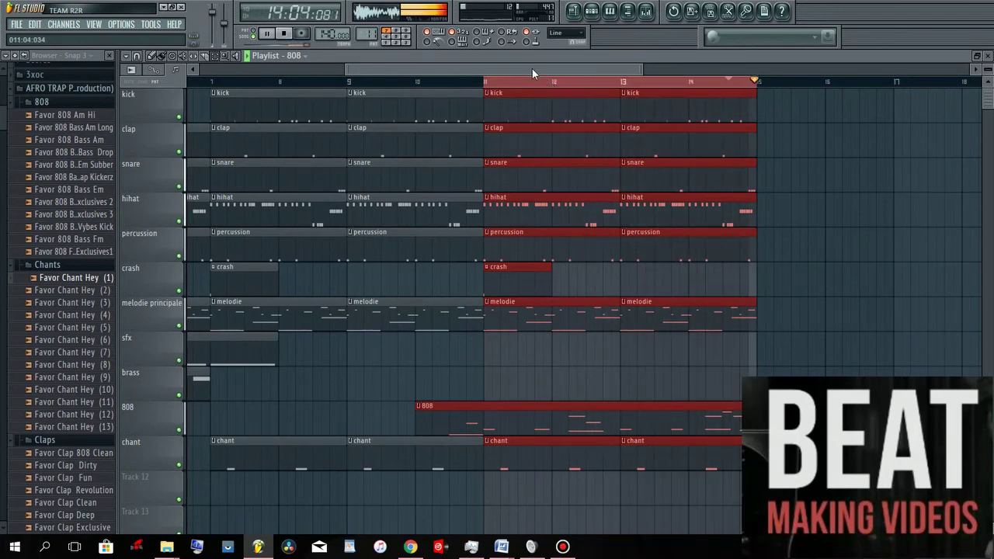
left_click(629, 15)
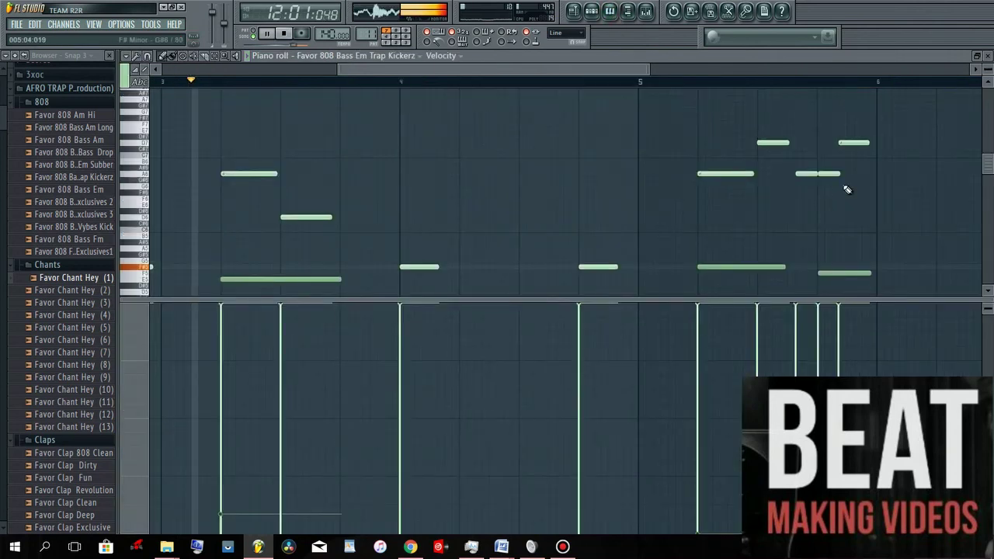
left_click(804, 174)
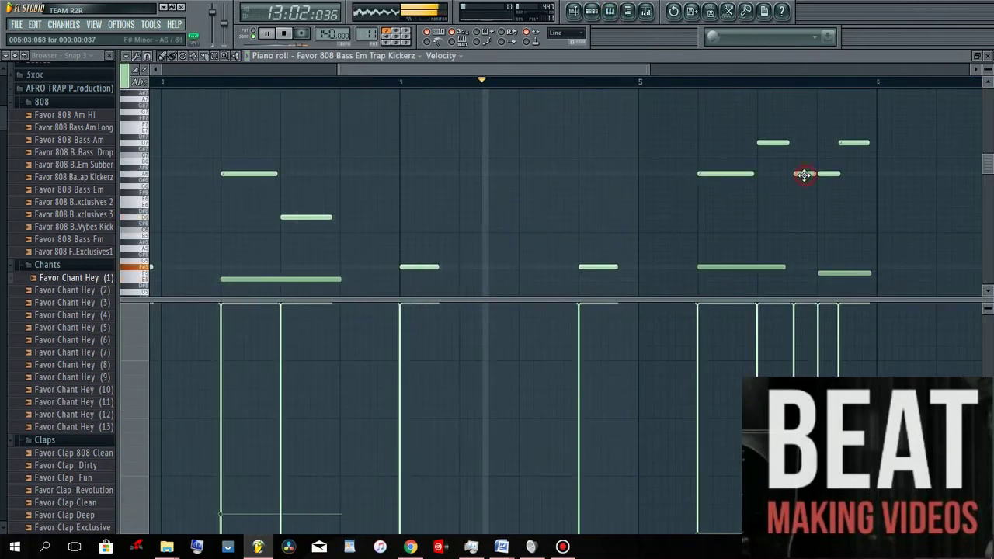
left_click_drag(805, 174, 798, 173)
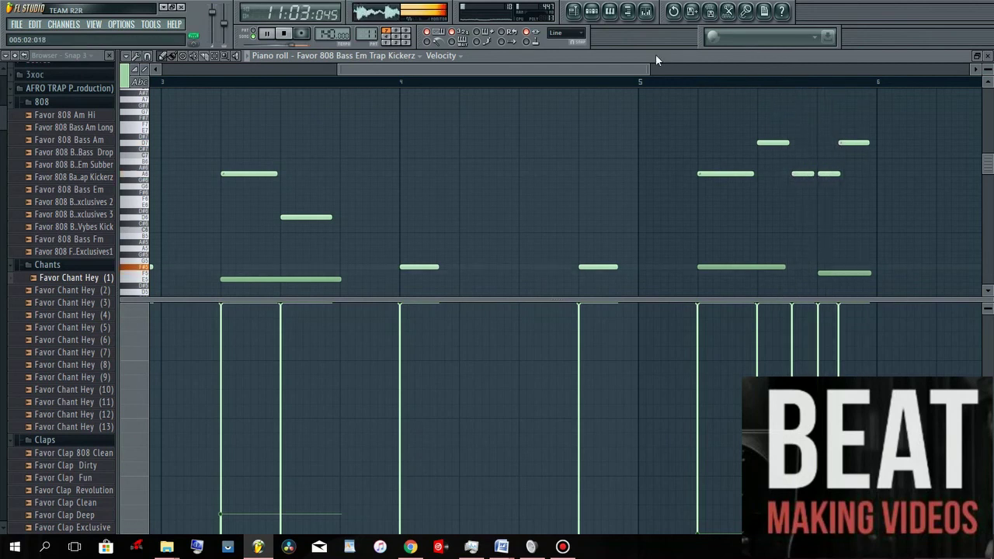
- Return to the playlist, listen to the melody intro from bar 2, and stop playback
left_click(574, 12)
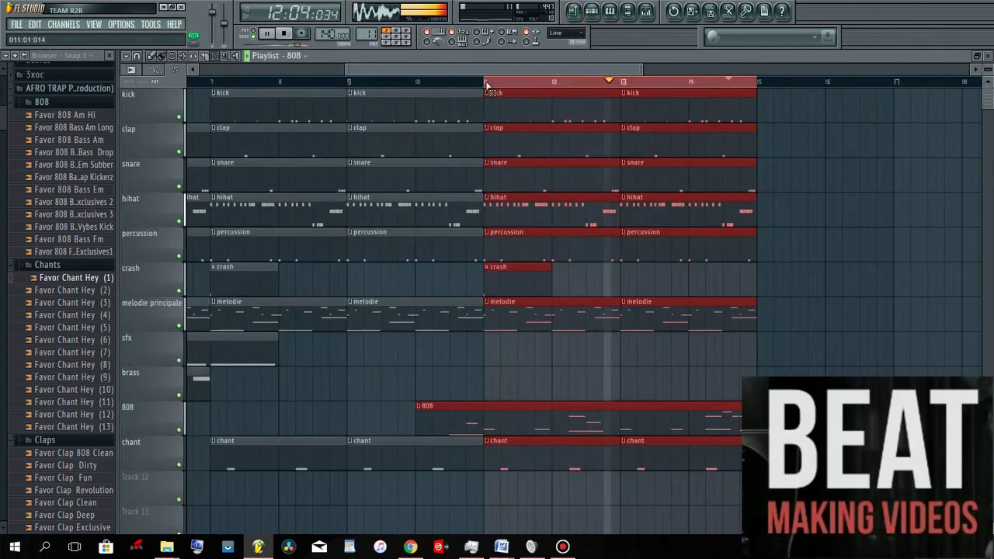
left_click(282, 68)
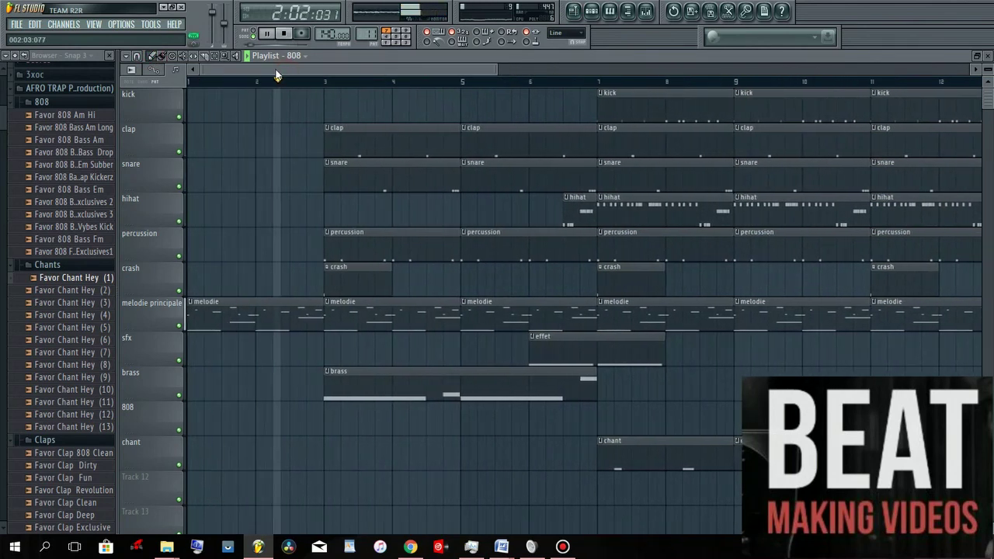
key("space")
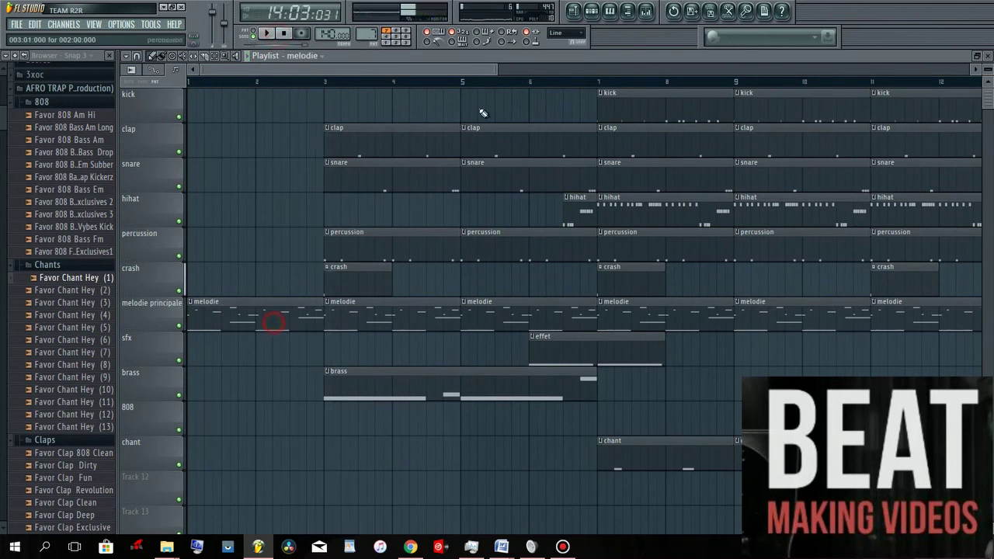
- Clone the melodie pattern and replace the first melodie clip at bar 1 with the melodie #2 copy
left_click(595, 13)
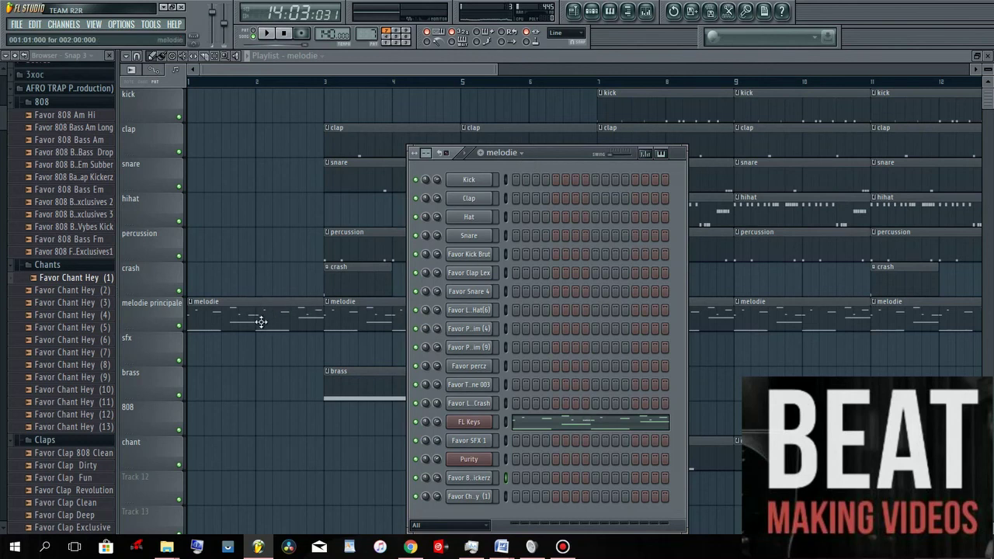
left_click(521, 154)
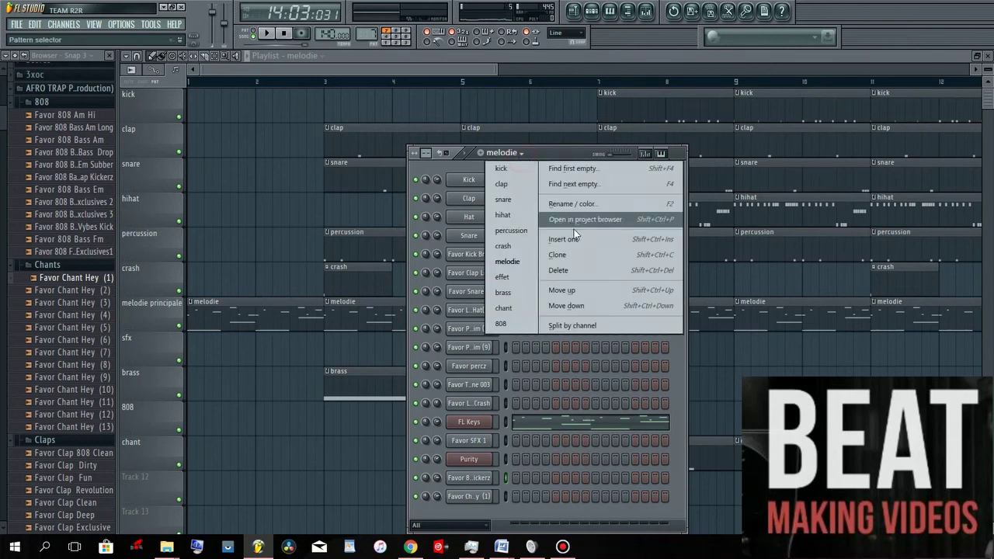
left_click(561, 254)
left_click(220, 322)
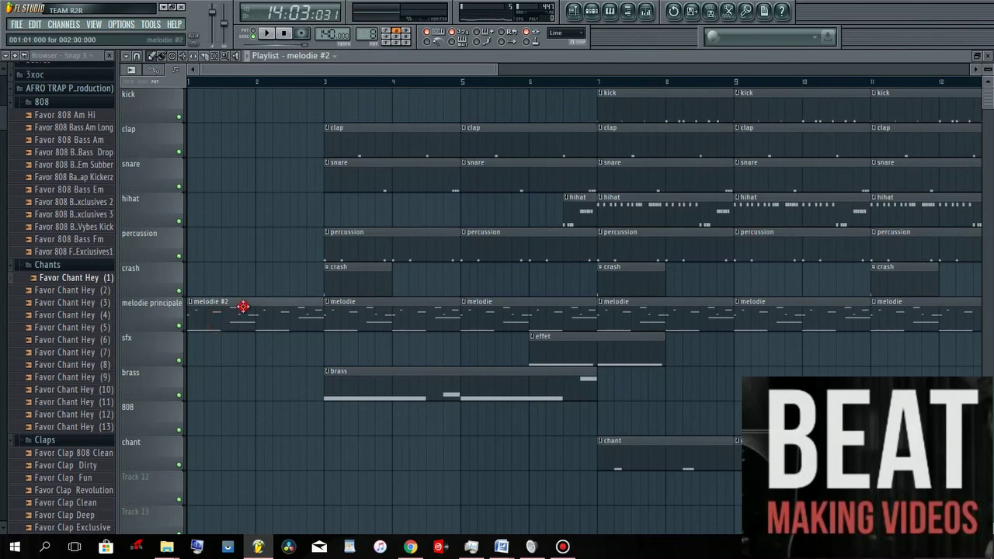
- Remove the long low notes from the FL Keys part of melodie #2, keeping only the upper melody
left_click(592, 11)
left_click(569, 430)
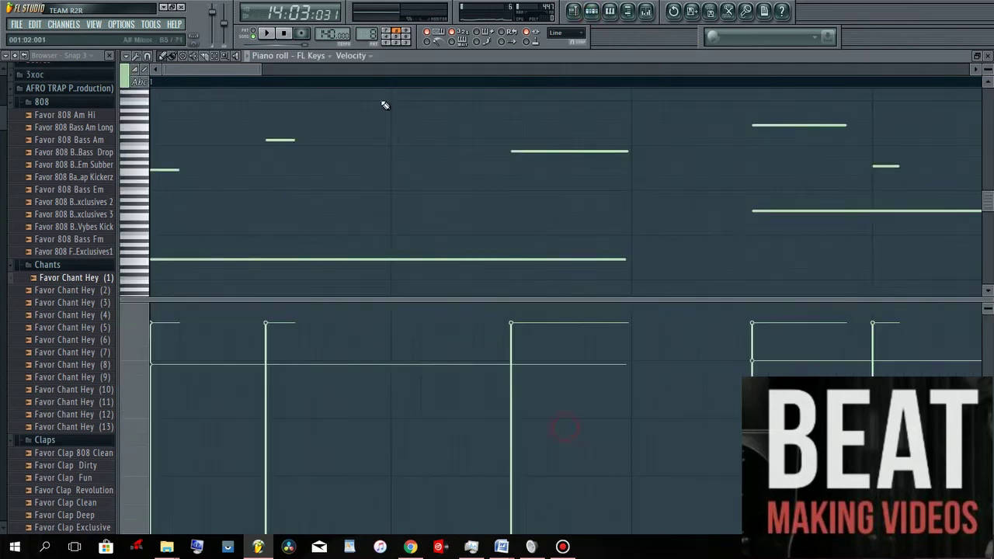
left_click_drag(262, 71, 691, 72)
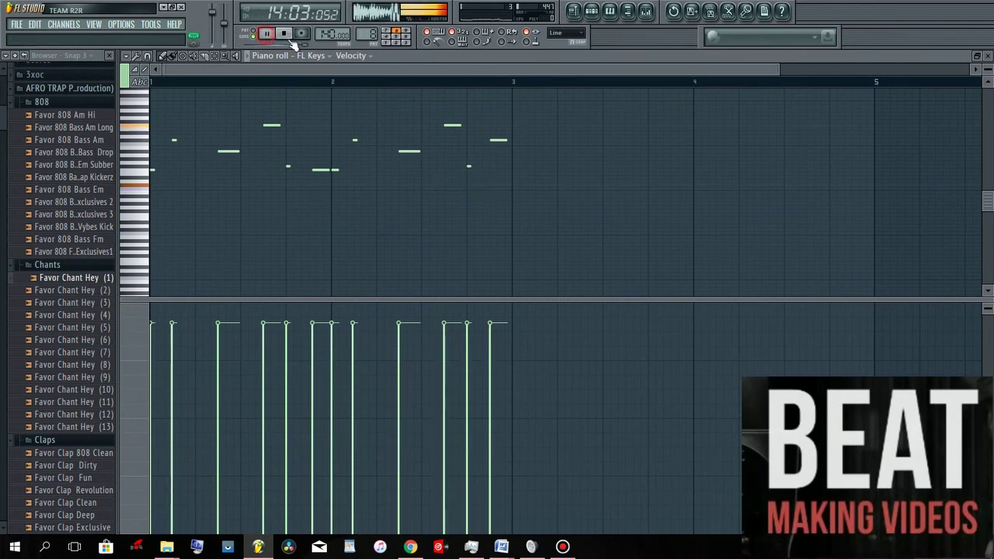
- Select bars 1 and 2 in the playlist to loop the melodie #2 intro
left_click(574, 11)
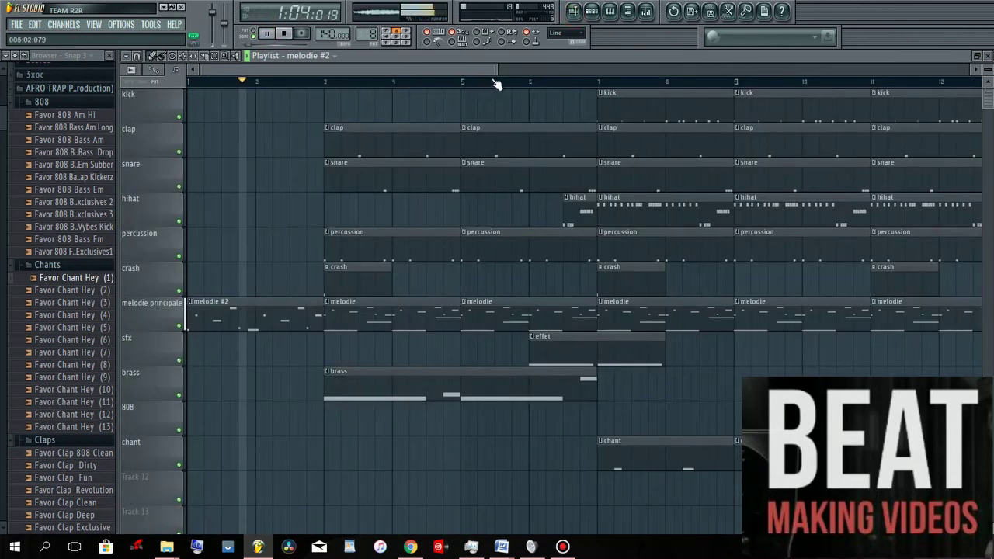
left_click_drag(330, 82, 189, 82)
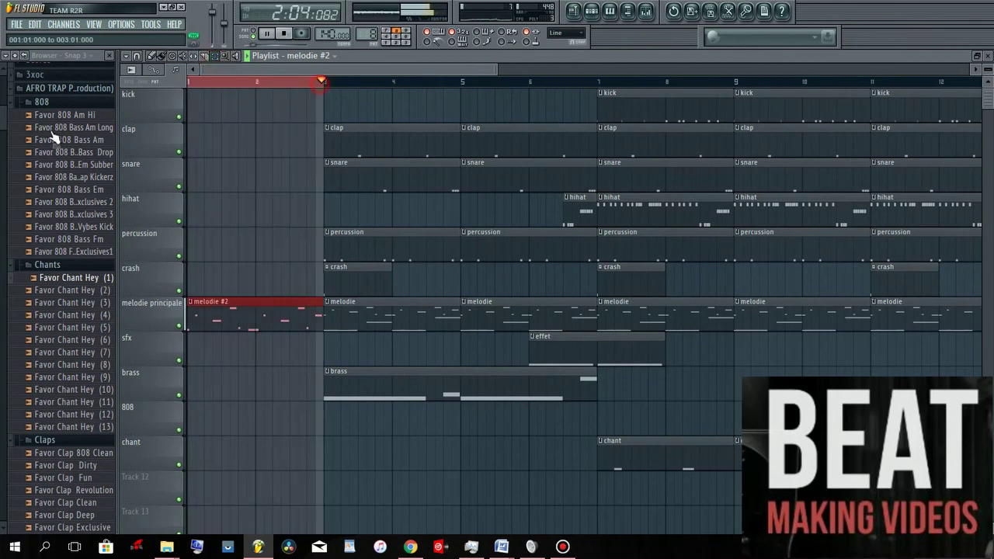
left_click(266, 312)
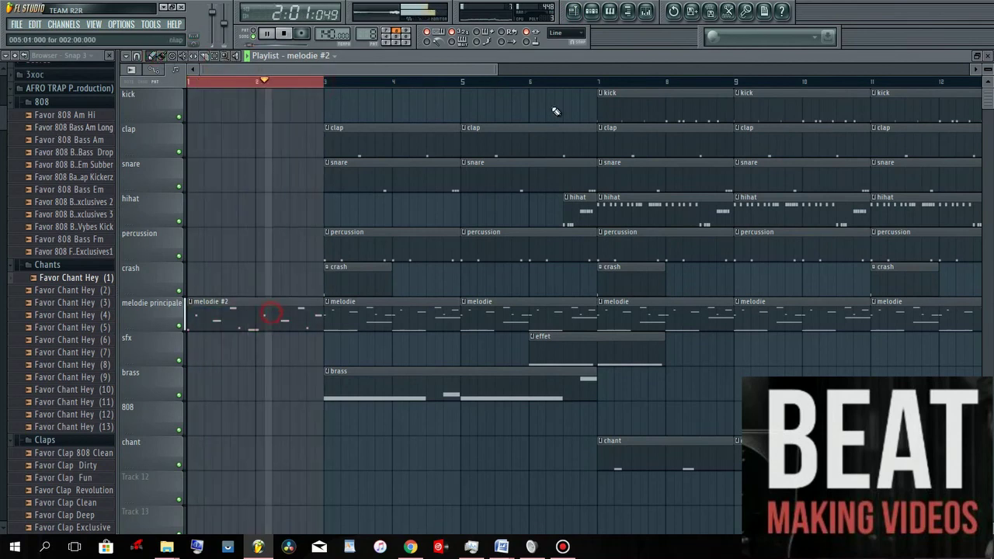
- In melodie #2, nudge the note just before bar 2 slightly earlier and the second and third notes of bar 2 slightly later, and return to the playlist
left_click(597, 15)
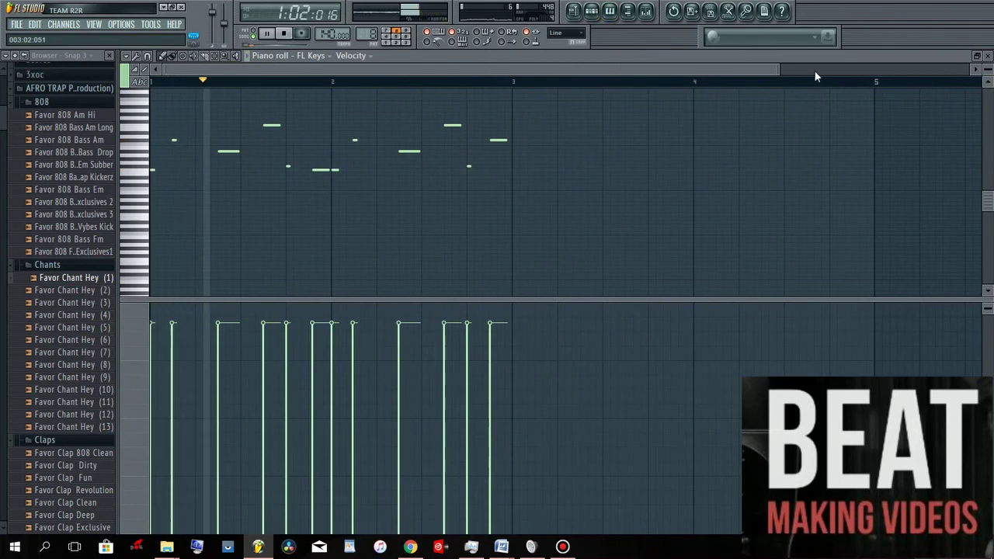
left_click_drag(777, 66, 436, 69)
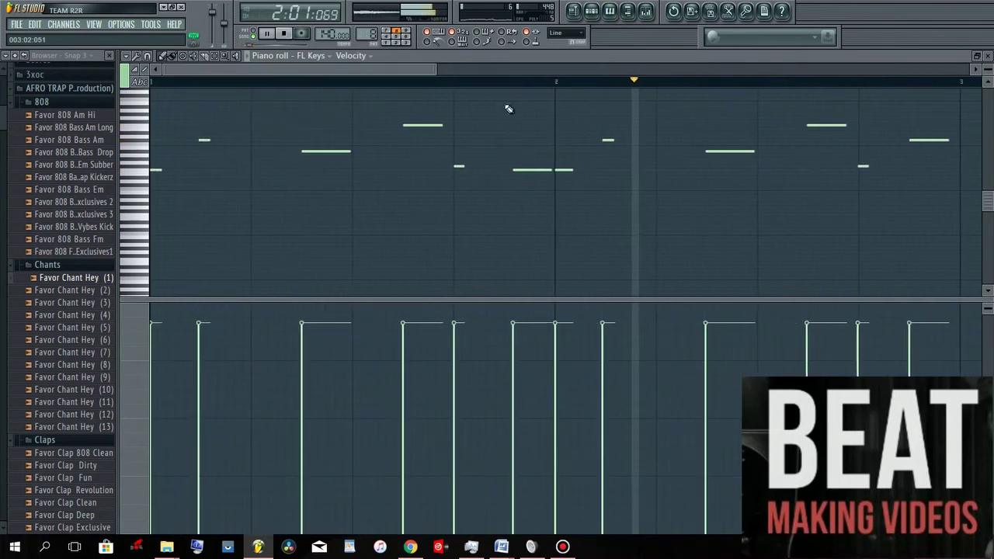
left_click(528, 171)
left_click_drag(528, 171, 526, 171)
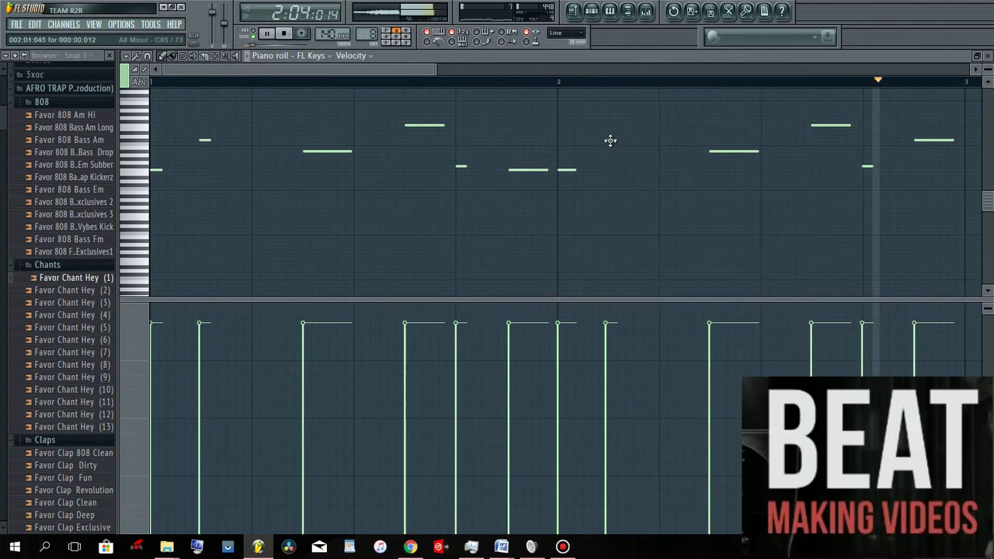
left_click_drag(611, 139, 613, 140)
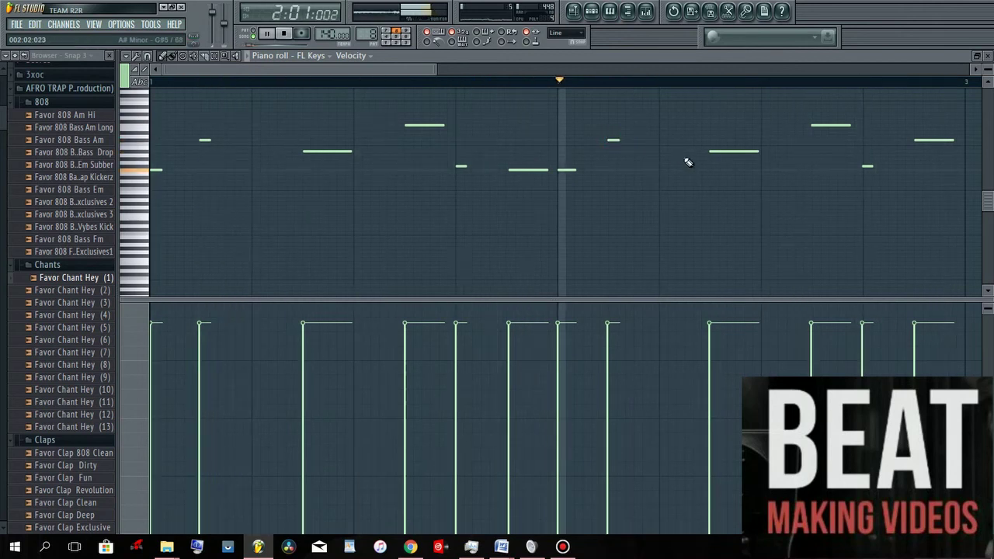
left_click_drag(722, 151, 726, 151)
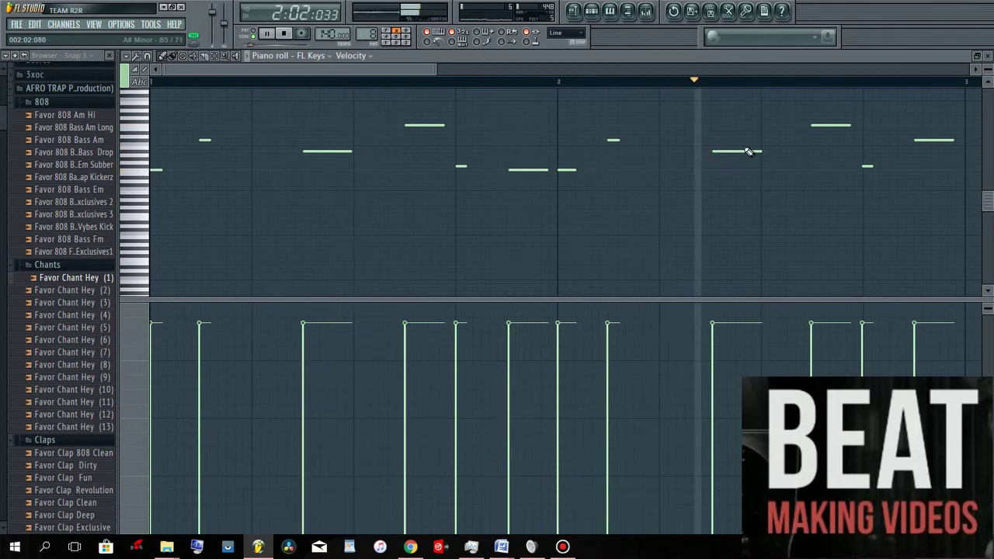
key("F5")
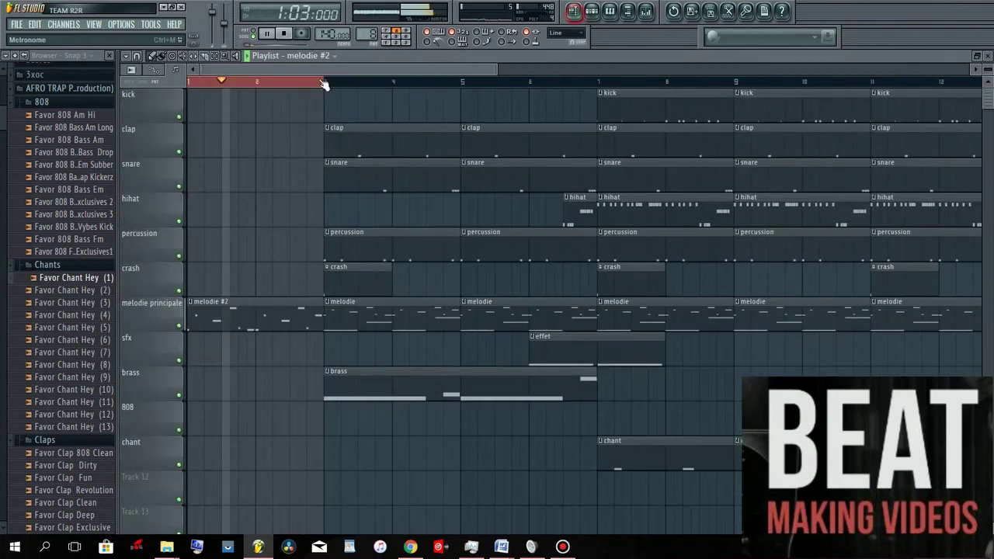
- Clear the playlist loop range, then duplicate all clips of bars 11 to 14 together with the 808 clip and place the copies from bar 15
double_click(223, 80)
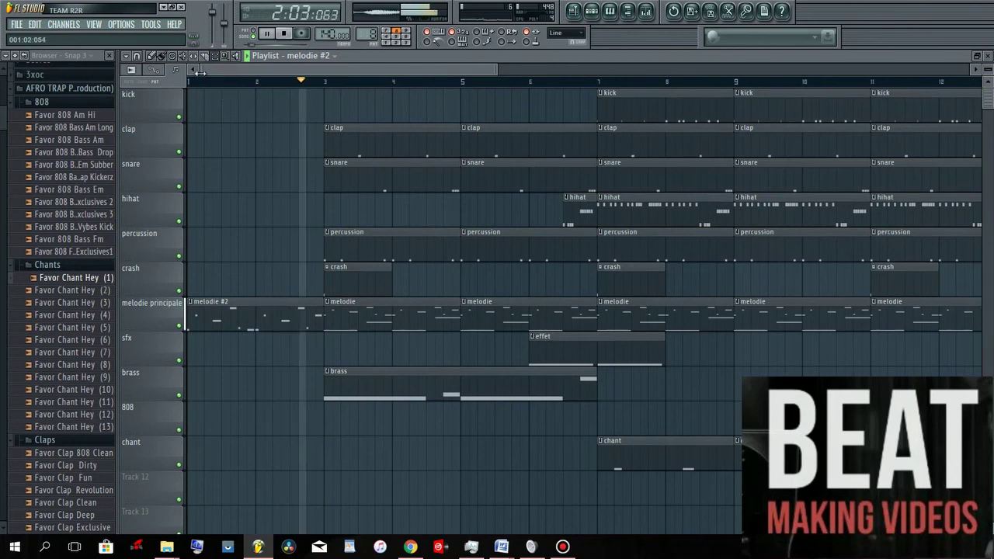
left_click(497, 71)
mouse_move(497, 71)
left_mouse_down()
mouse_move(574, 59)
mouse_move(554, 71)
mouse_move(480, 74)
mouse_move(570, 68)
left_mouse_up()
left_click(497, 66)
left_click(214, 56)
left_click_drag(611, 101, 855, 493)
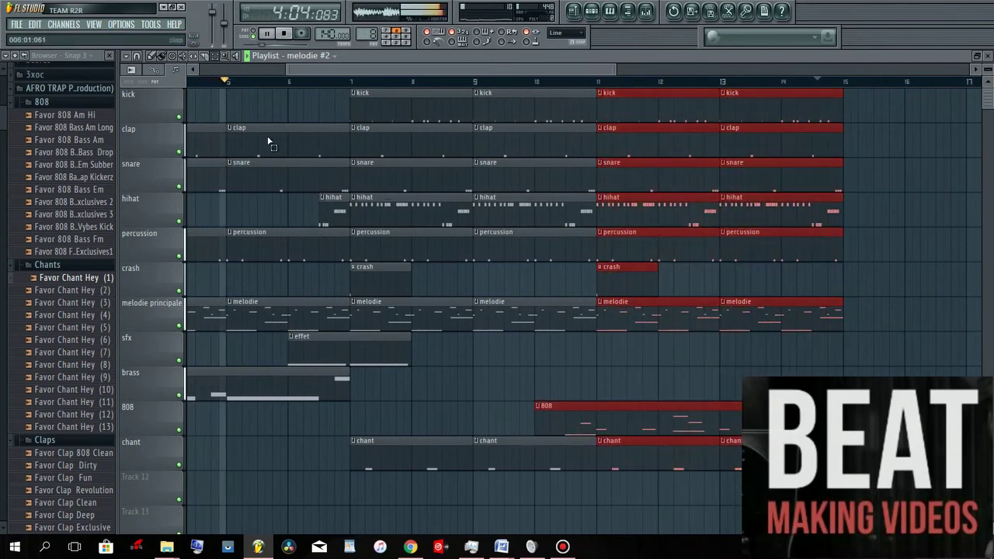
left_click(127, 56)
mouse_move(138, 69)
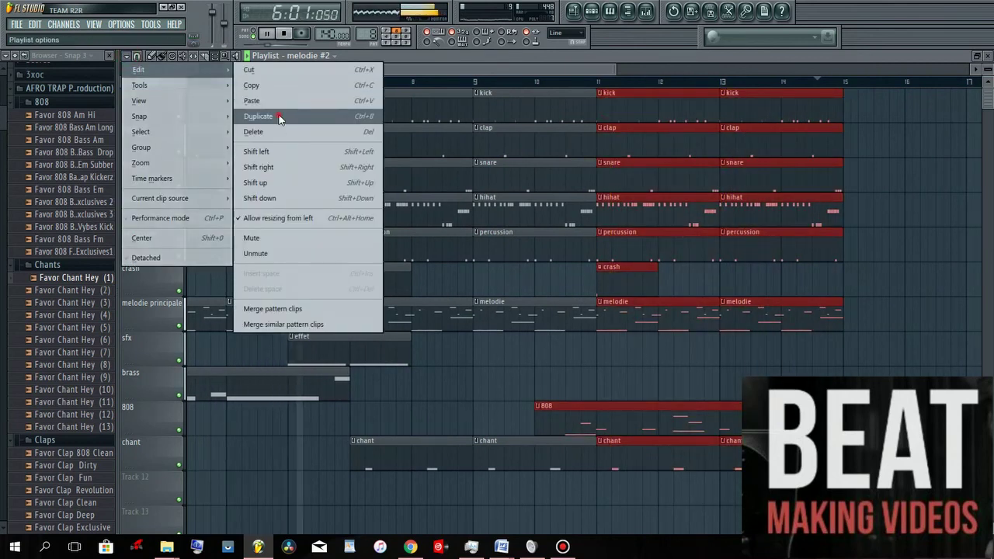
left_click(279, 116)
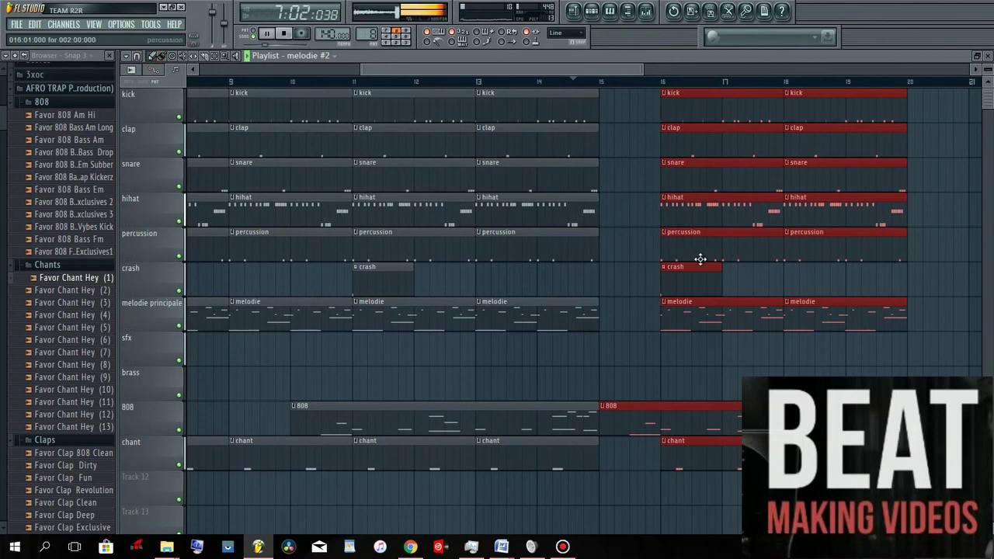
left_click_drag(701, 260, 634, 247)
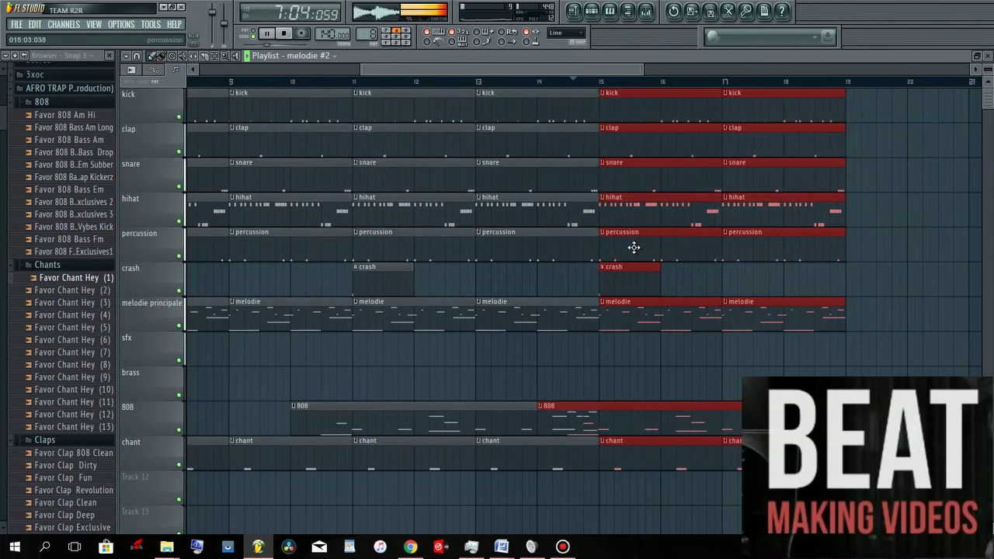
- Trim the start of the copied 808 clip to bar 15 so it no longer overlaps the preceding 808 clip
left_click(651, 380)
left_click_drag(595, 410, 614, 435)
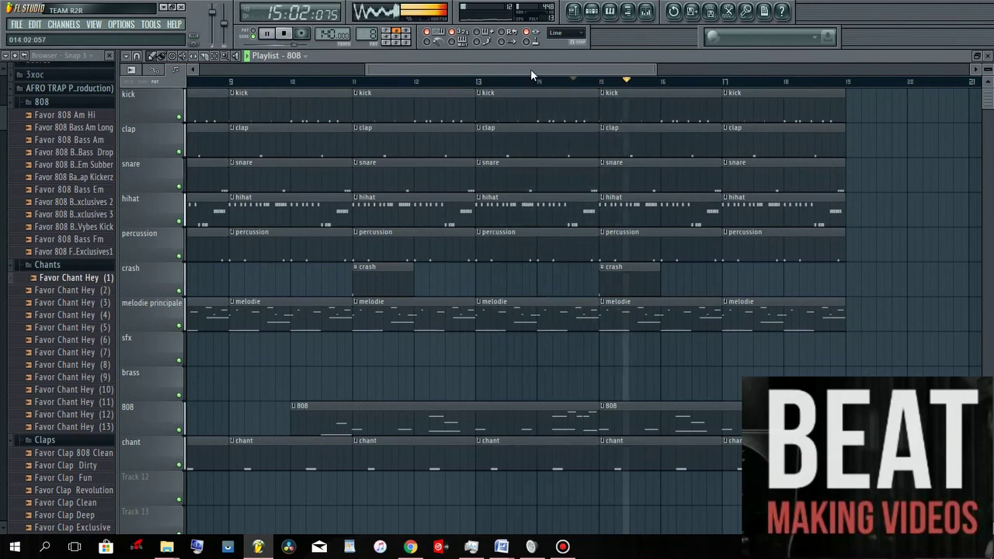
left_click_drag(530, 69, 538, 69)
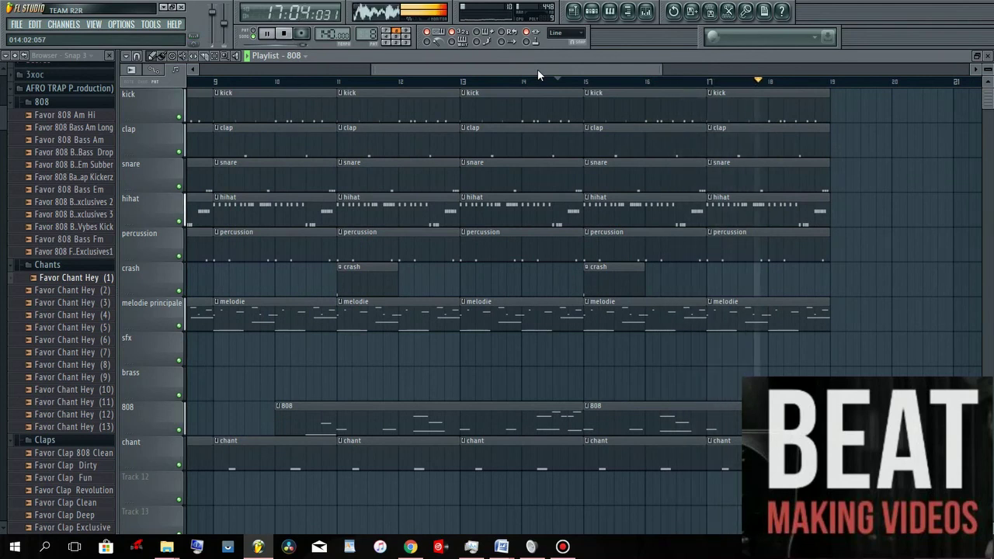
left_click_drag(537, 69, 498, 70)
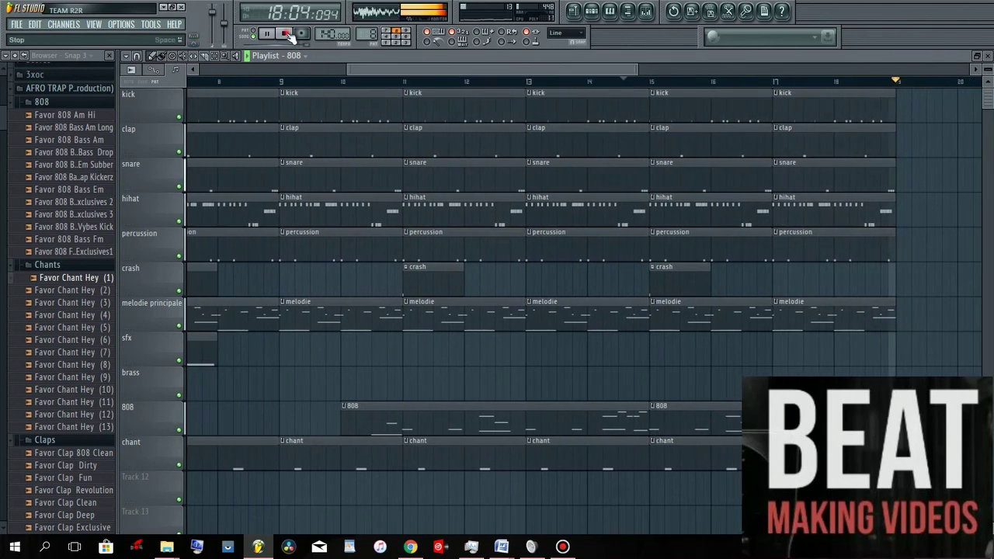